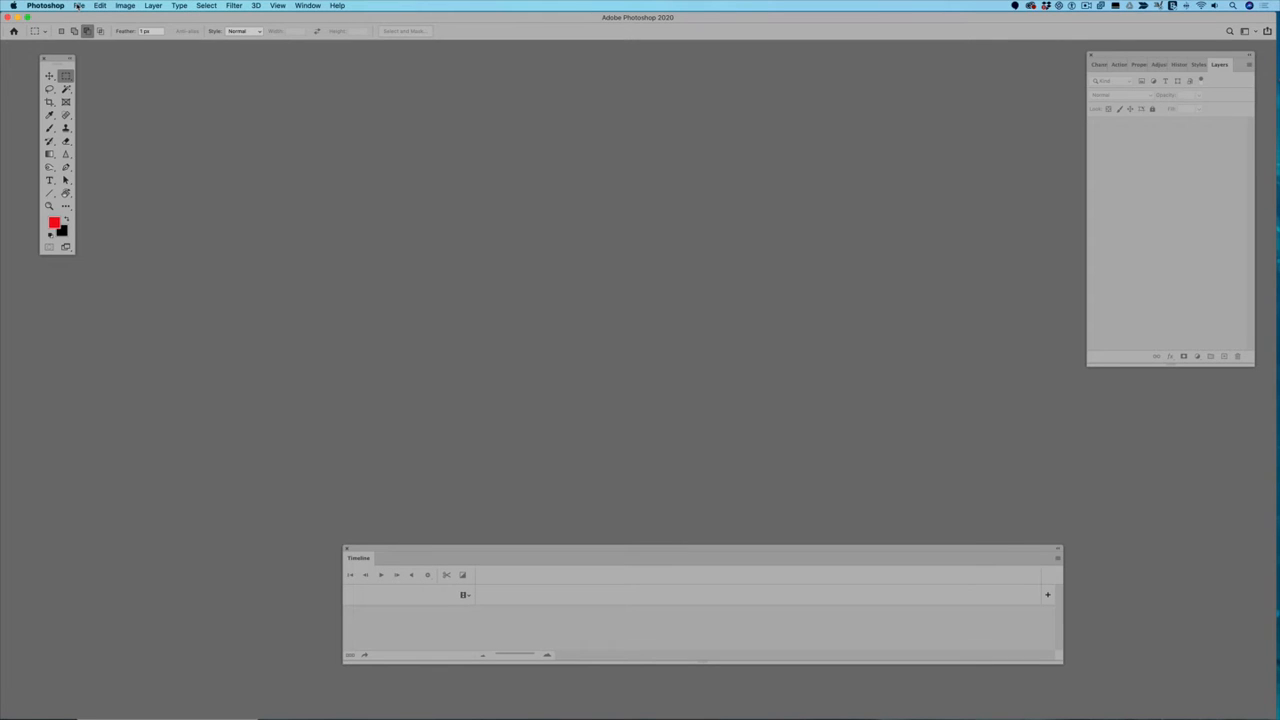
Step: Open the India18-8739_RAW_5secs video, play a bit of it, and return the playhead to the start
left_click(78, 6)
left_click(100, 23)
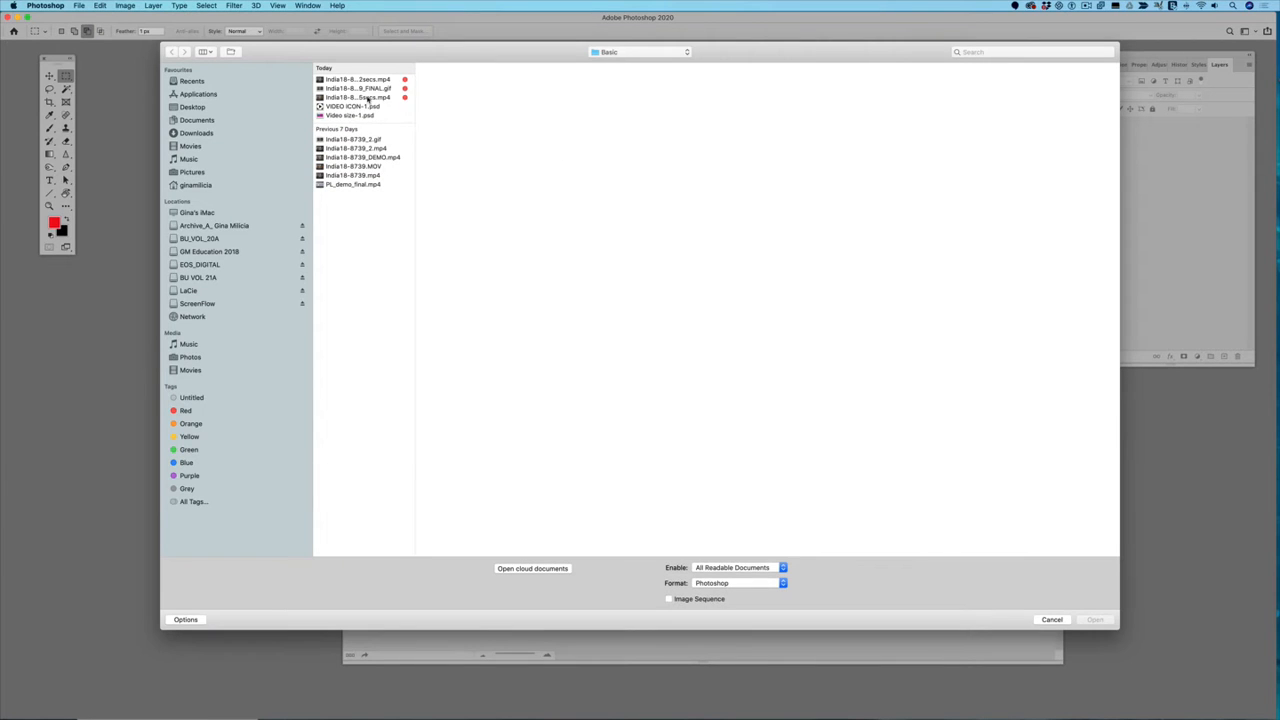
left_click(368, 98)
left_click(1097, 620)
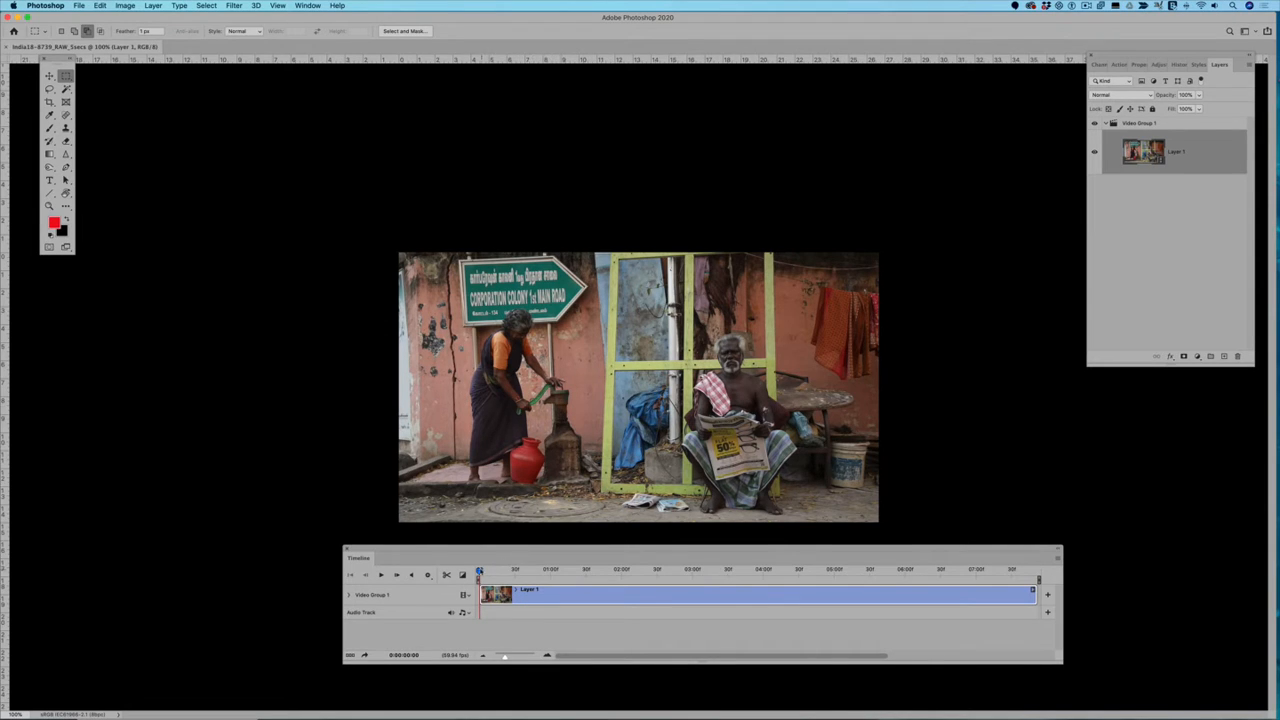
key("space")
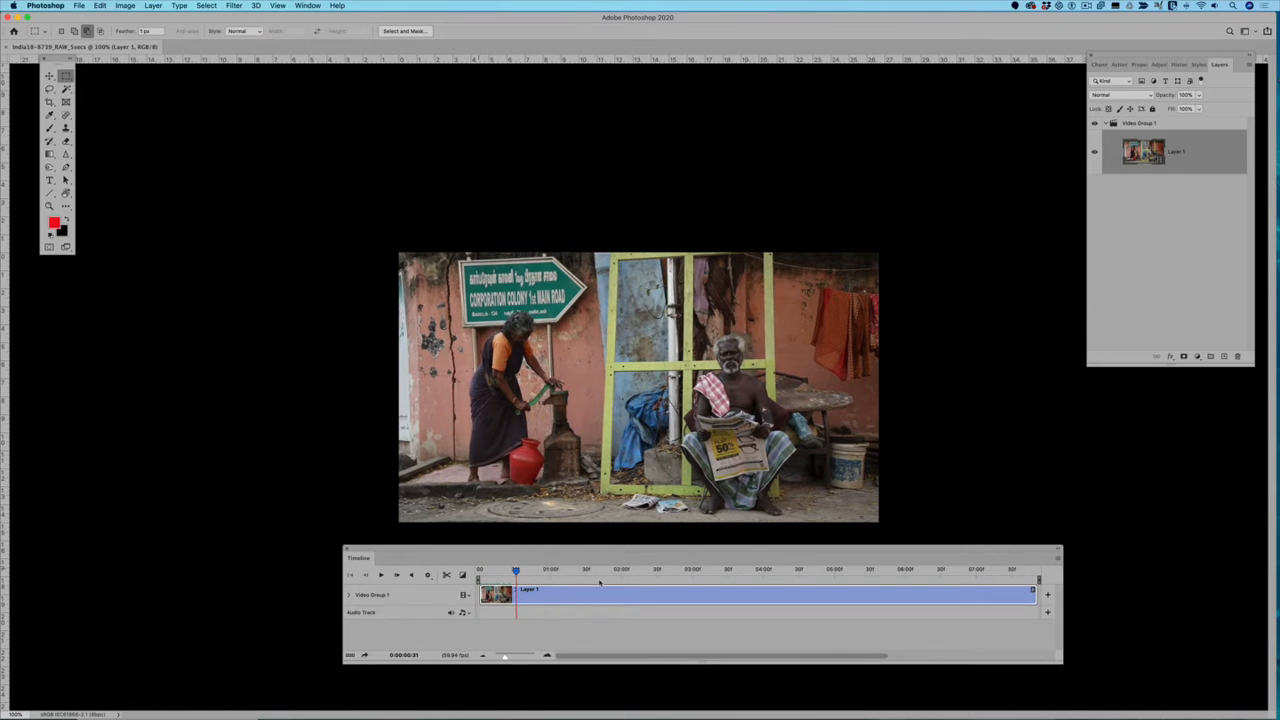
left_click_drag(538, 569, 468, 569)
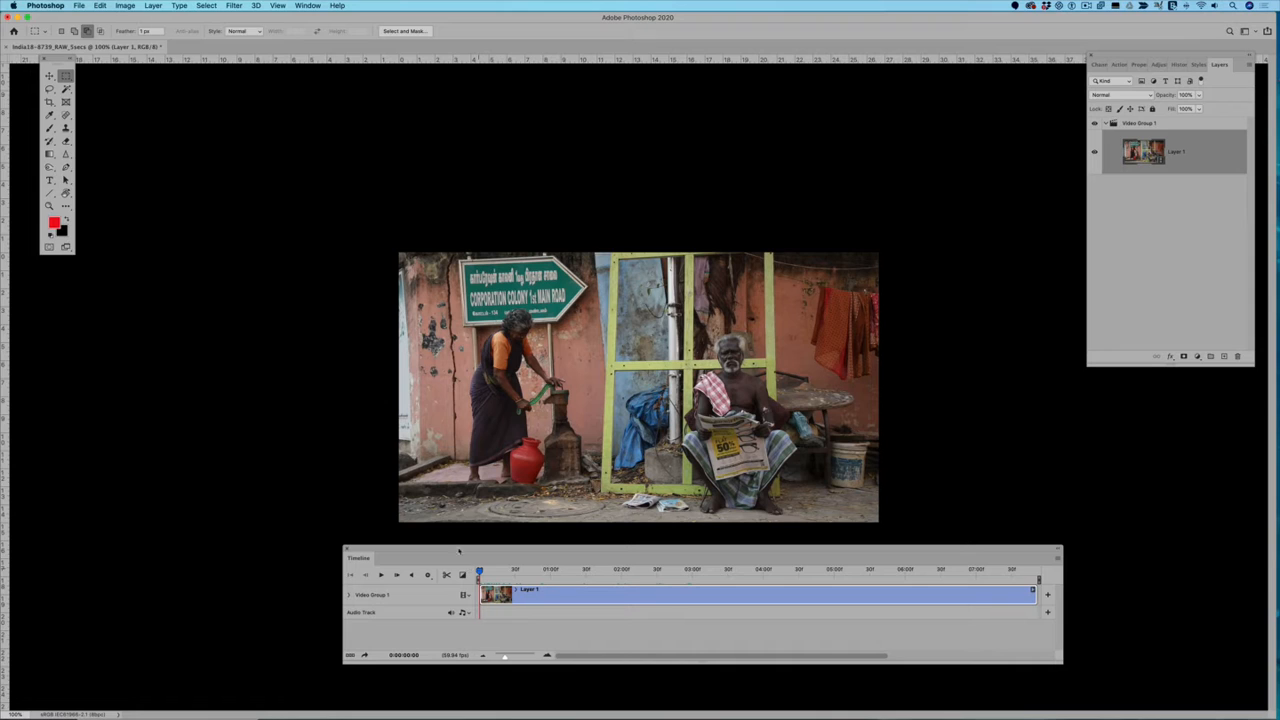
Step: Hide the Timeline panel and show it again
left_click(307, 6)
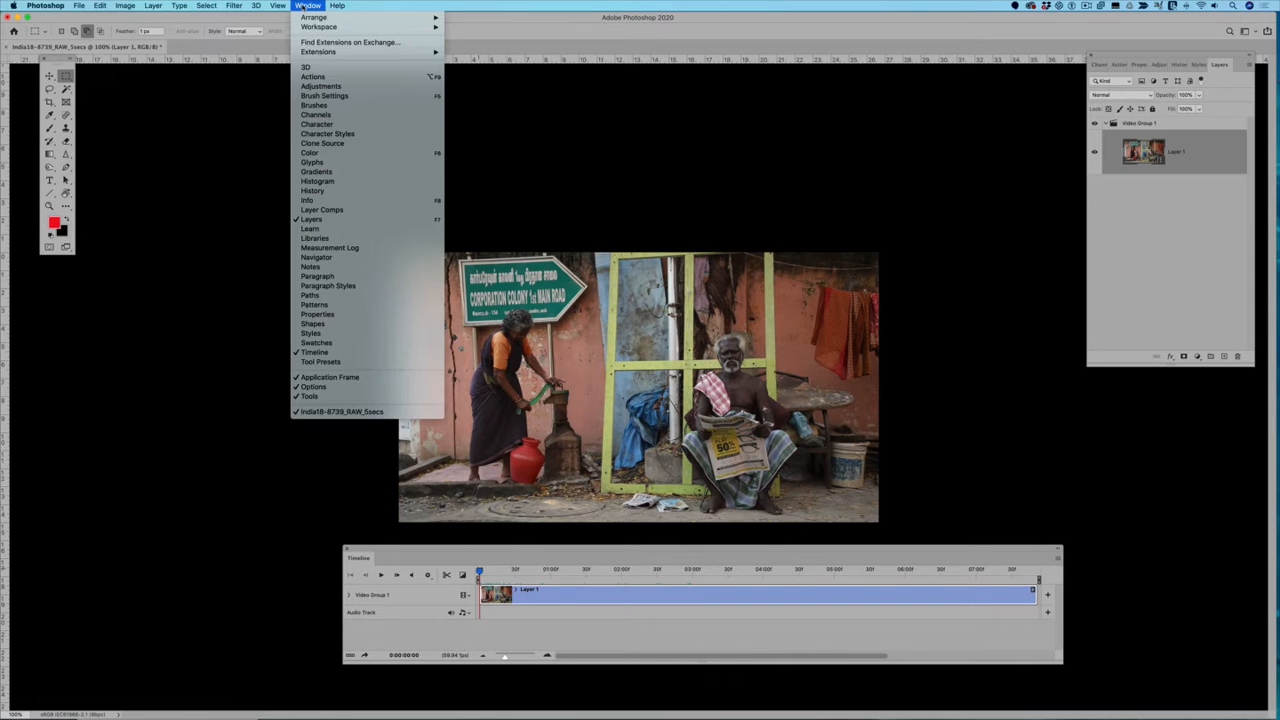
left_click(330, 355)
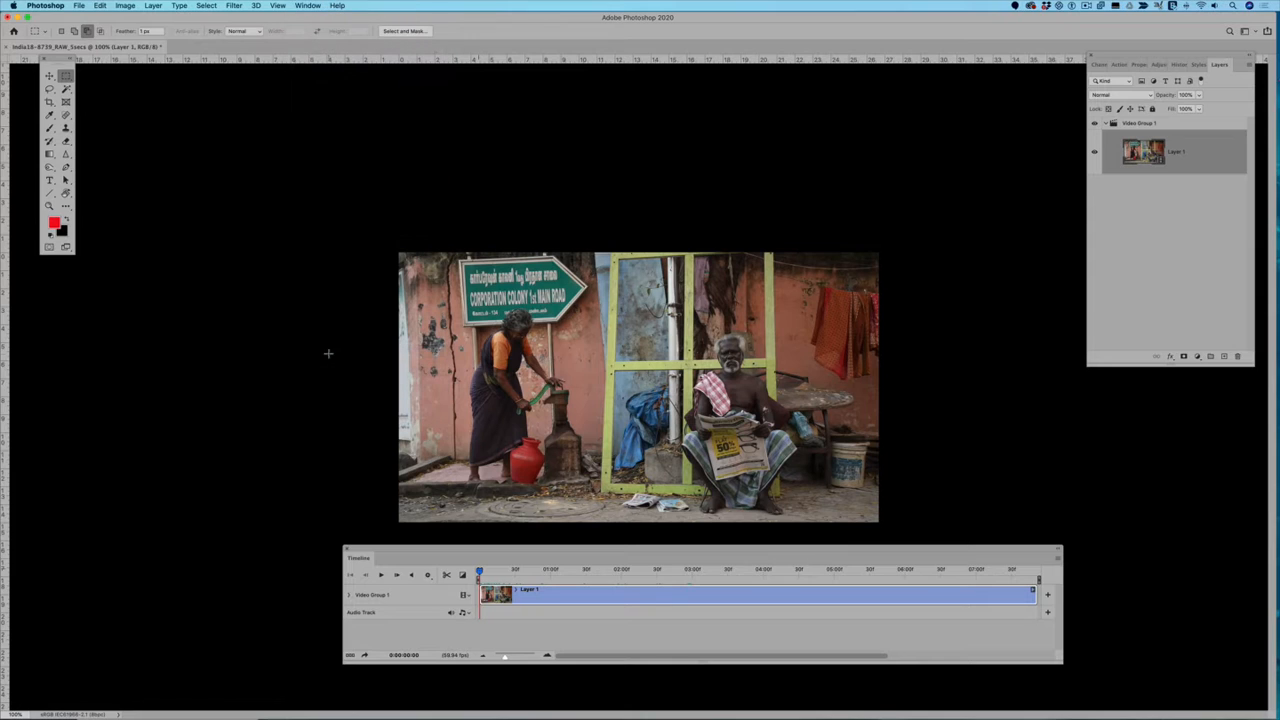
left_click(307, 6)
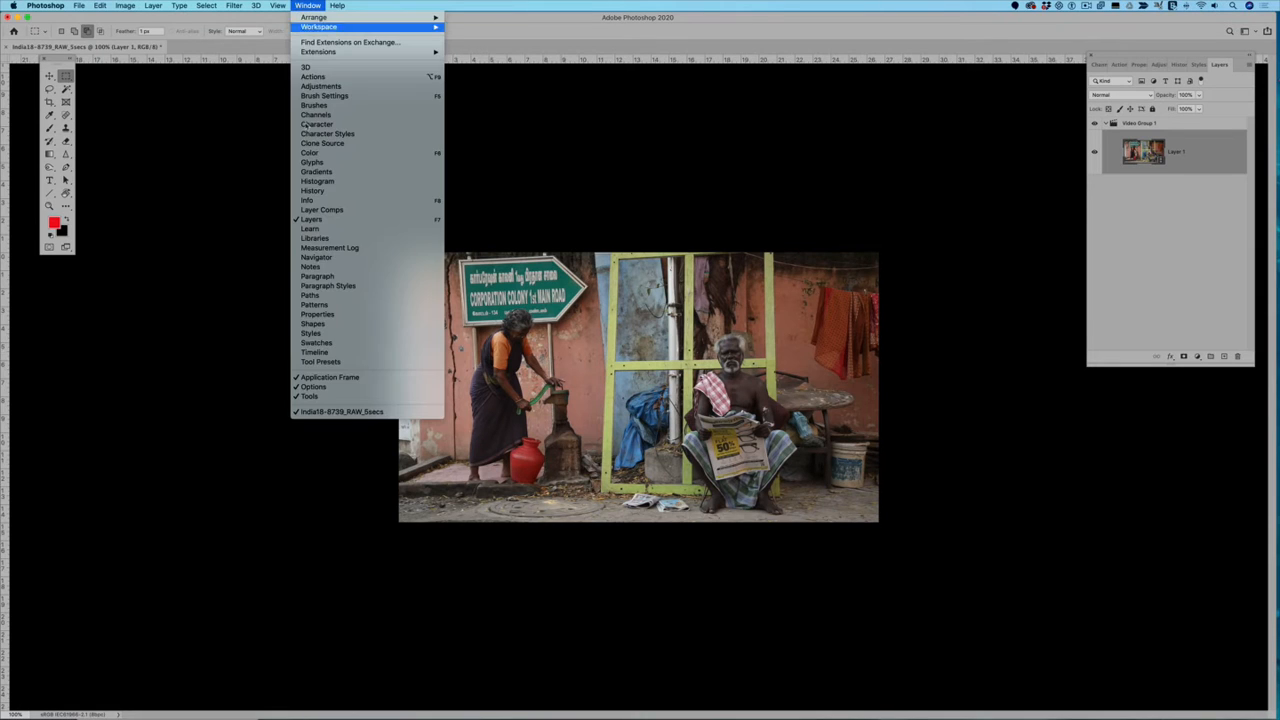
left_click(316, 352)
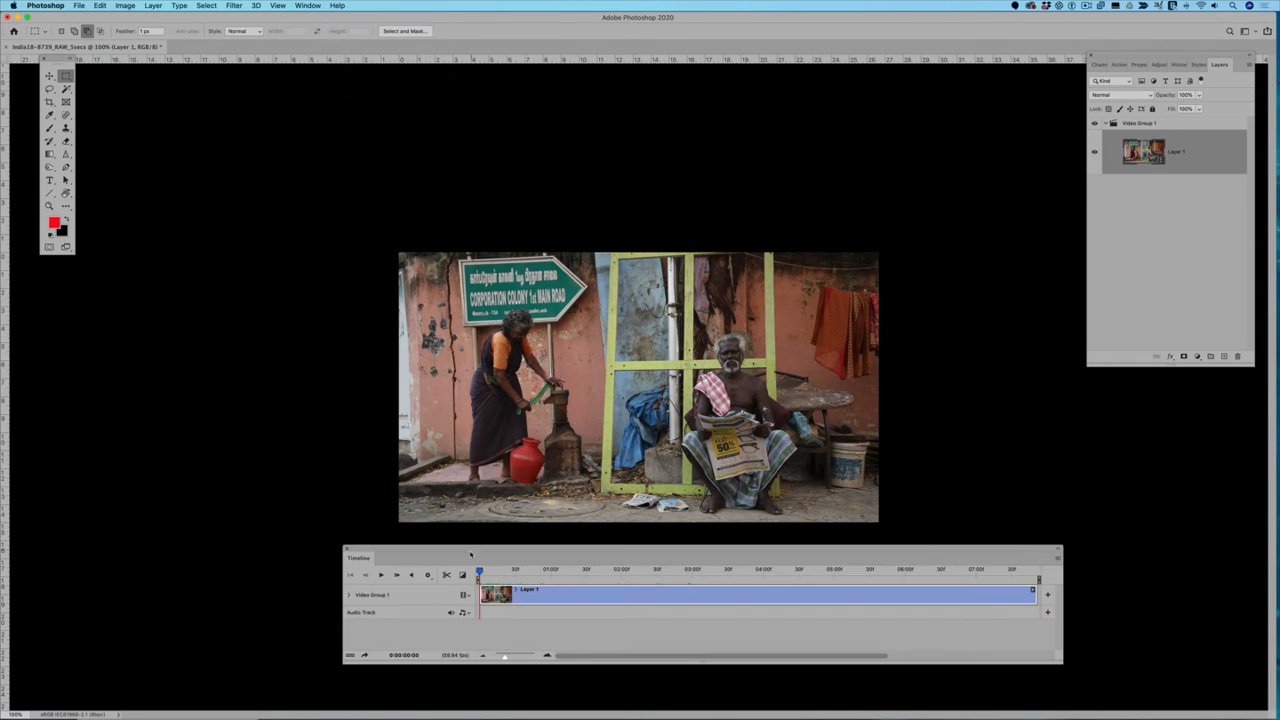
Step: Shift the Timeline panel slightly across the workspace and zoom its time scale out a little
left_click_drag(466, 549, 449, 569)
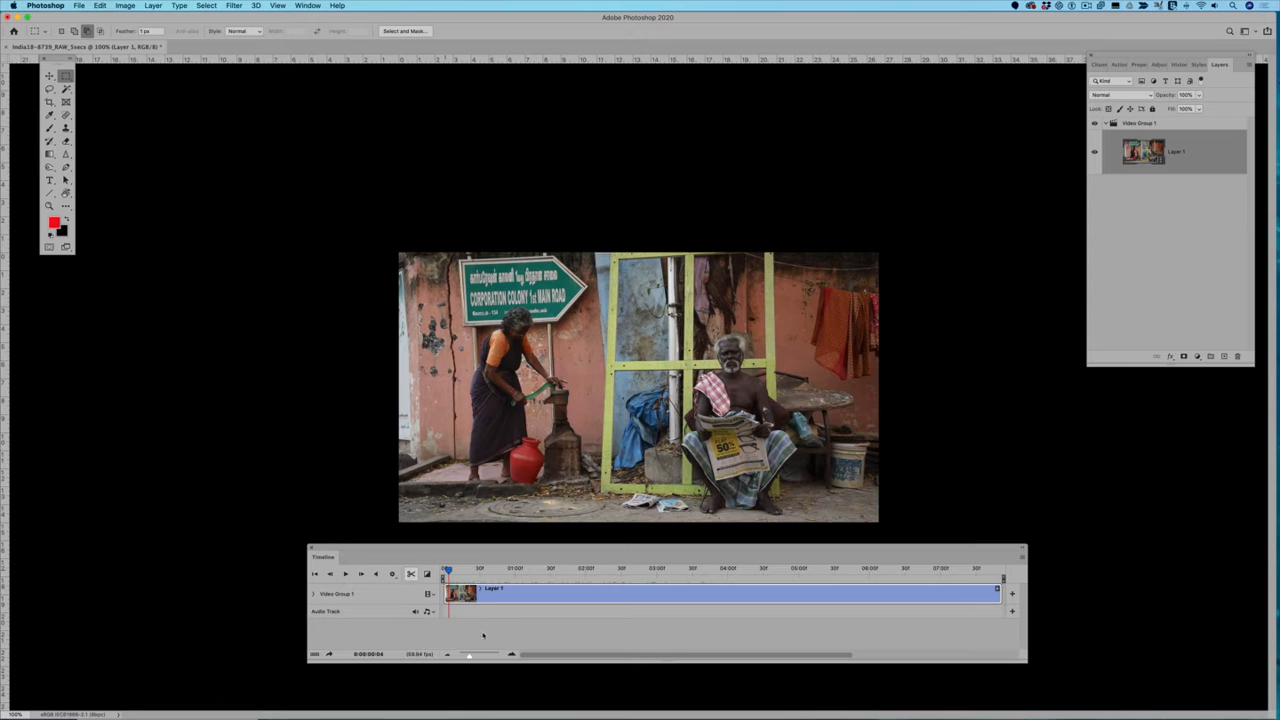
left_click_drag(469, 656, 465, 656)
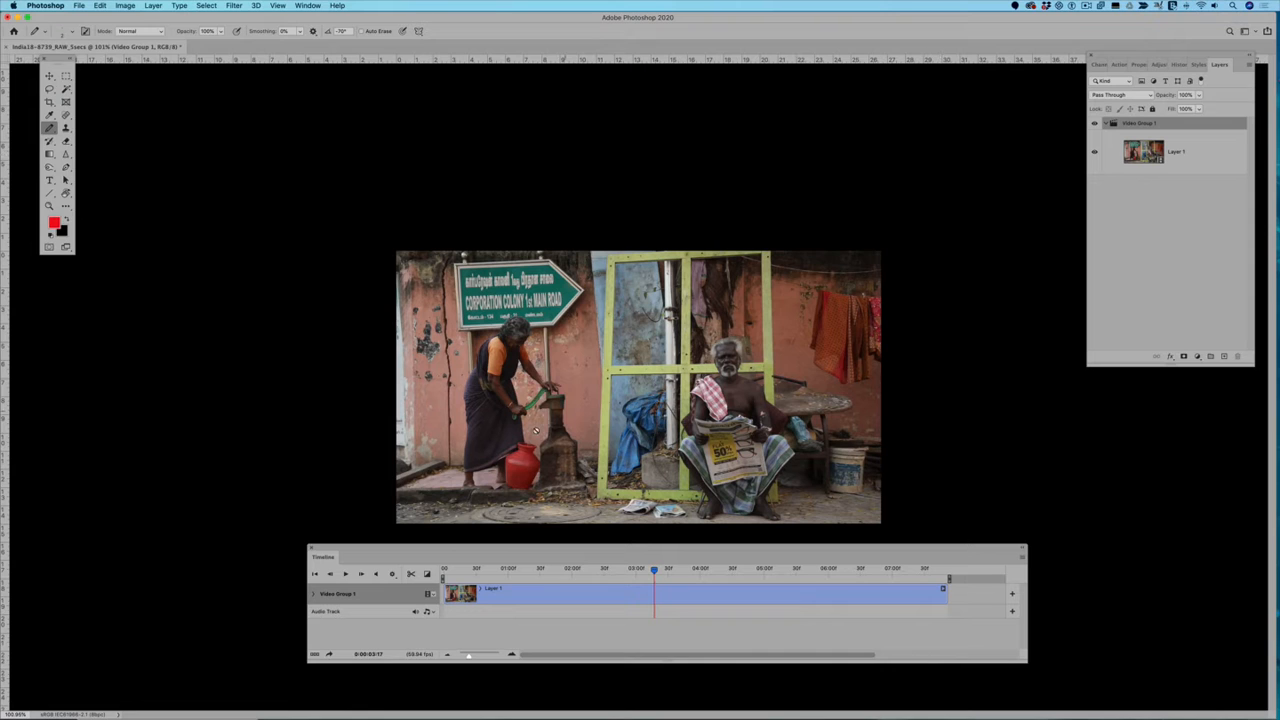
Step: Set the playhead to 0:00:03:50 and place two vertical guides around the water stream at the red pot's mouth
scroll(537, 441, "up", 5)
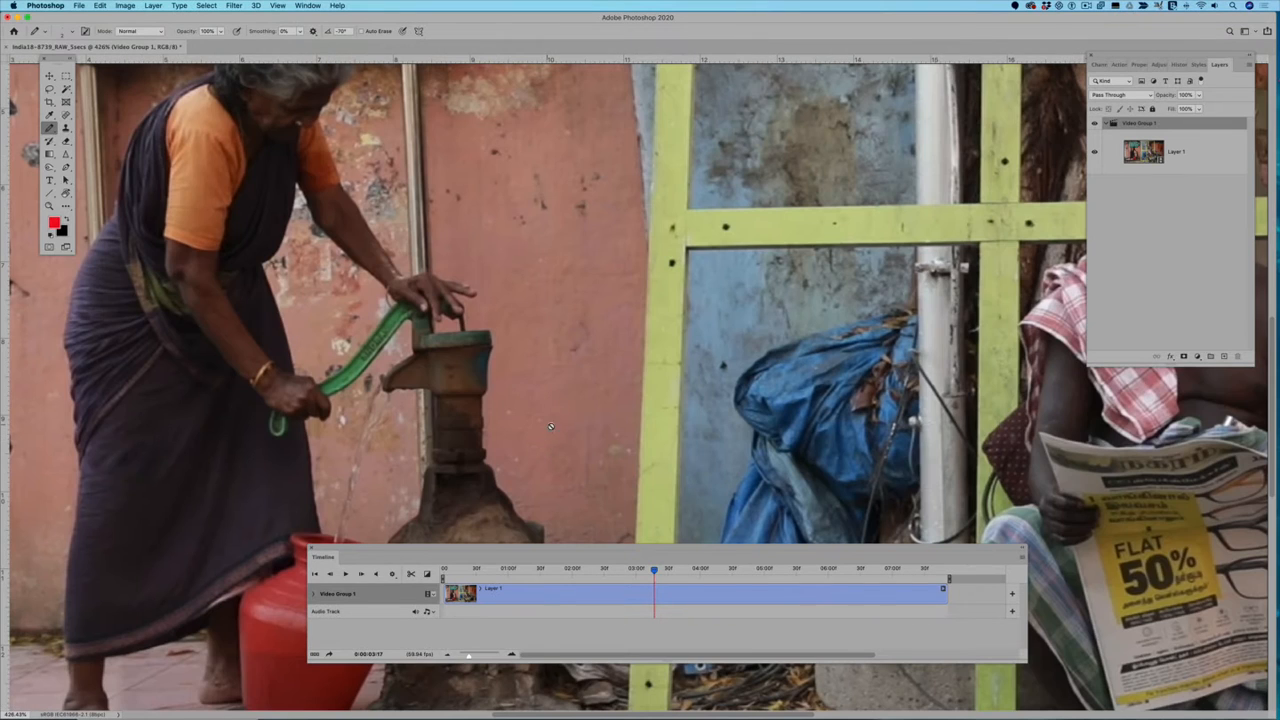
scroll(562, 427, "up", 3)
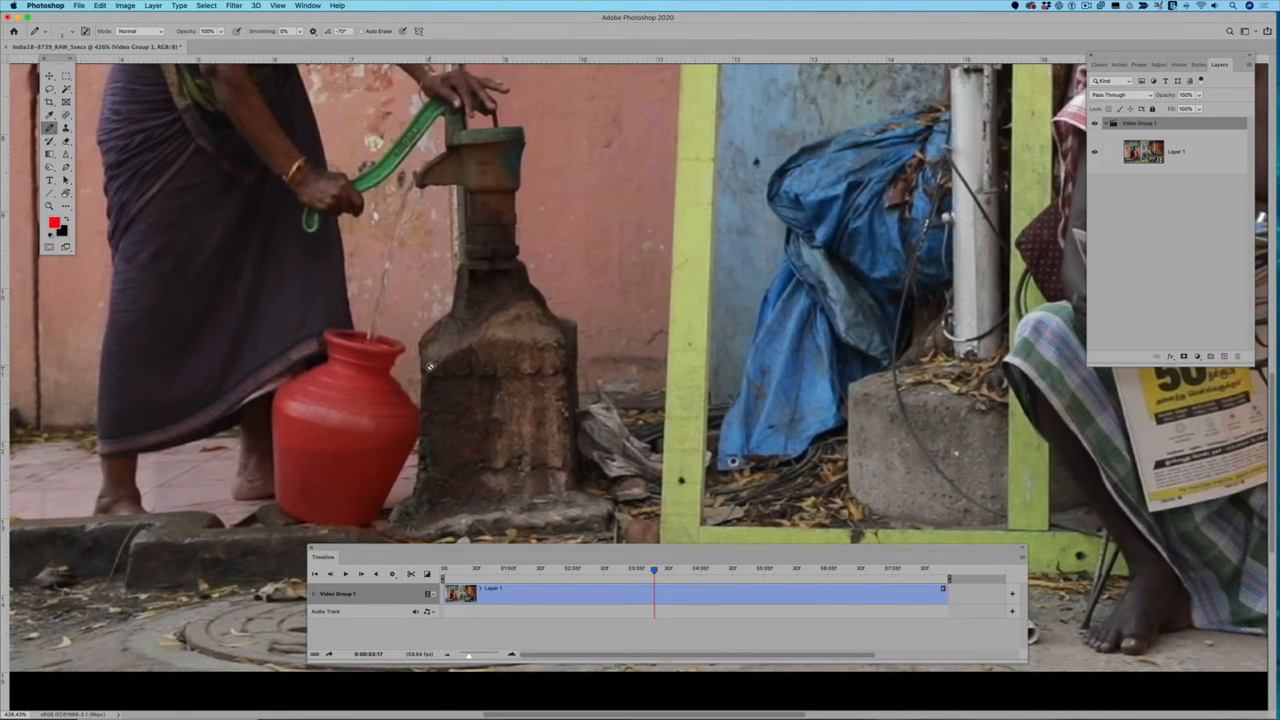
scroll(517, 277, "up", 3)
scroll(517, 277, "left", 3)
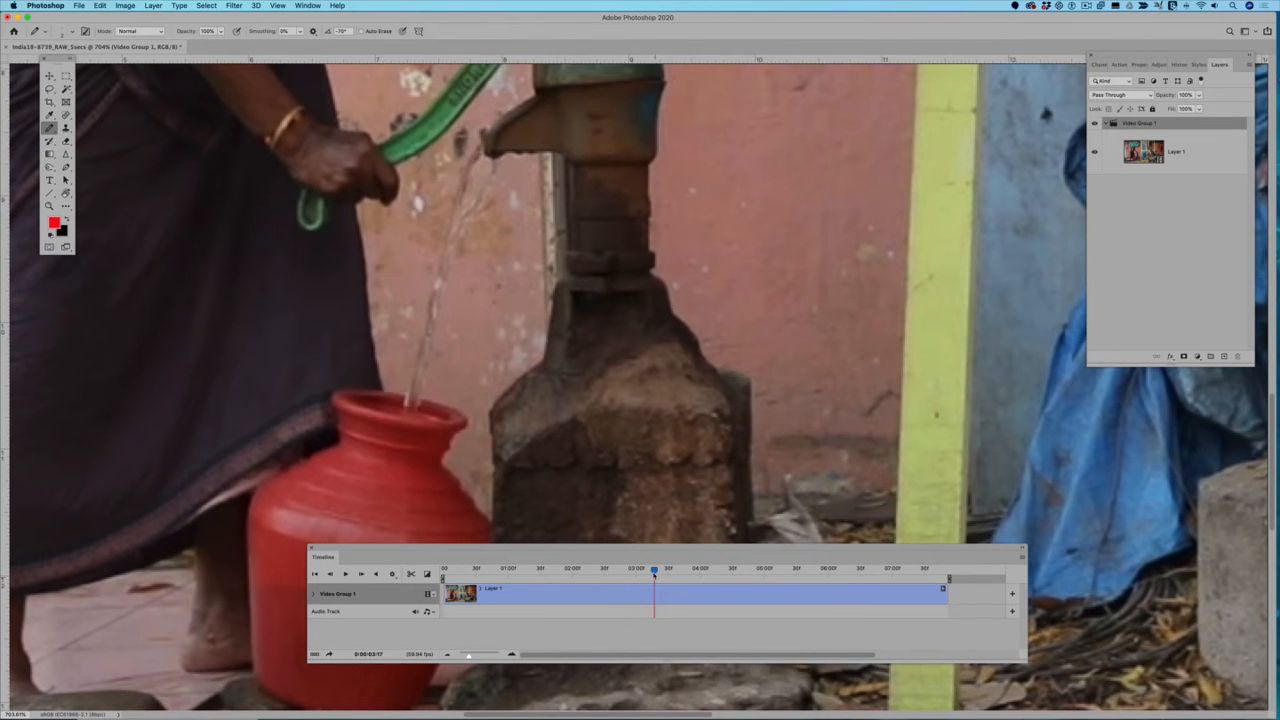
left_click_drag(654, 571, 690, 574)
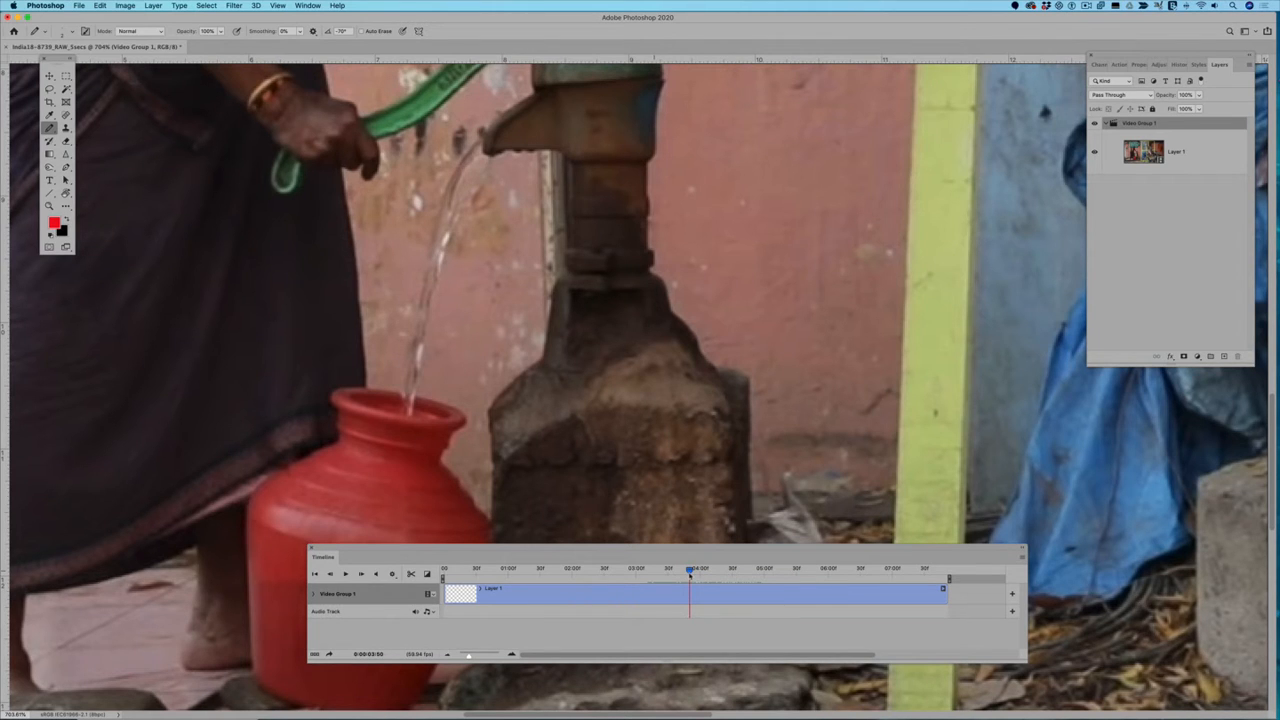
left_click_drag(6, 420, 402, 435)
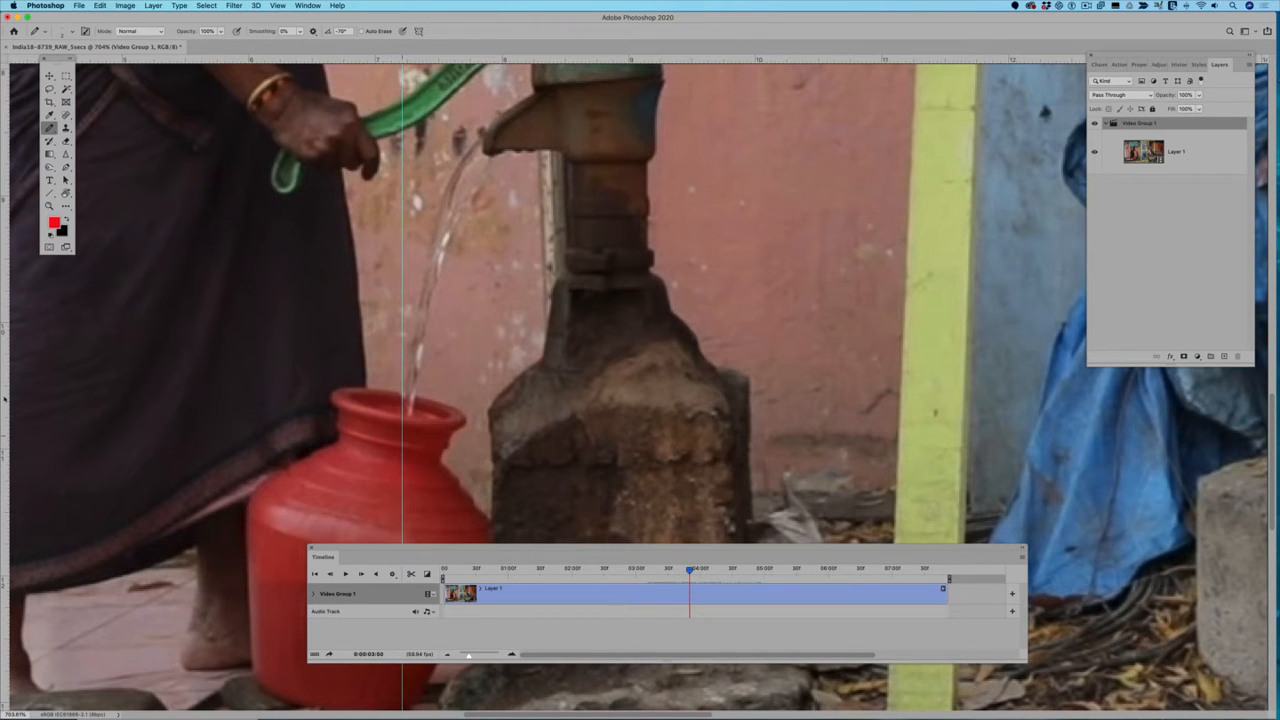
left_click_drag(6, 395, 417, 461)
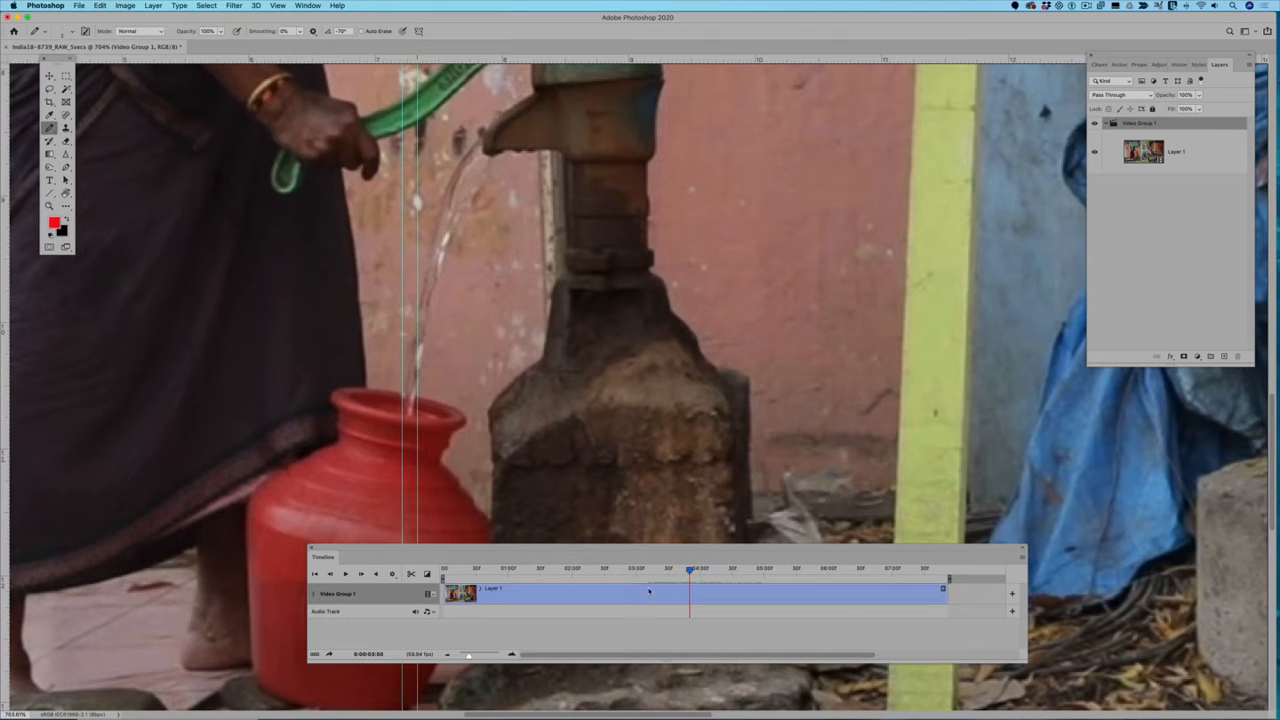
Step: Split the video clip at the playhead and delete the part before the split
left_click(685, 598)
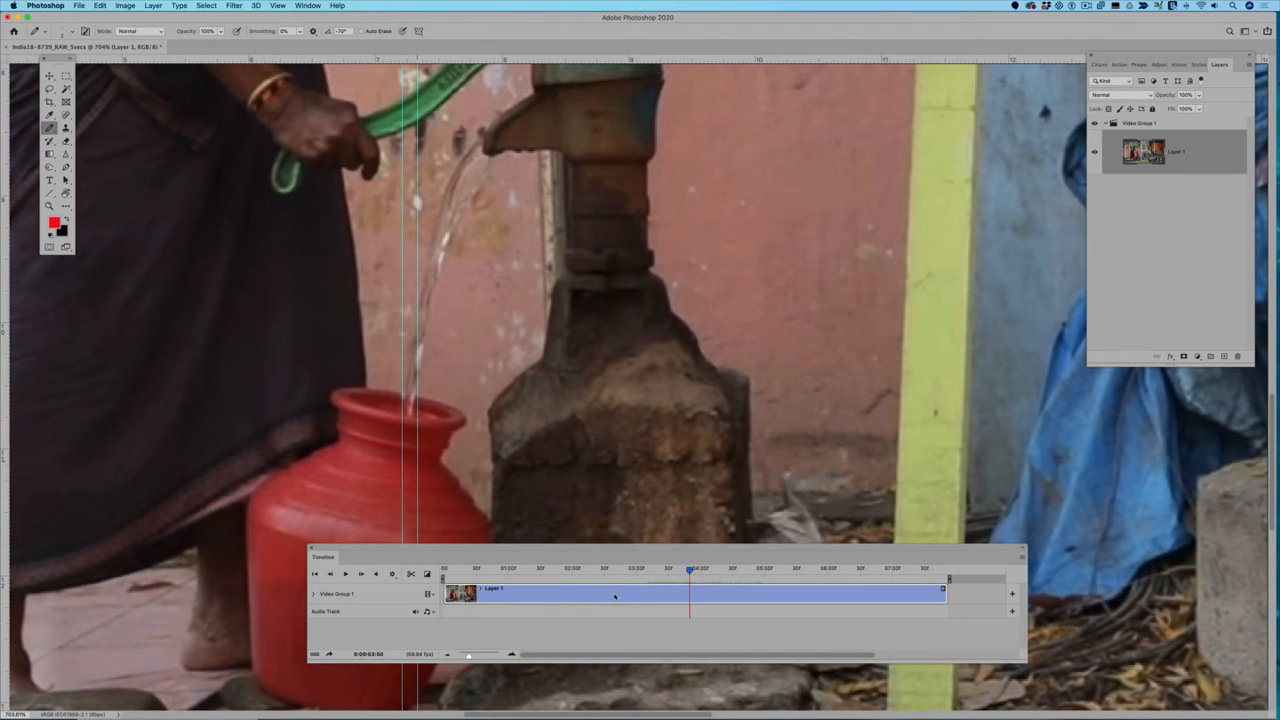
left_click(410, 574)
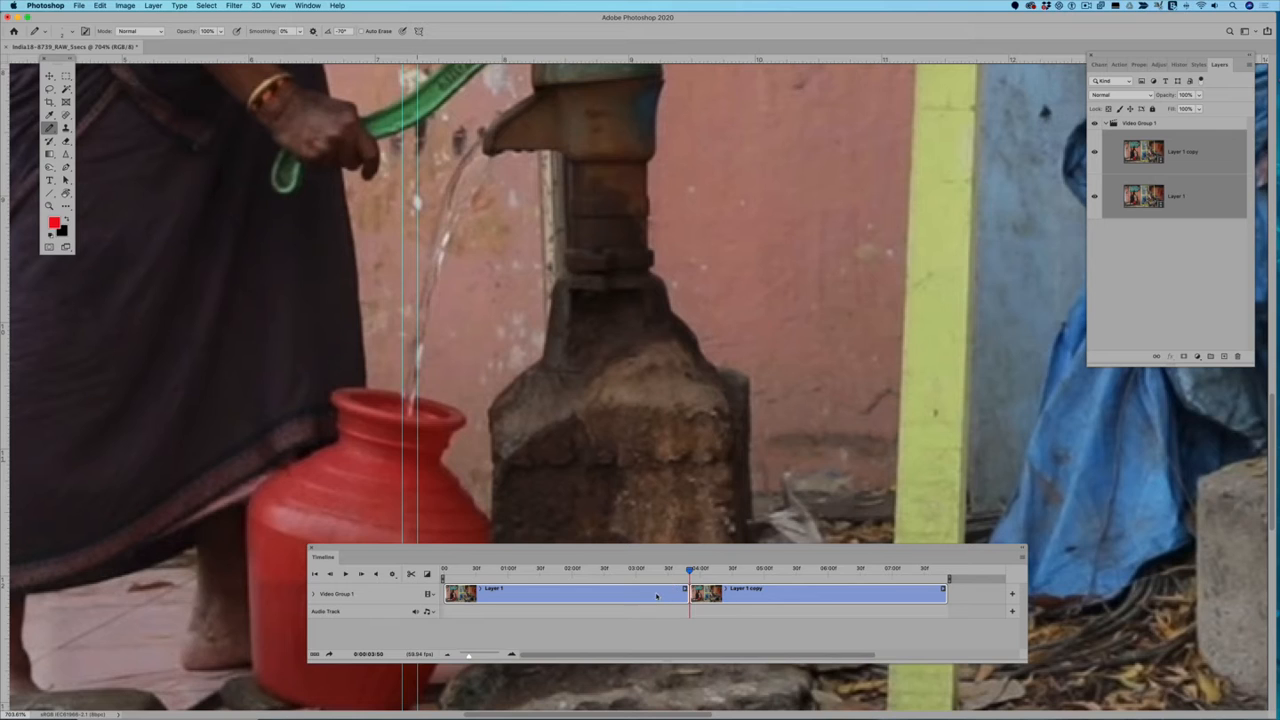
left_click(655, 596)
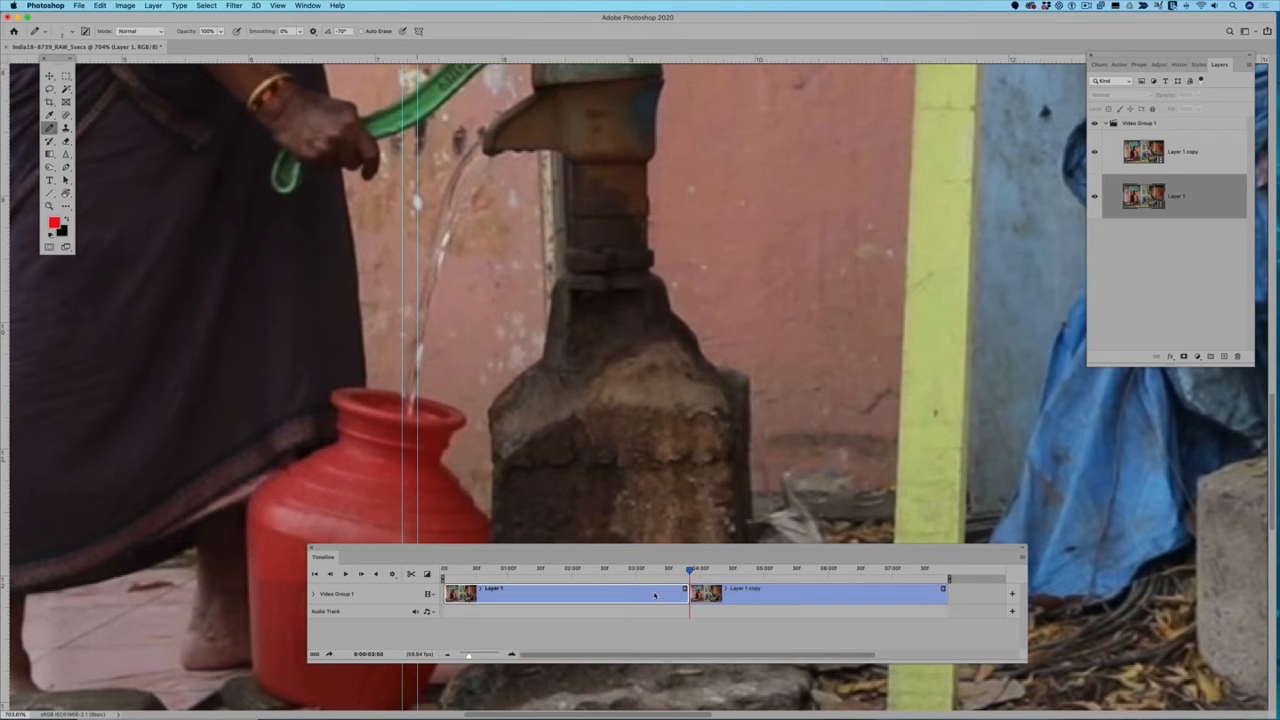
key("Delete")
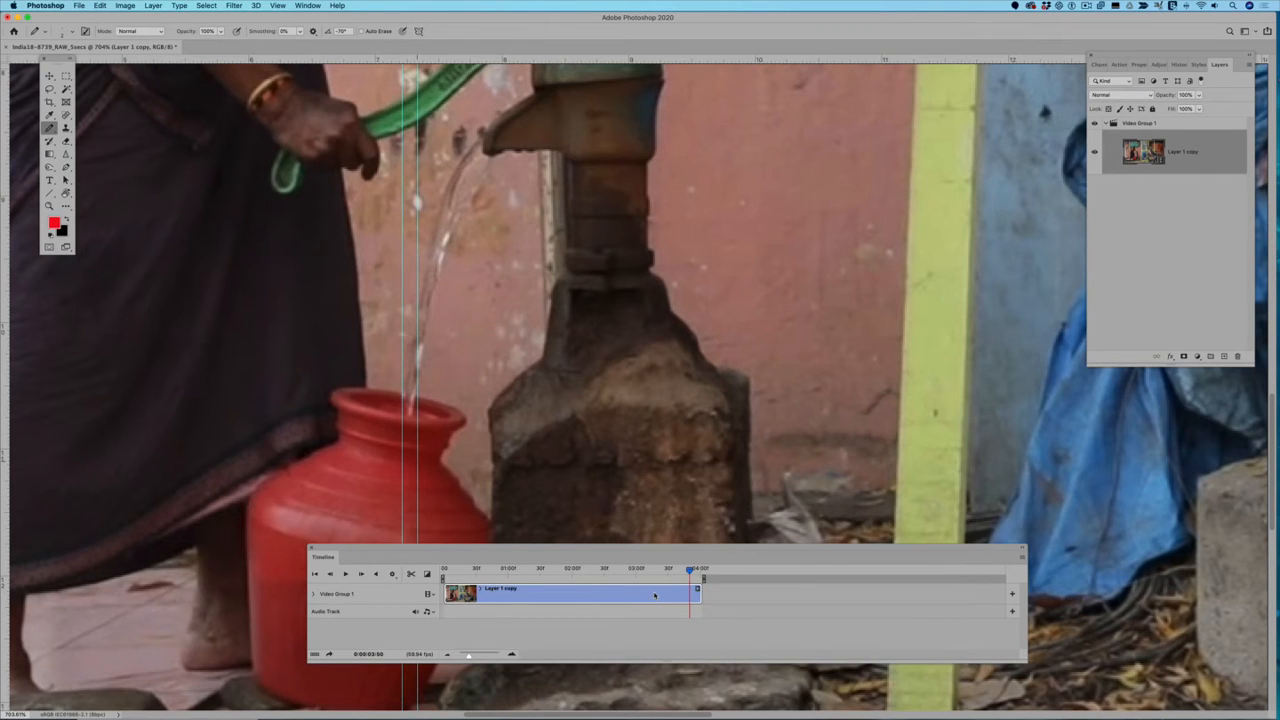
Step: Split the remaining clip at 0:00:00:34, preview it, and delete the part after the split
left_click_drag(689, 569, 479, 570)
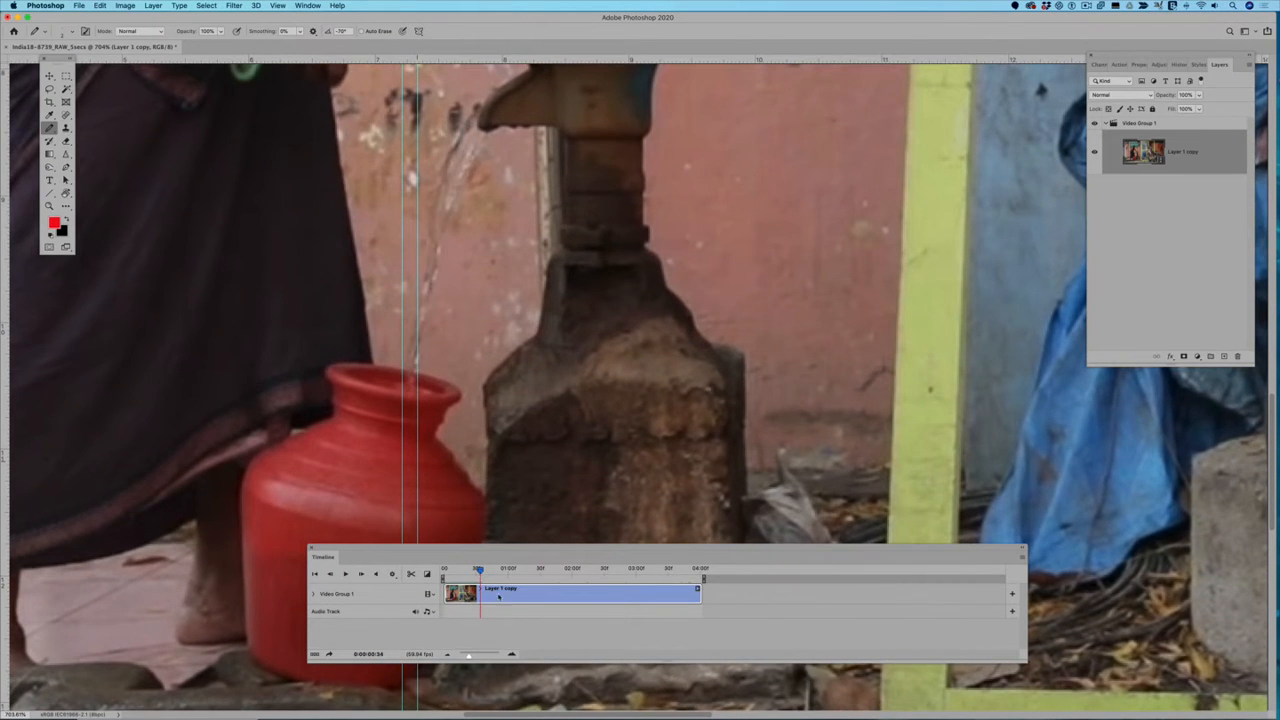
left_click(410, 573)
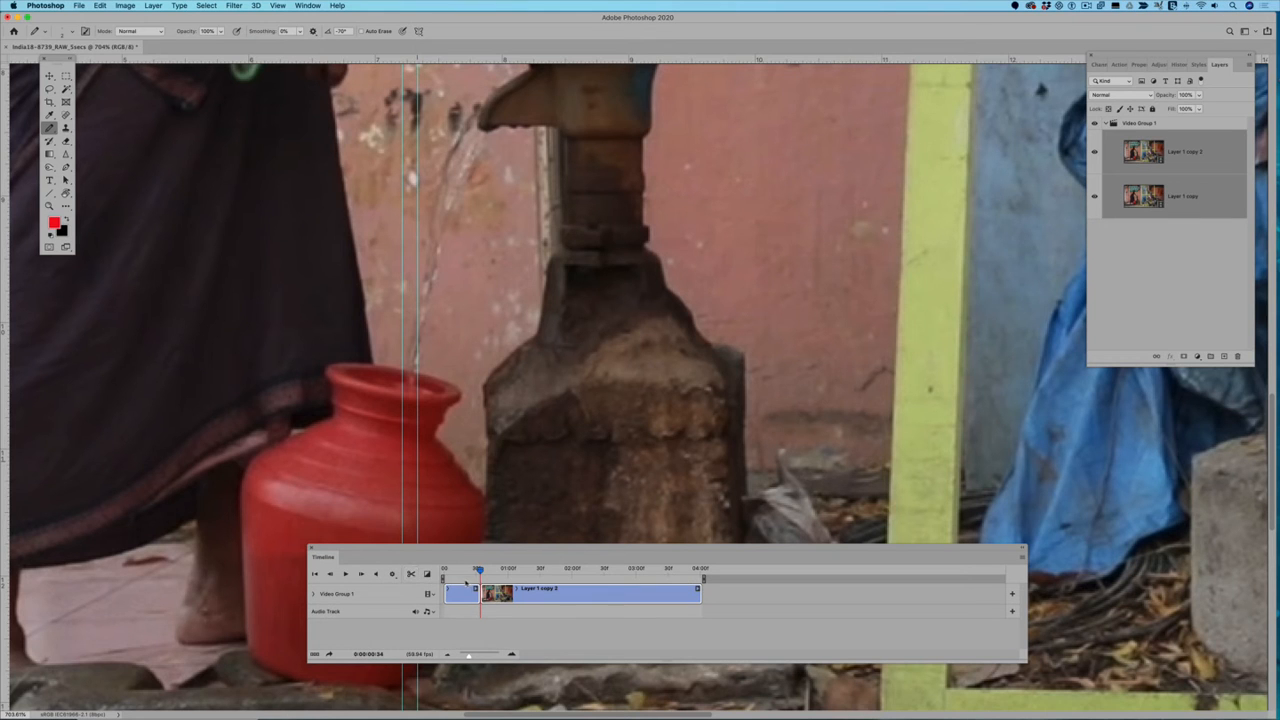
left_click_drag(480, 571, 429, 576)
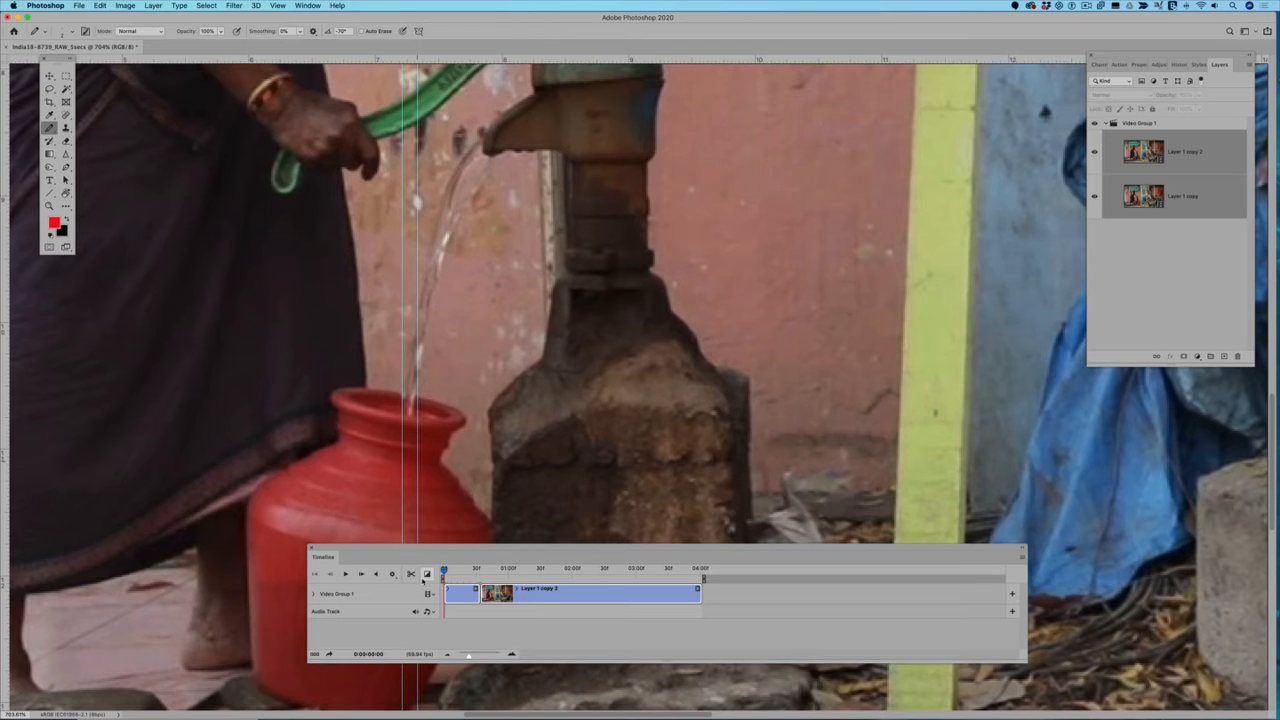
key("space")
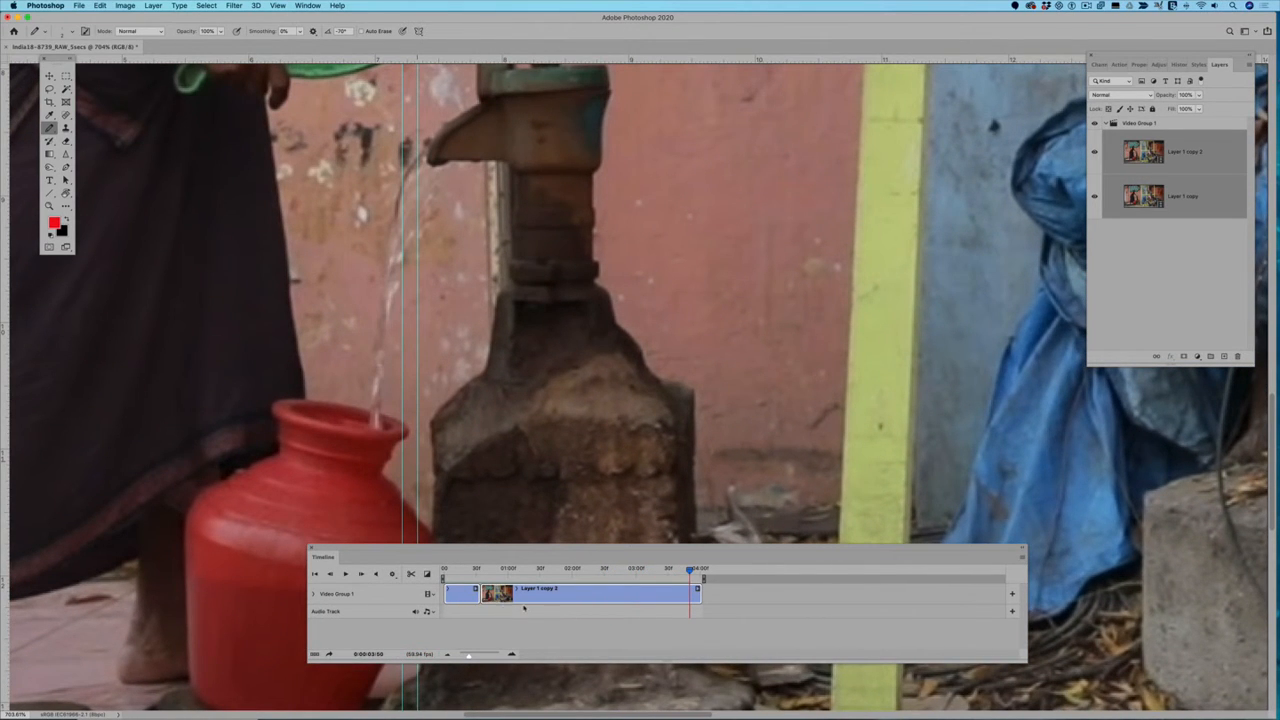
left_click(513, 599)
key("Delete")
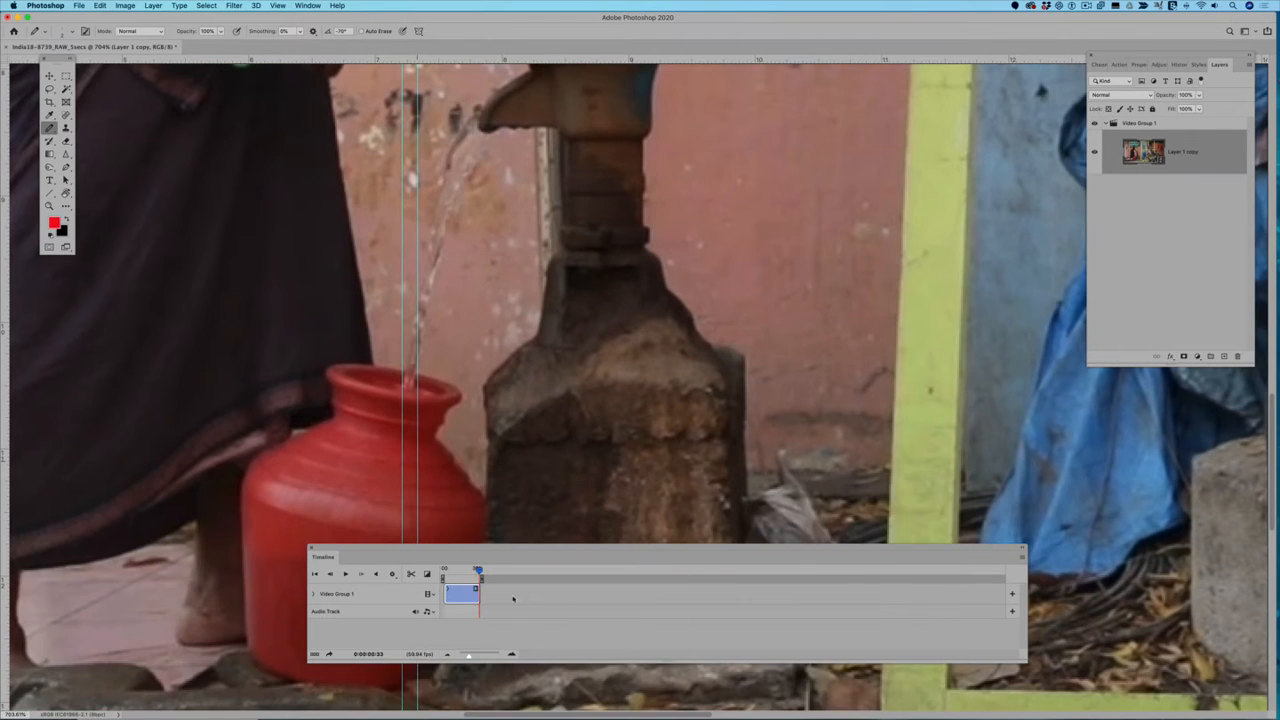
Step: Play the trimmed clip from the start to check its motion
left_click_drag(479, 570, 438, 572)
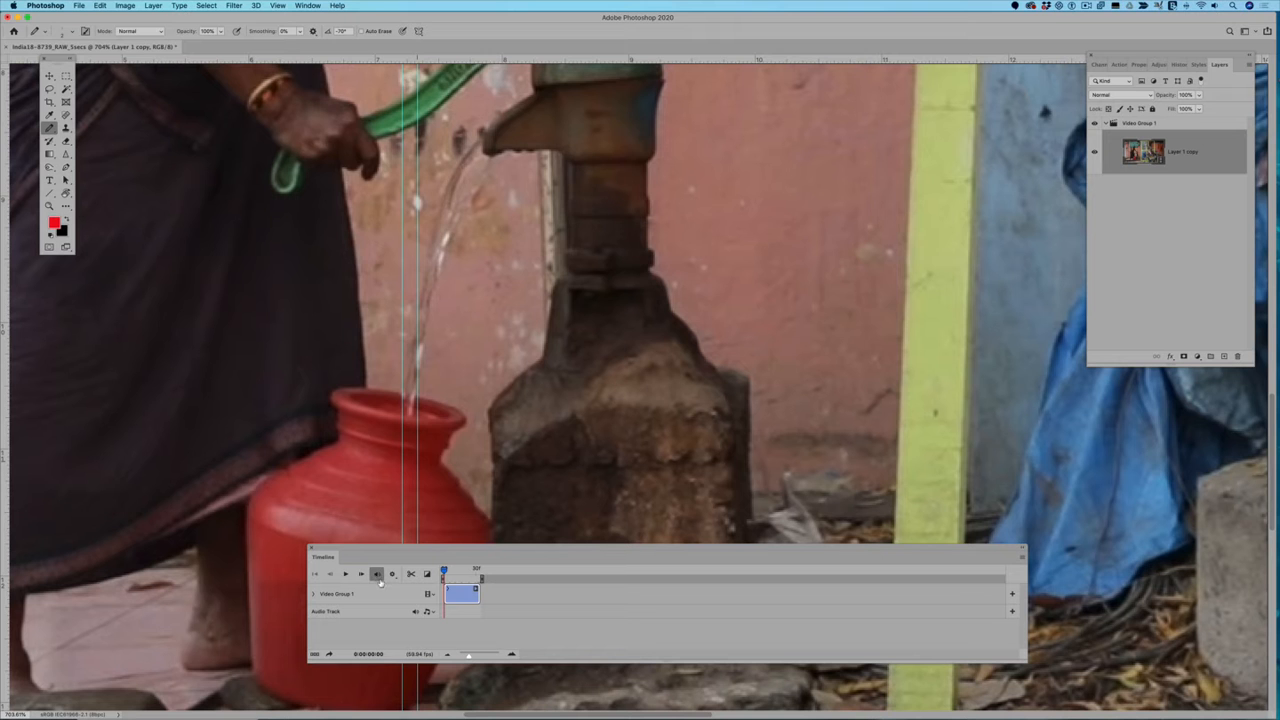
left_click(345, 574)
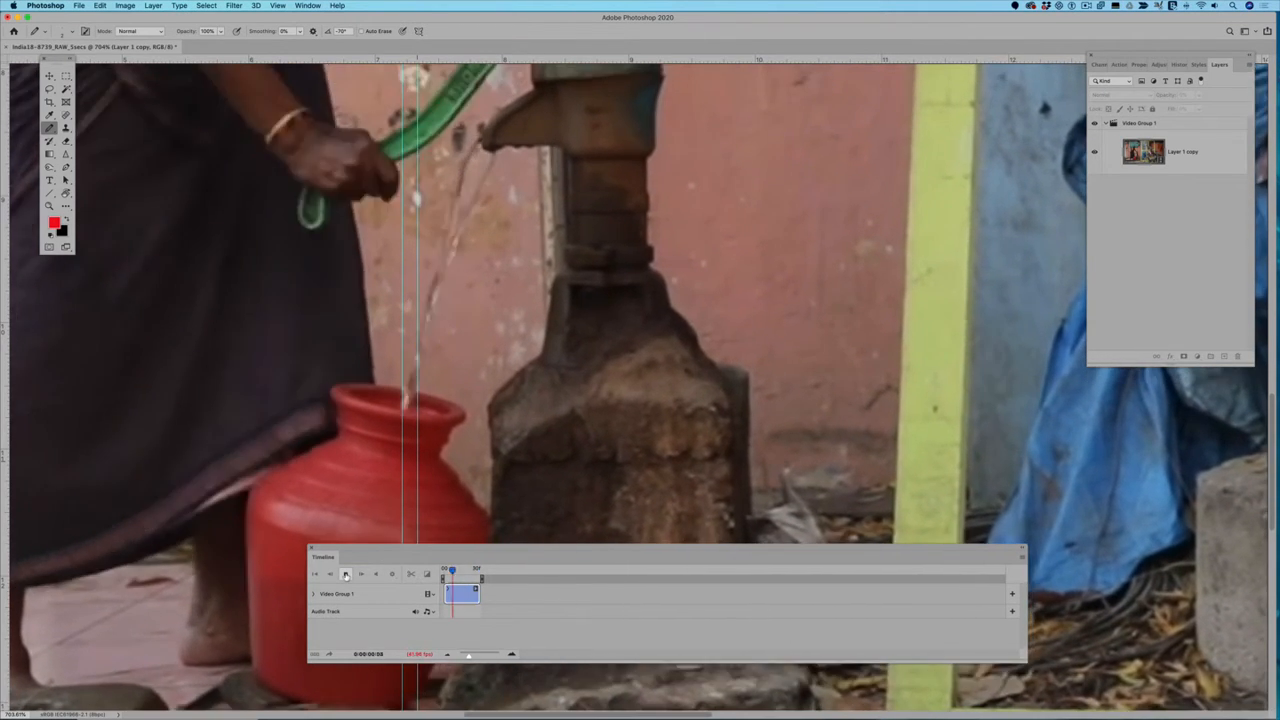
left_click(345, 574)
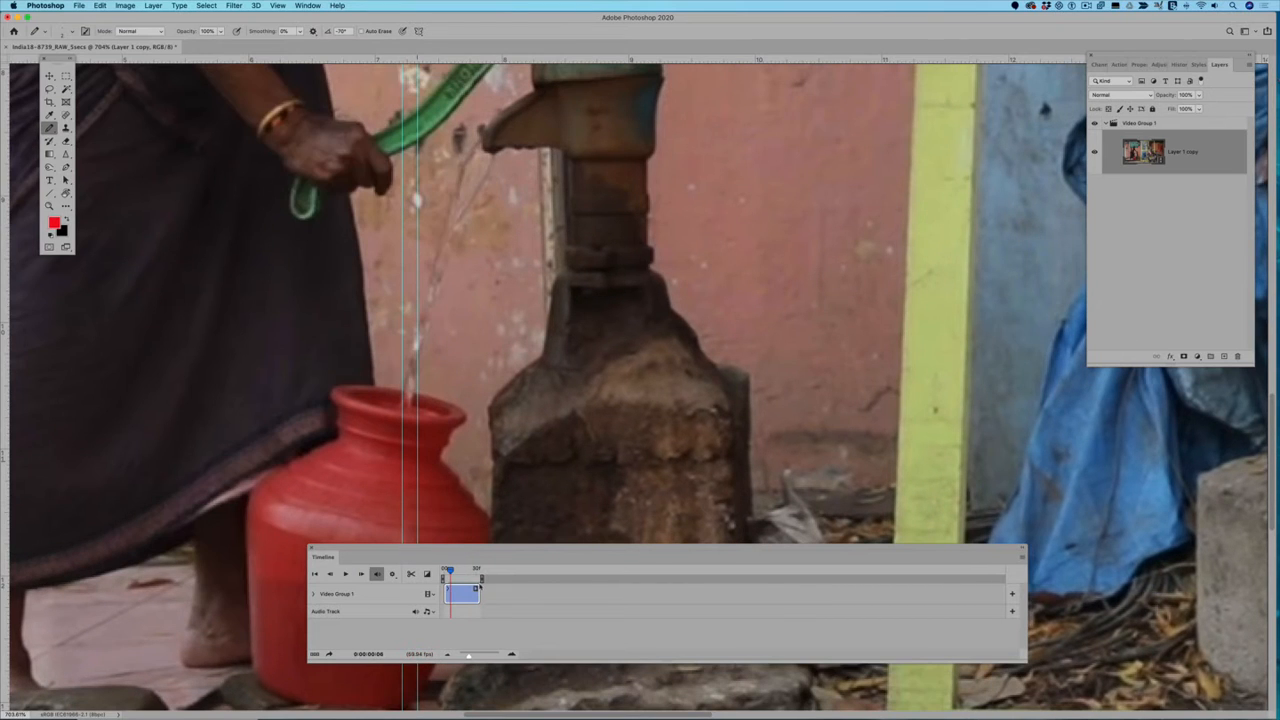
mouse_move(449, 570)
left_mouse_down()
mouse_move(481, 576)
mouse_move(450, 572)
left_mouse_up()
Step: Reduce the trimmed clip's playback speed and set its duration to 2 s
right_click(462, 595)
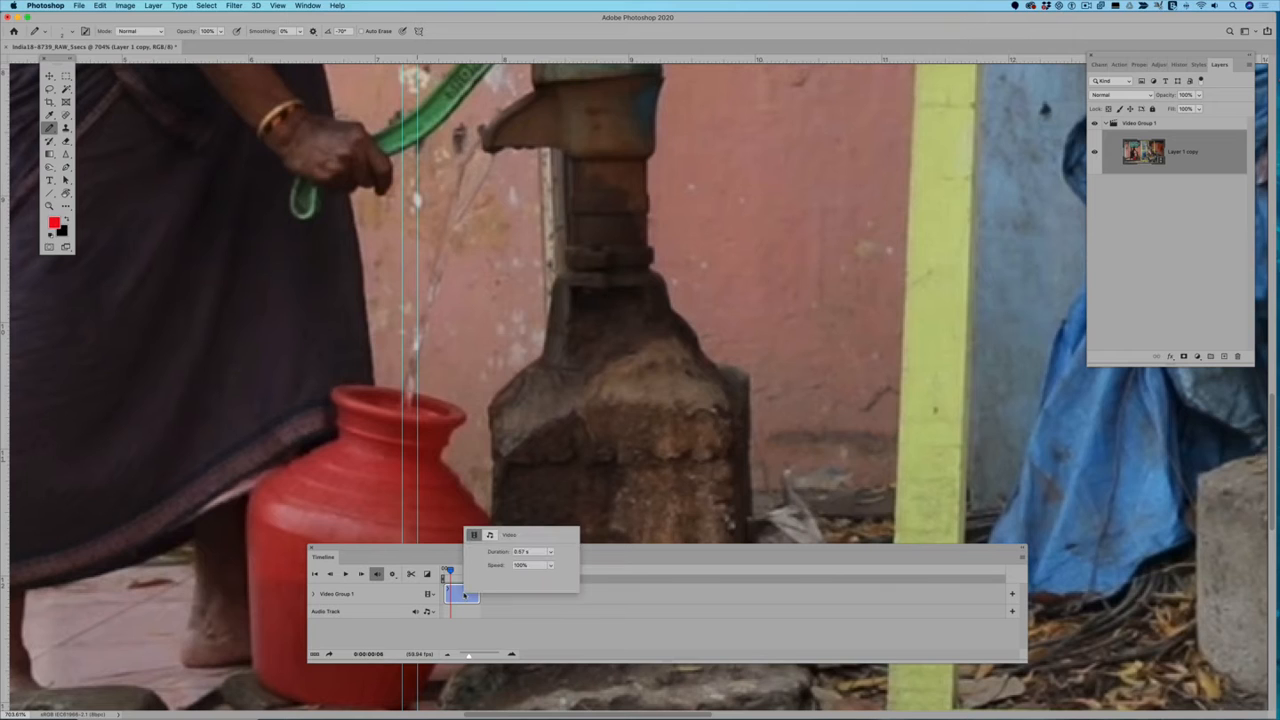
left_click(550, 565)
left_click_drag(550, 579, 526, 579)
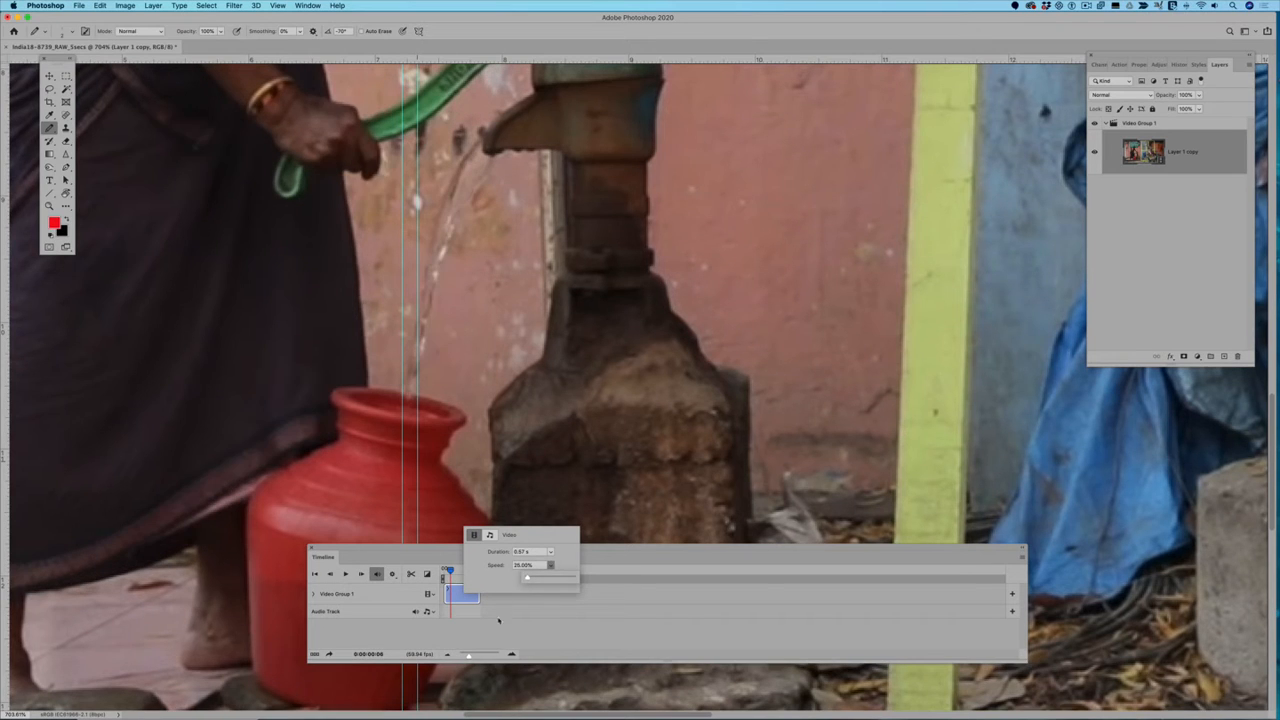
left_click(529, 552)
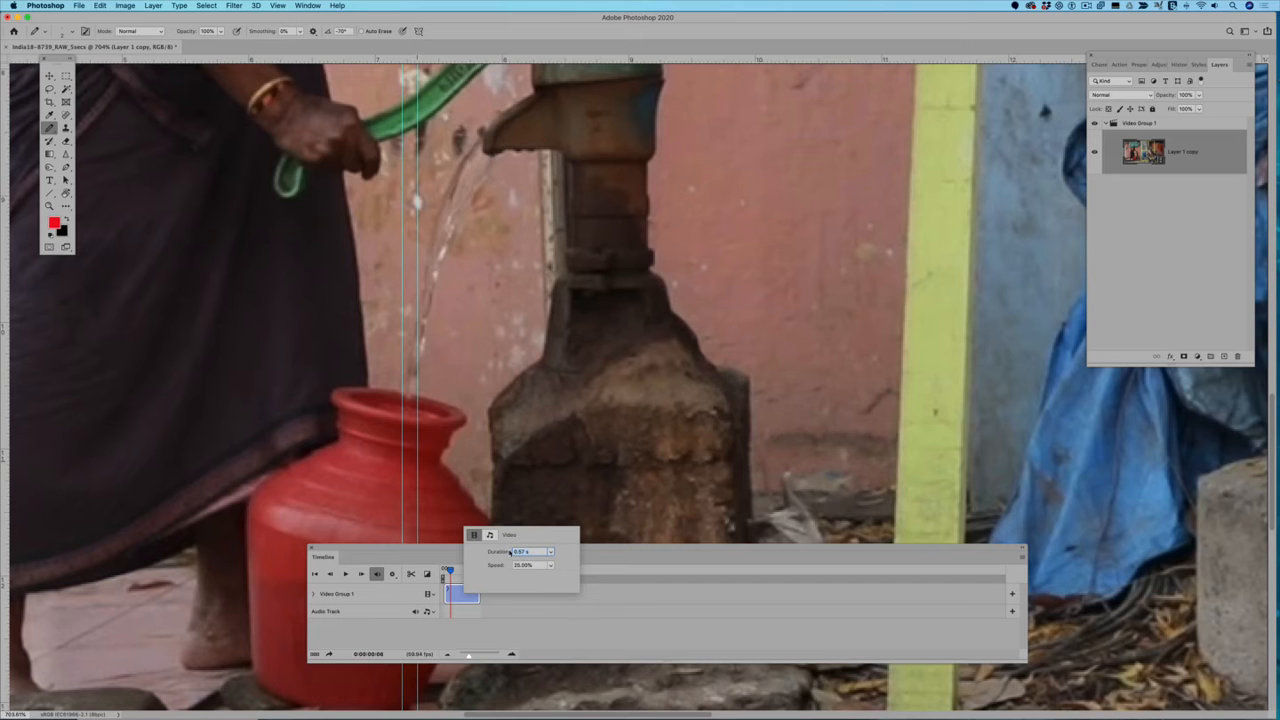
type("2")
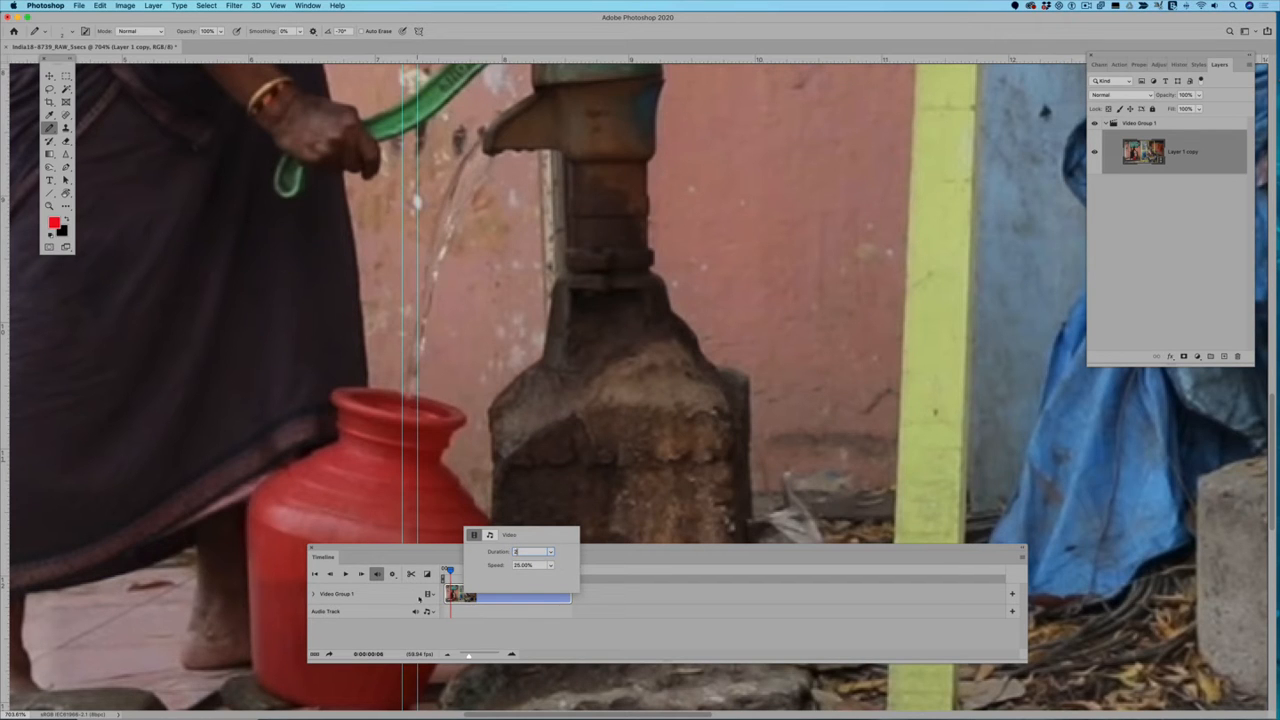
Step: Play the slowed clip to check its motion
left_click(345, 574)
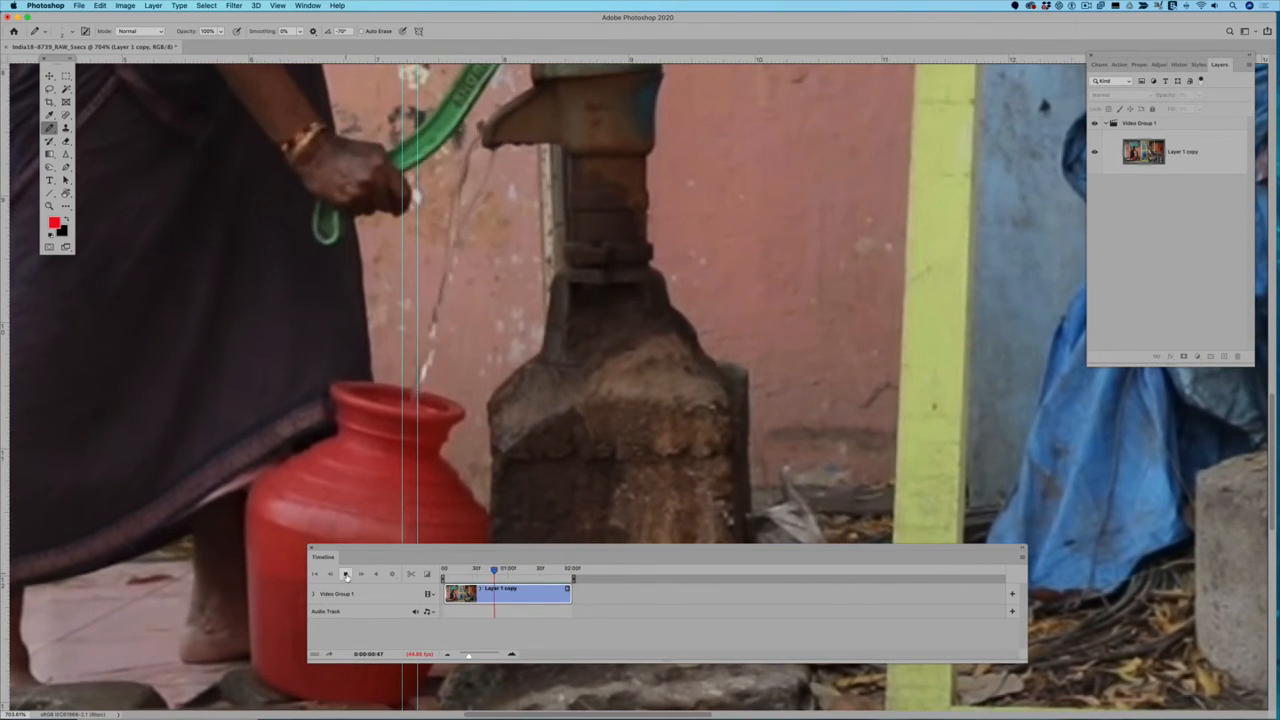
left_click(345, 574)
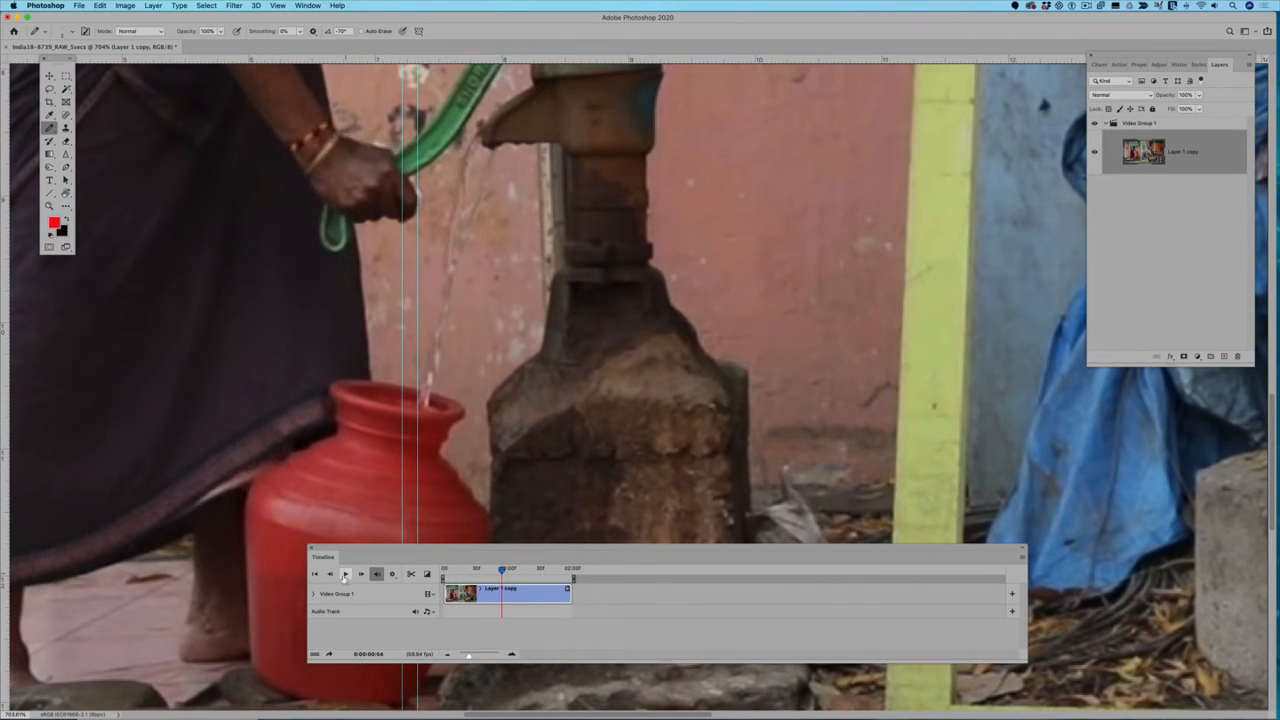
left_click(345, 574)
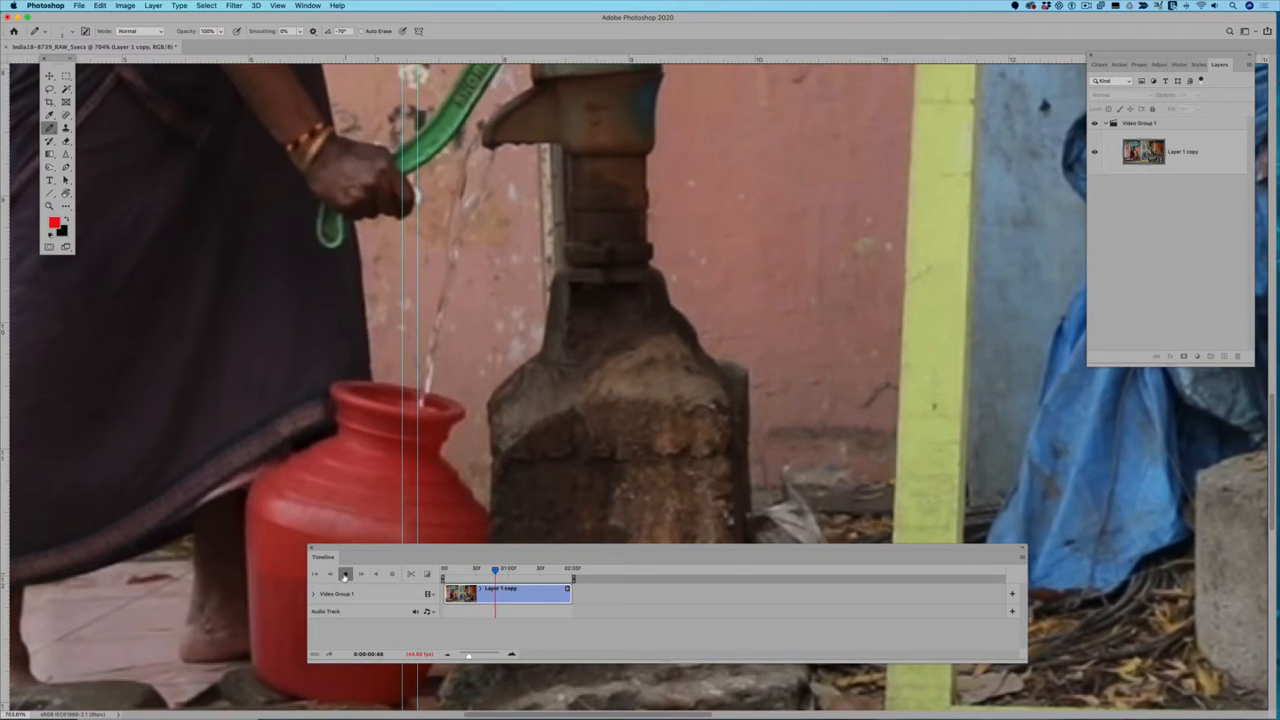
Step: Stop the playback of the slowed clip
left_click(345, 574)
left_click(1086, 6)
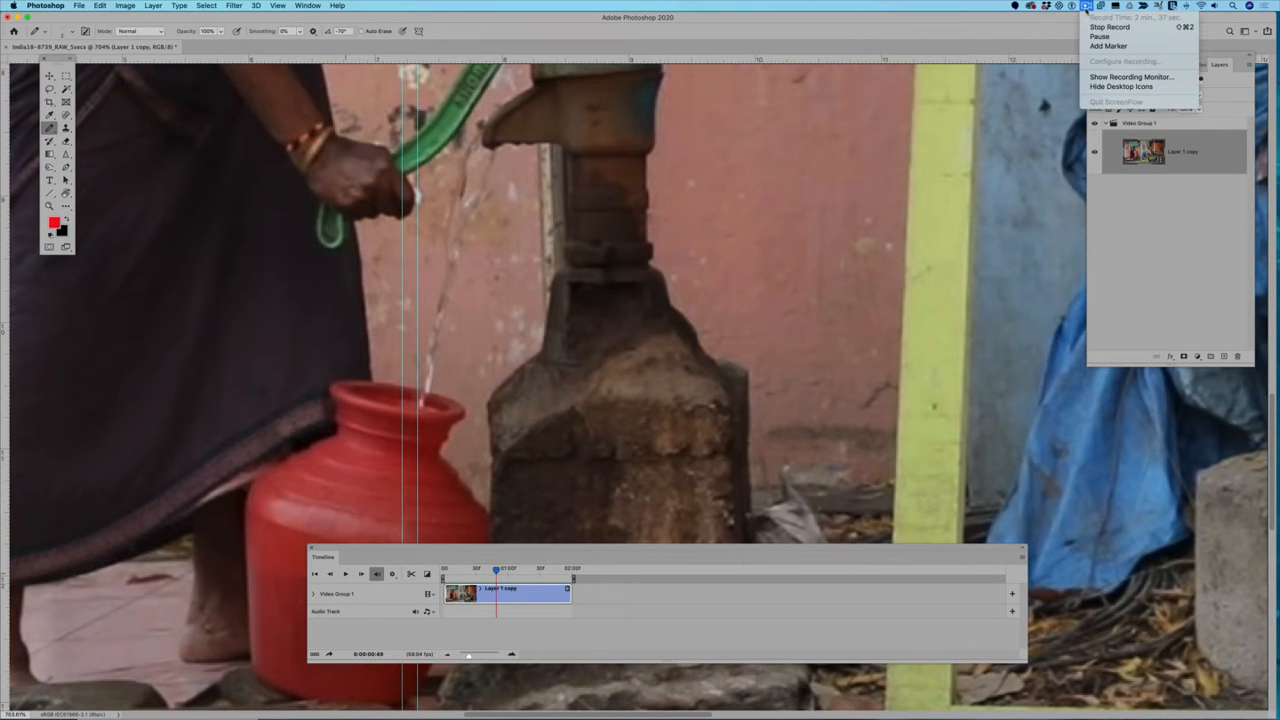
left_click(1110, 27)
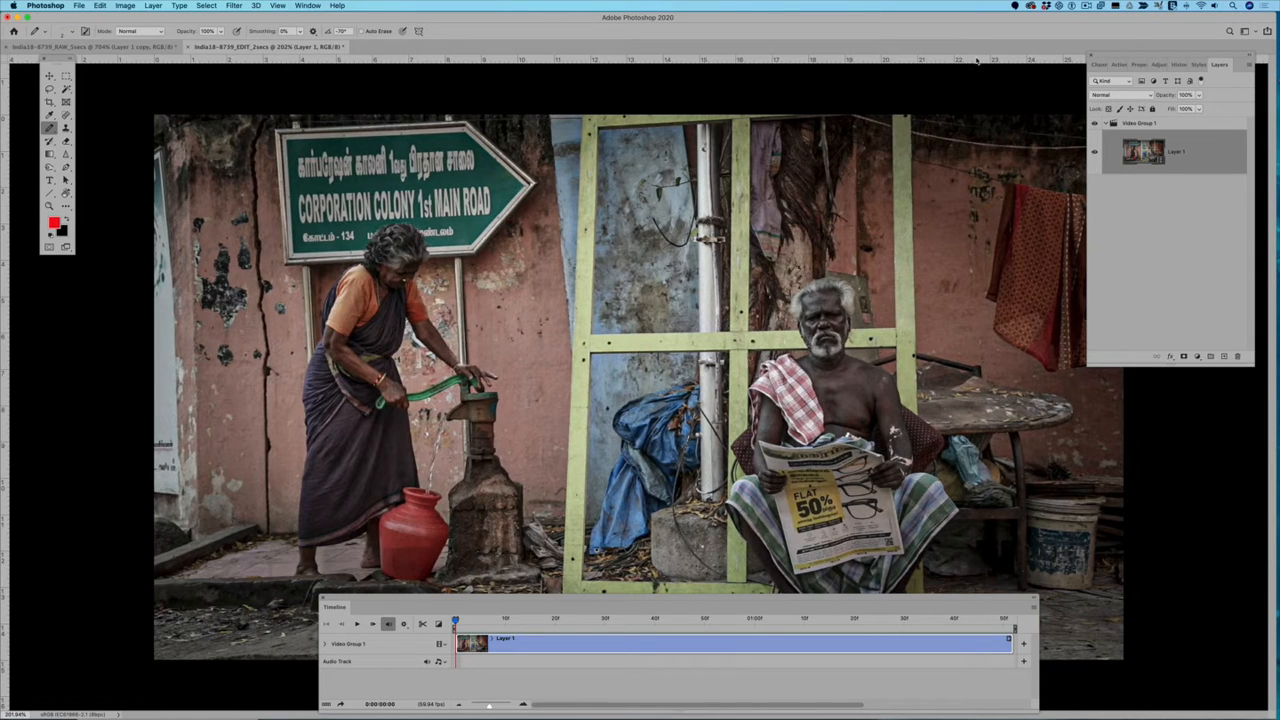
Step: Play the edited two-second clip to check the pumping motion, and stop it
key("space")
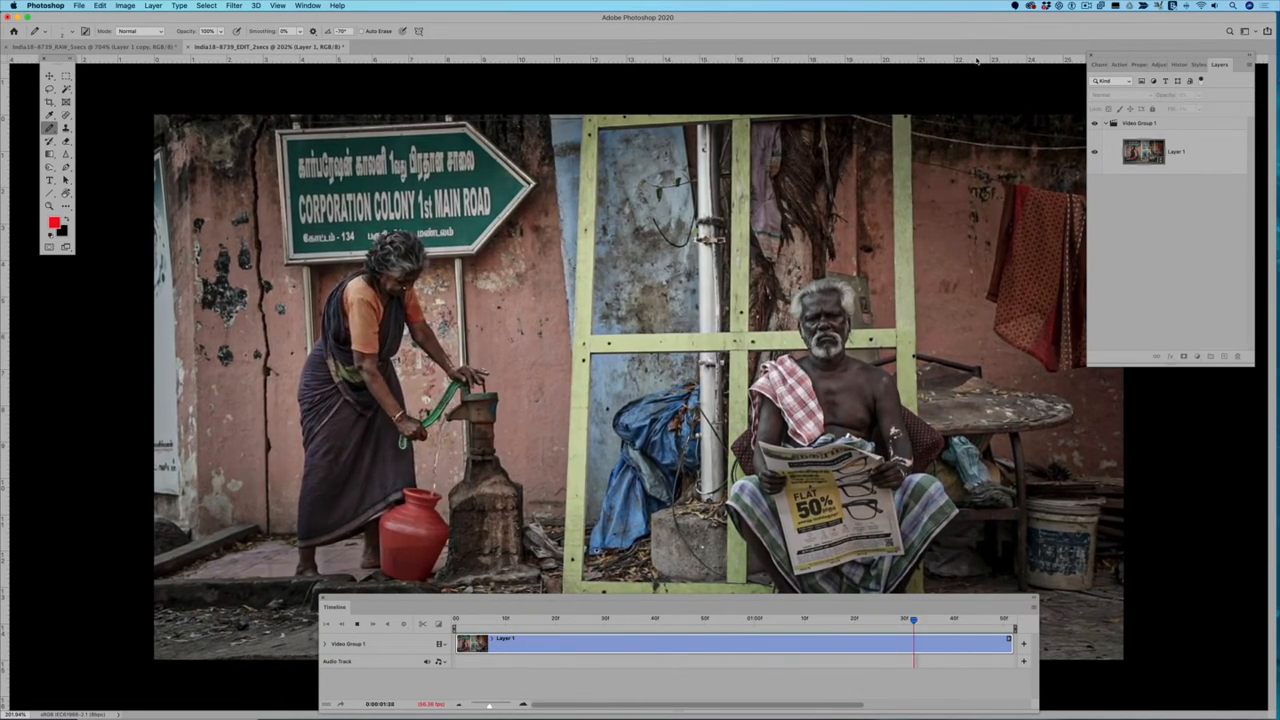
key("space")
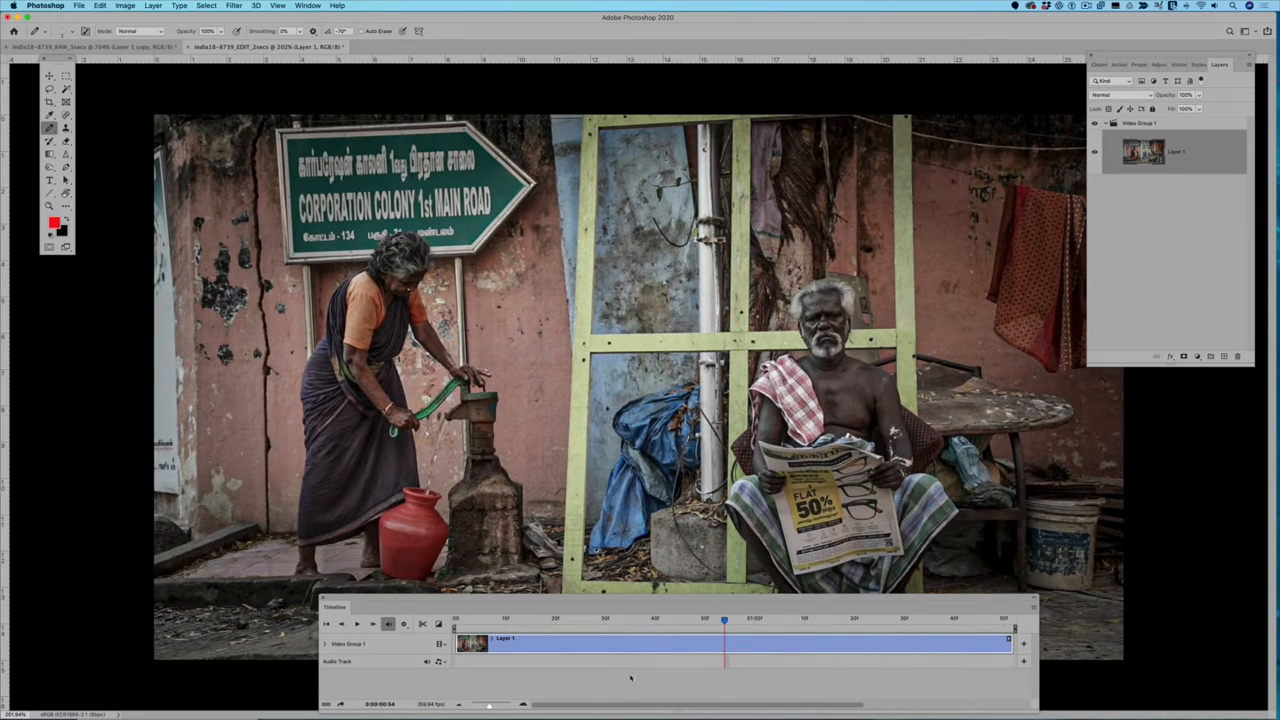
Step: Move the playhead to 0:00:00:03 and copy that frame onto a new still layer above the video
left_click_drag(724, 621, 471, 640)
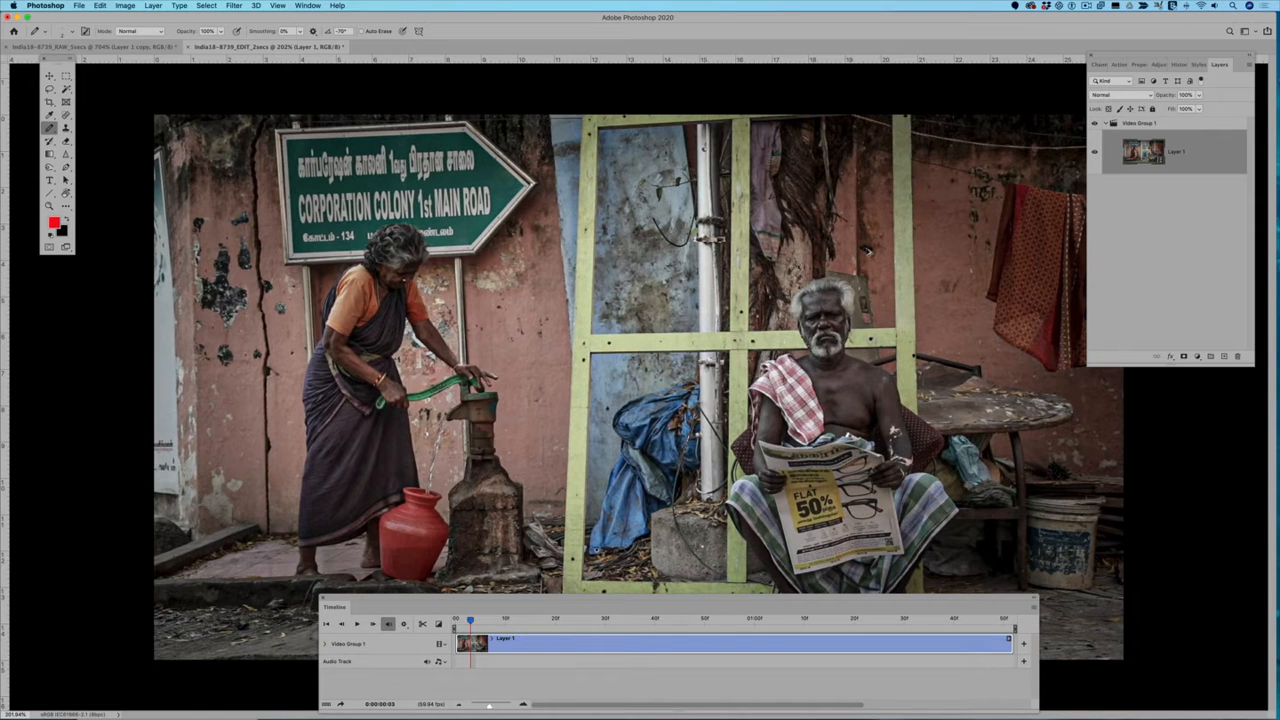
key("super+j")
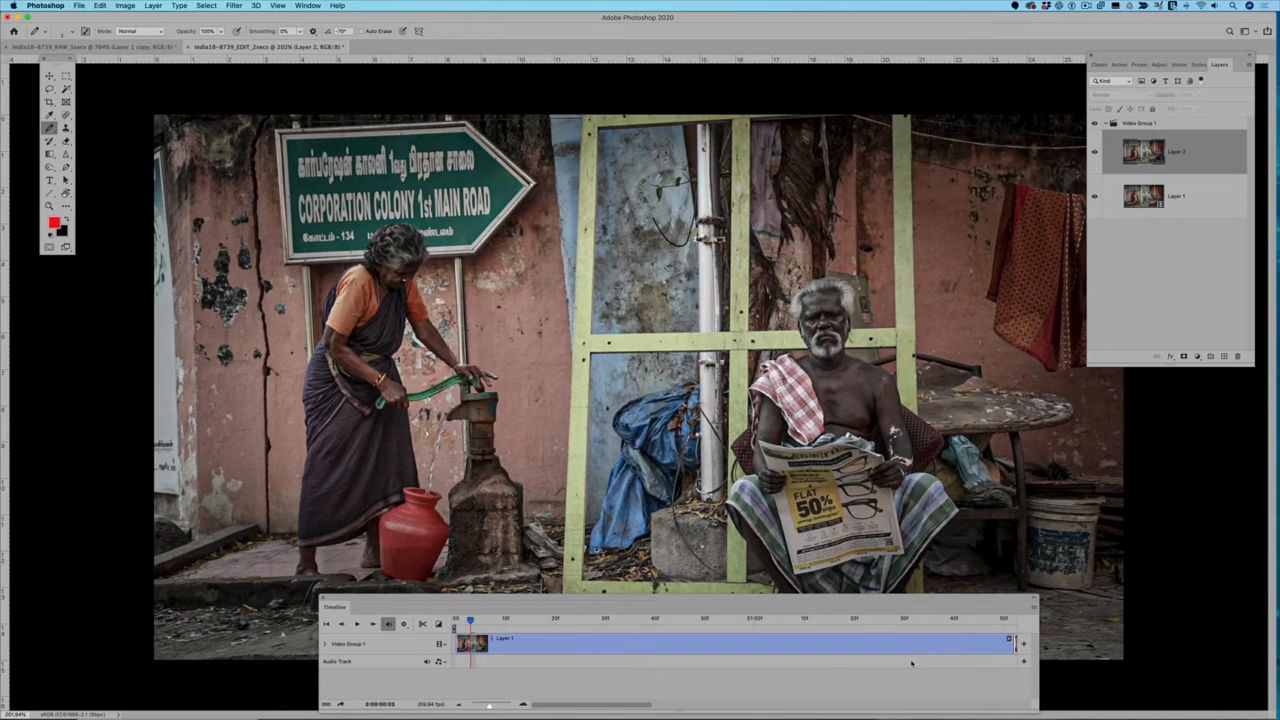
Step: Ungroup Video Group 1 so the still layer and the video layer sit on separate timeline tracks
scroll(911, 663, "right", 5)
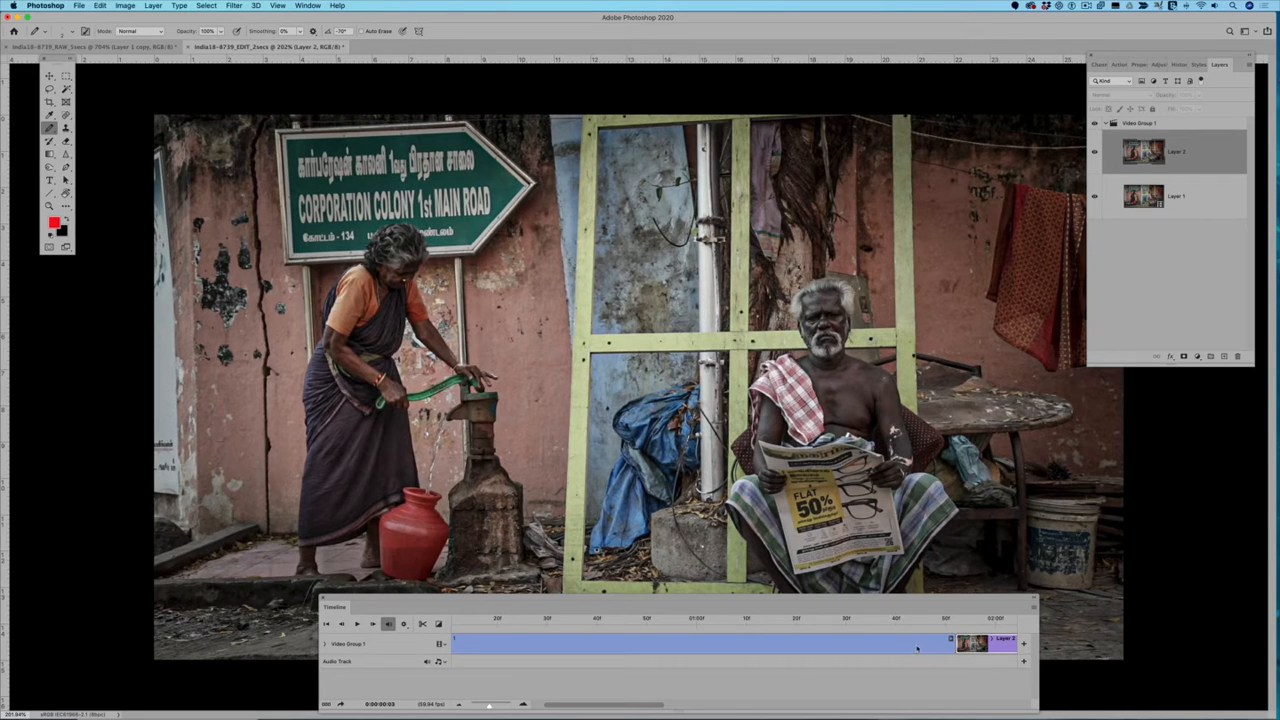
left_click(895, 648)
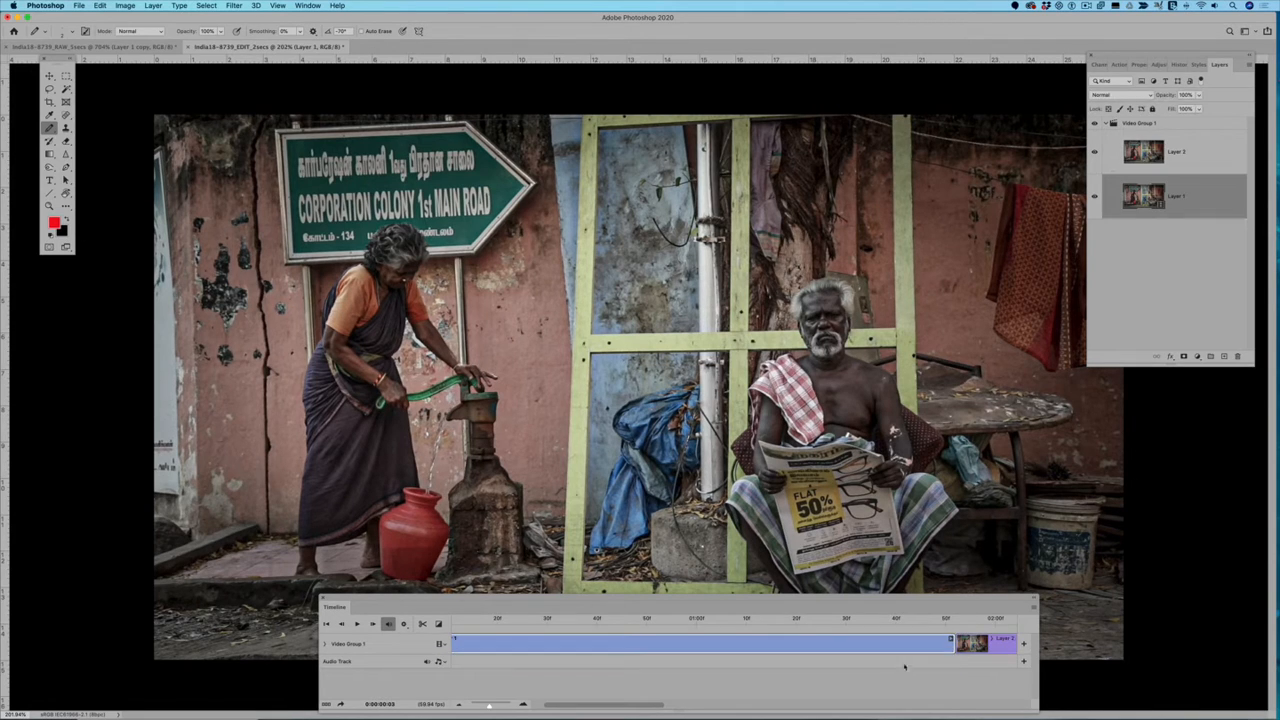
left_click(985, 643)
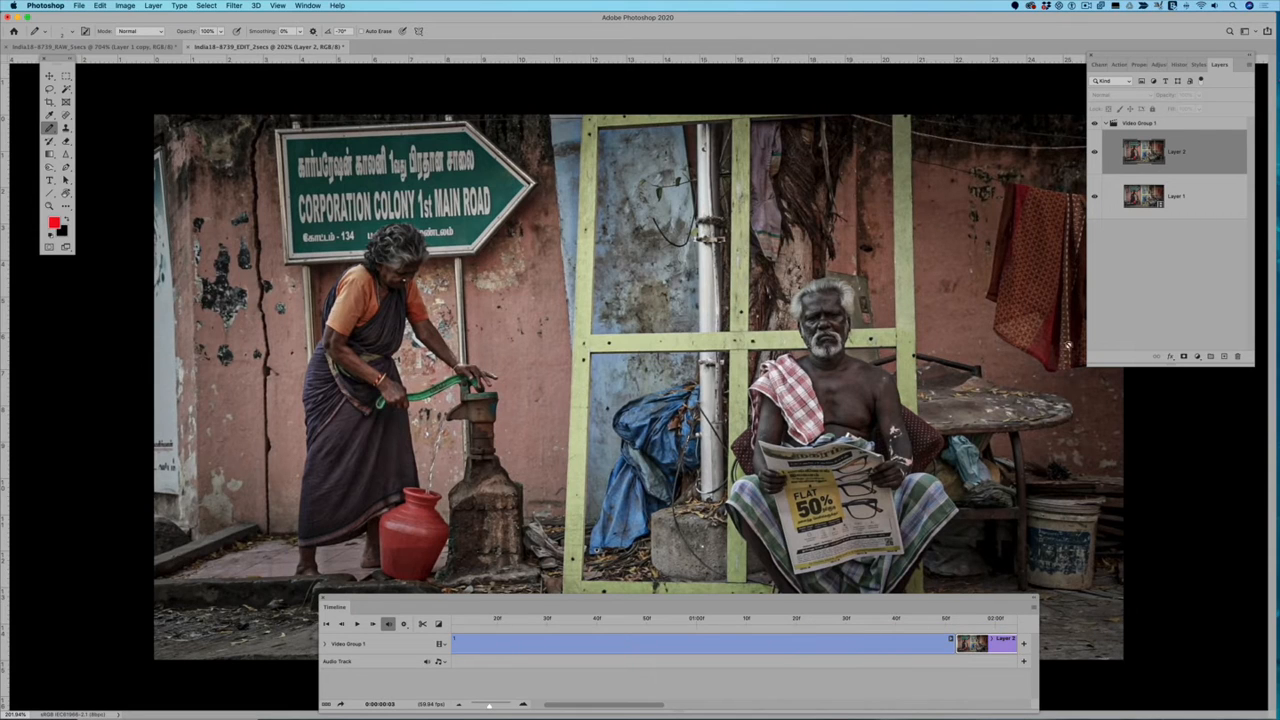
right_click(1128, 123)
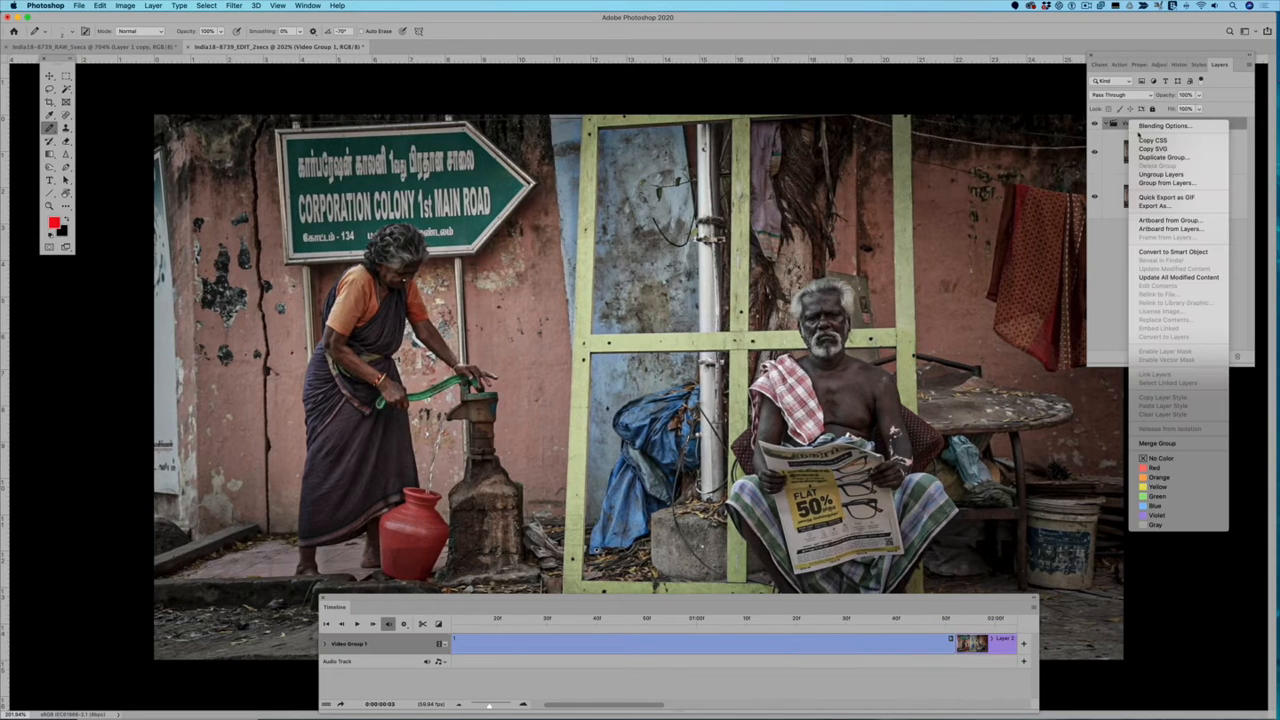
left_click(1160, 175)
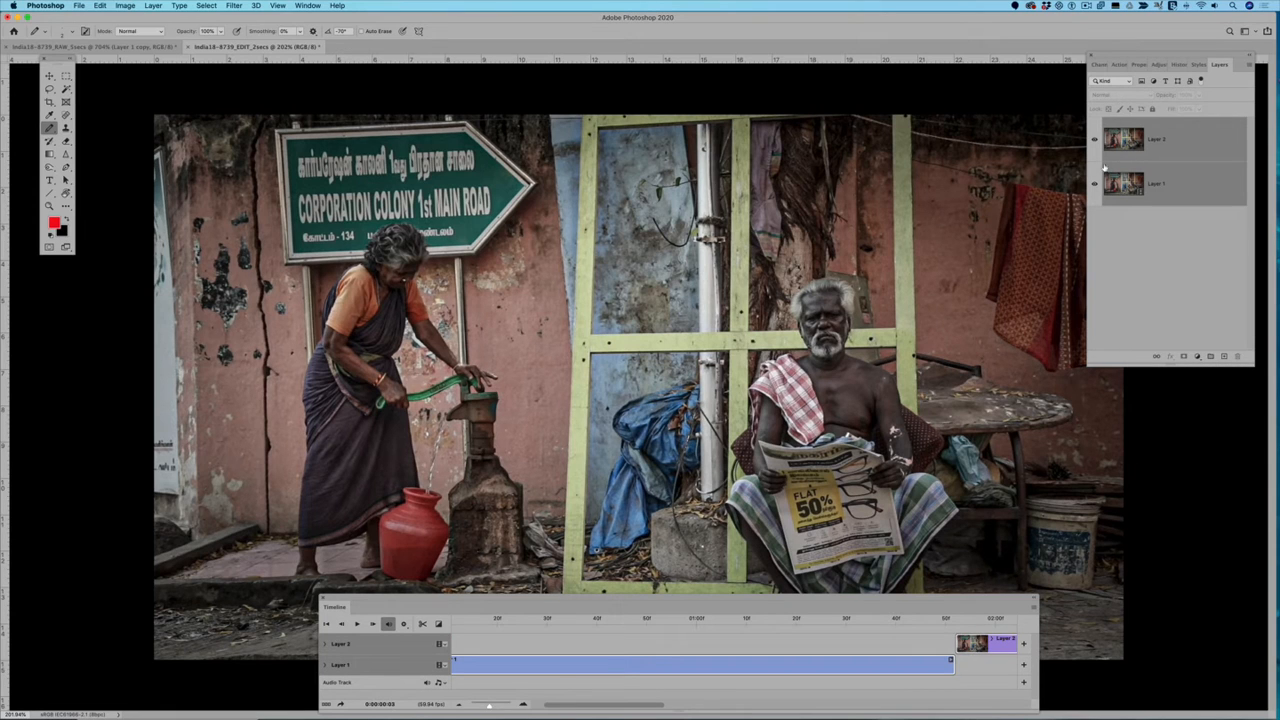
Step: Move the Layer 2 still clip to the start of the timeline, directly above the video clip, and preview it
left_click_drag(975, 645, 485, 640)
left_click(921, 653)
scroll(605, 665, "left", 4)
left_click_drag(651, 647, 569, 644)
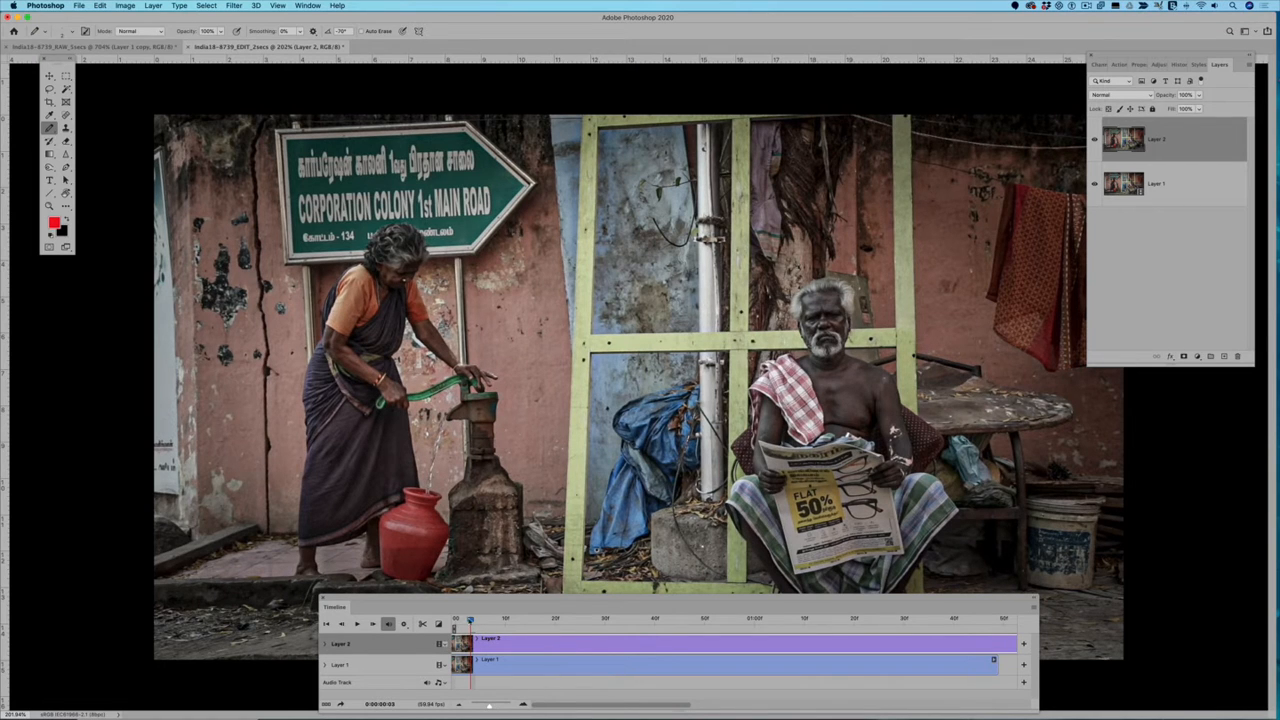
key("space")
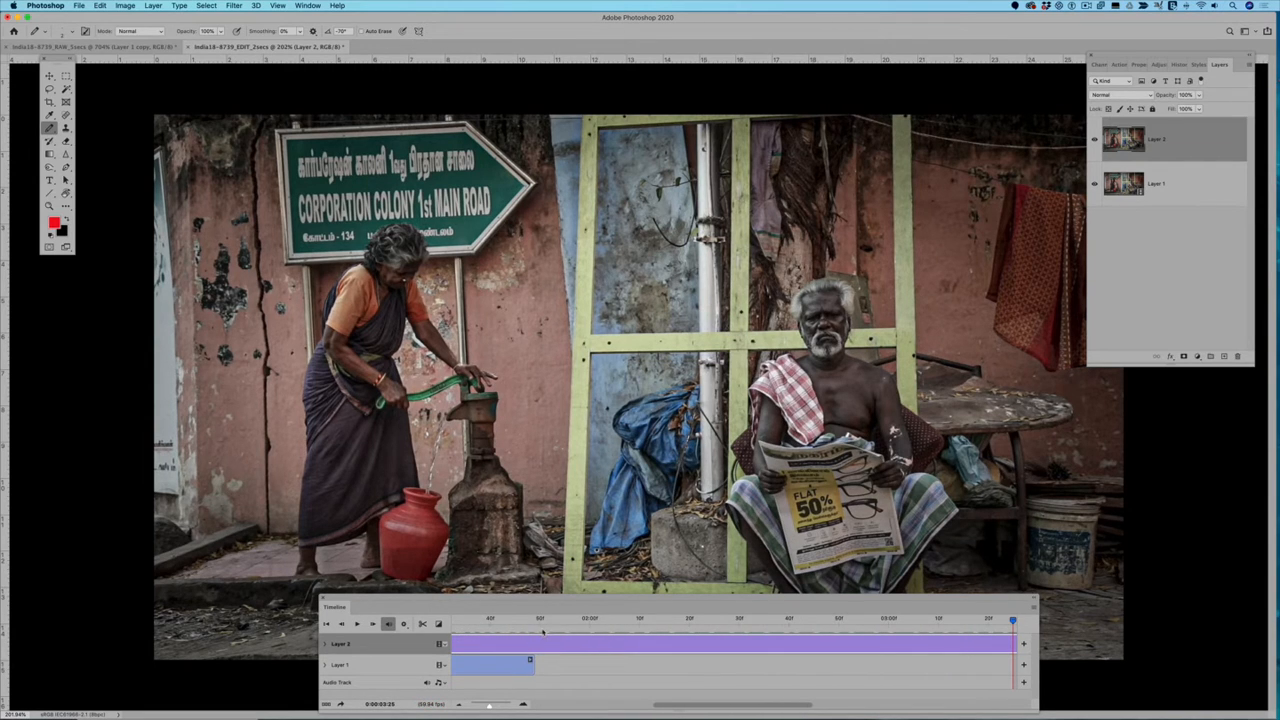
Step: Place the playhead at 0:00:01:52, just past the end of the video clip, and add a layer mask to Layer 2
scroll(543, 645, "left", 5)
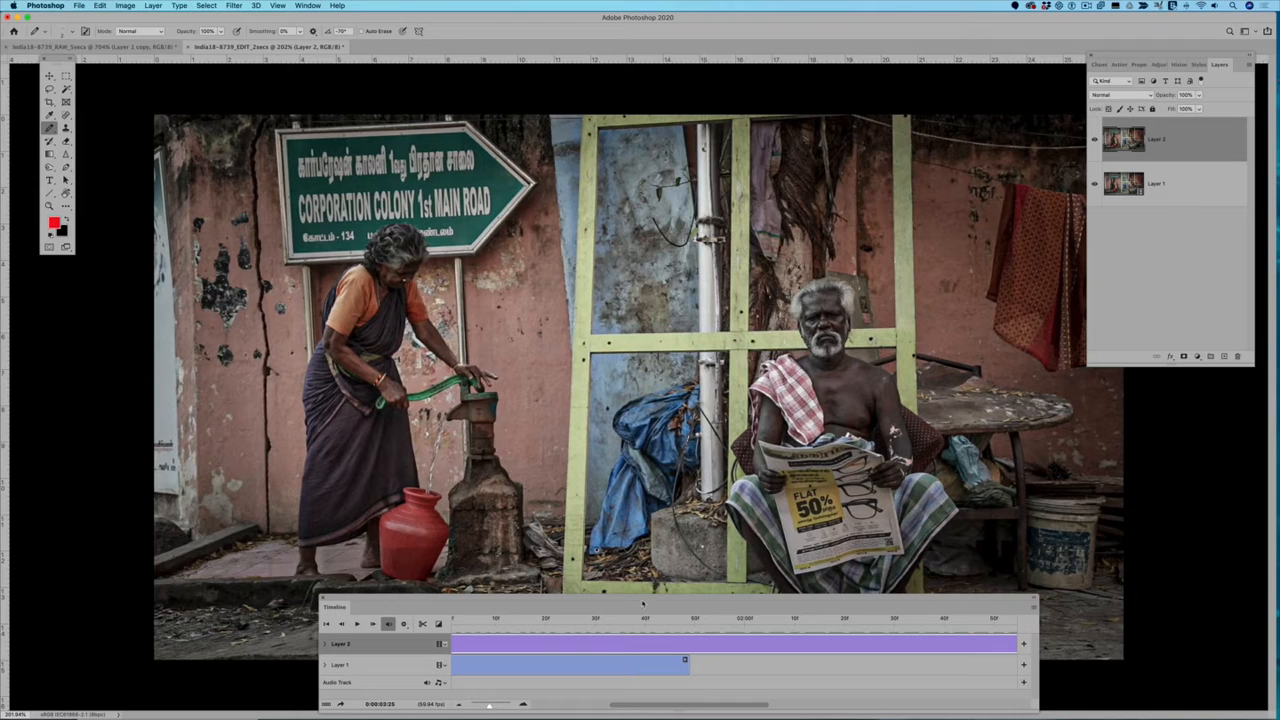
left_click(690, 621)
left_click_drag(690, 621, 704, 621)
left_click(1184, 357)
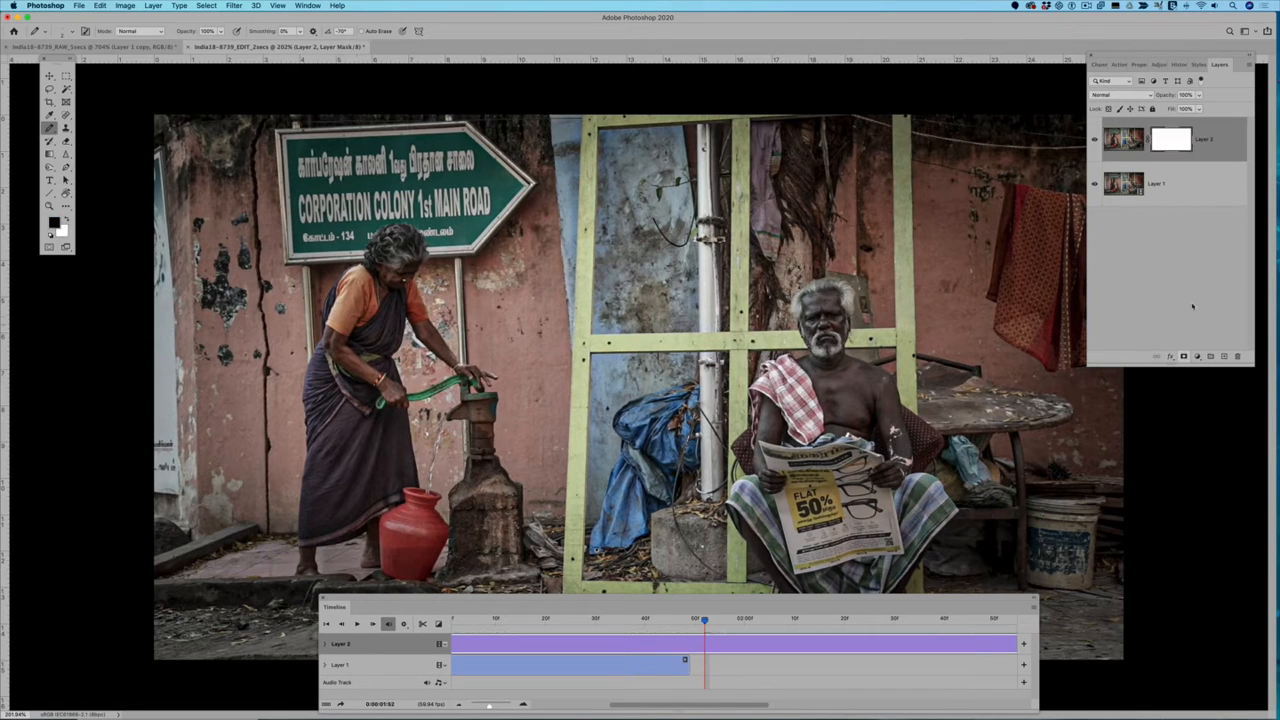
Step: Paint black with the Brush tool on Layer 2's mask over the water stream, from the red pot up to the pump spout
left_click(50, 128)
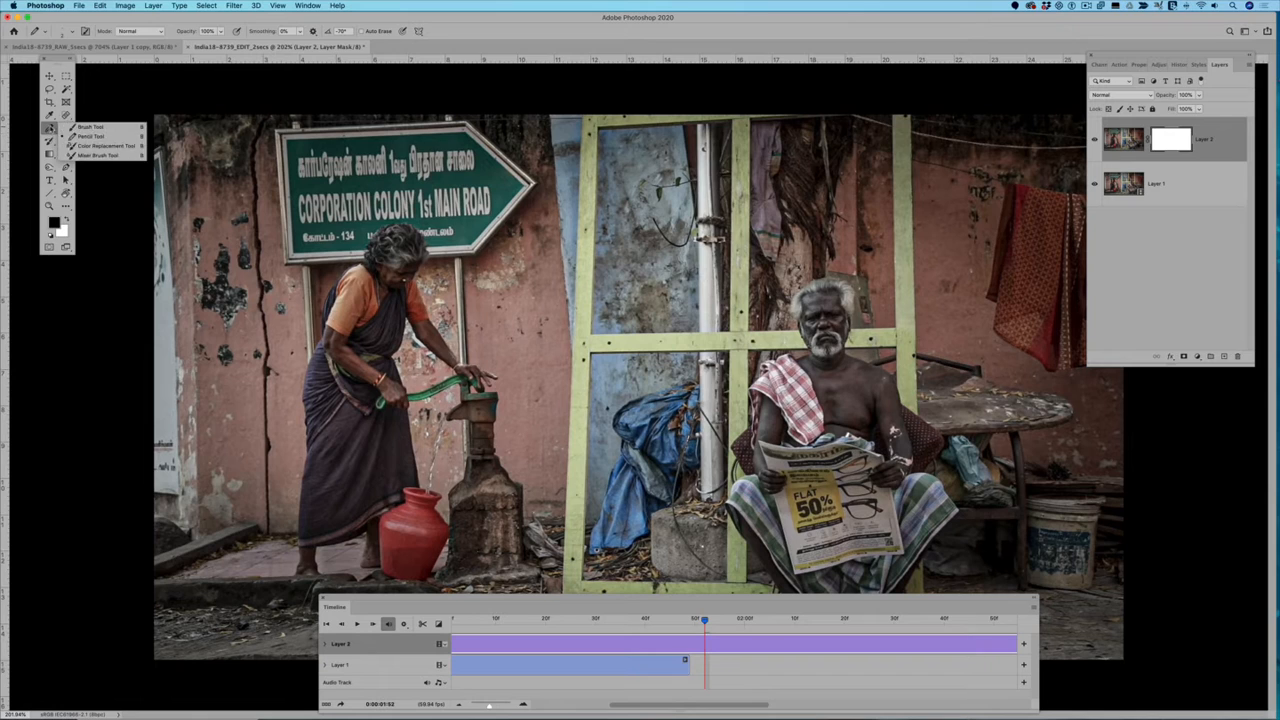
left_click(90, 127)
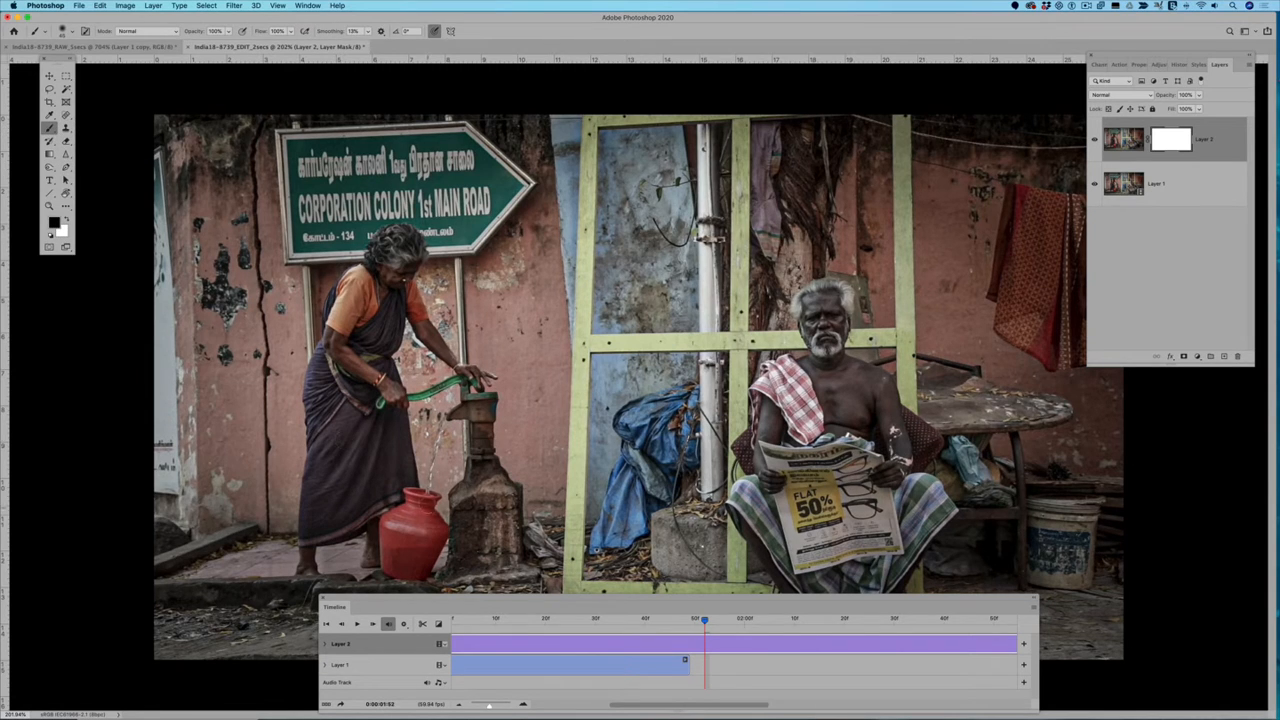
scroll(428, 506, "up", 5)
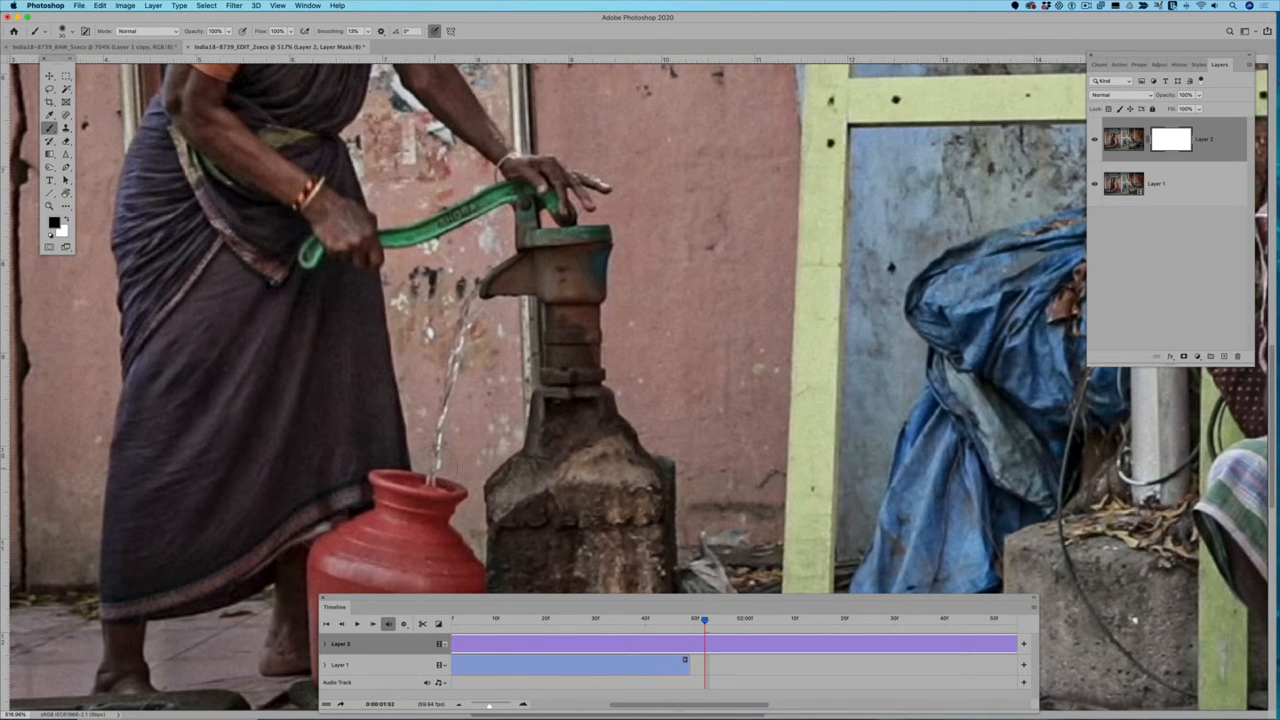
mouse_move(436, 482)
left_mouse_down()
mouse_move(438, 310)
mouse_move(462, 290)
mouse_move(437, 296)
mouse_move(463, 382)
mouse_move(456, 450)
mouse_move(436, 482)
mouse_move(425, 478)
mouse_move(440, 474)
mouse_move(470, 326)
left_mouse_up()
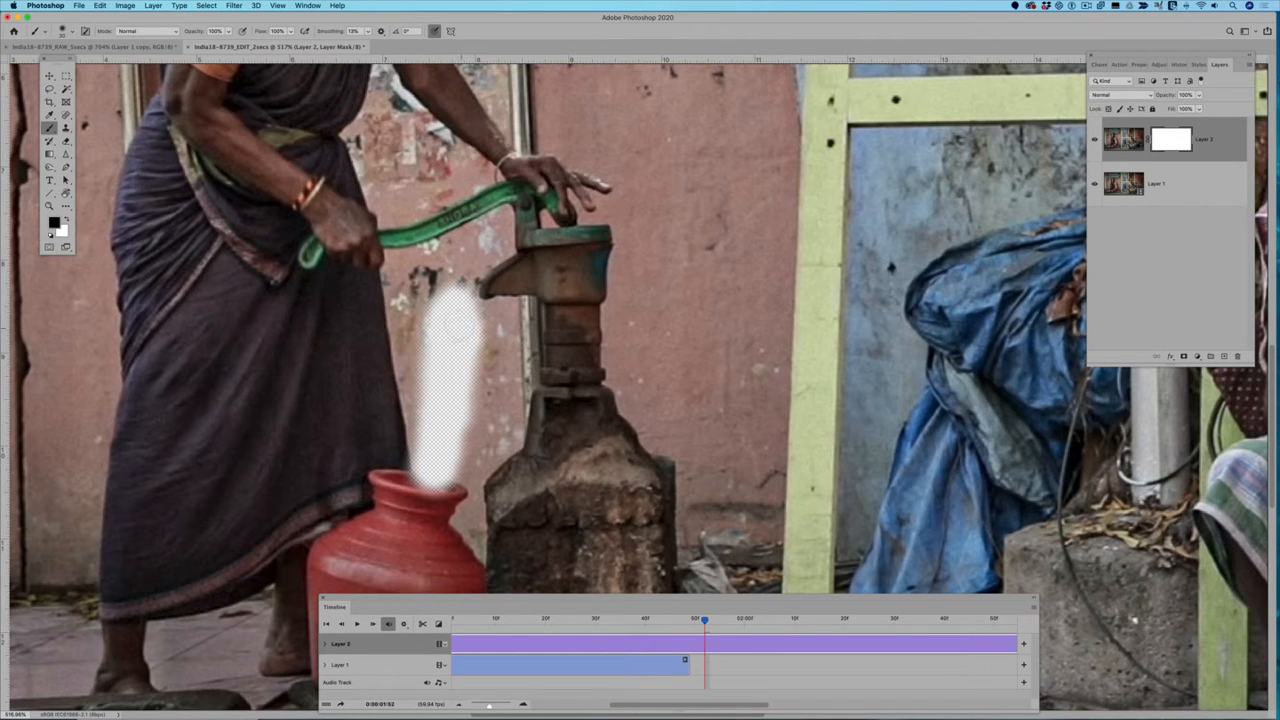
Step: At 0:00:01:25, paint white on Layer 2's mask over the stray green handle and hand beside the water stream
mouse_move(705, 622)
left_mouse_down()
mouse_move(535, 626)
mouse_move(612, 630)
left_mouse_up()
mouse_move(576, 631)
left_mouse_down()
mouse_move(516, 632)
mouse_move(571, 634)
left_mouse_up()
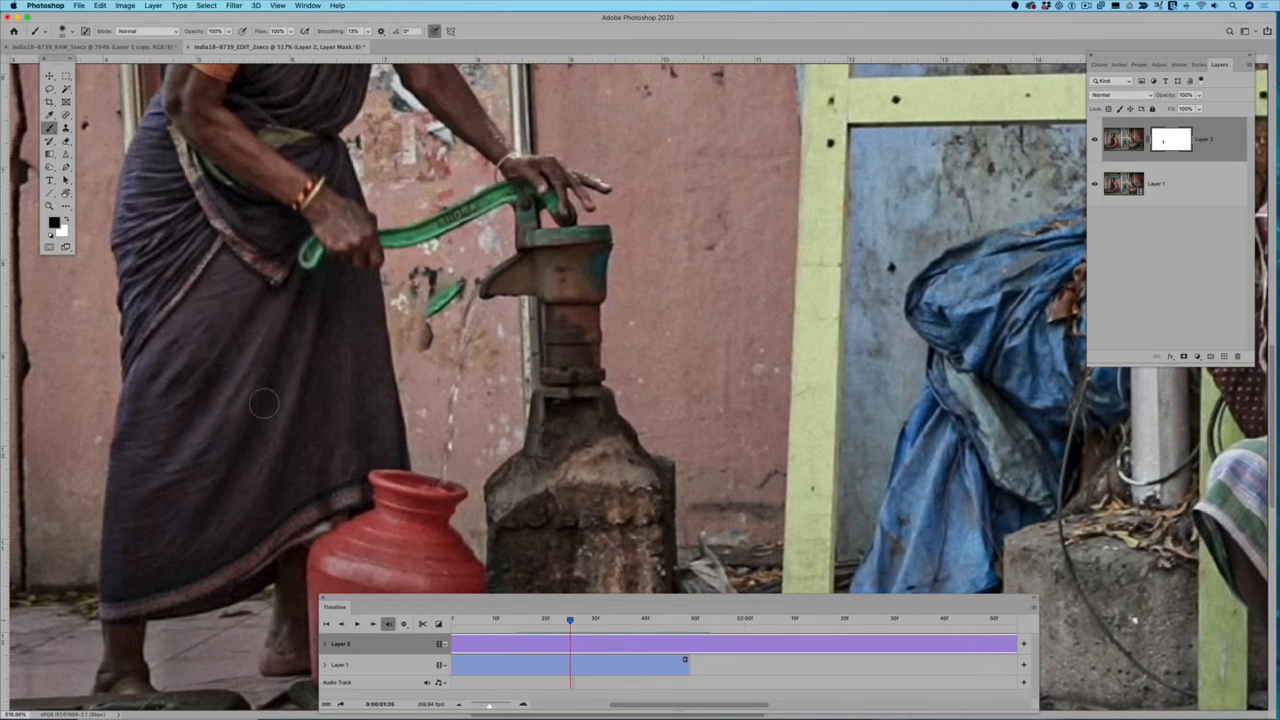
left_click(64, 217)
left_click_drag(425, 338, 460, 288)
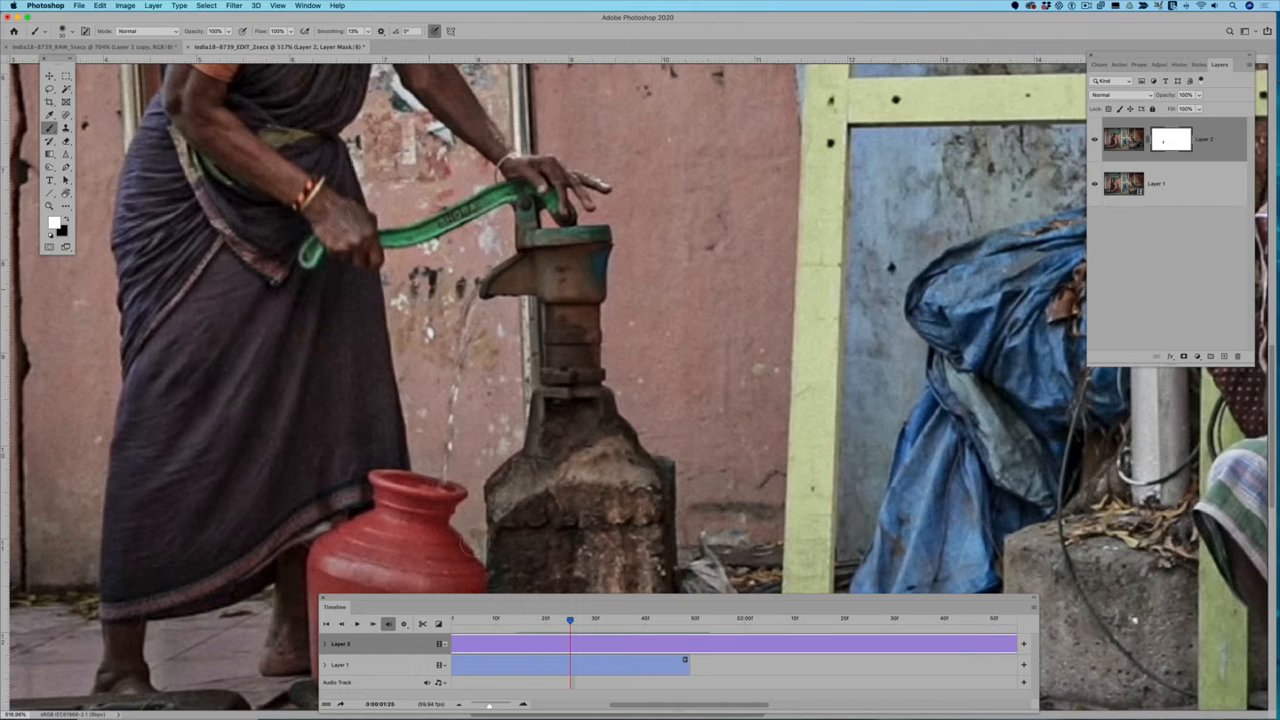
Step: Play the masked composite from the start to check the water motion
left_click_drag(570, 621, 370, 618)
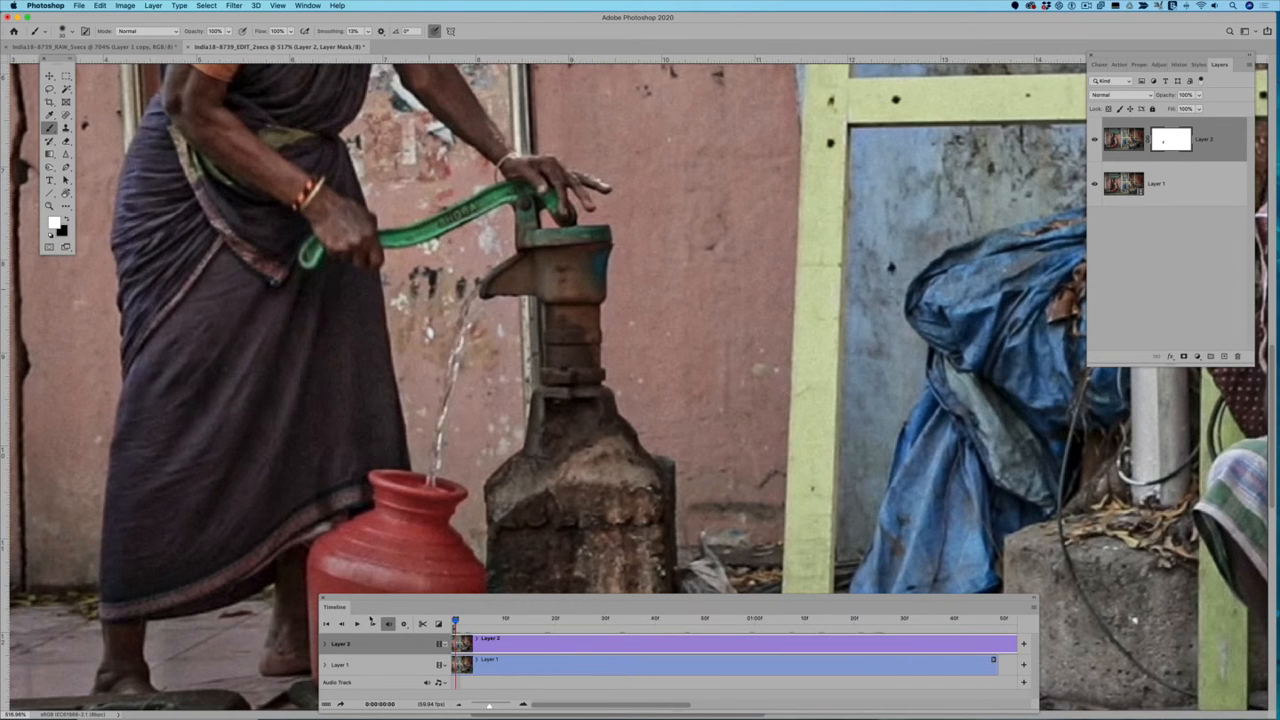
key("space")
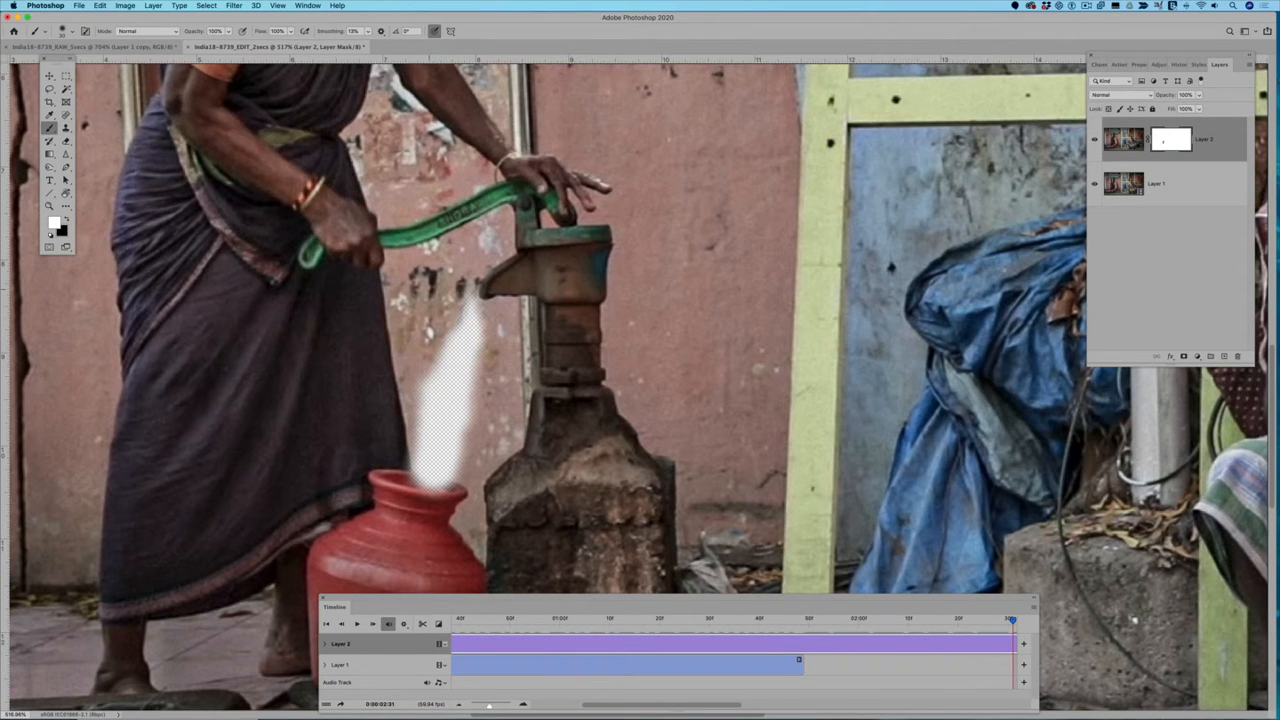
Step: Trim the Layer 2 still clip so it ends together with the Layer 1 video clip
scroll(718, 672, "right", 6)
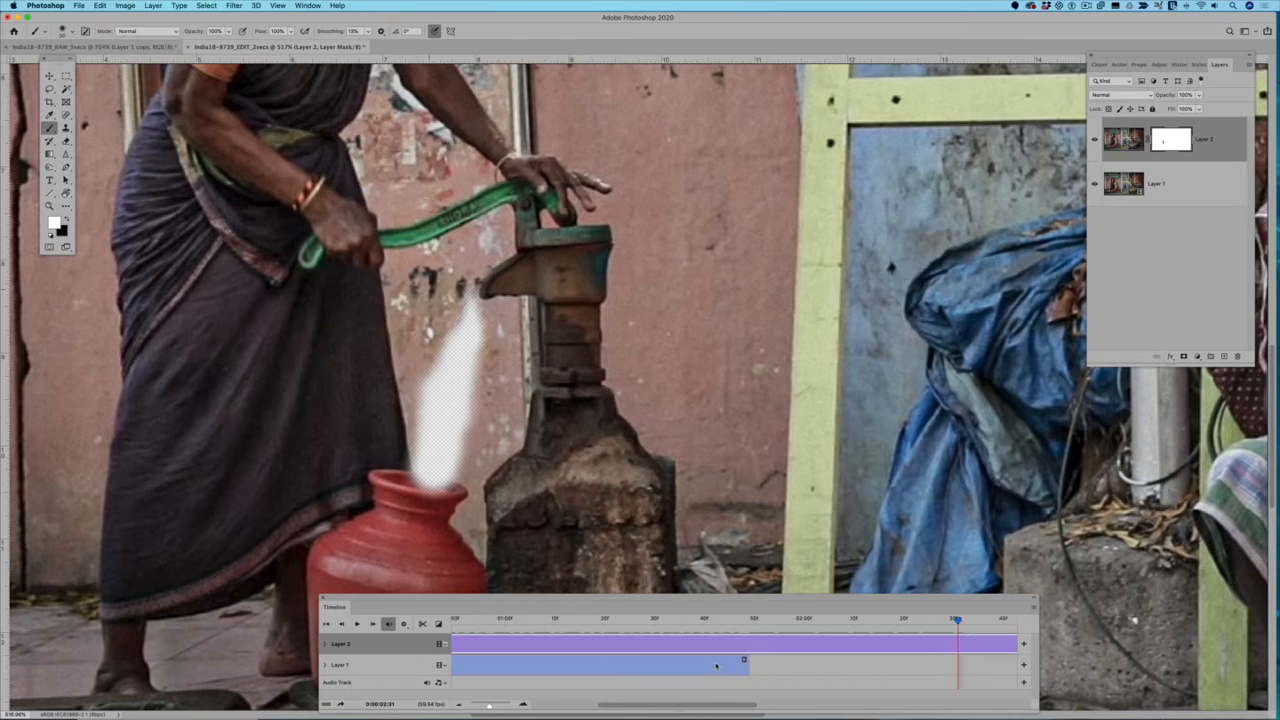
scroll(716, 665, "right", 1)
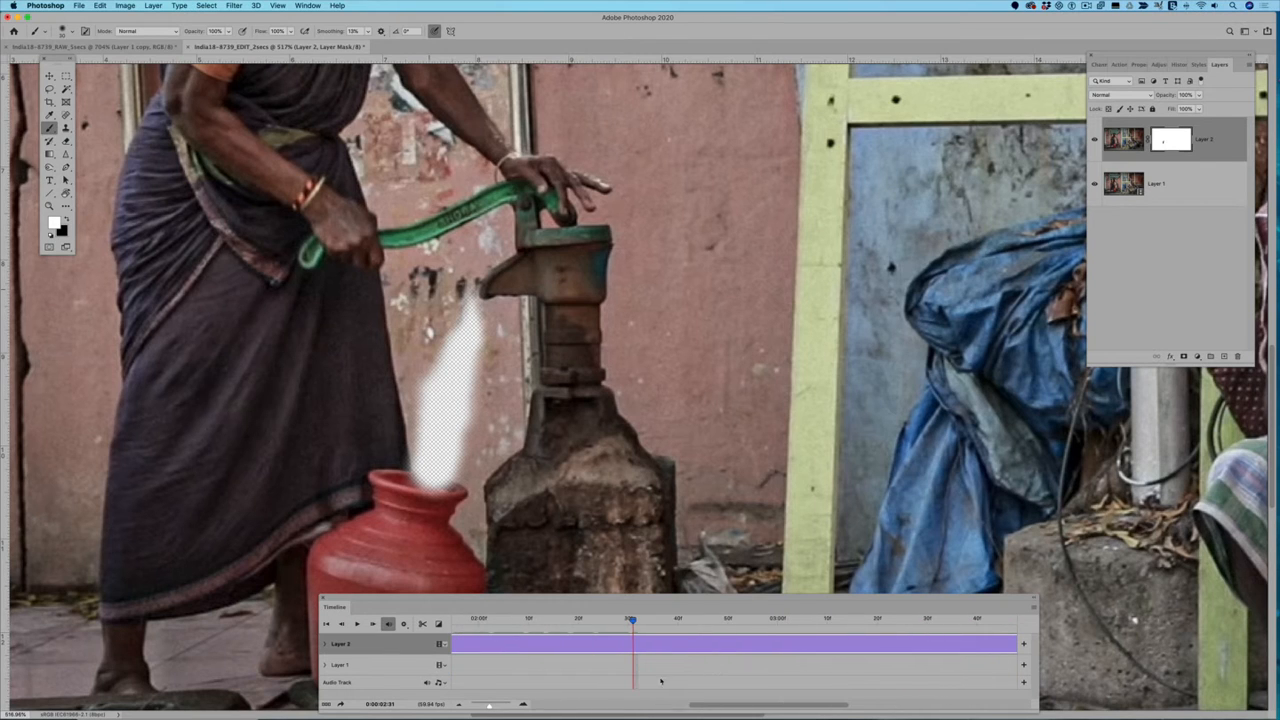
left_click_drag(488, 707, 480, 707)
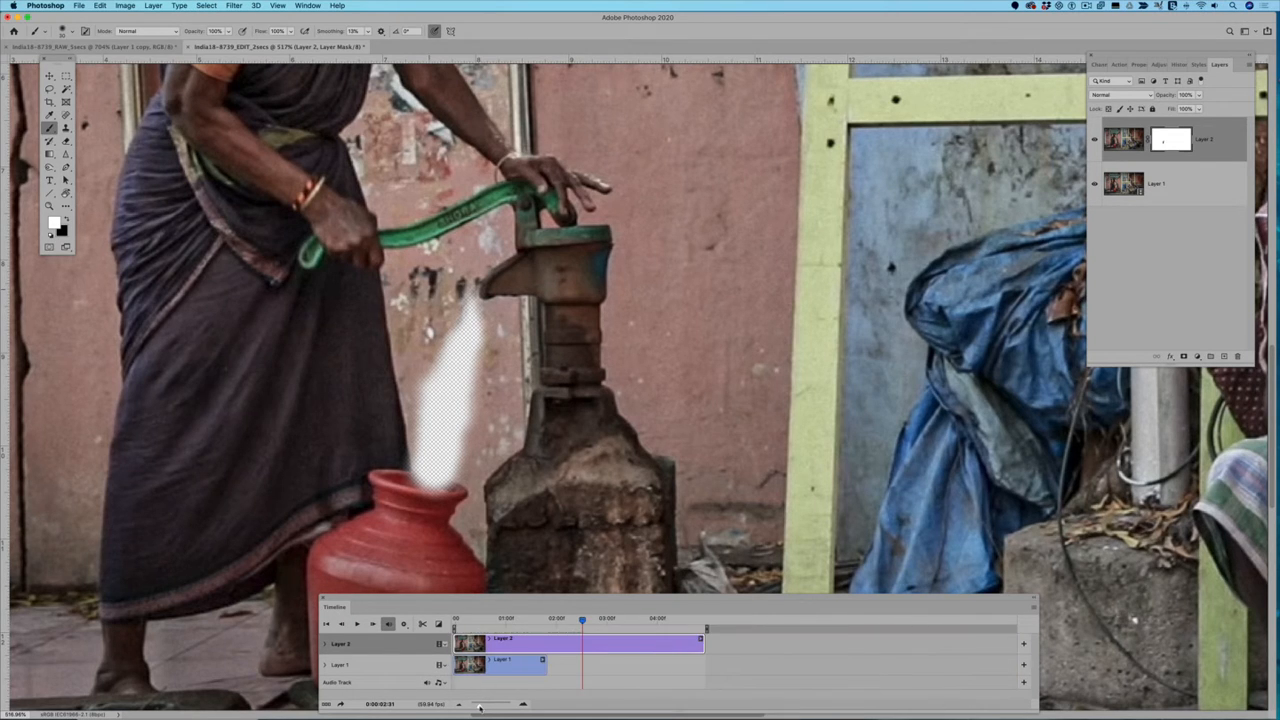
left_click_drag(701, 641, 454, 622)
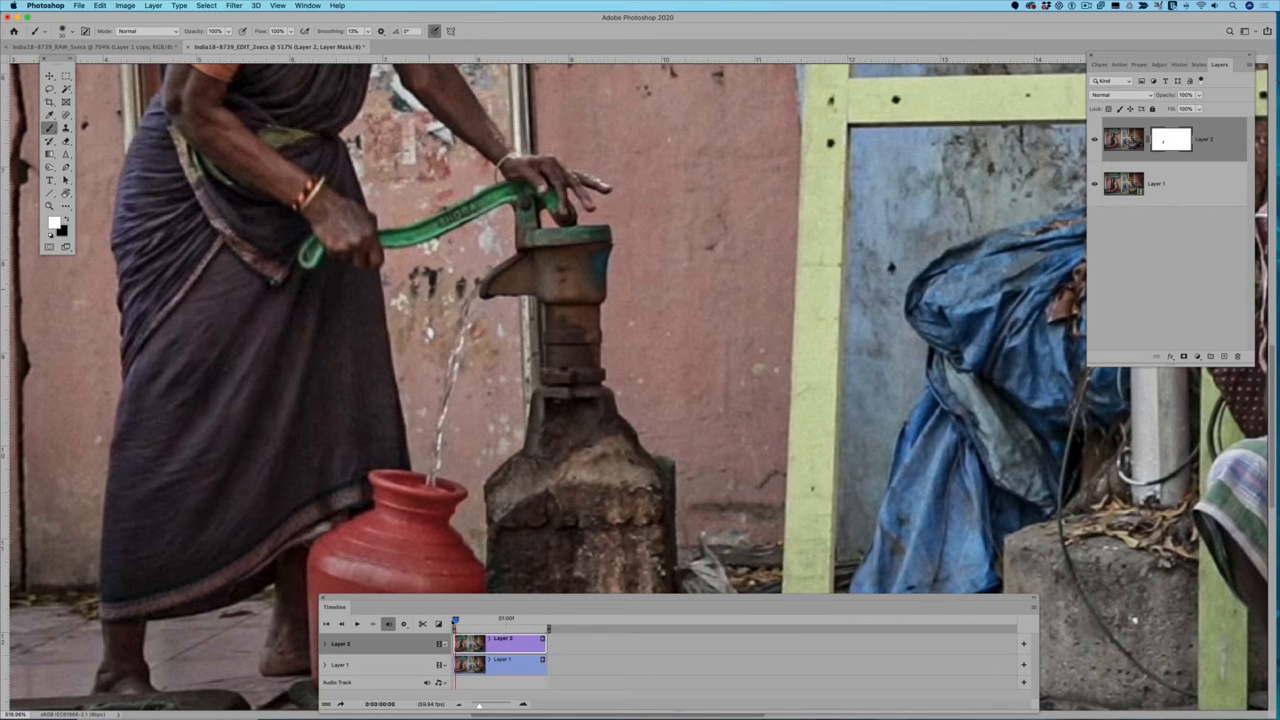
Step: Play the trimmed composite from the start, both close up and with the whole image in view, to check the loop
key("space")
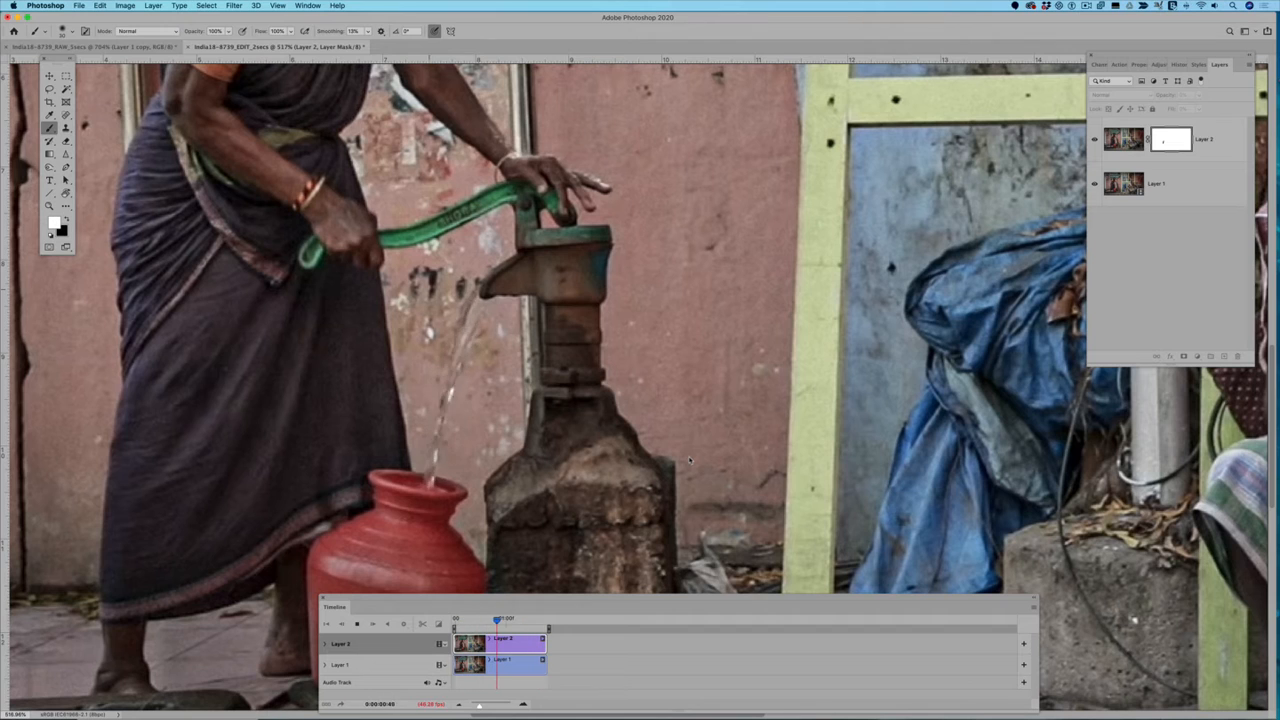
key("space")
scroll(689, 460, "down", 20)
scroll(689, 460, "up", 20)
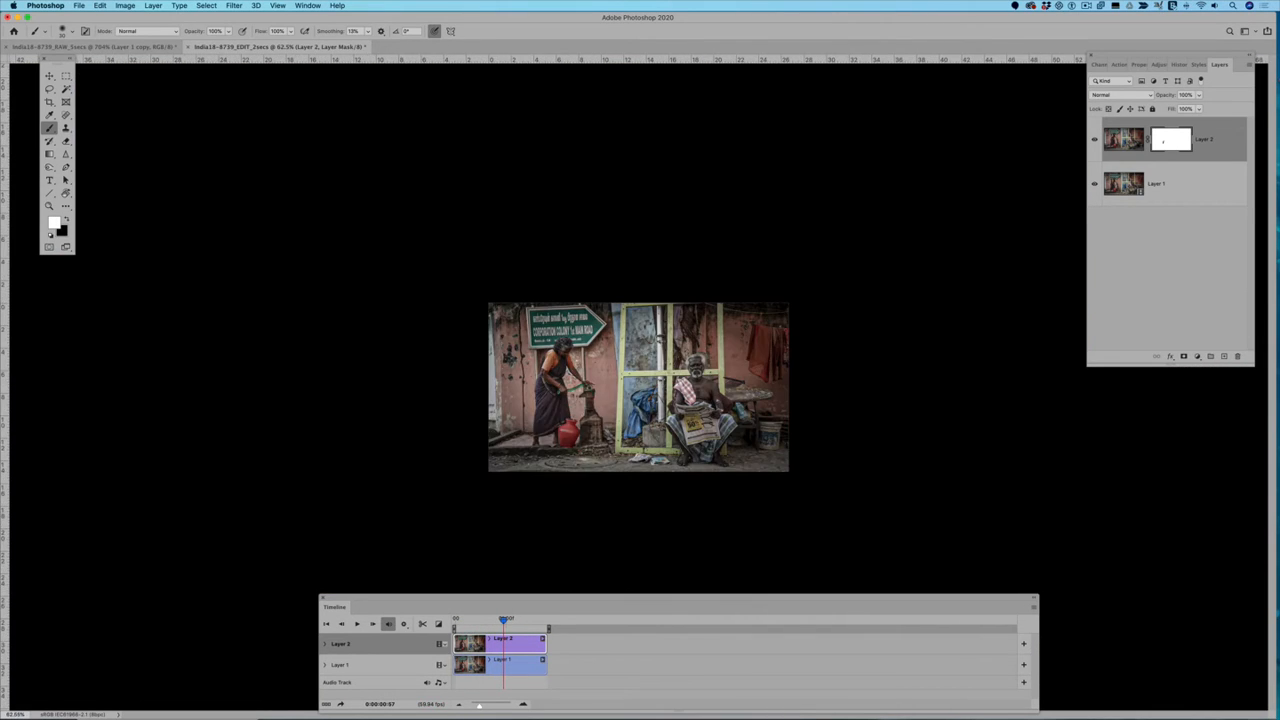
key("space")
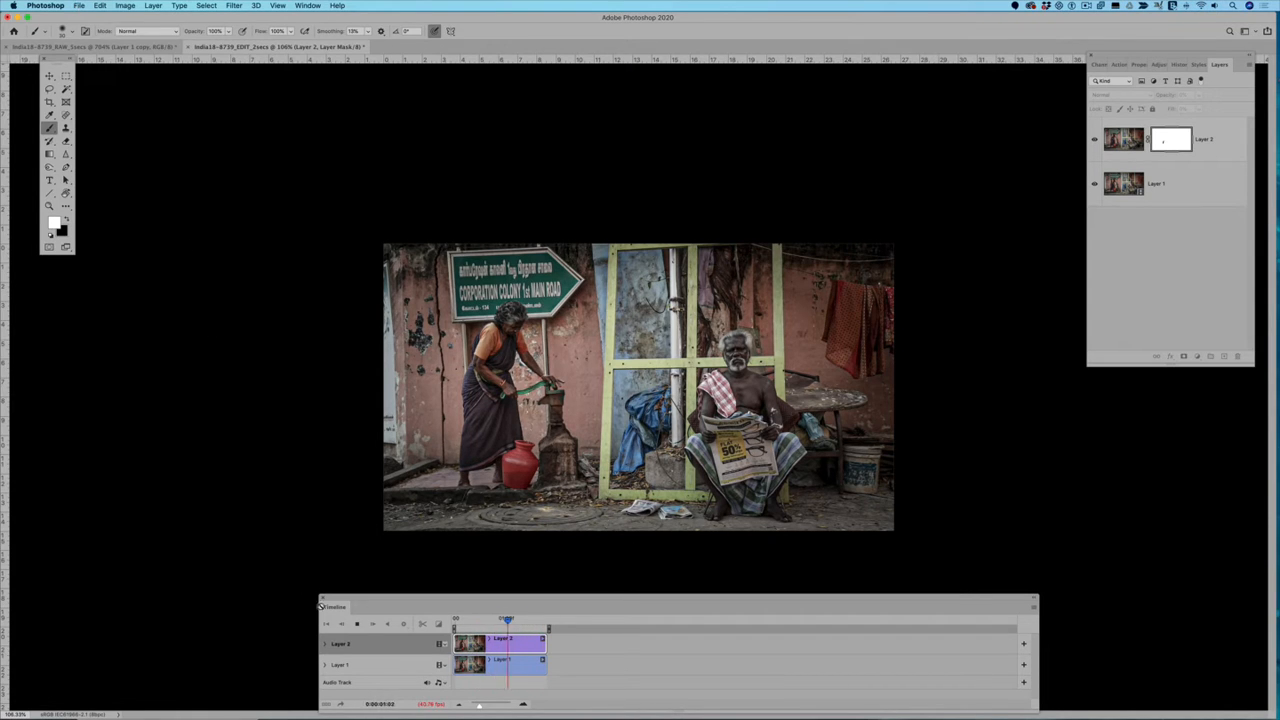
left_click(357, 625)
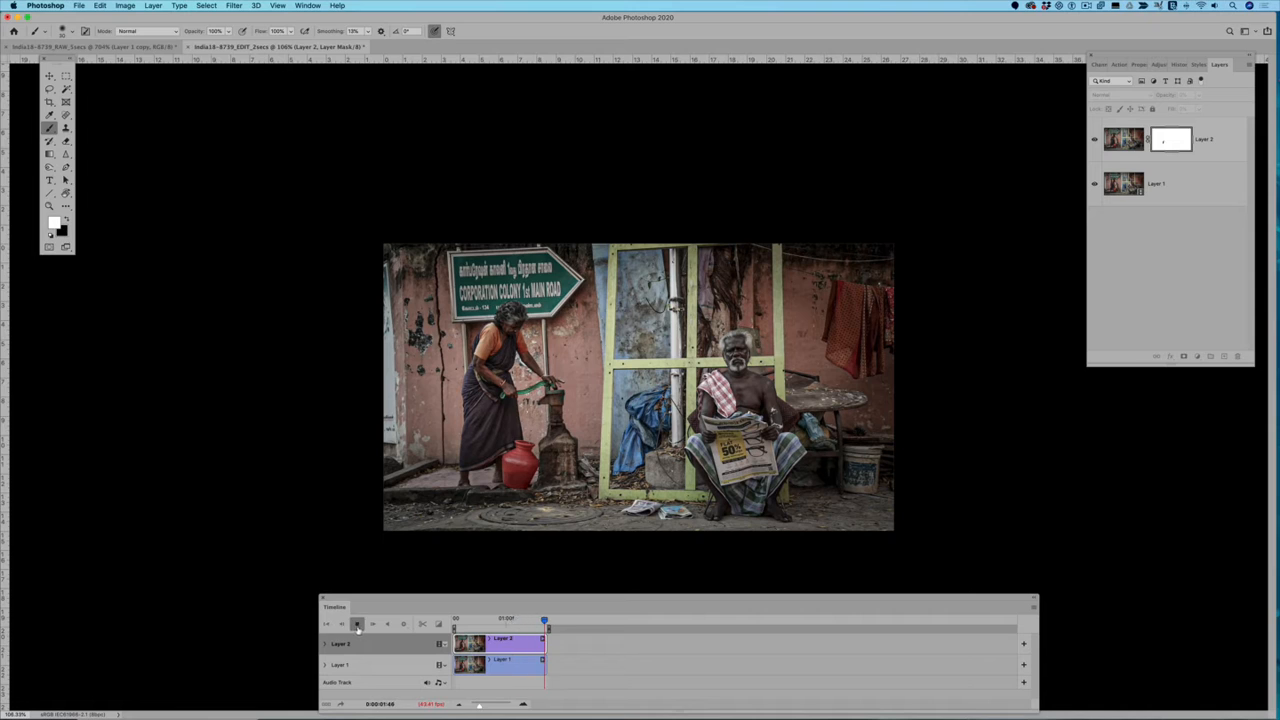
Step: Render all frames to an H.264 MP4 video with the High Quality preset at 1920 x 1080 and 59.94 fps
left_click(78, 6)
mouse_move(108, 146)
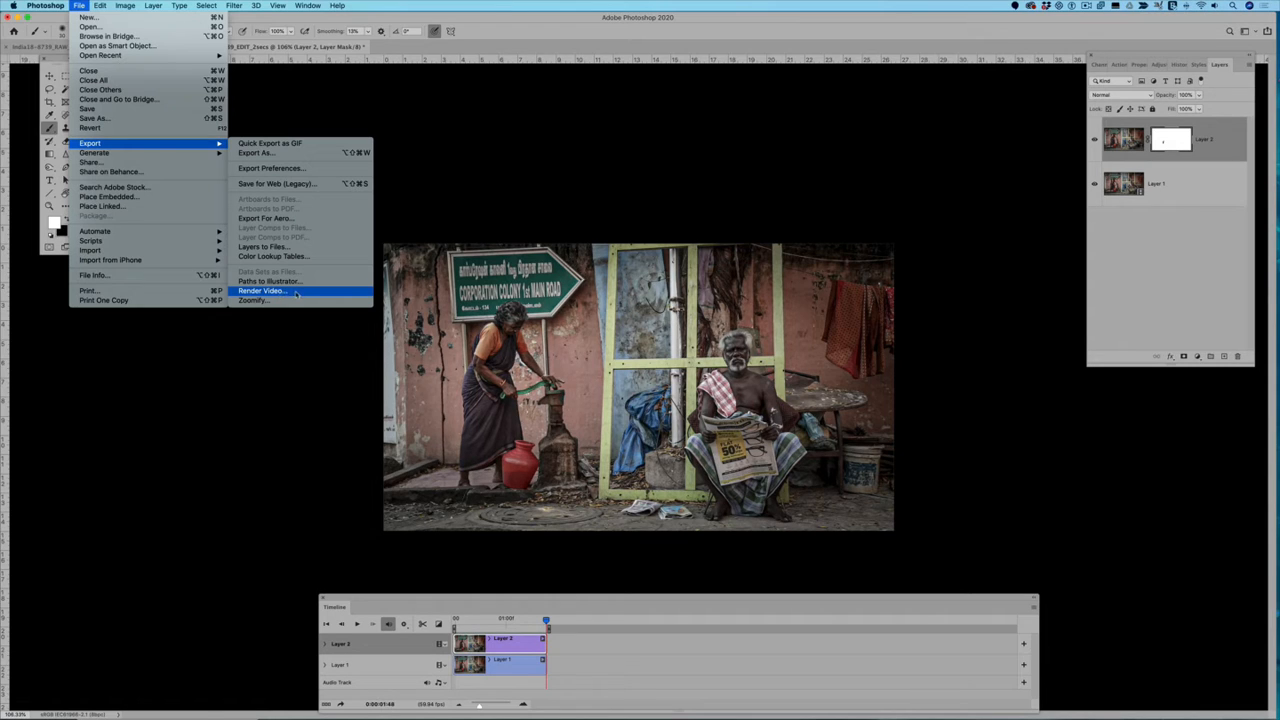
left_click(296, 293)
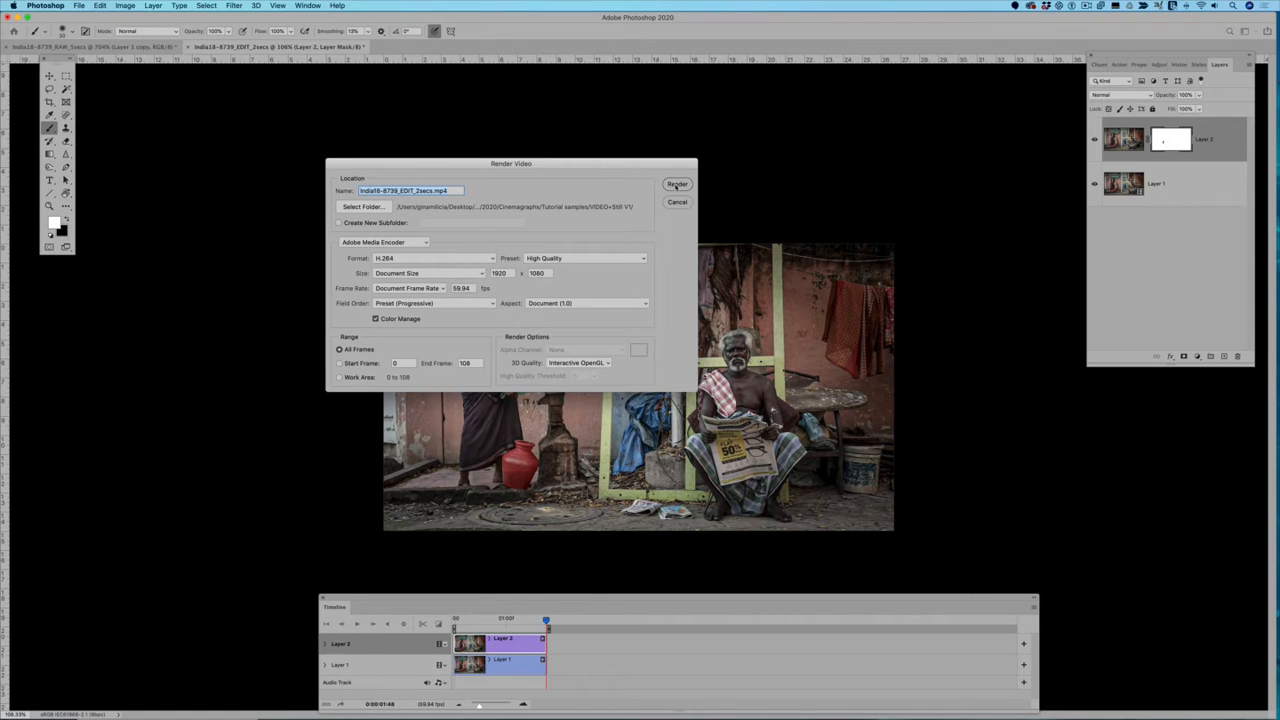
left_click(677, 185)
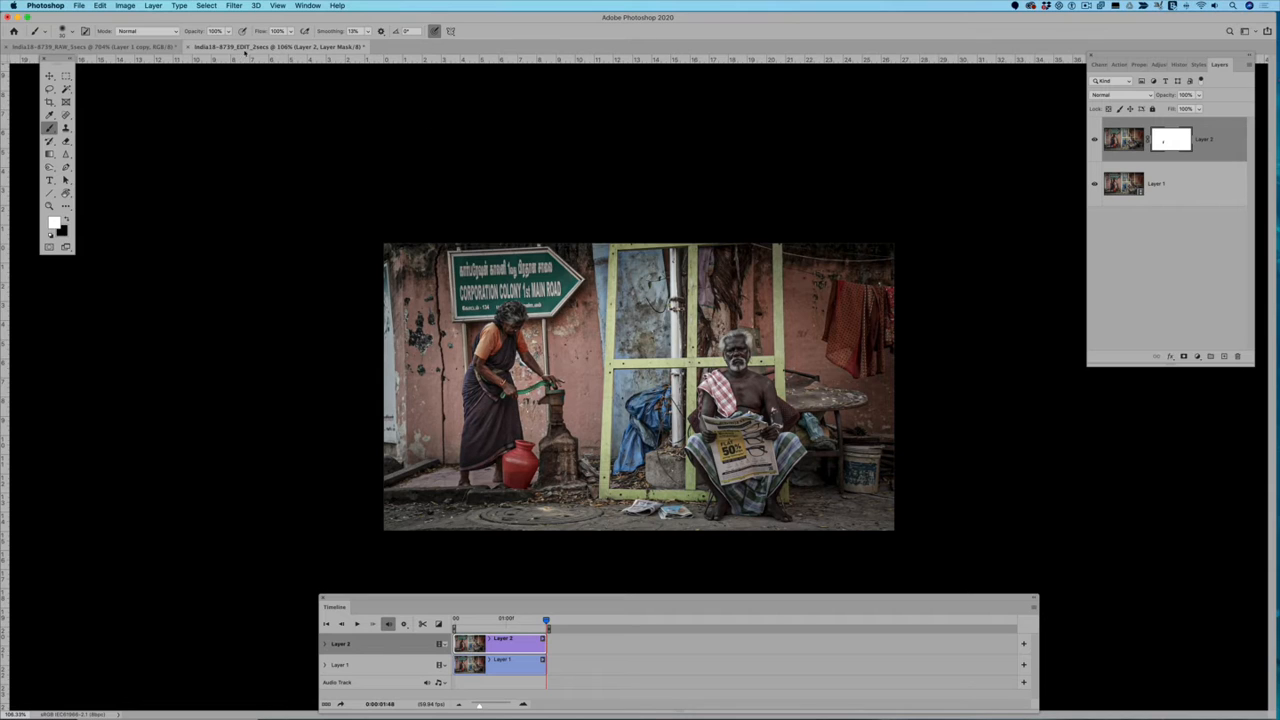
Step: Close the edited two-second document without saving its changes
left_click(187, 47)
key("d")
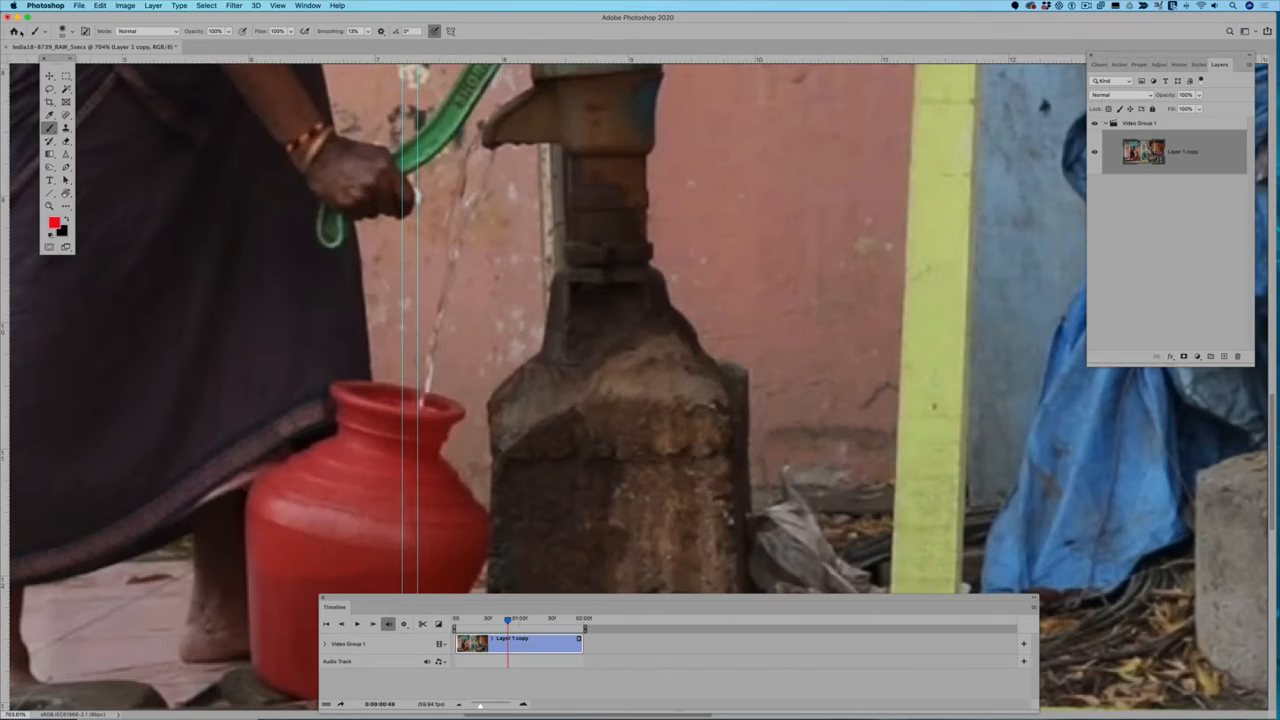
Step: Close the raw street video document without saving and open the rendered clip India18-8739_EDIT_2secs.mp4
left_click(6, 47)
left_click(596, 231)
left_click(77, 6)
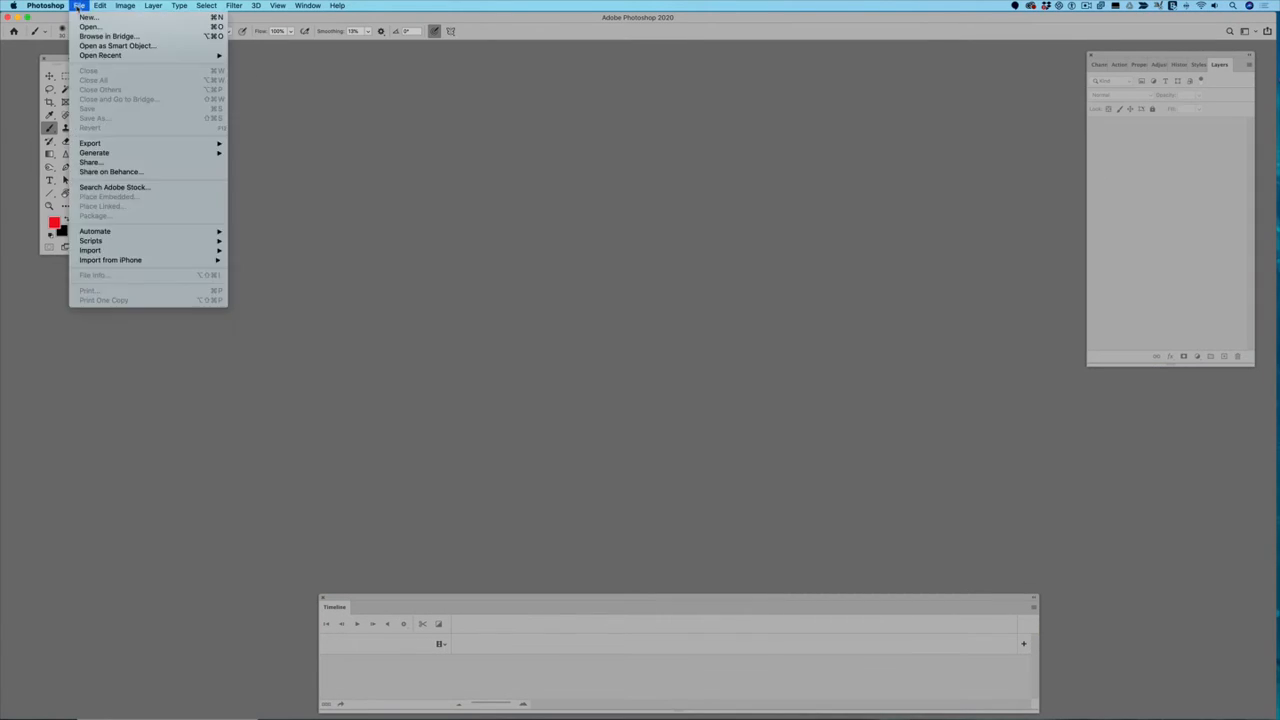
left_click(88, 27)
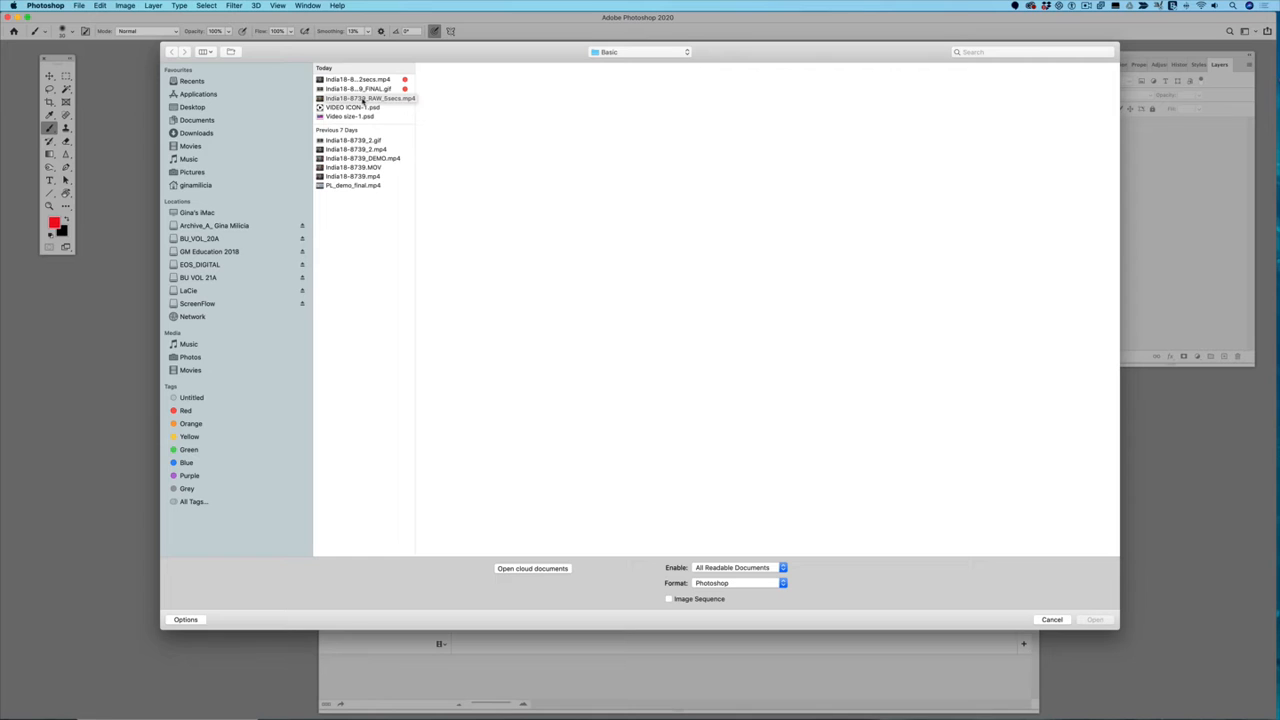
left_click(367, 79)
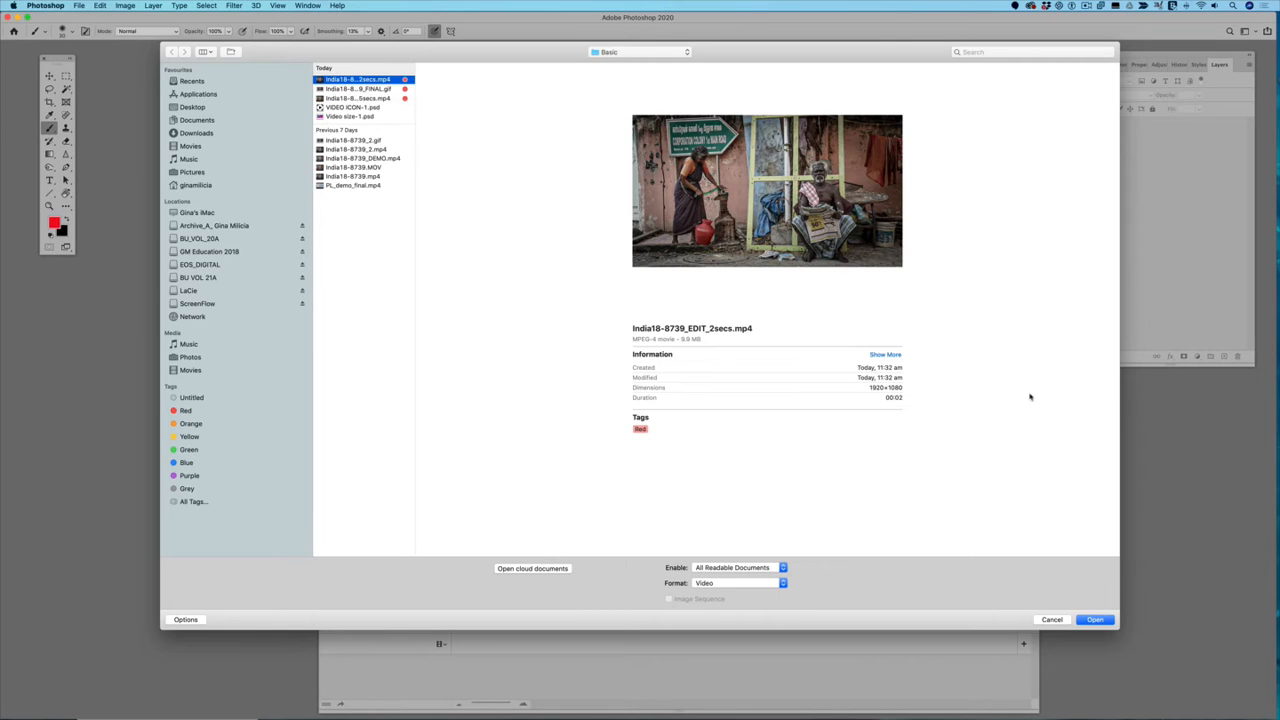
left_click(1095, 620)
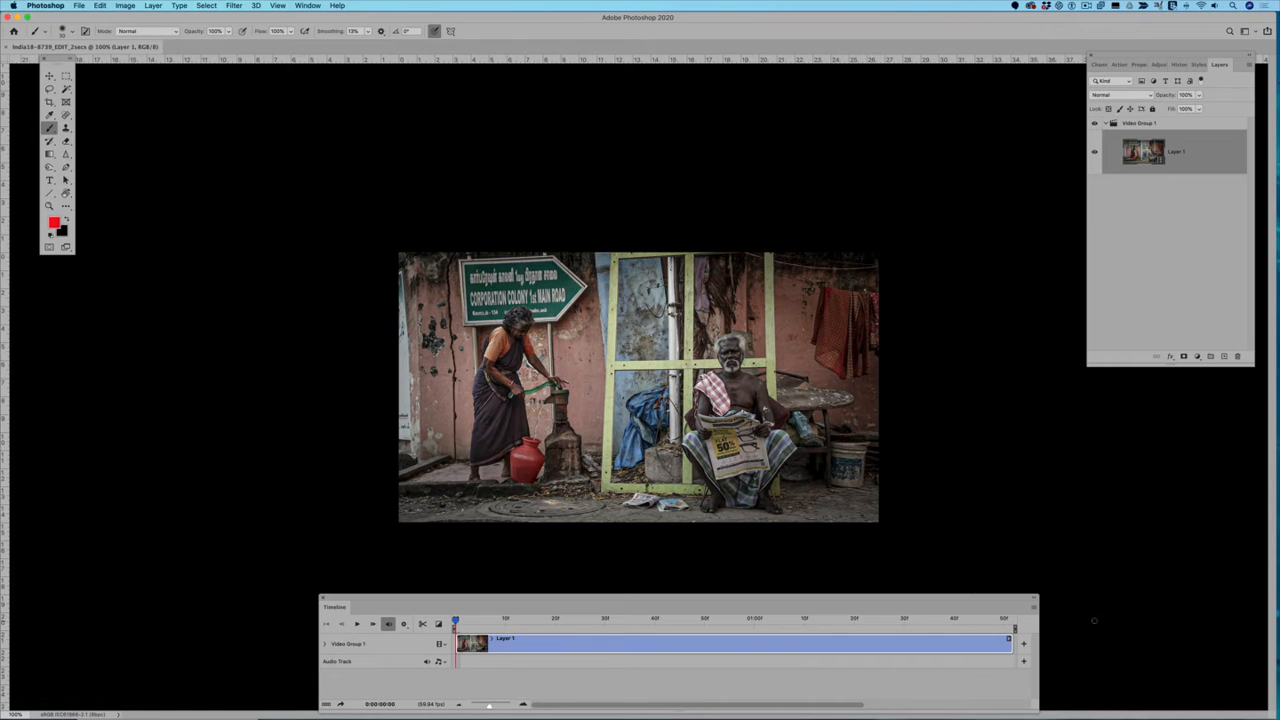
Step: Play the opened two-second clip to check its loop, and stop the playback
key("space")
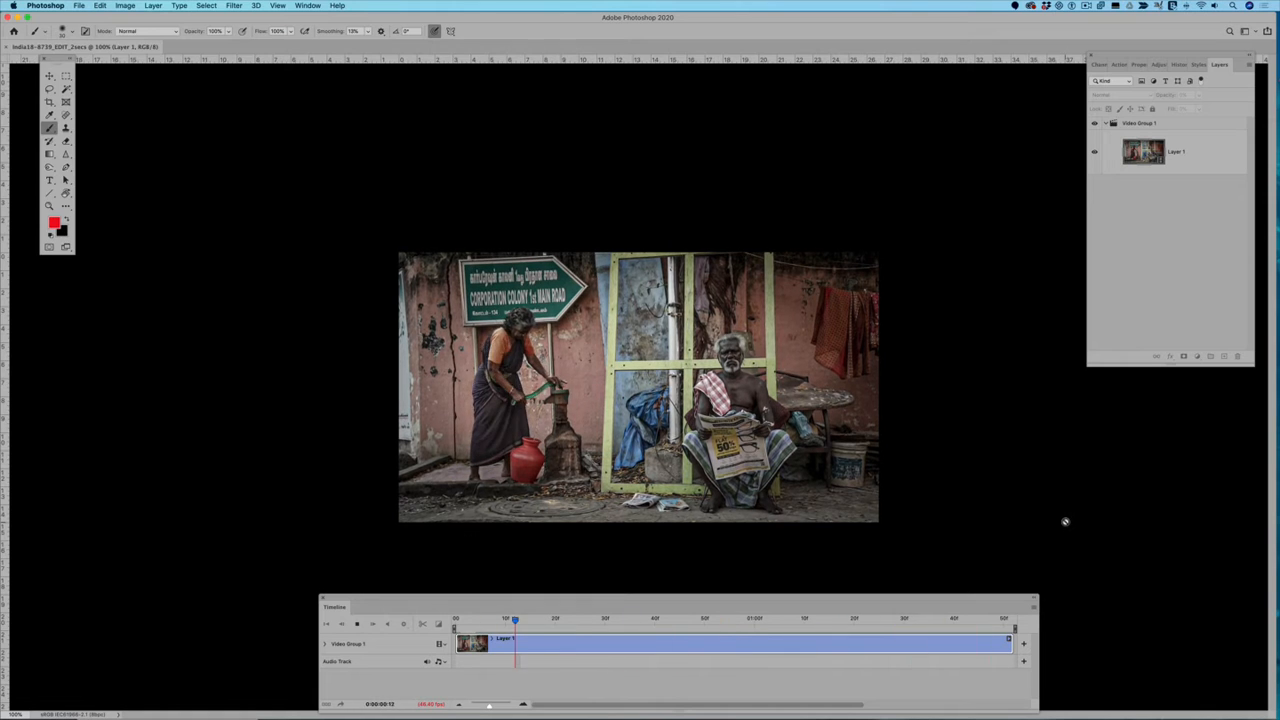
left_click(357, 624)
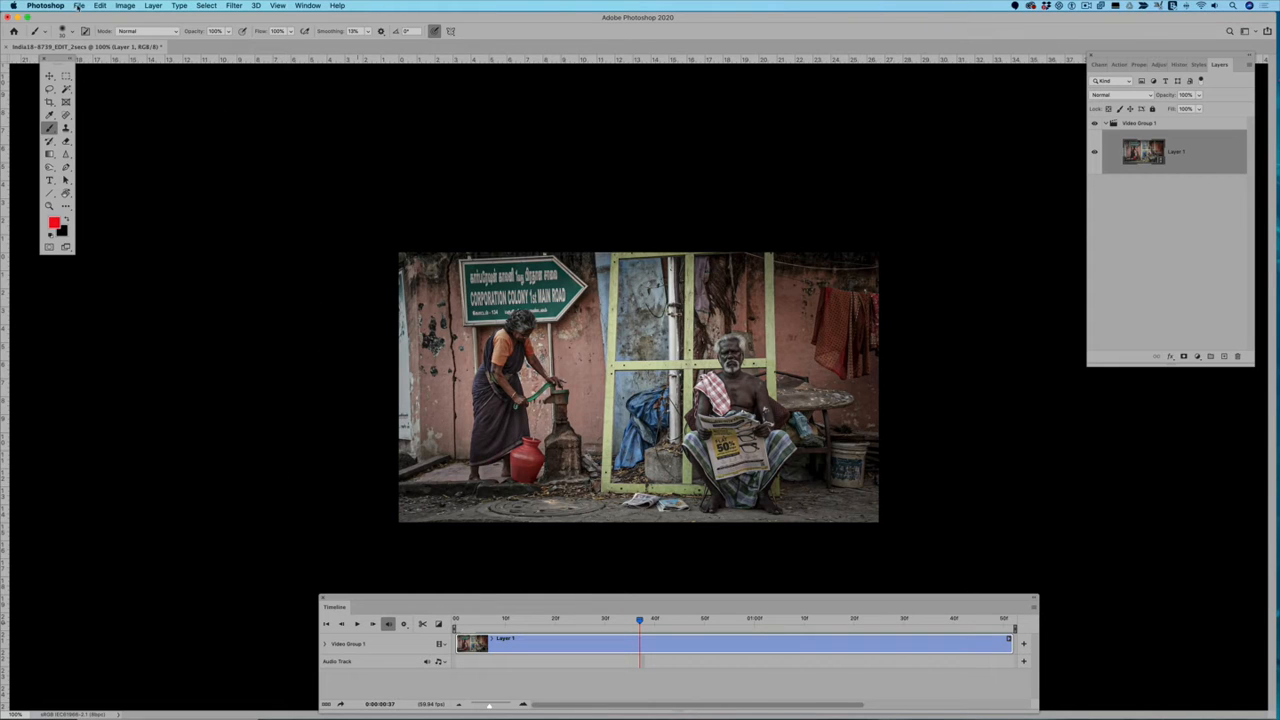
Step: Start a Save for Web (Legacy) export of the two-second clip
left_click(78, 6)
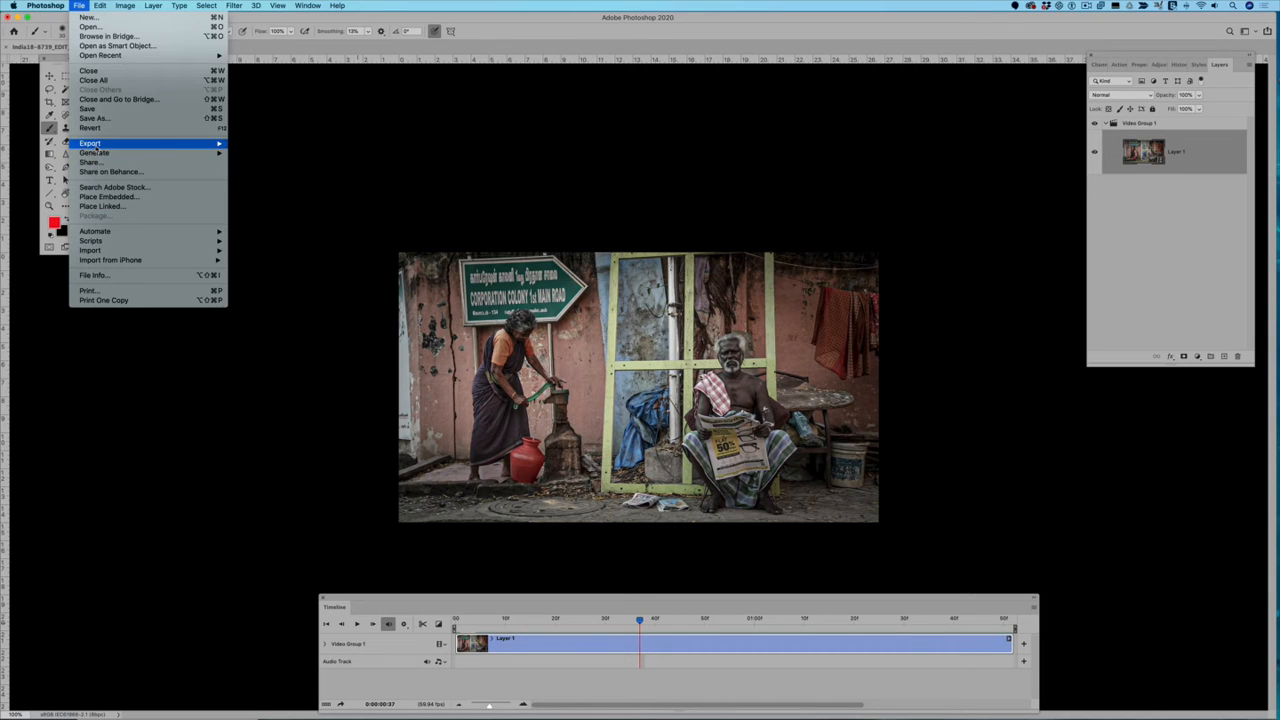
mouse_move(95, 148)
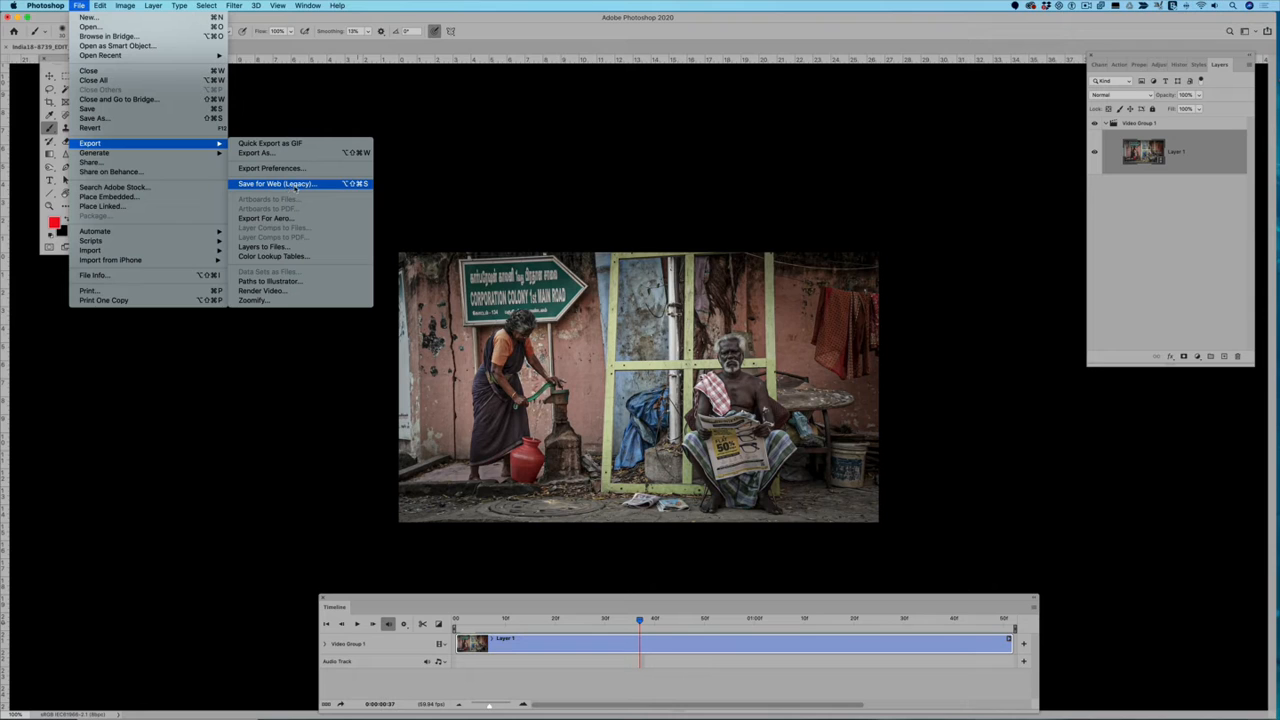
left_click(298, 185)
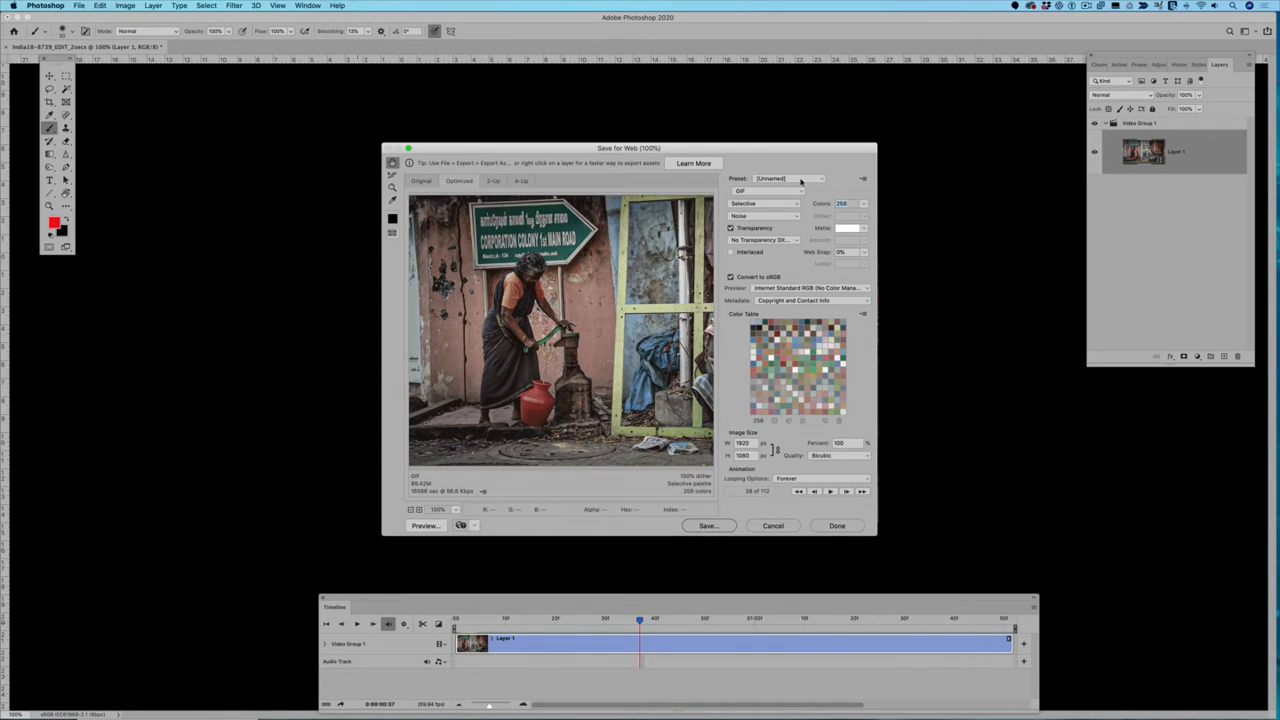
Step: Try Perceptual color reduction with No Dither for the GIF and review the available file formats
left_click(765, 205)
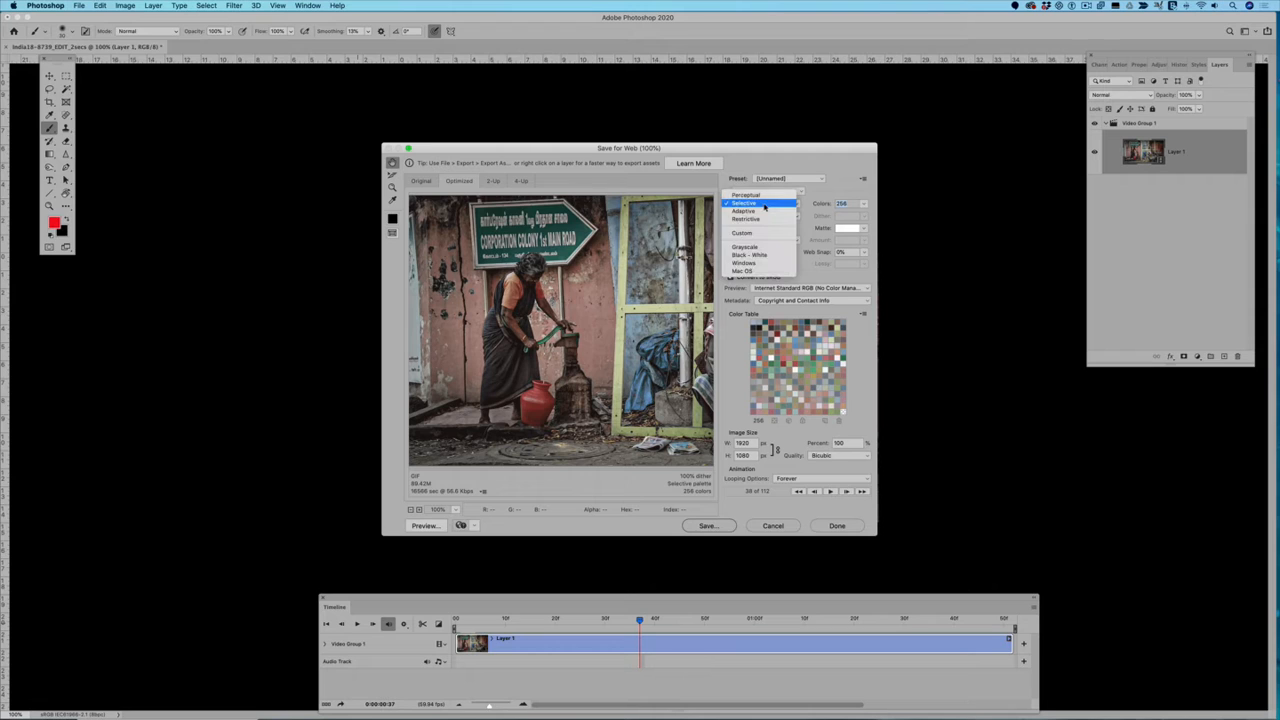
left_click(765, 199)
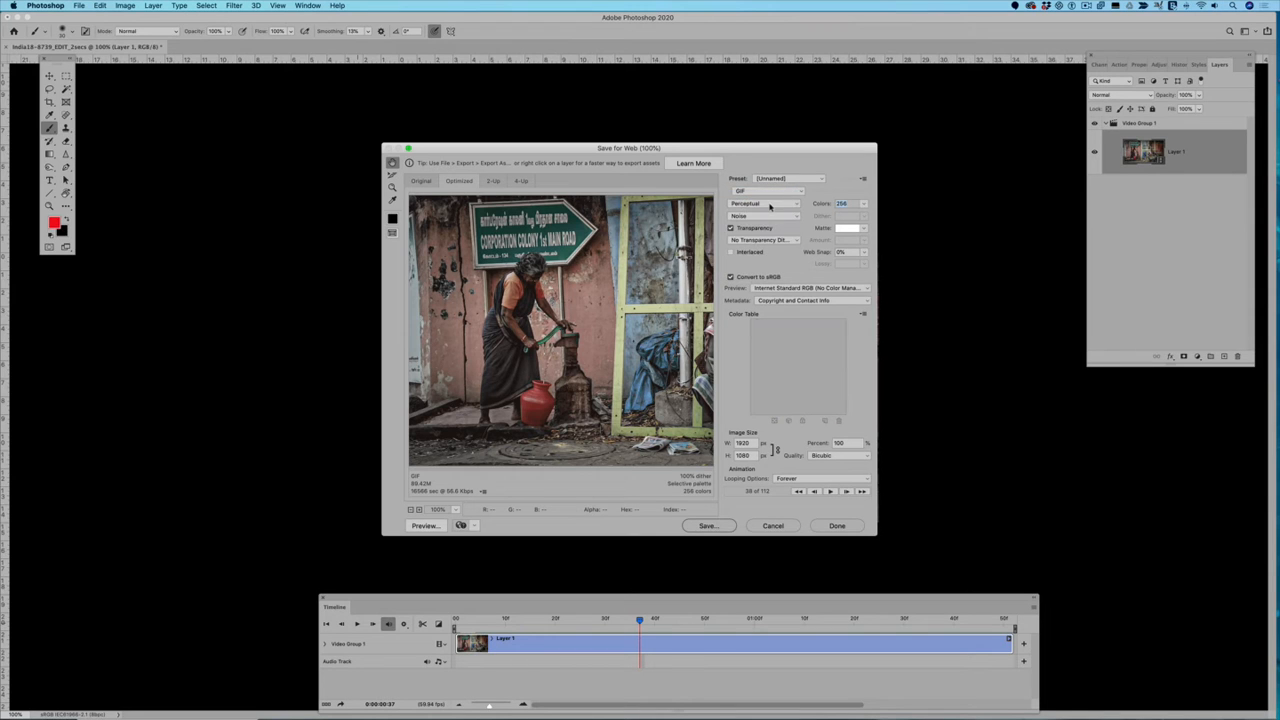
left_click(763, 215)
left_click(756, 186)
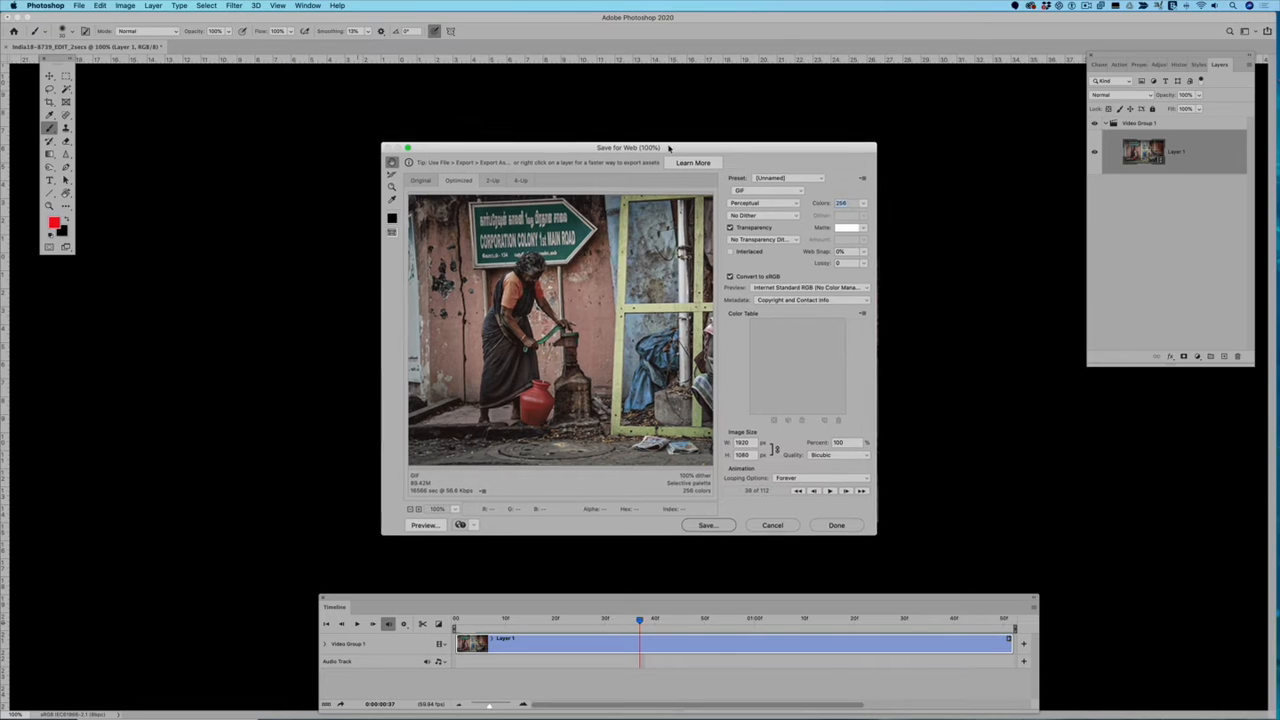
left_click_drag(671, 154, 600, 150)
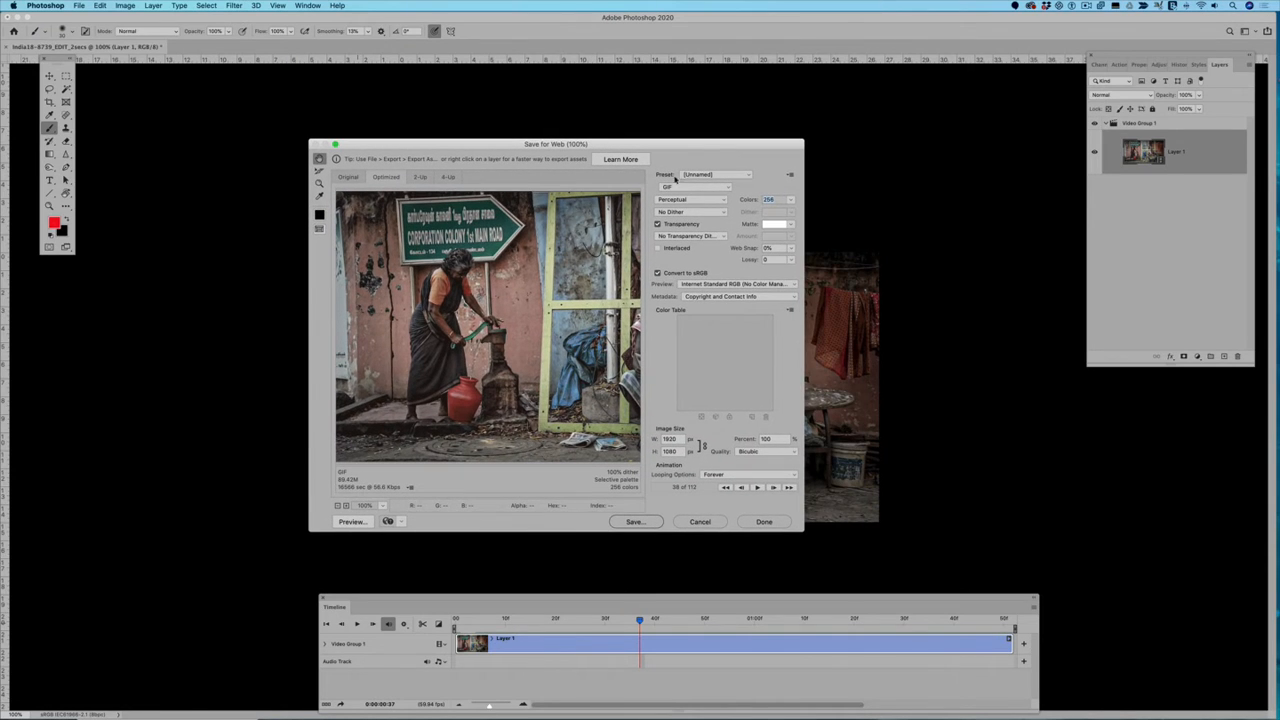
left_click(683, 188)
left_click(682, 188)
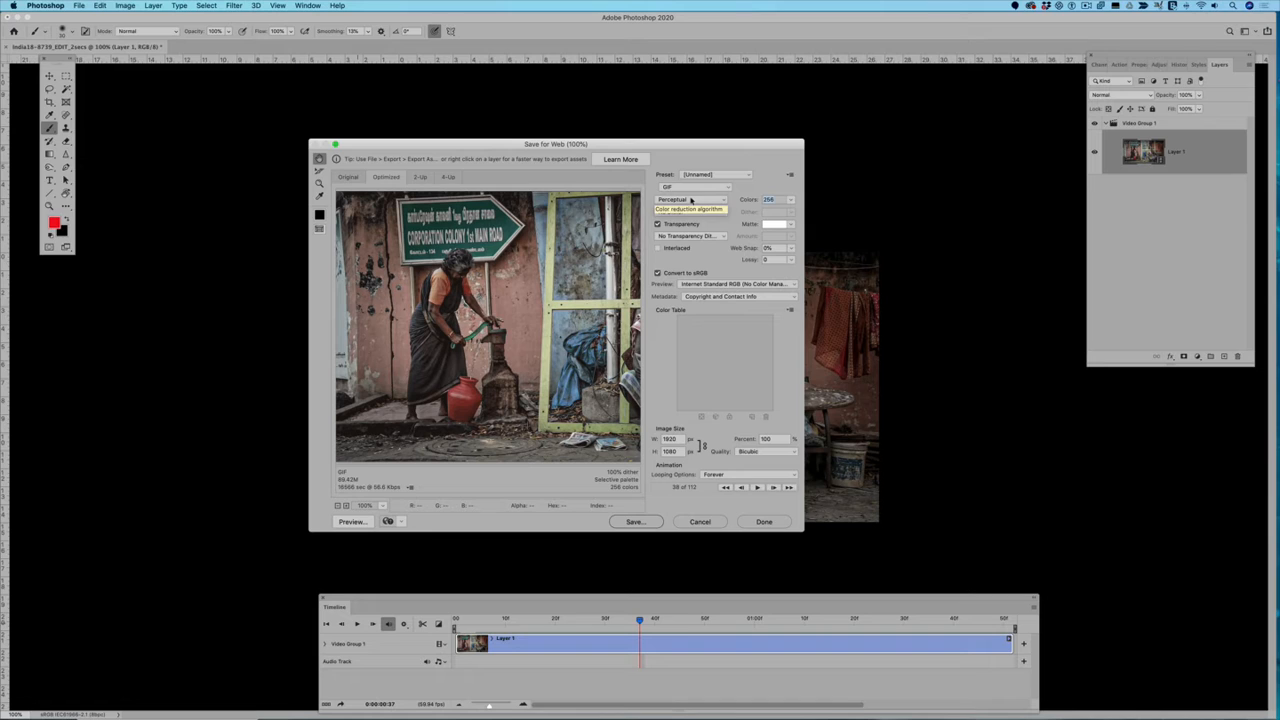
Step: Set the GIF to Selective color reduction and Noise dither, with an image width of 800 px
left_click(690, 200)
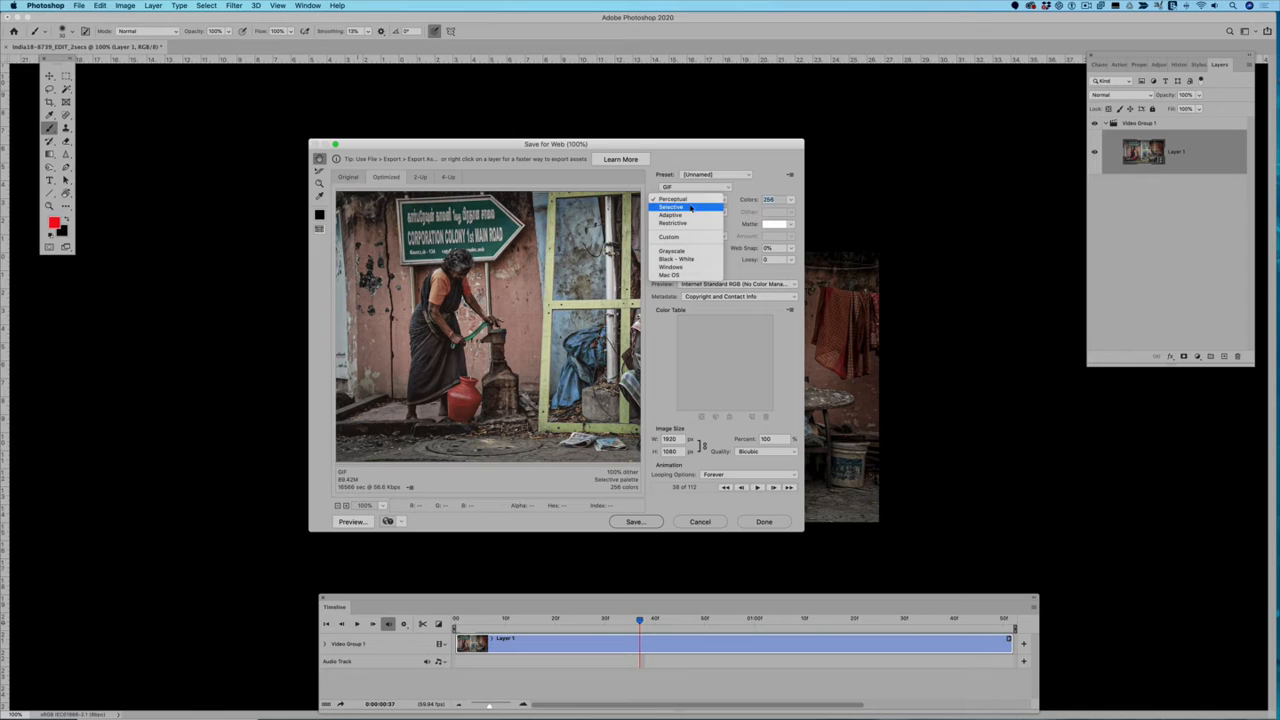
left_click(690, 207)
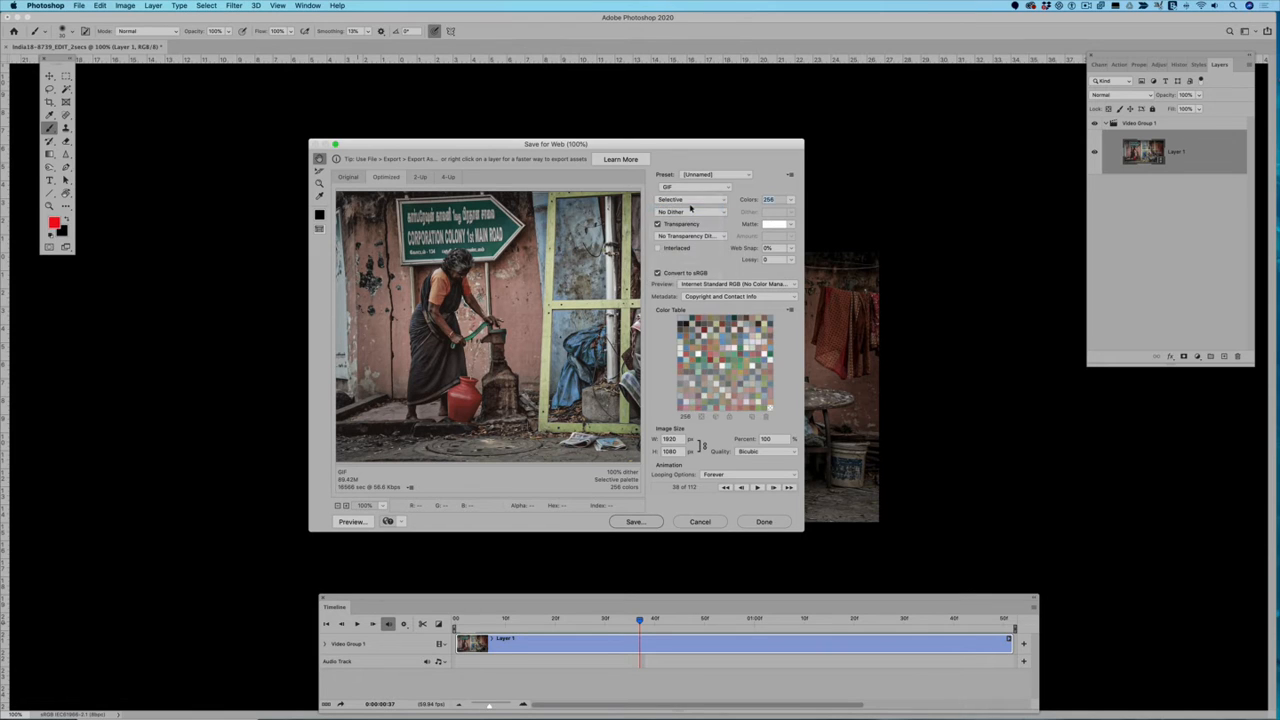
left_click(691, 213)
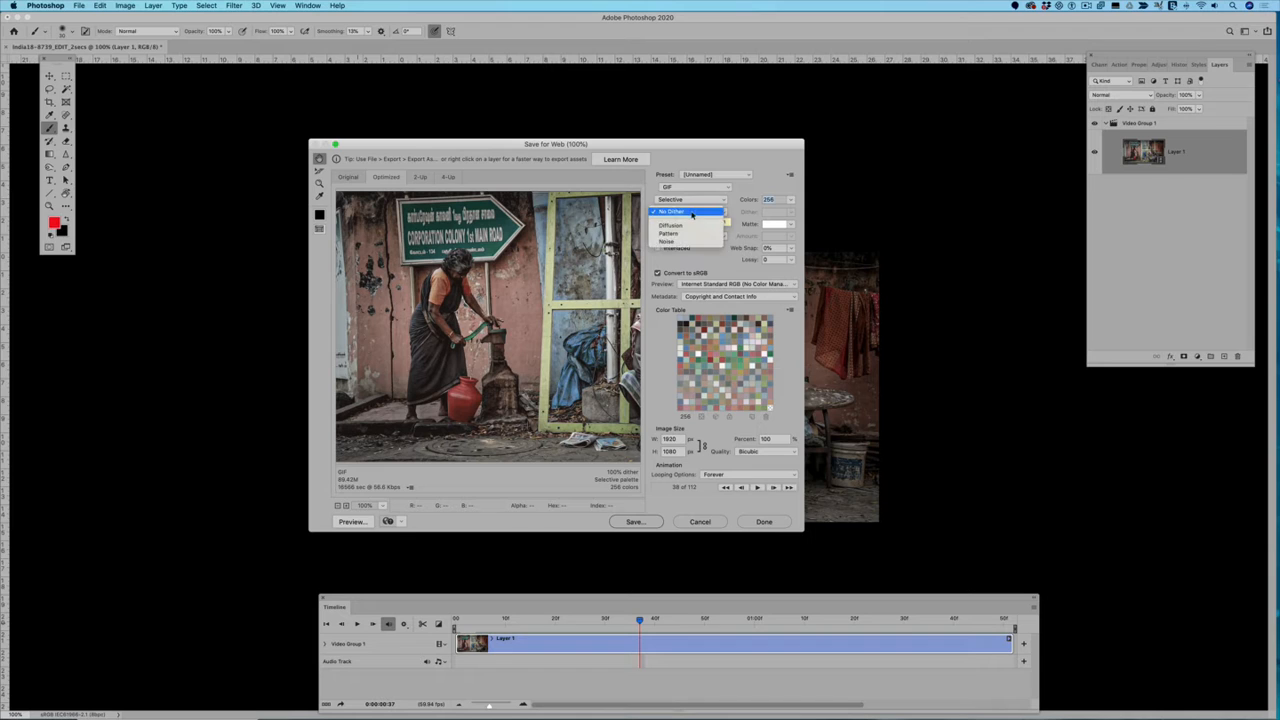
left_click(684, 243)
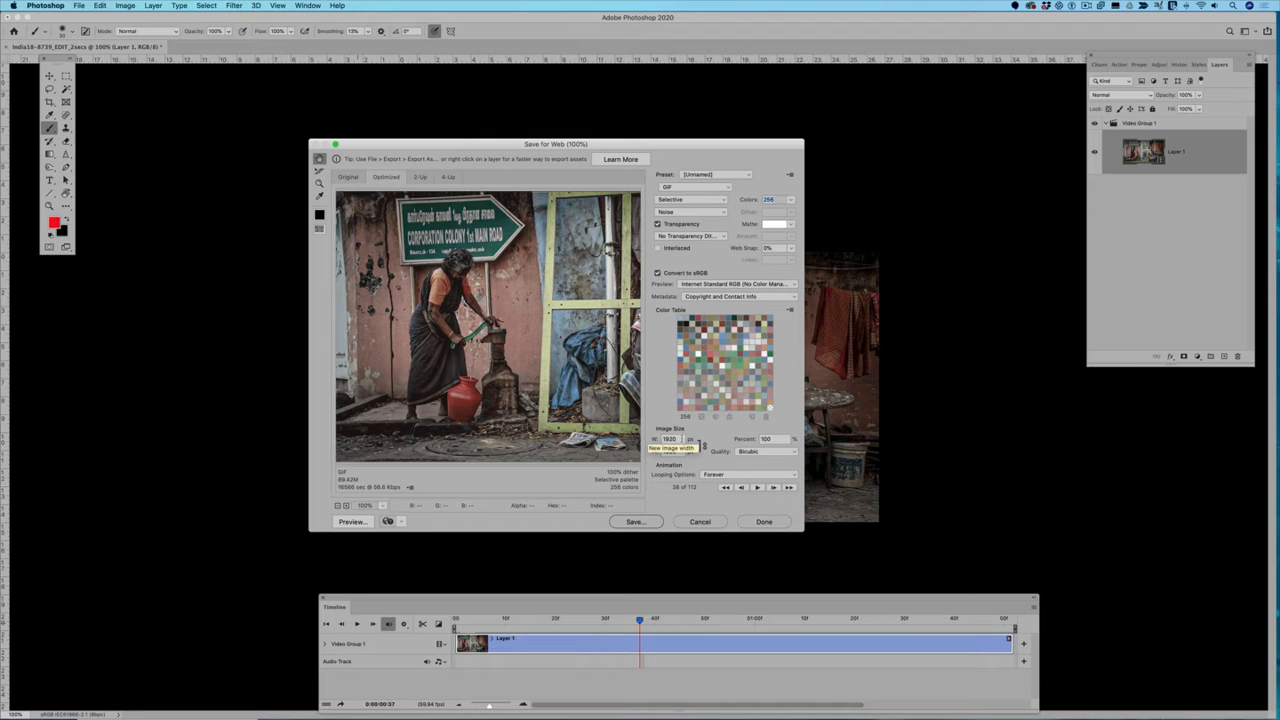
left_click_drag(682, 439, 655, 441)
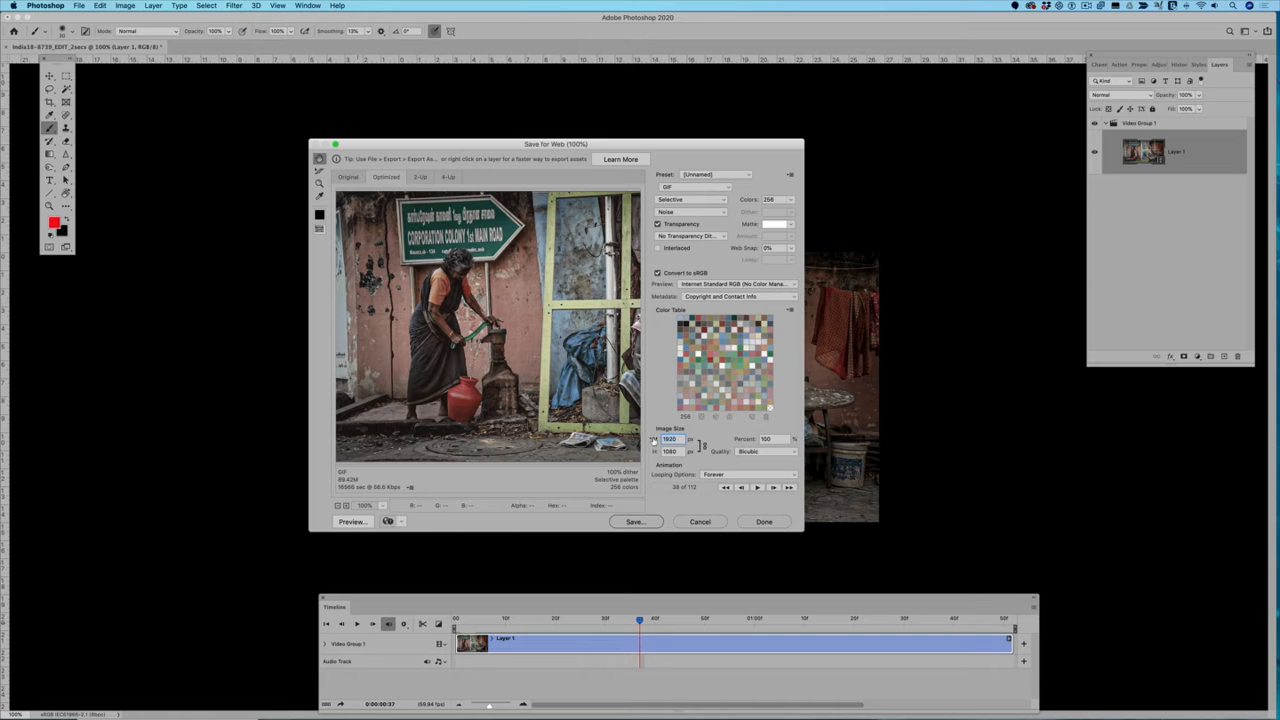
type("800")
Step: Save the optimized GIF in the Basic folder, adding 2 to its file name
left_click(632, 522)
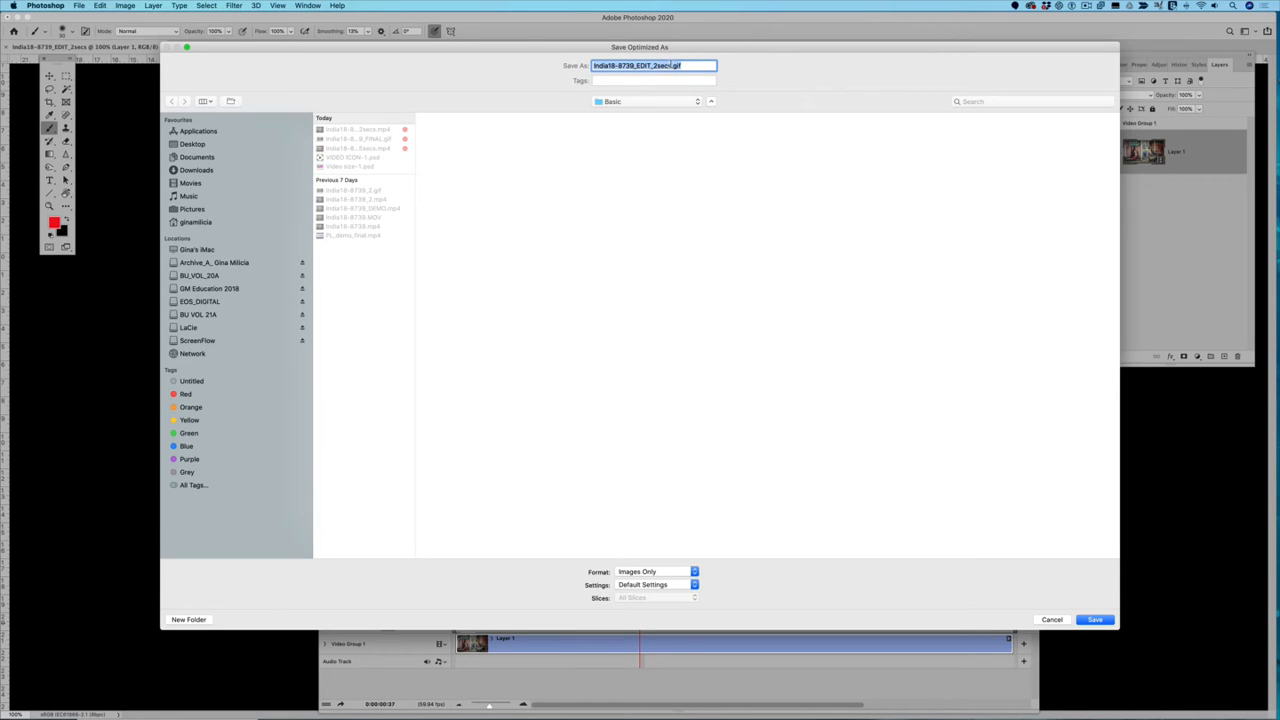
left_click(670, 65)
type("2")
left_click(1090, 619)
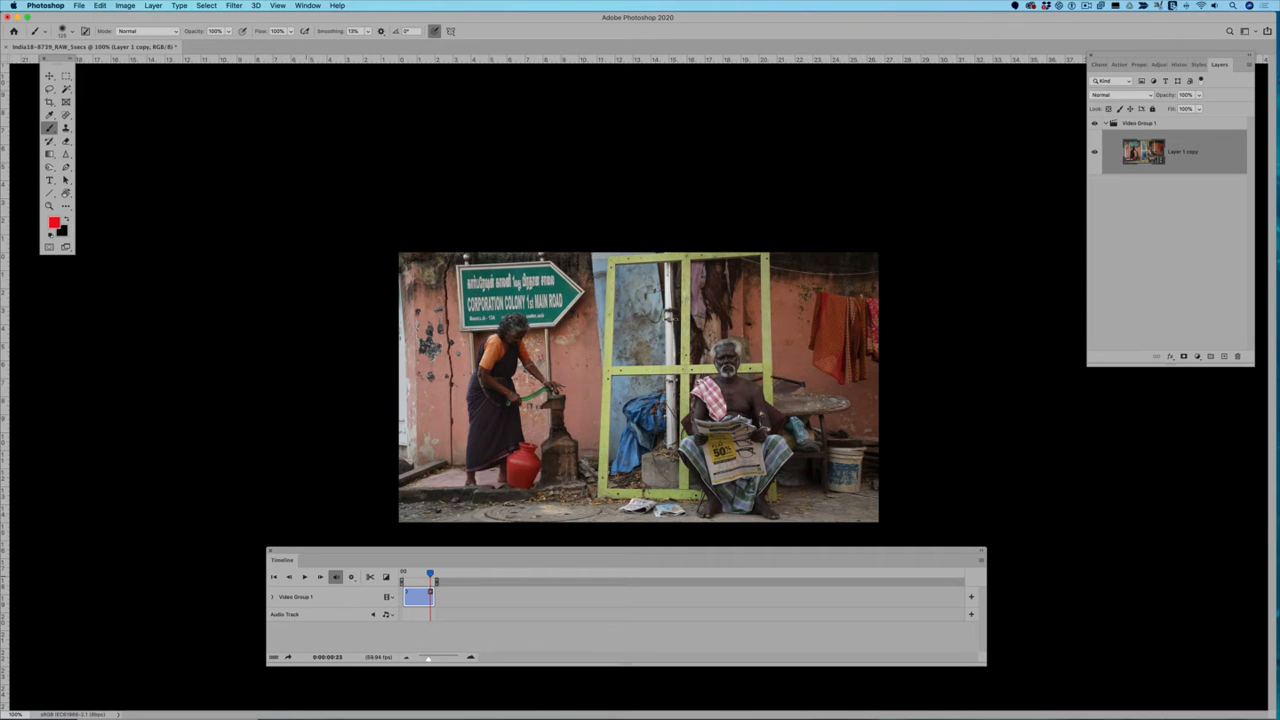
Step: Play the short Layer 1 copy clip from the start and check its audio settings
left_click_drag(430, 575, 403, 574)
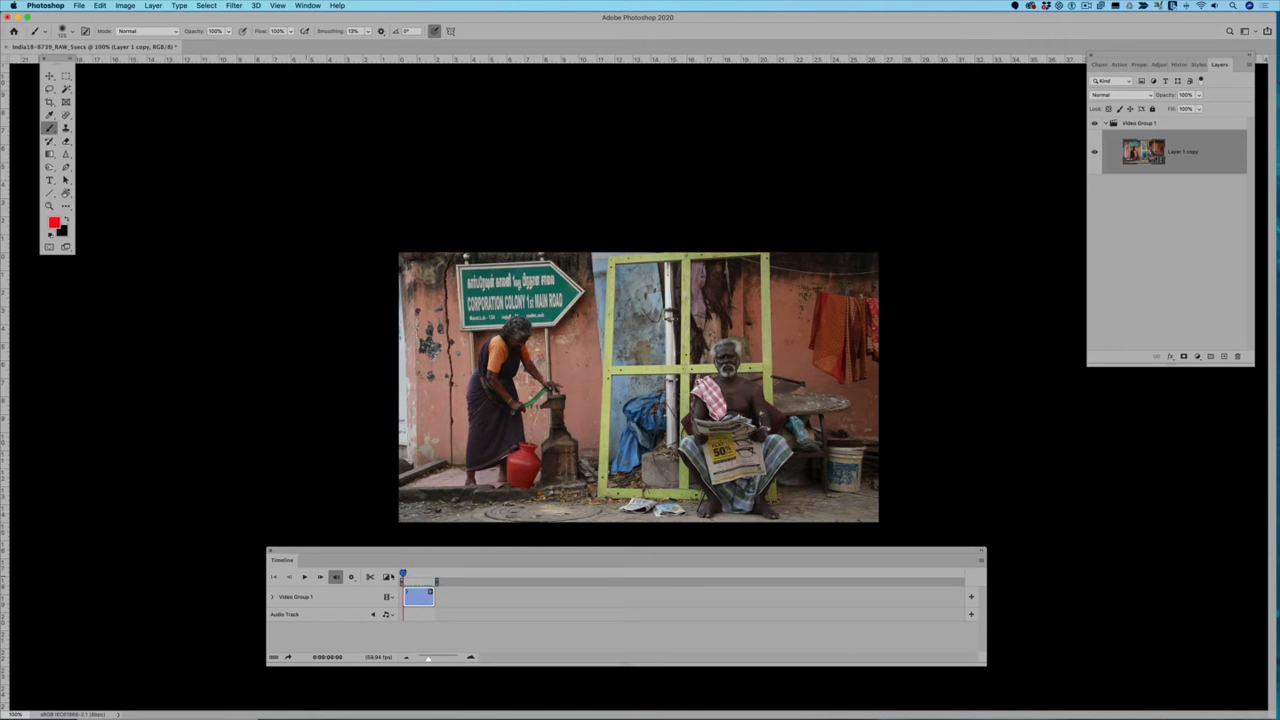
left_click(304, 577)
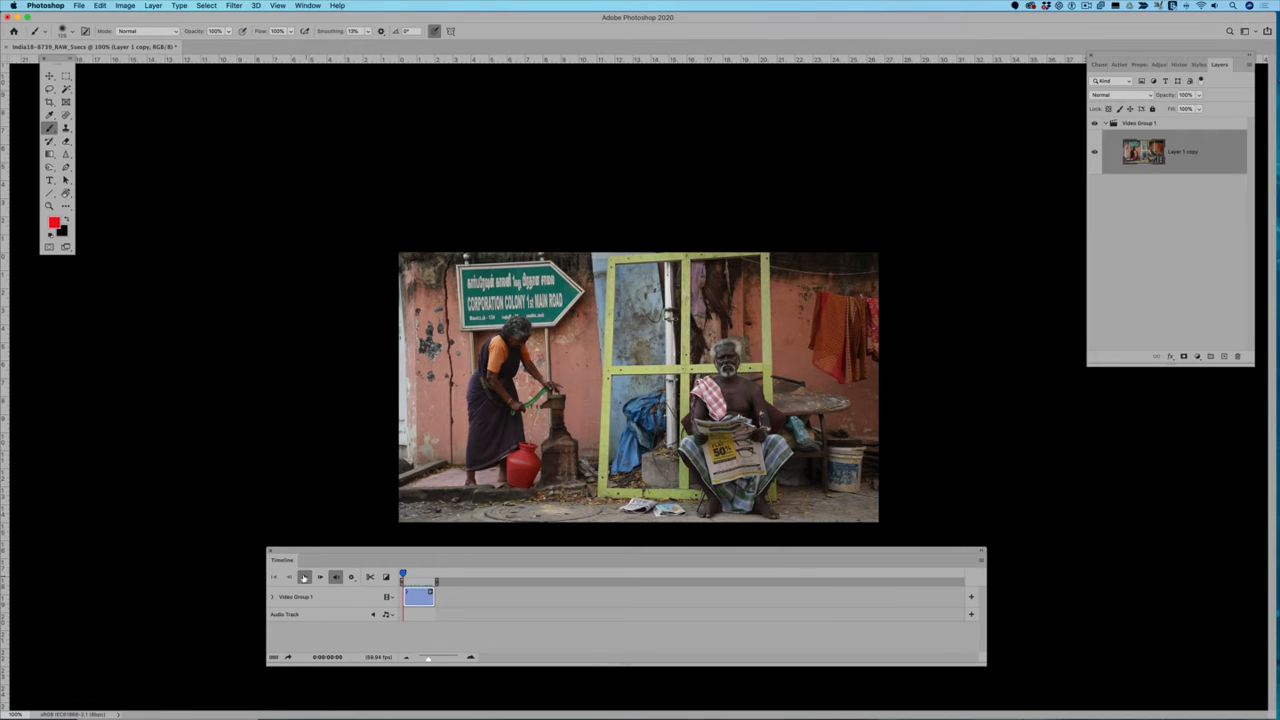
left_click(304, 577)
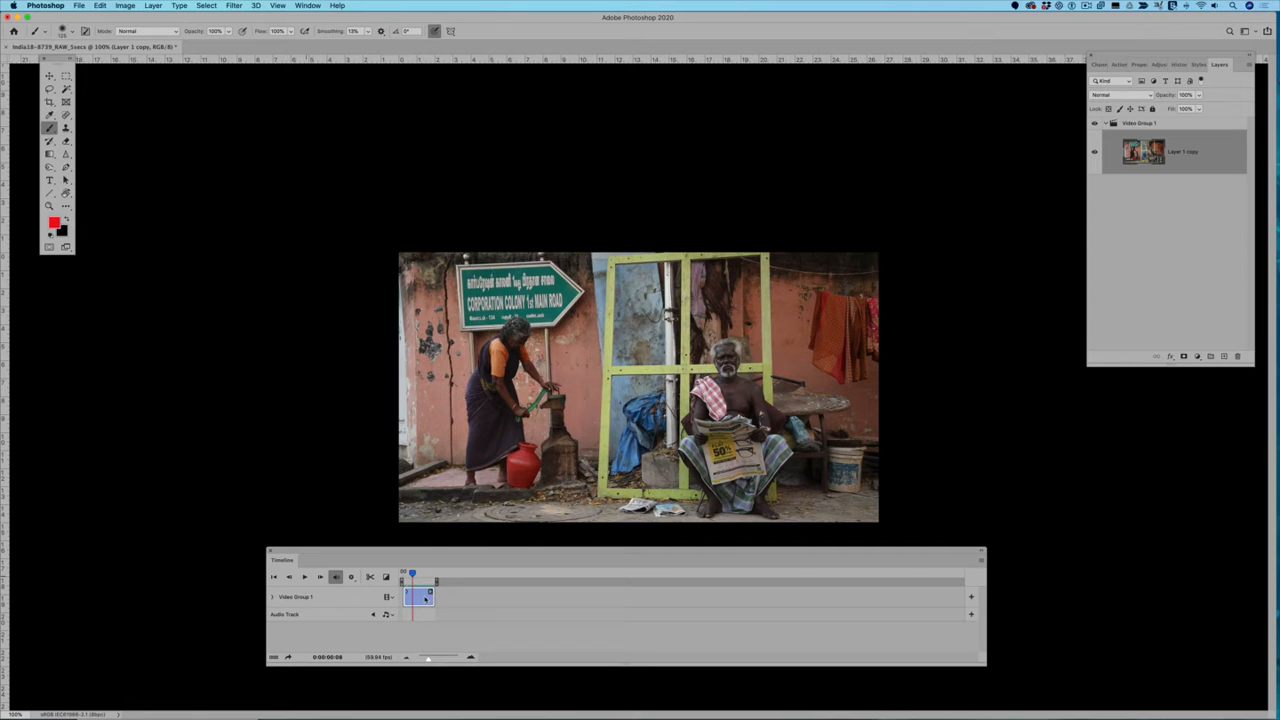
right_click(425, 598)
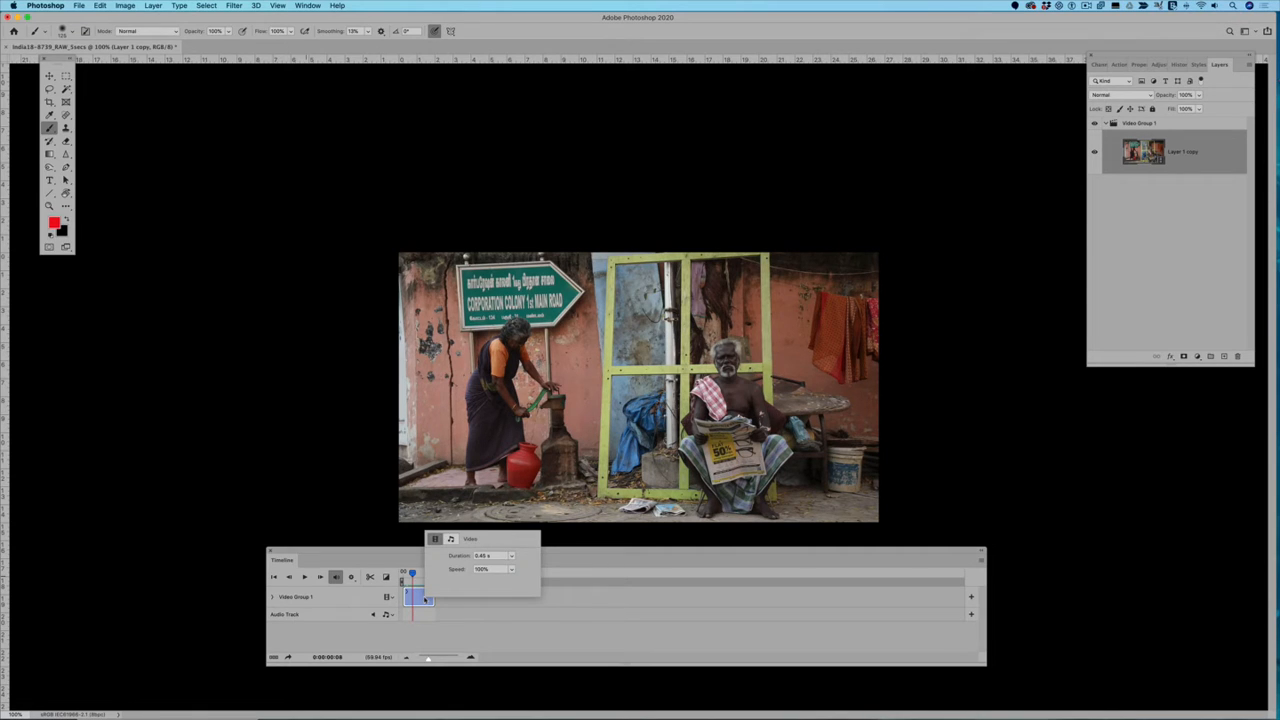
left_click(450, 540)
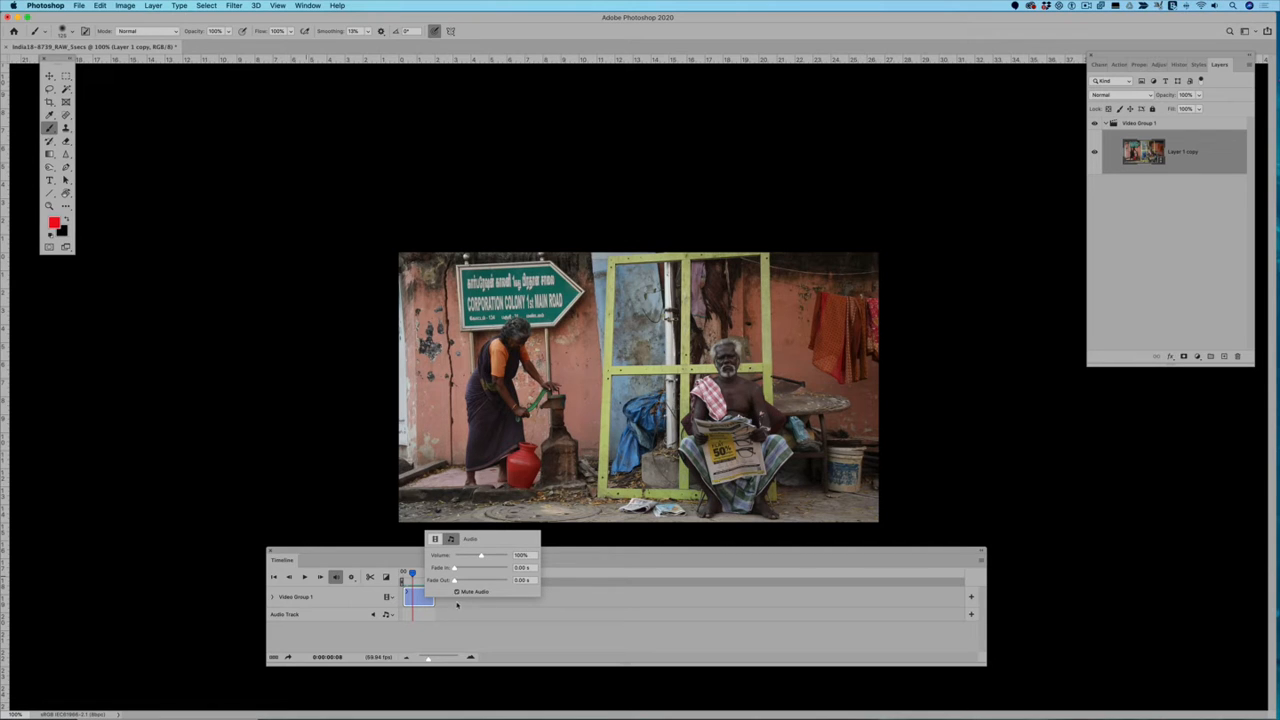
left_click(305, 577)
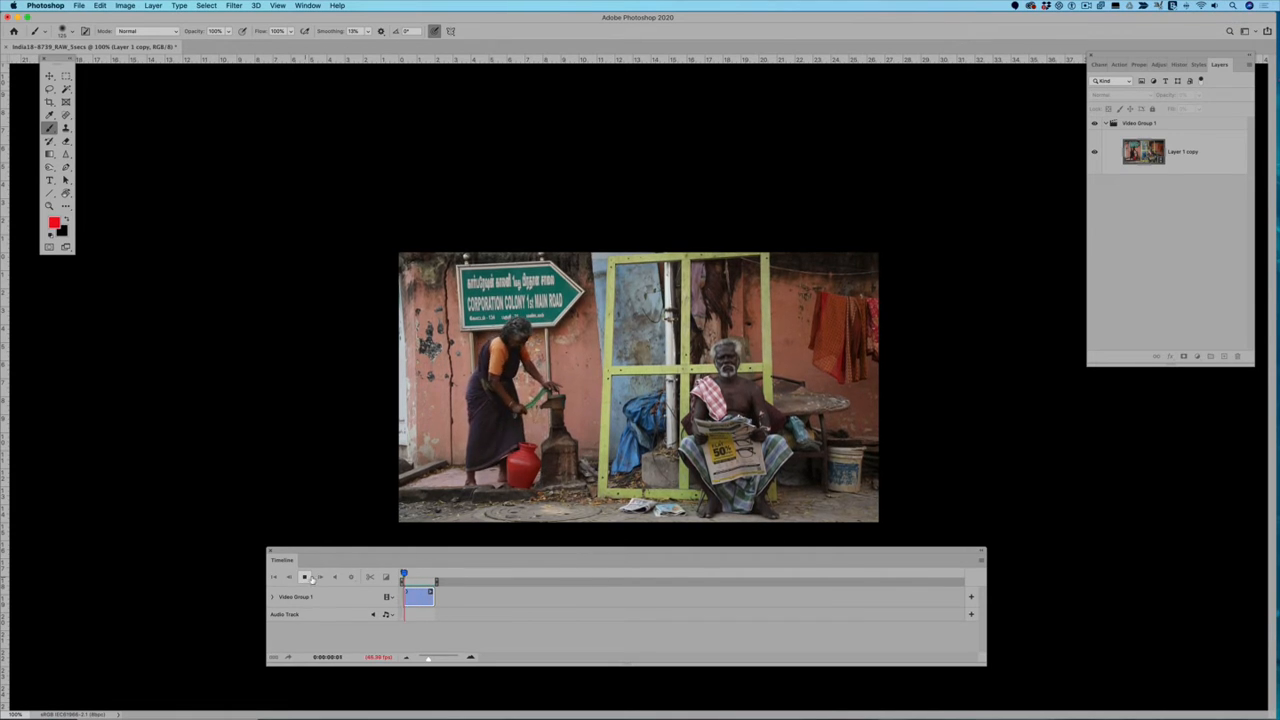
left_click(305, 577)
Step: Slow the Layer 1 copy clip to 25% speed and play it back
right_click(422, 597)
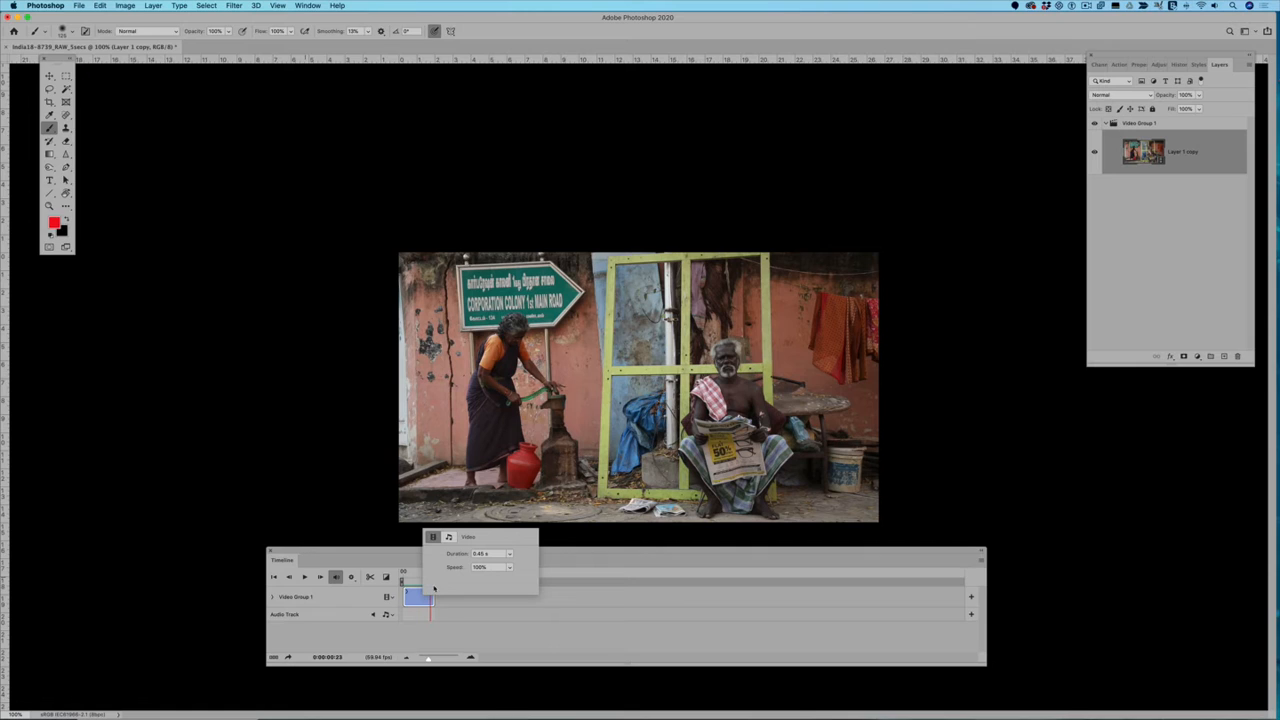
left_click_drag(510, 569, 490, 581)
left_click(305, 577)
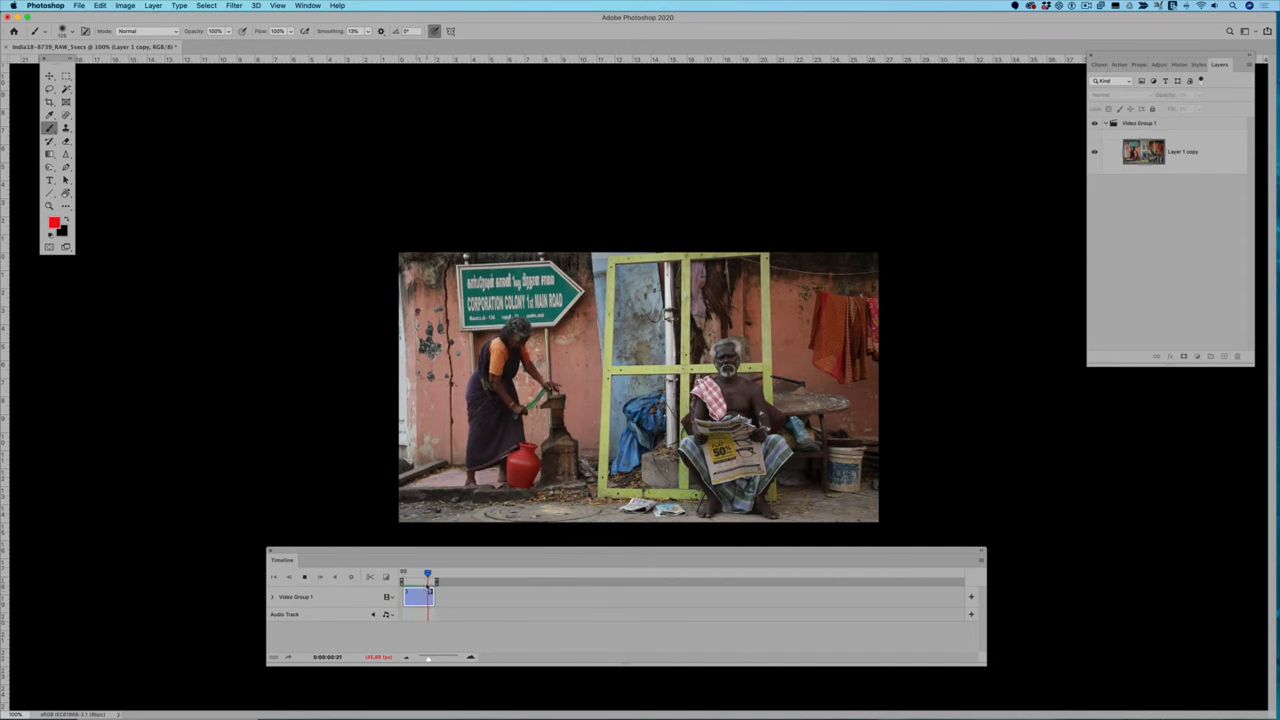
left_click(305, 577)
Step: Extend the slowed clip's duration to 2 seconds, play it back, and select the Layer 1 copy layer
left_click(426, 595)
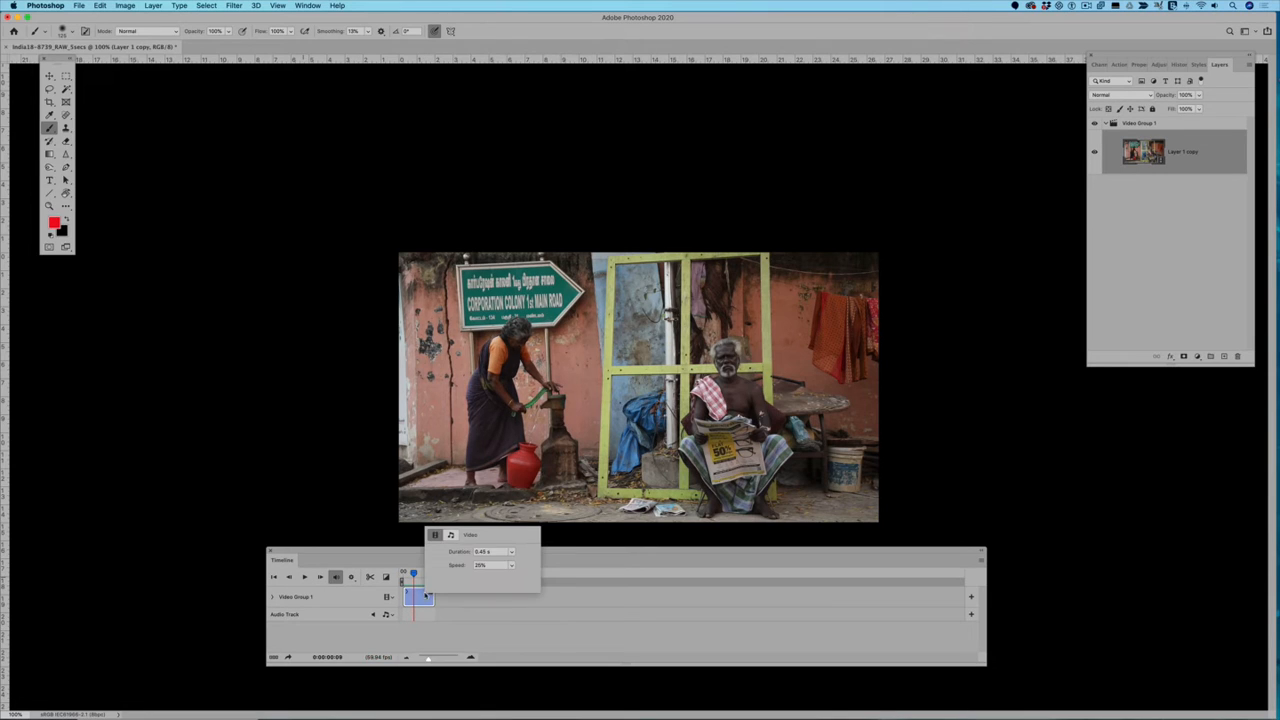
left_click(490, 551)
type("2")
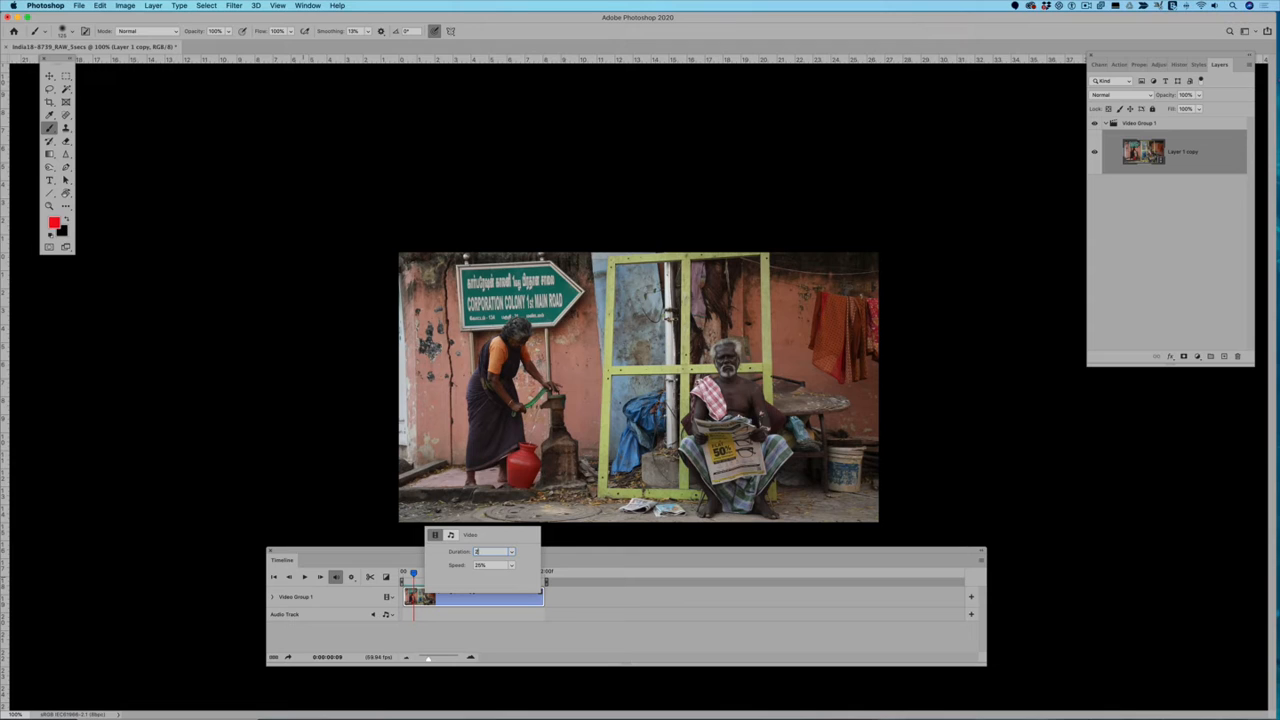
left_click(612, 645)
left_click(305, 577)
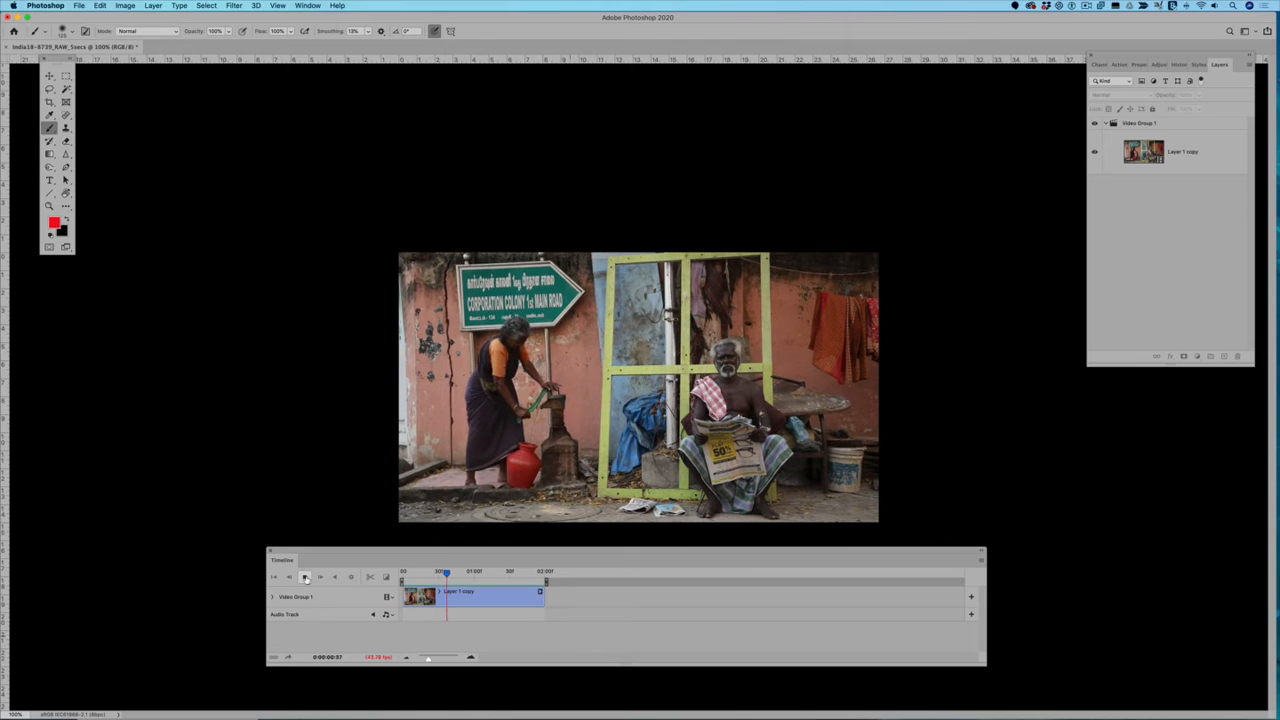
left_click(305, 577)
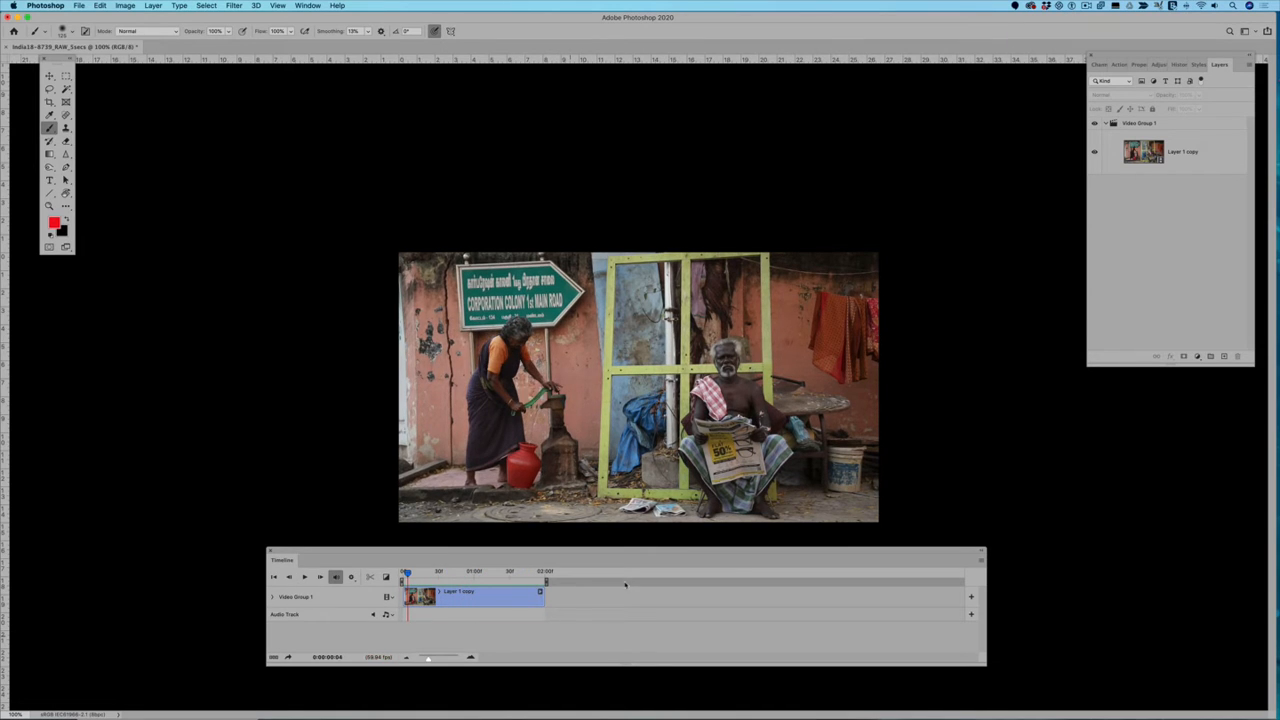
left_click(1181, 170)
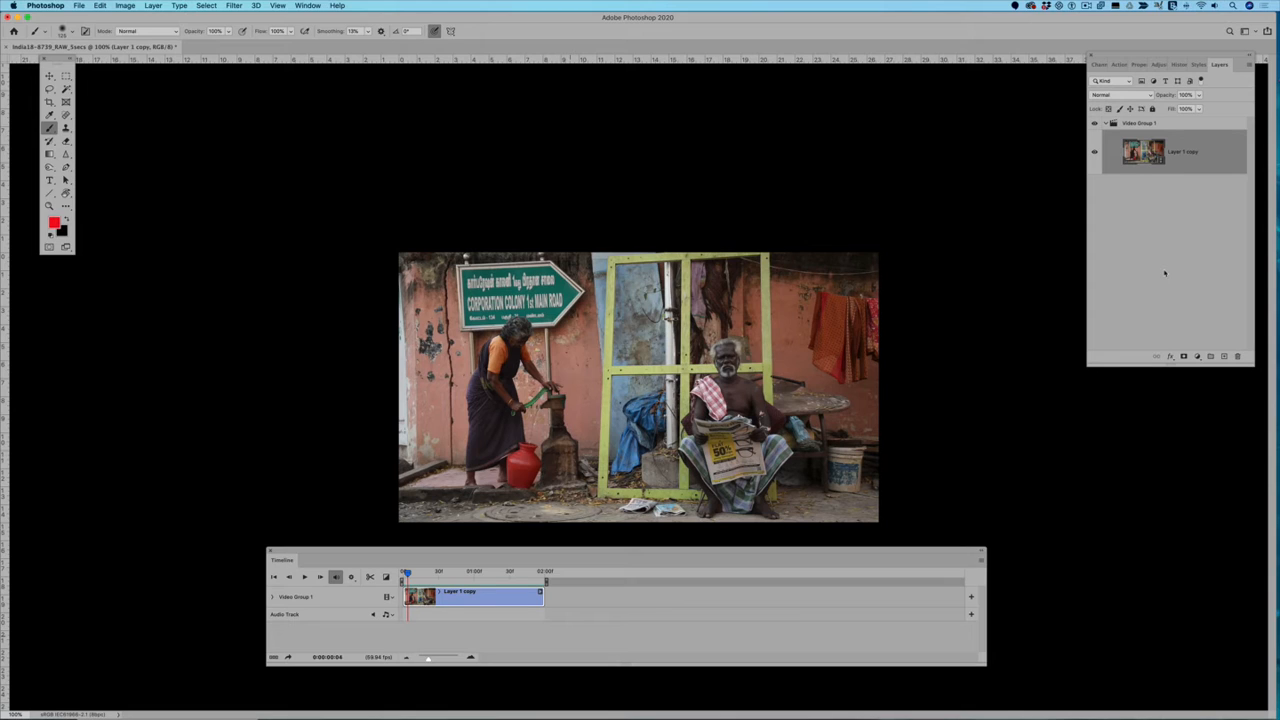
Step: Add a Curves adjustment above Layer 1 copy, darken the midtones slightly, and play the clip with the adjustment applied
left_click(1197, 356)
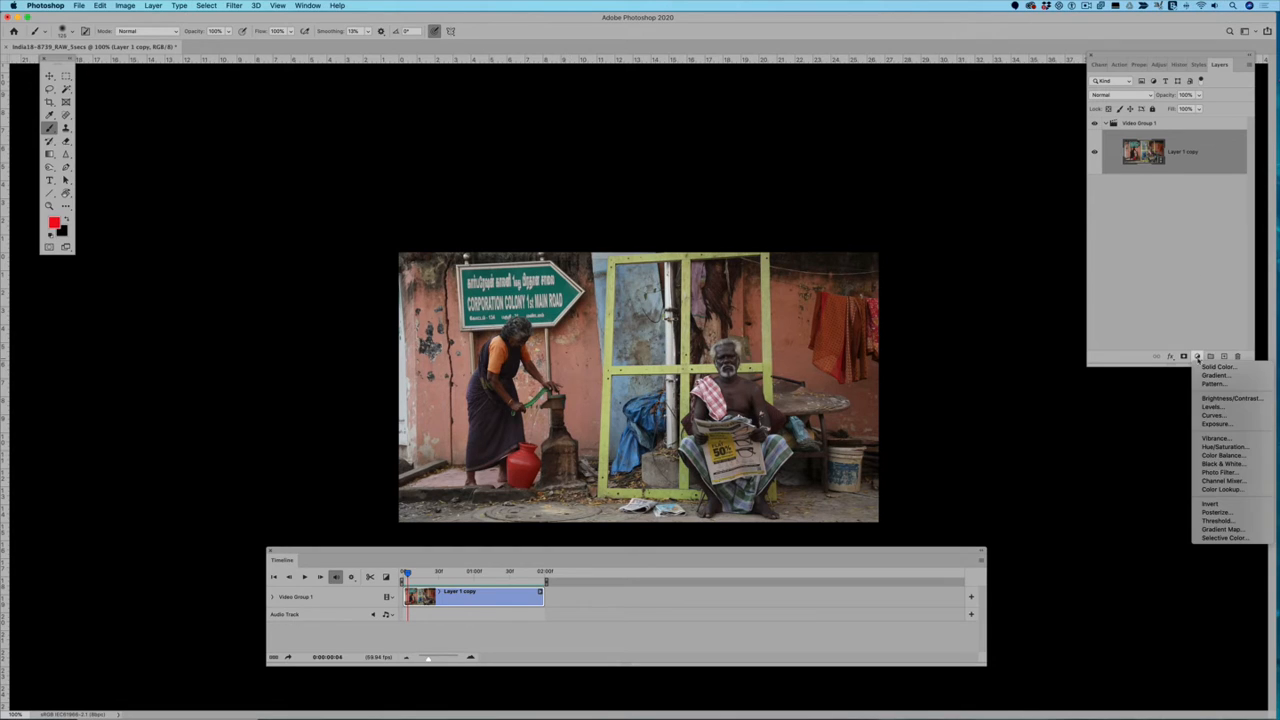
left_click(1212, 415)
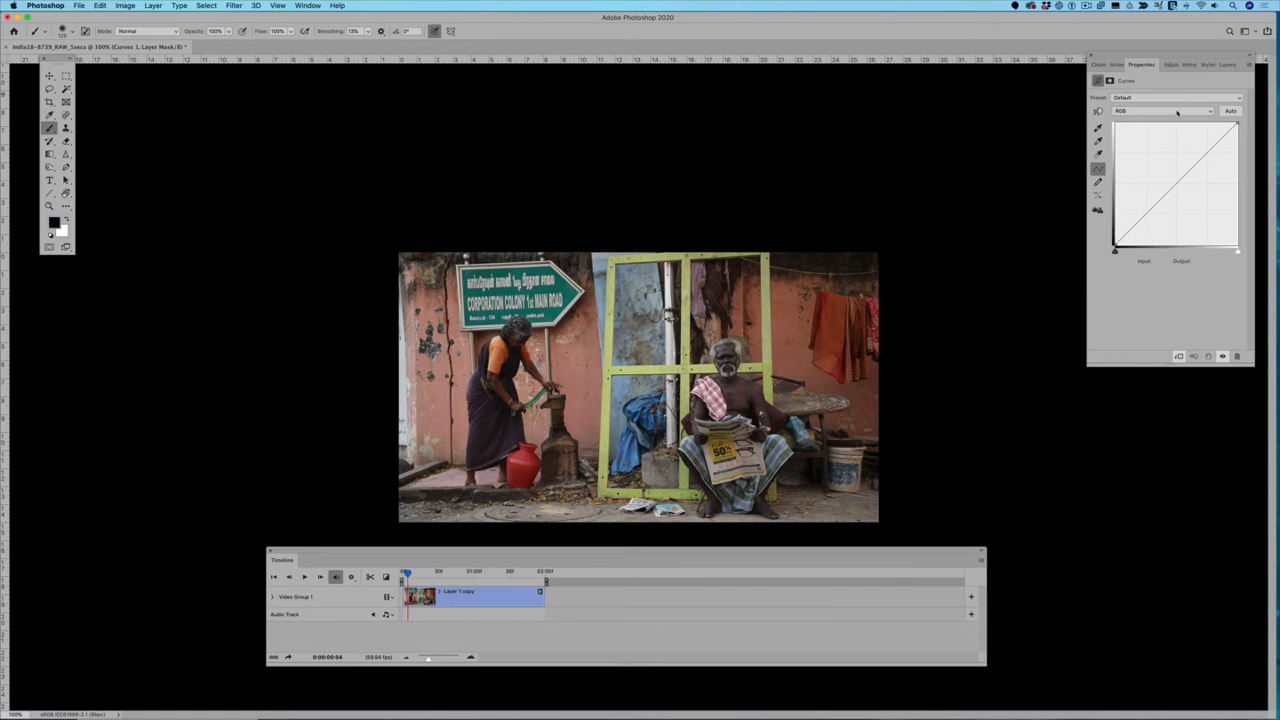
left_click_drag(1187, 181, 1181, 192)
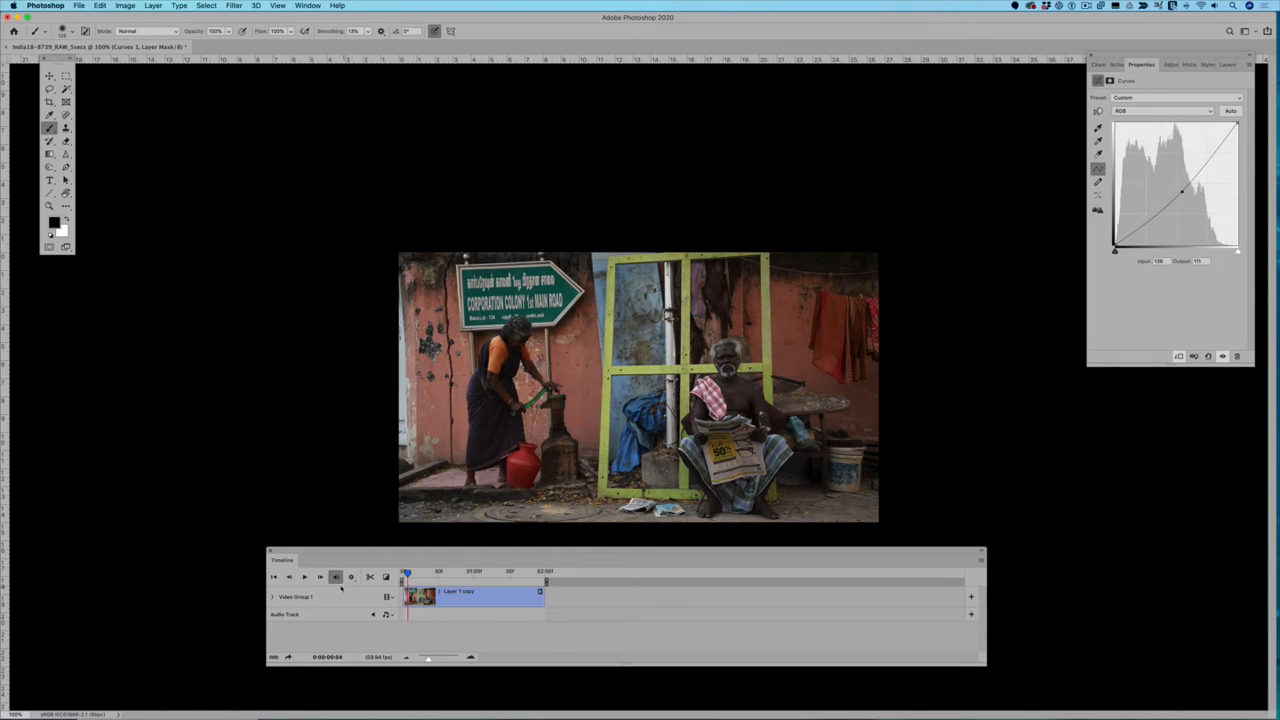
left_click(305, 577)
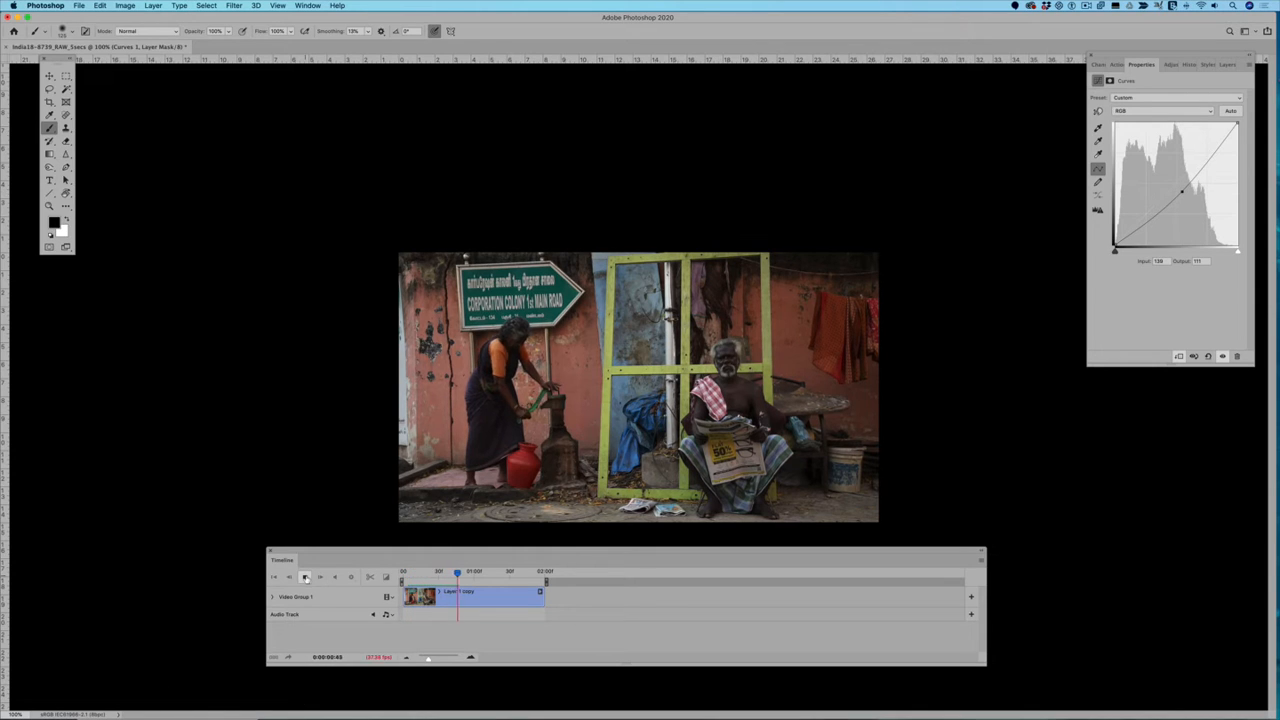
left_click(305, 577)
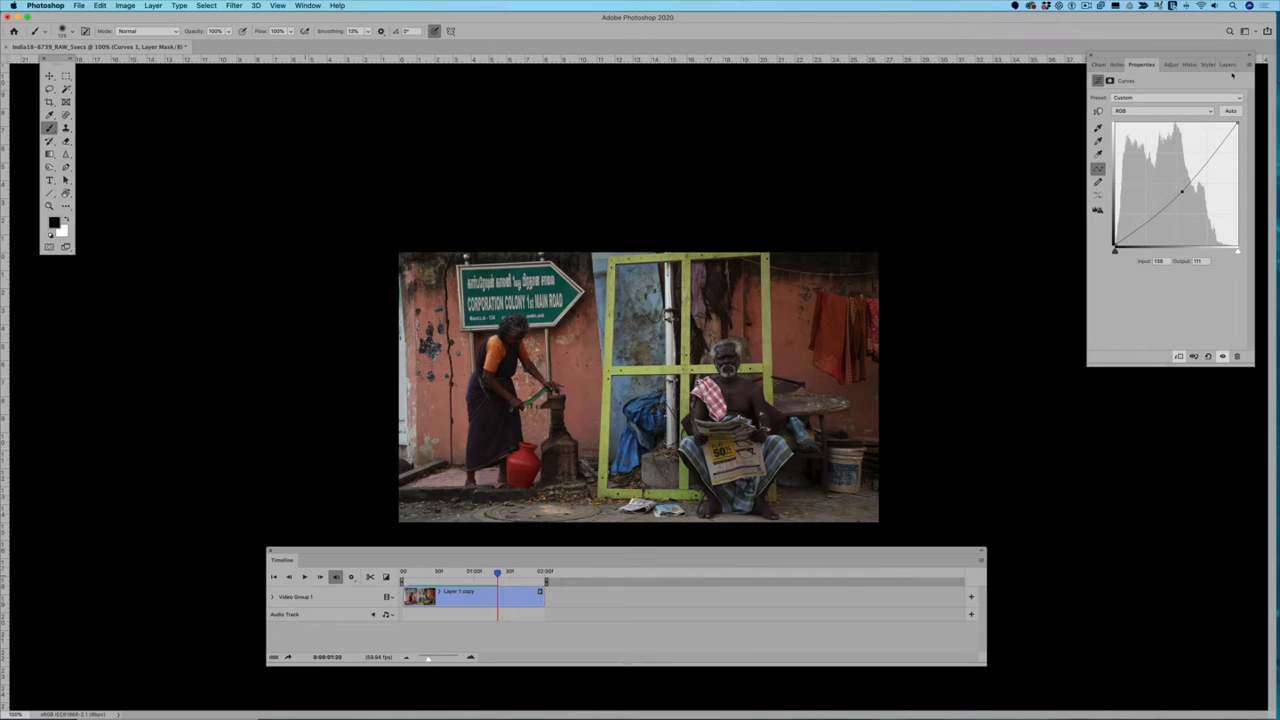
Step: Add a Black & White adjustment above the Curves layer with Reds 103, Yellows 148, Greens 61 and Blues 1
left_click(1226, 64)
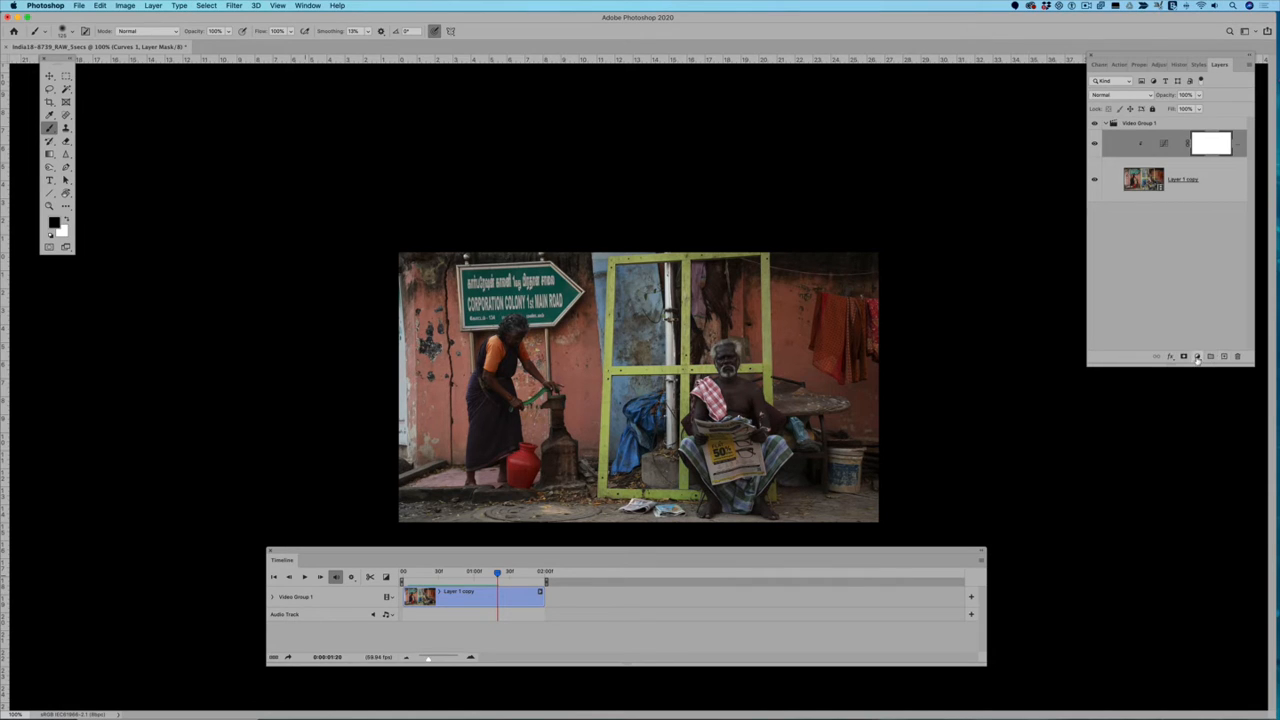
left_click(1197, 357)
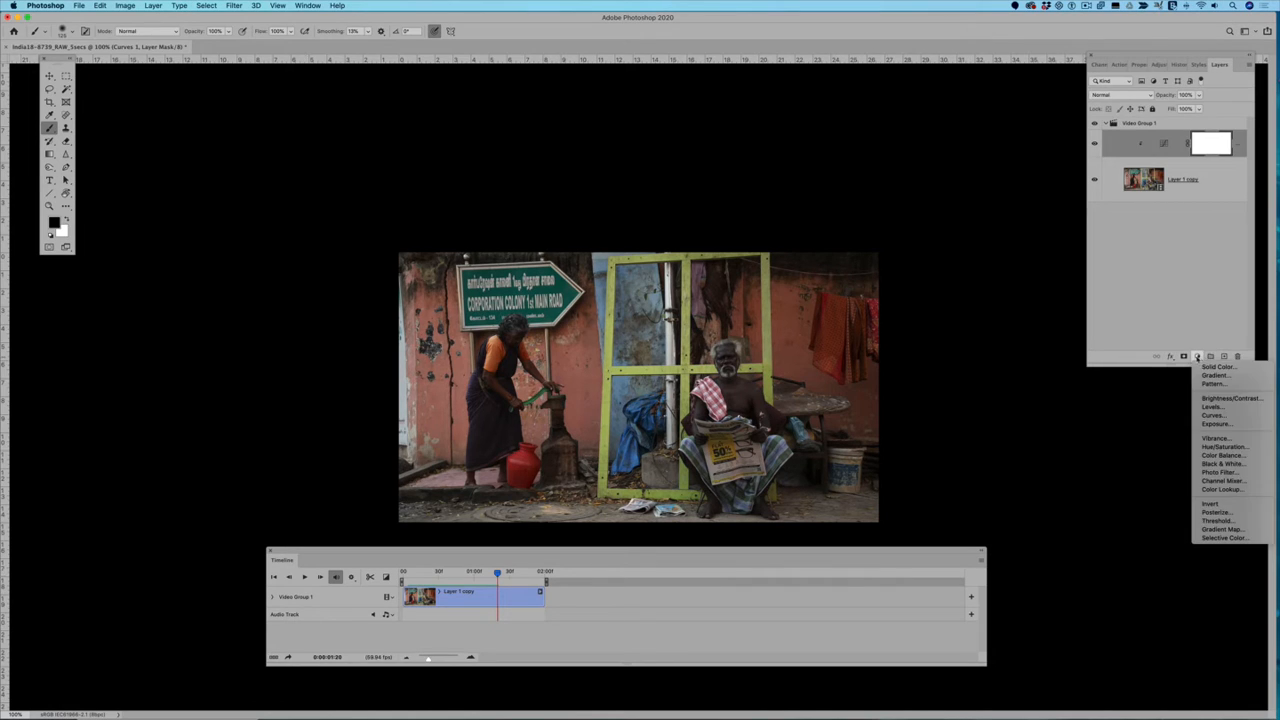
left_click(1226, 467)
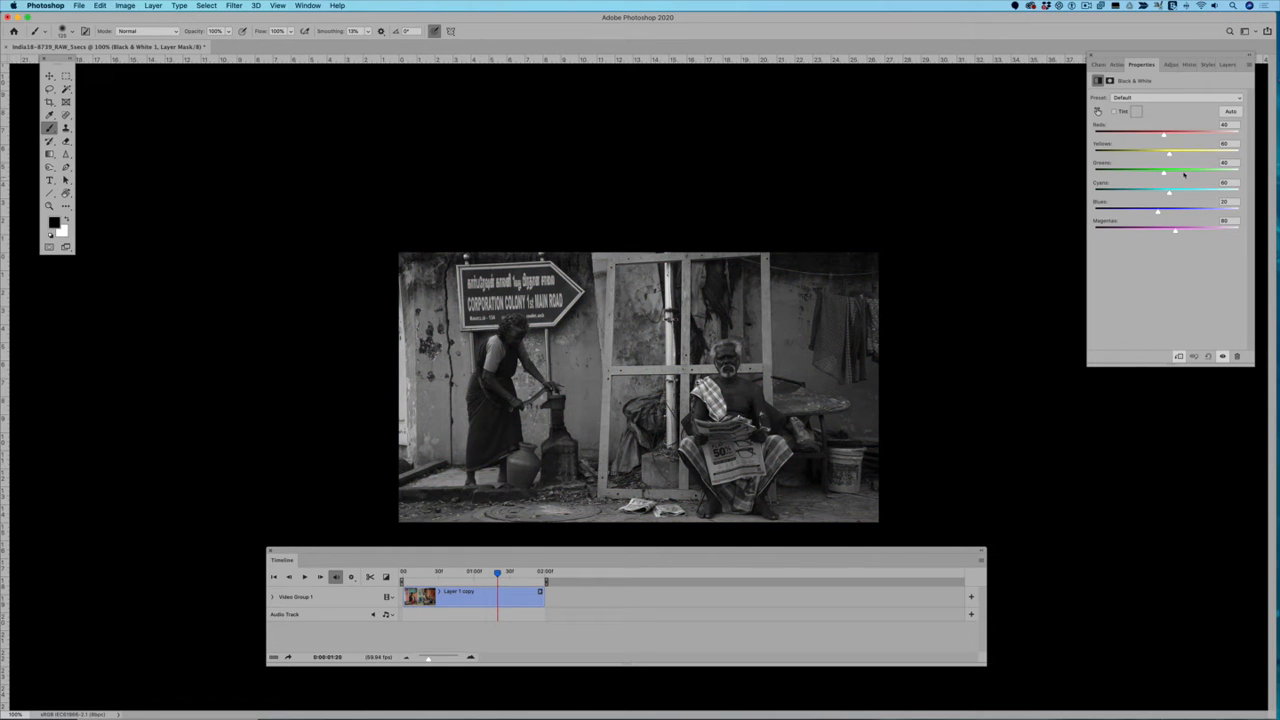
left_click_drag(1162, 136, 1150, 212)
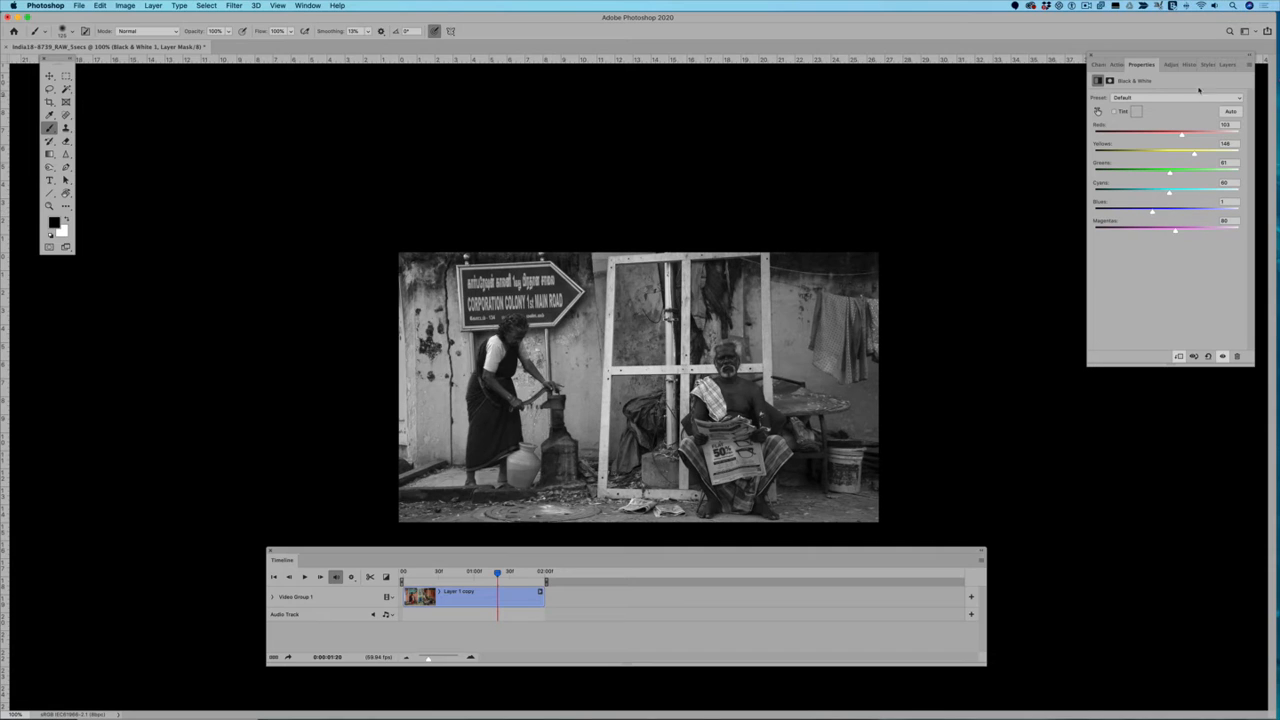
Step: Paint black on the Black & White layer's mask over the hanging red cloth to restore its color, and play the clip
left_click(1227, 64)
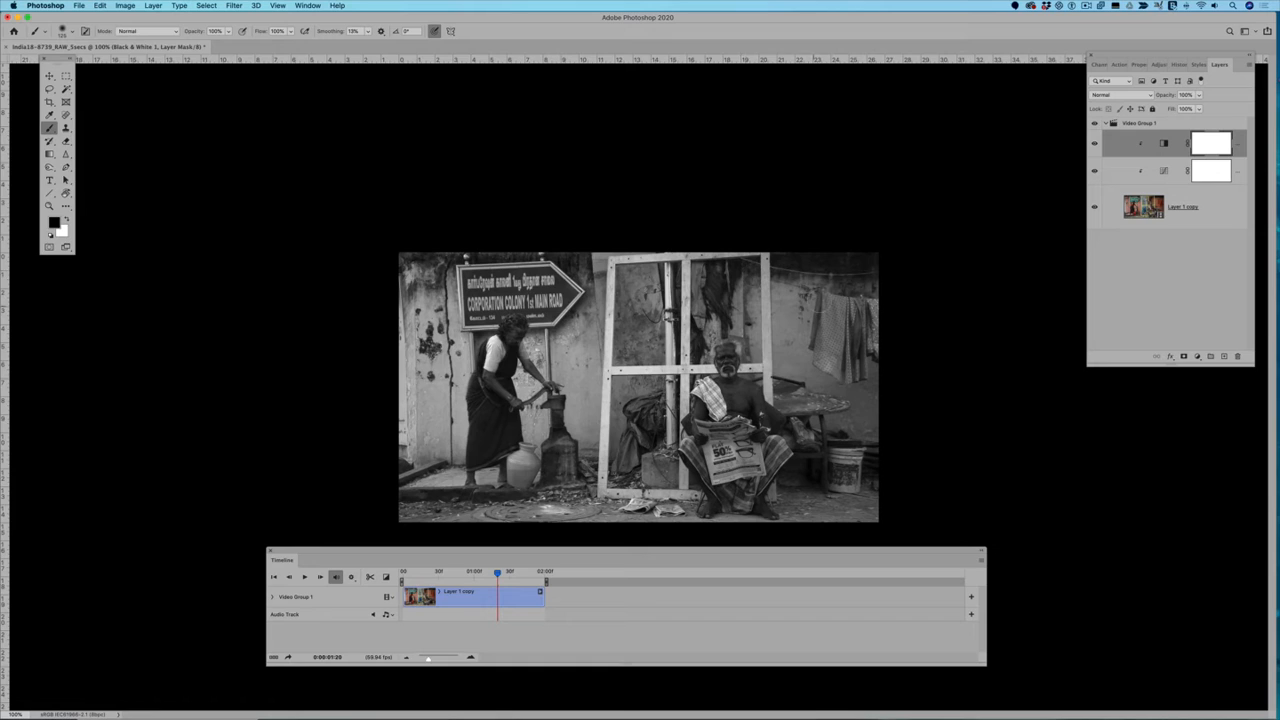
mouse_move(824, 303)
left_mouse_down()
mouse_move(828, 360)
mouse_move(847, 370)
mouse_move(837, 308)
mouse_move(872, 323)
mouse_move(876, 346)
mouse_move(865, 330)
mouse_move(855, 370)
mouse_move(829, 362)
mouse_move(830, 318)
mouse_move(852, 316)
mouse_move(837, 305)
mouse_move(876, 308)
mouse_move(828, 302)
mouse_move(824, 360)
mouse_move(842, 370)
mouse_move(856, 370)
mouse_move(859, 316)
mouse_move(879, 347)
mouse_move(887, 309)
left_mouse_up()
key("space")
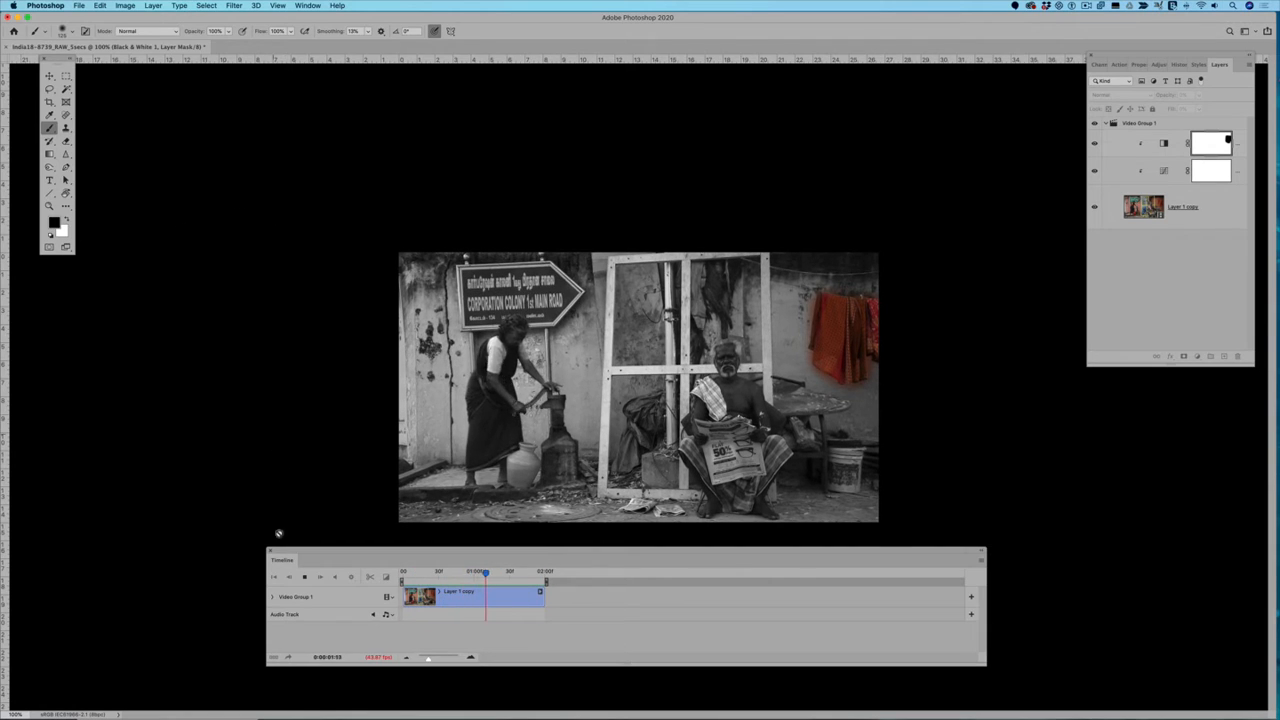
left_click(306, 578)
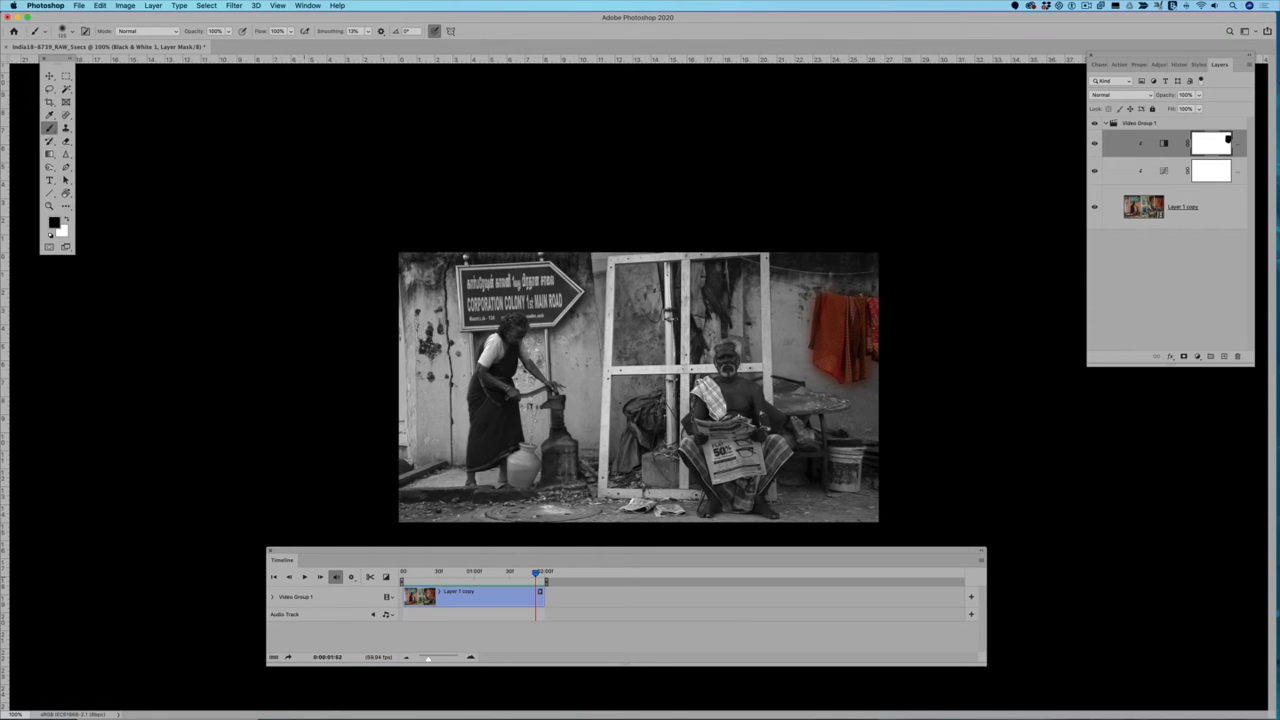
Step: Delete the Black & White and Curves adjustment layers above Layer 1 copy
left_click(1198, 356)
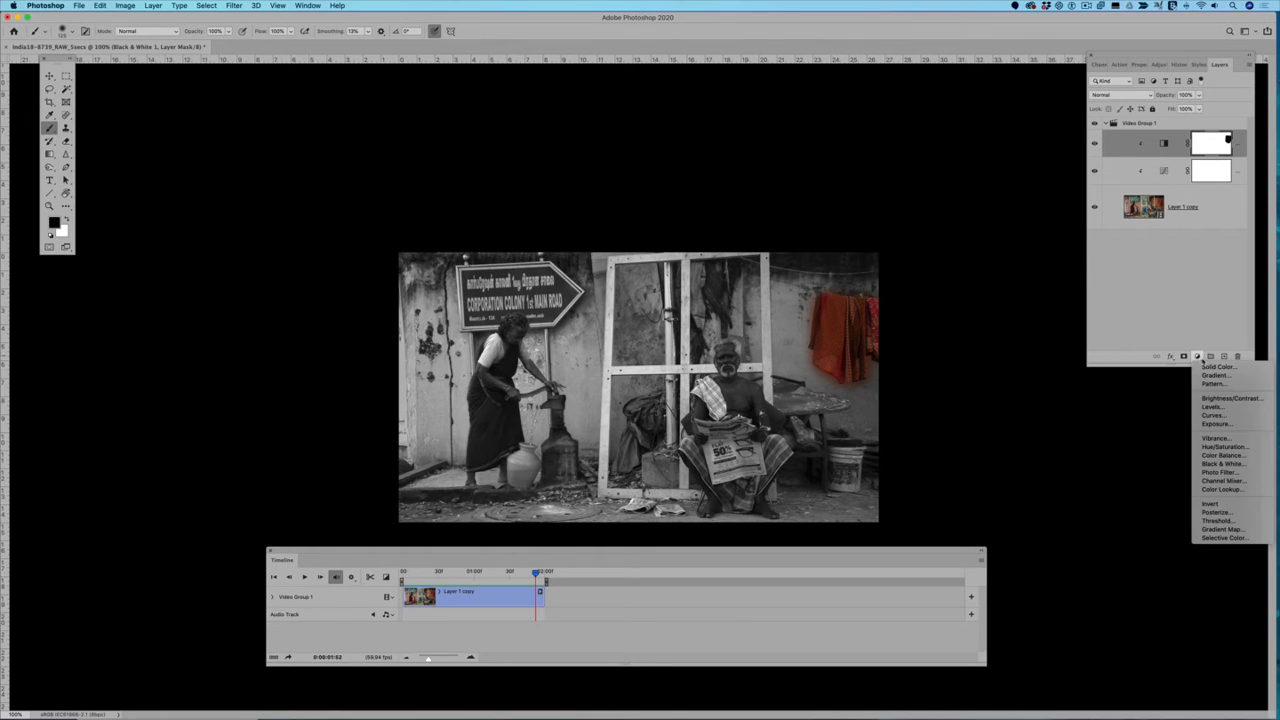
left_click(1198, 355)
left_click_drag(1126, 153, 1237, 356)
left_click_drag(1146, 164, 1237, 357)
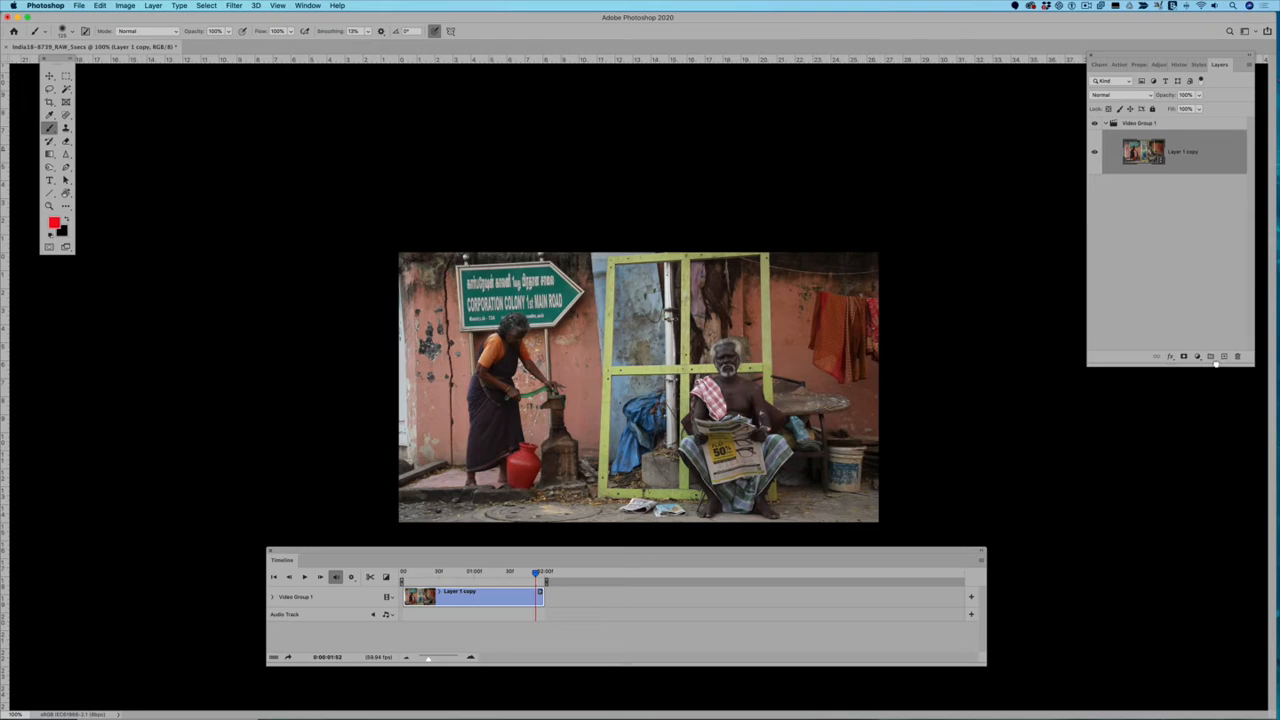
Step: Add a Color Lookup adjustment above Layer 1 copy using the Fuji F125 Kodak 2393 (by Adobe) 3D LUT
left_click(1198, 356)
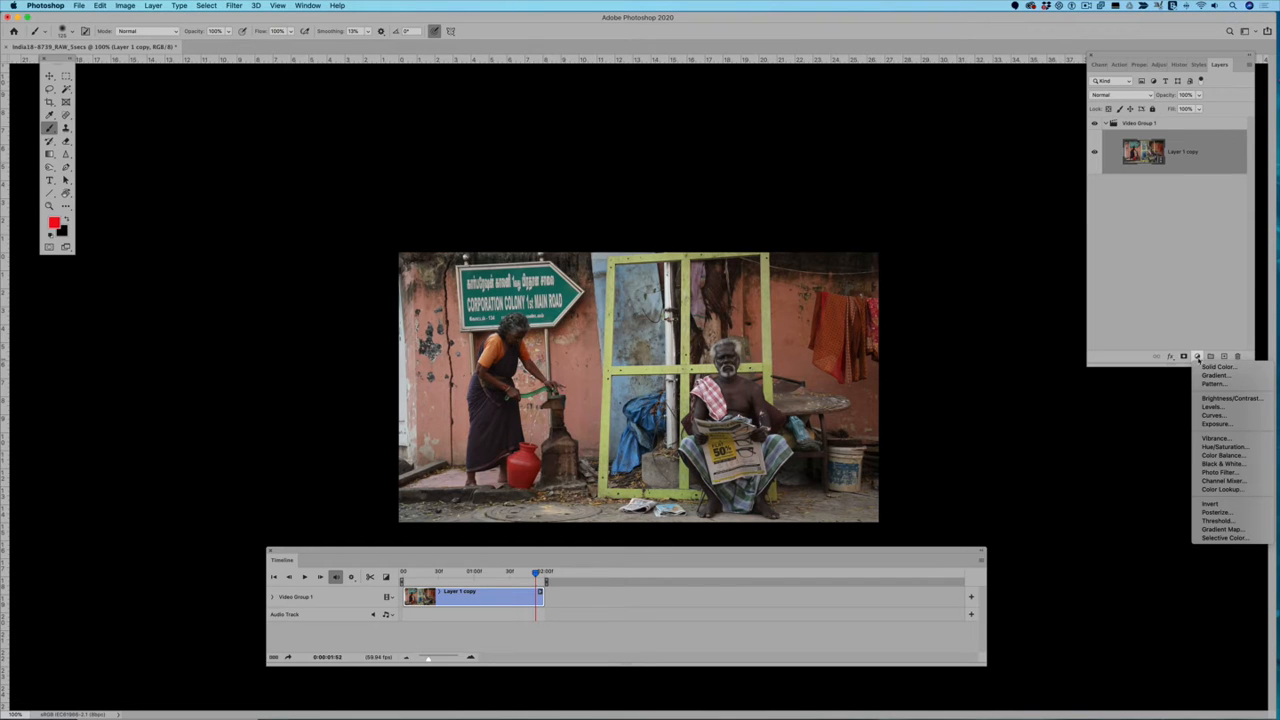
left_click(1226, 491)
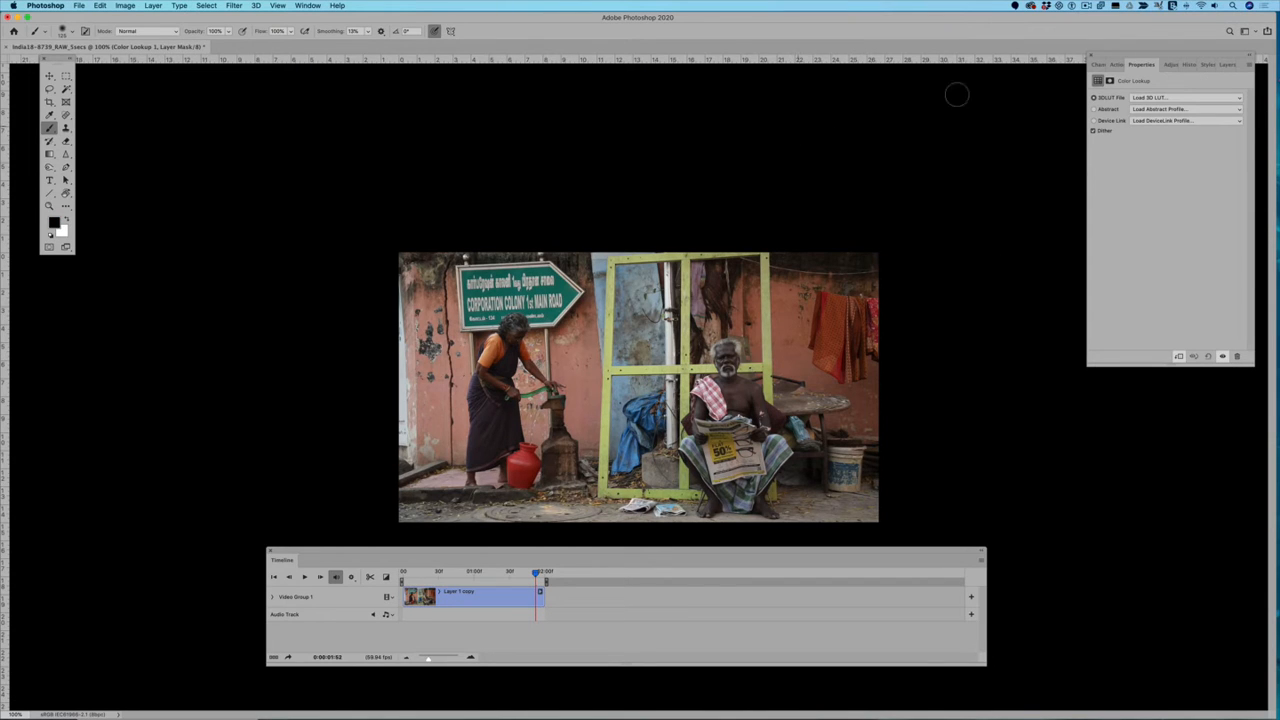
left_click(1150, 97)
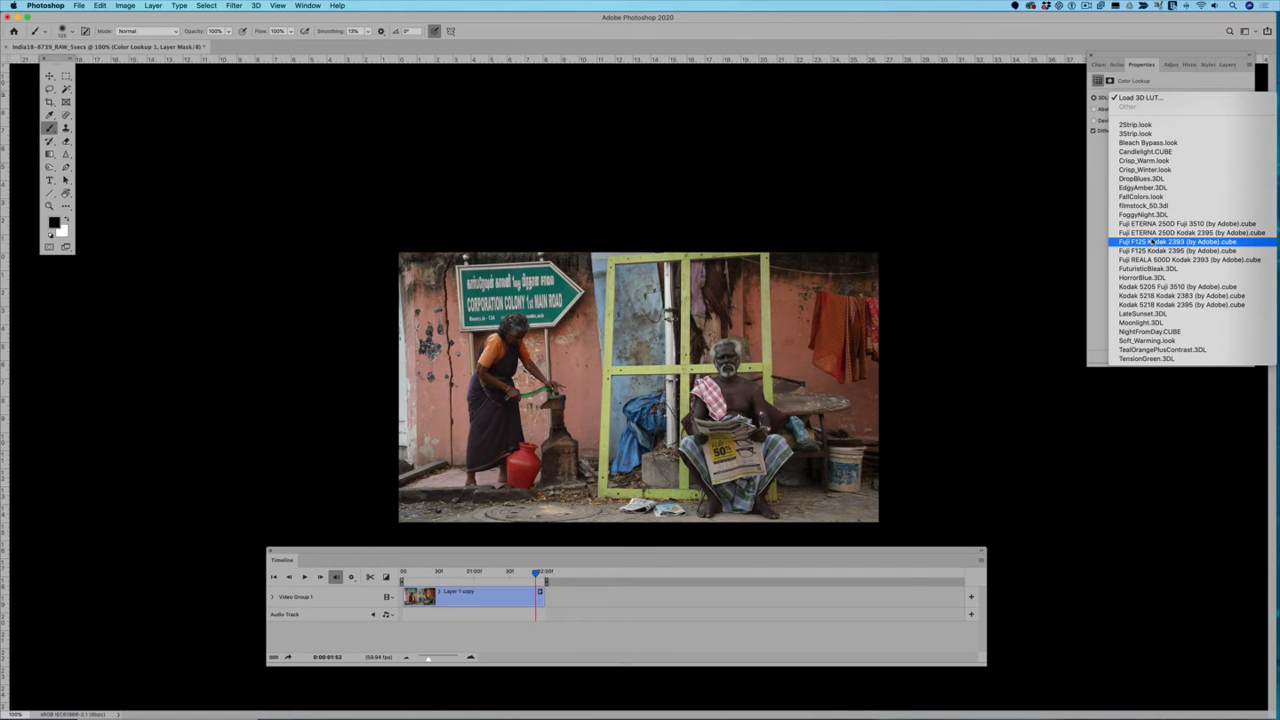
left_click(1153, 242)
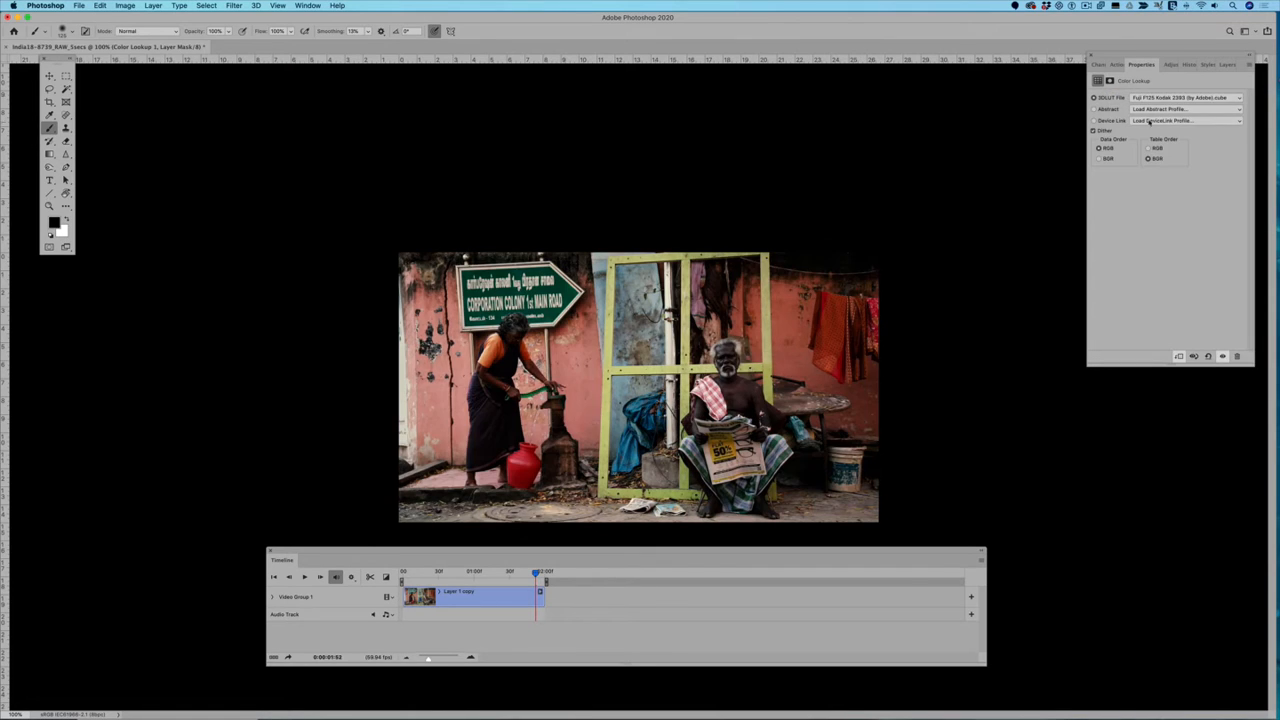
Step: Try the Kodak 5205 Fuji 3510 LUT on the Color Lookup layer and switch it to NightFromDay.CUBE
left_click(1154, 97)
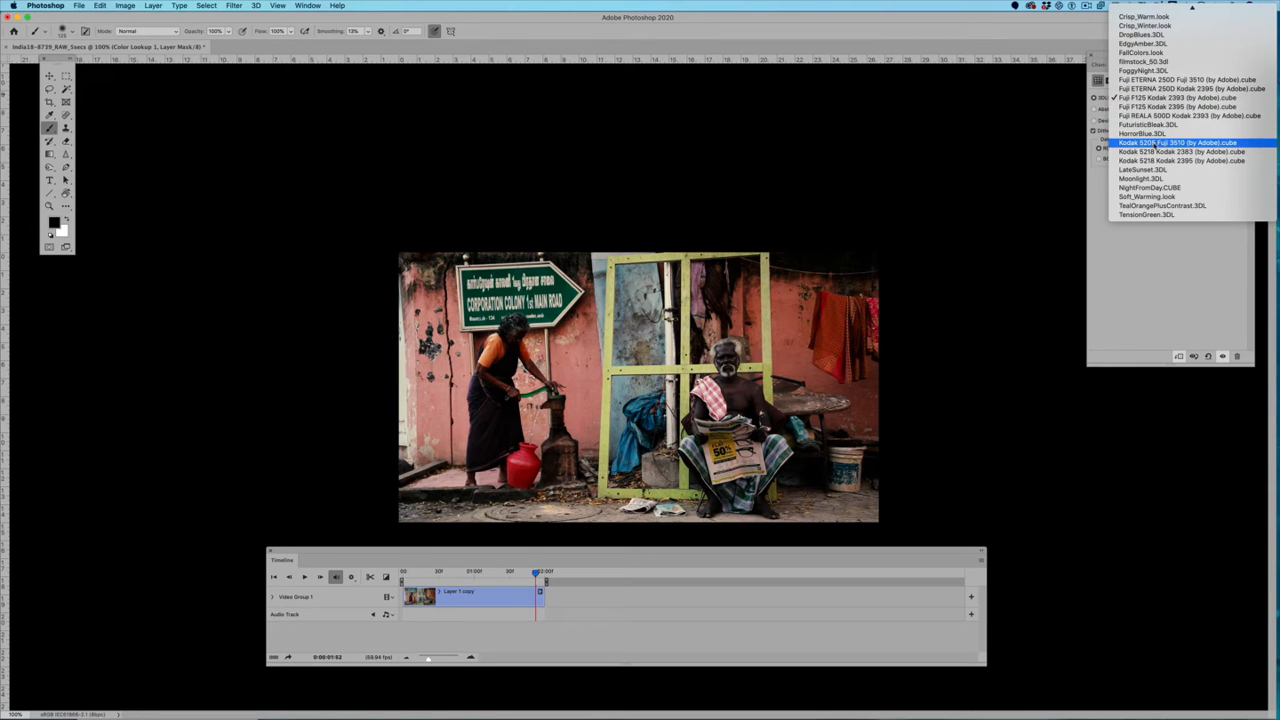
left_click(1155, 143)
left_click(1177, 97)
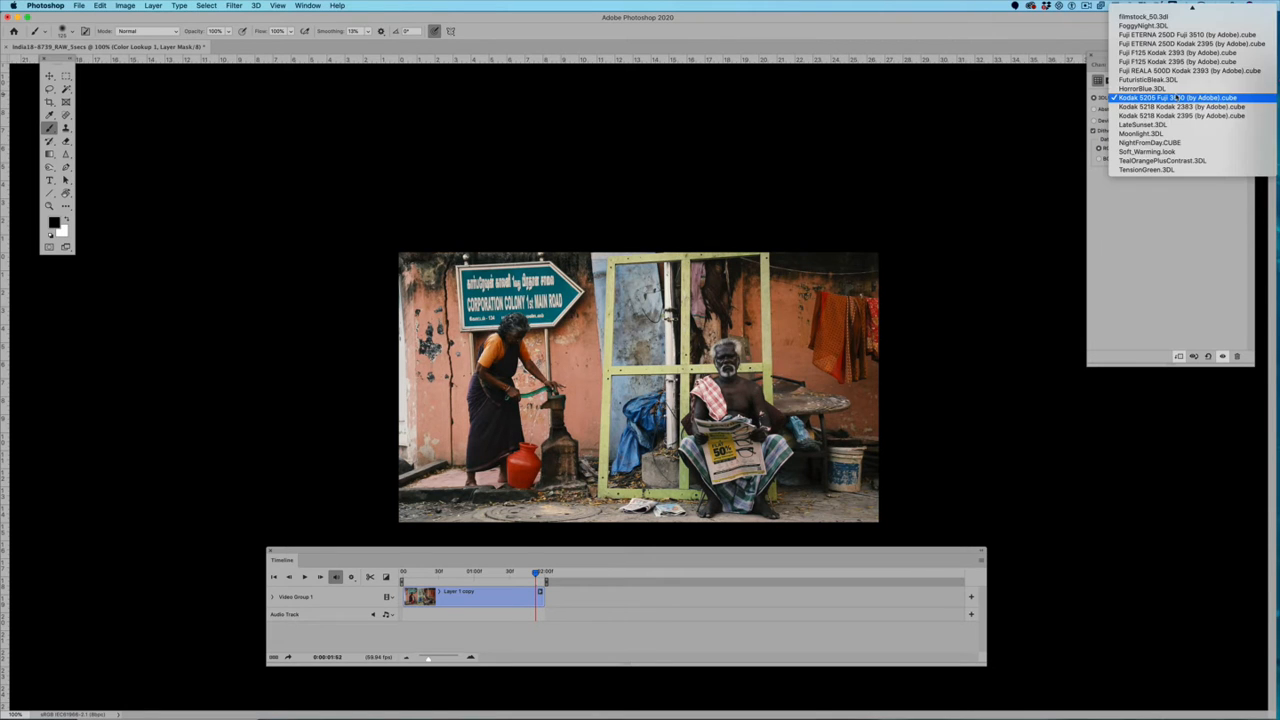
left_click(1176, 143)
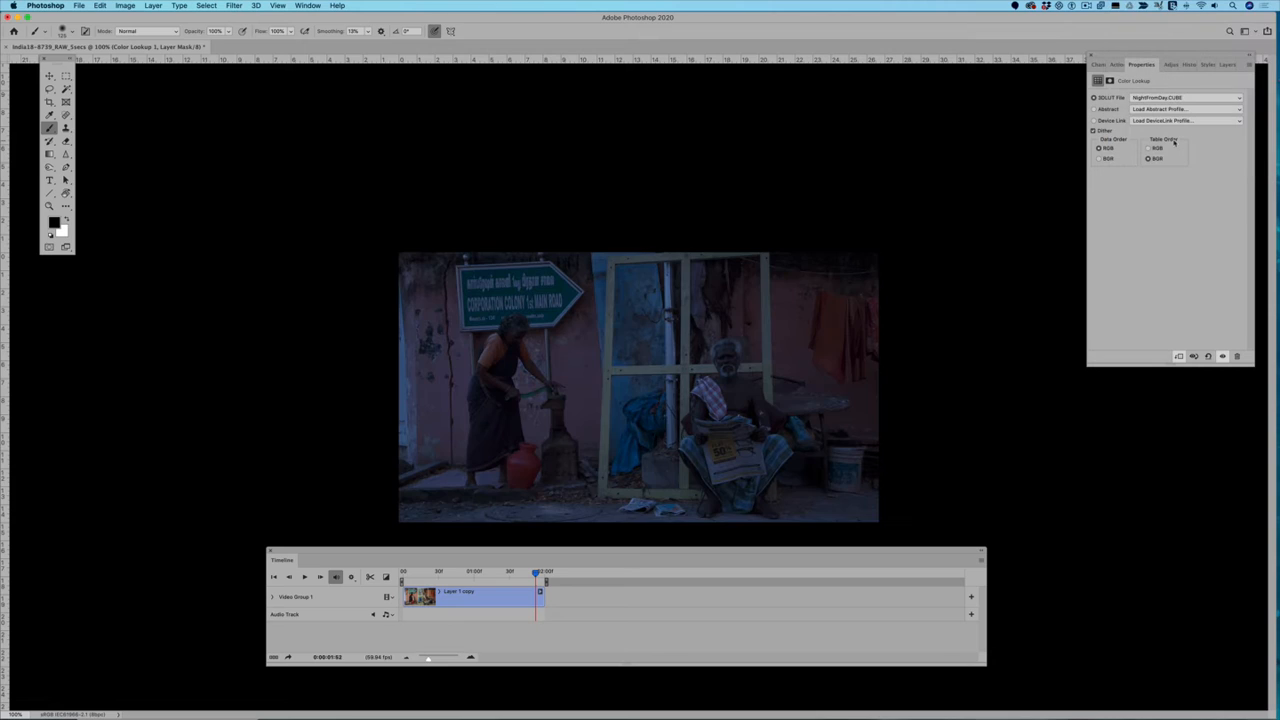
left_click(1170, 97)
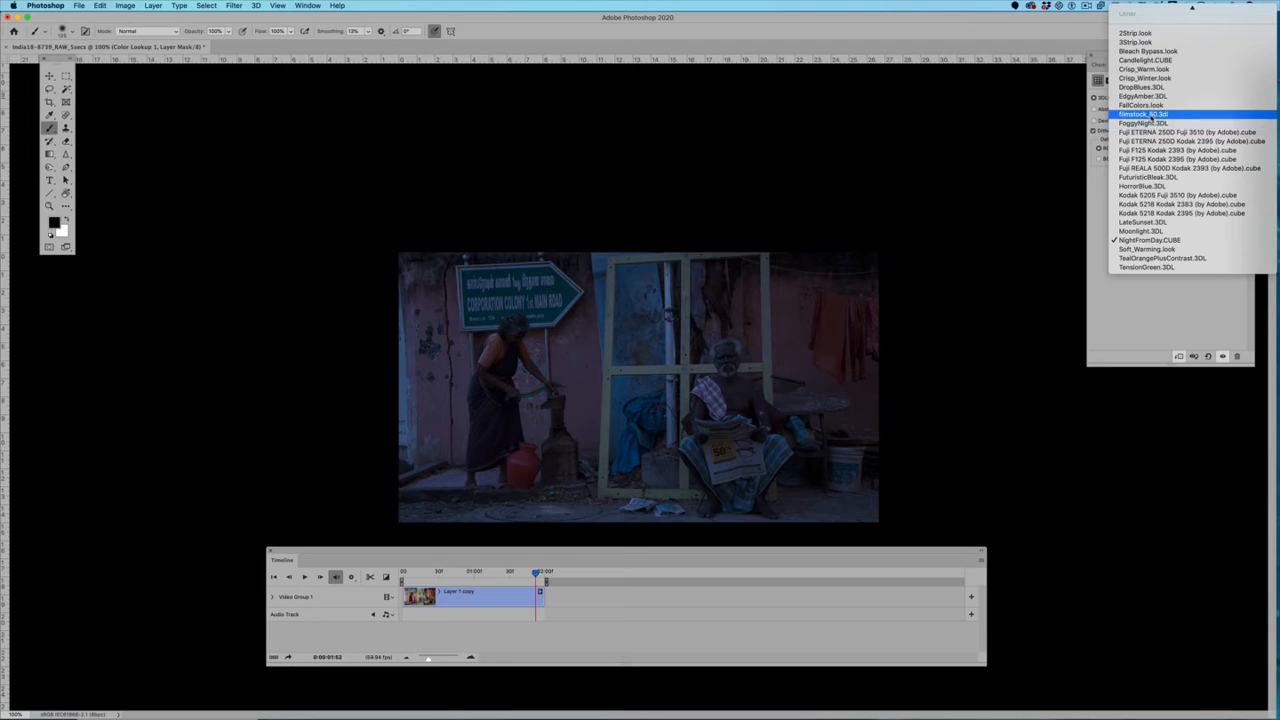
left_click(992, 148)
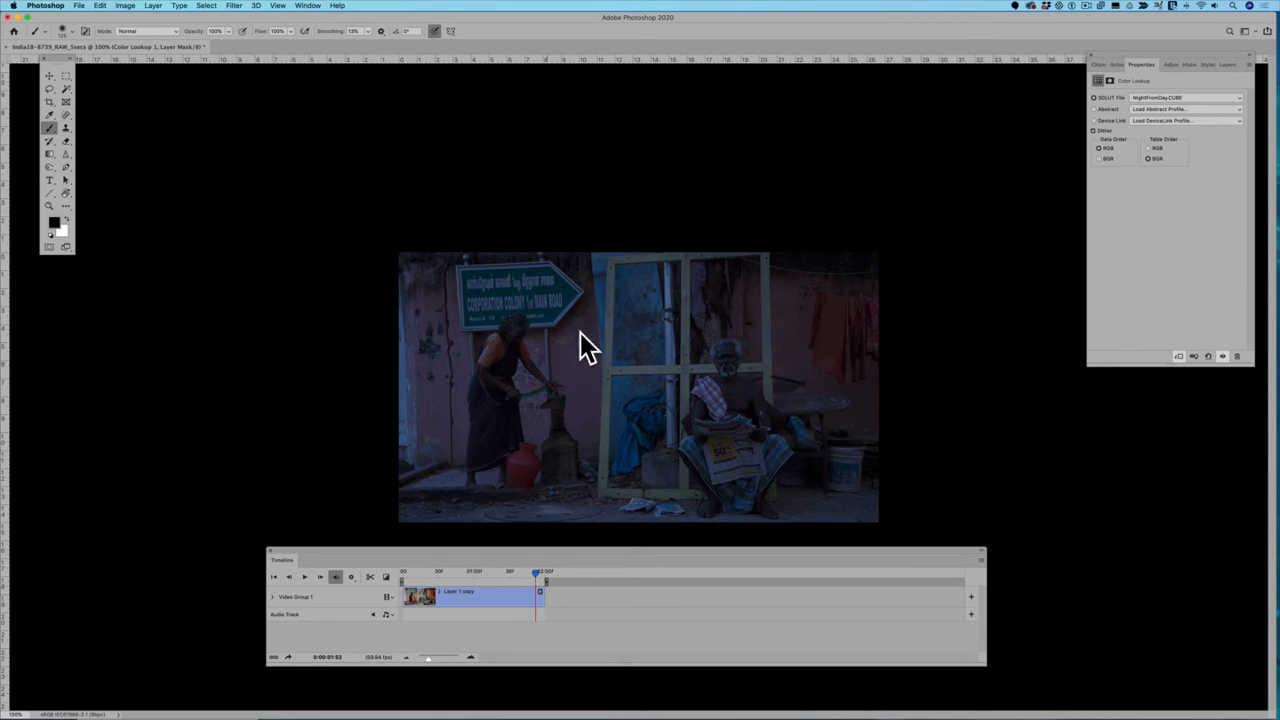
Step: Reduce the Color Lookup layer's opacity to about 60%, and delete the layer
left_click(1224, 64)
left_click(1200, 95)
left_click_drag(1197, 107, 1182, 107)
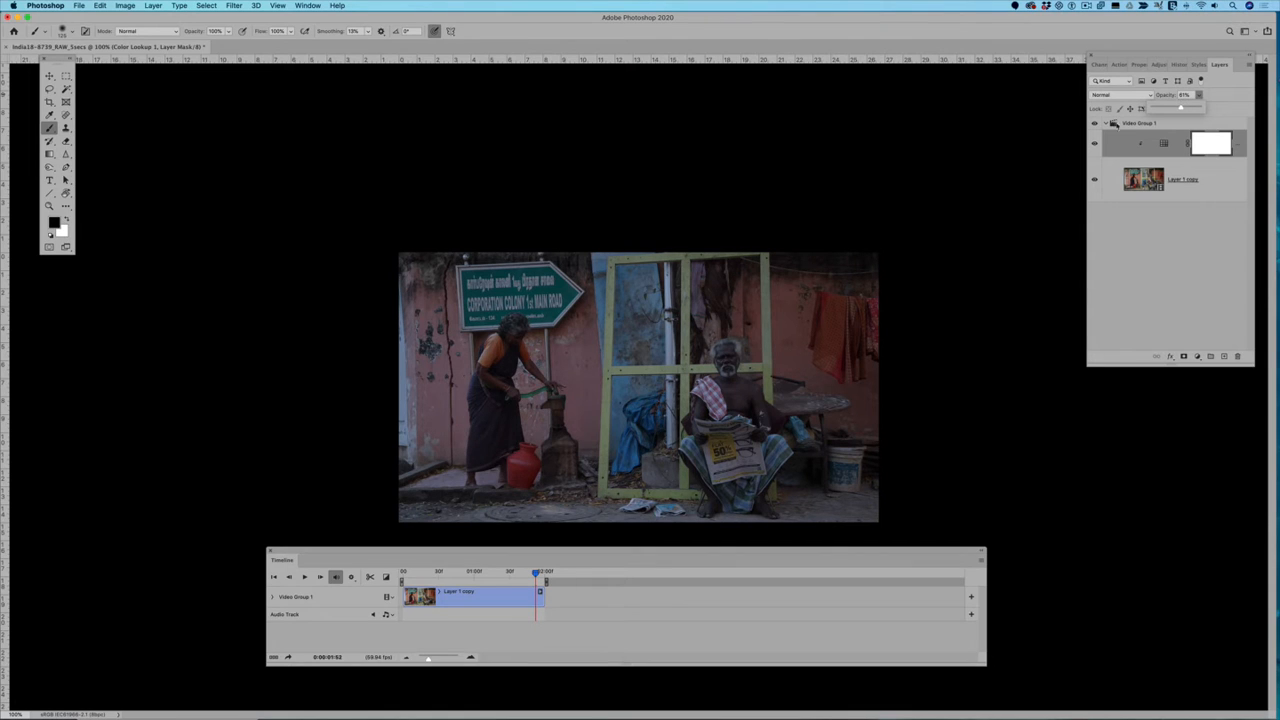
left_click_drag(1126, 153, 1241, 356)
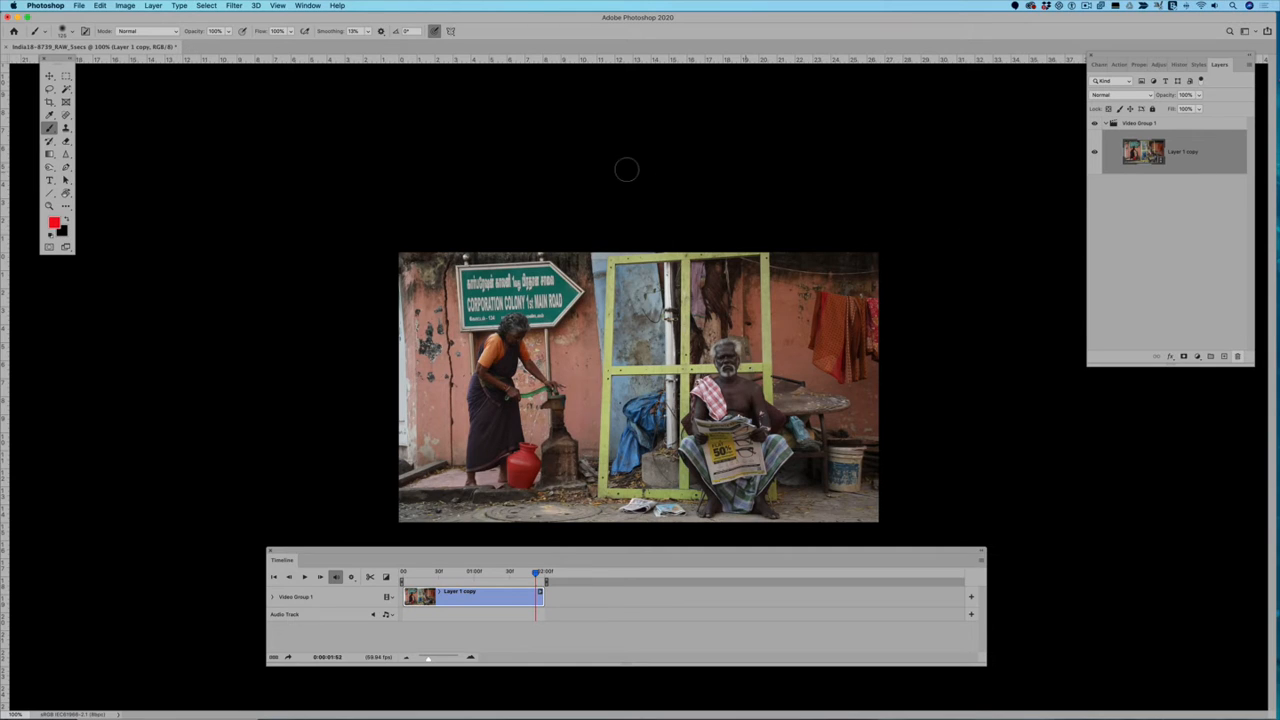
Step: Convert the Layer 1 copy video layer to a Smart Object and move the playhead back near the clip's start
left_click(234, 6)
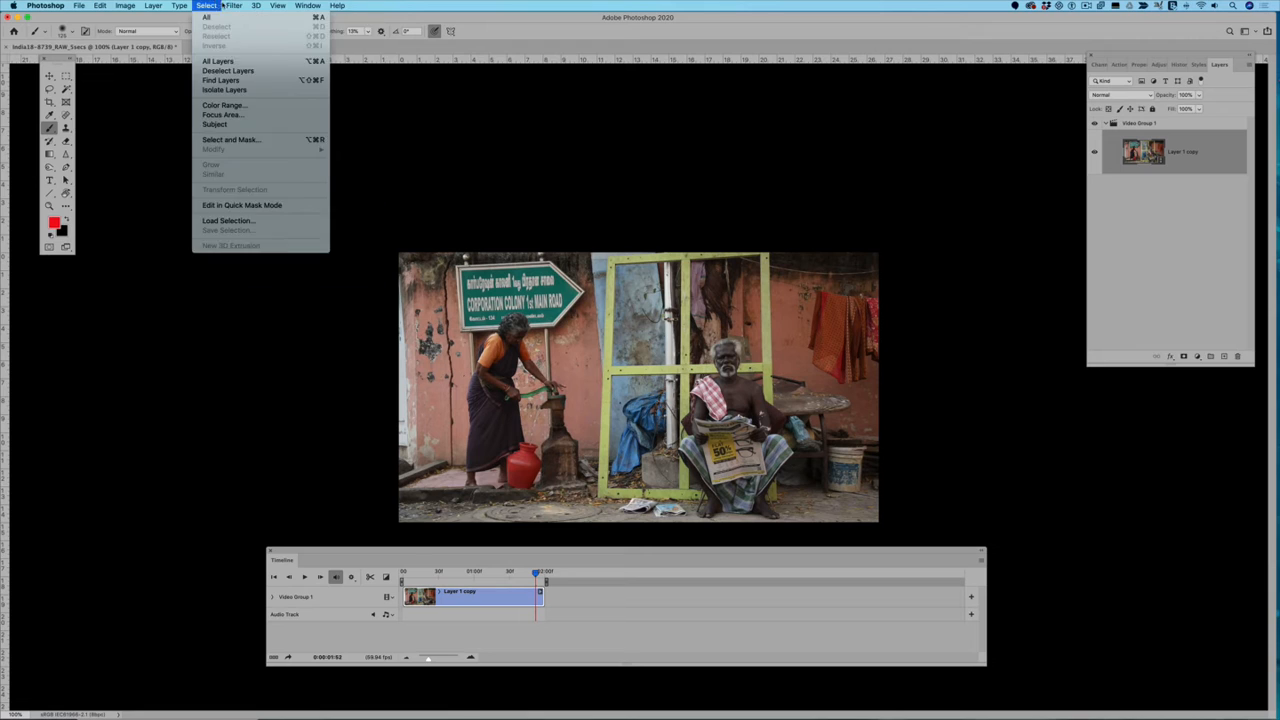
left_click(234, 6)
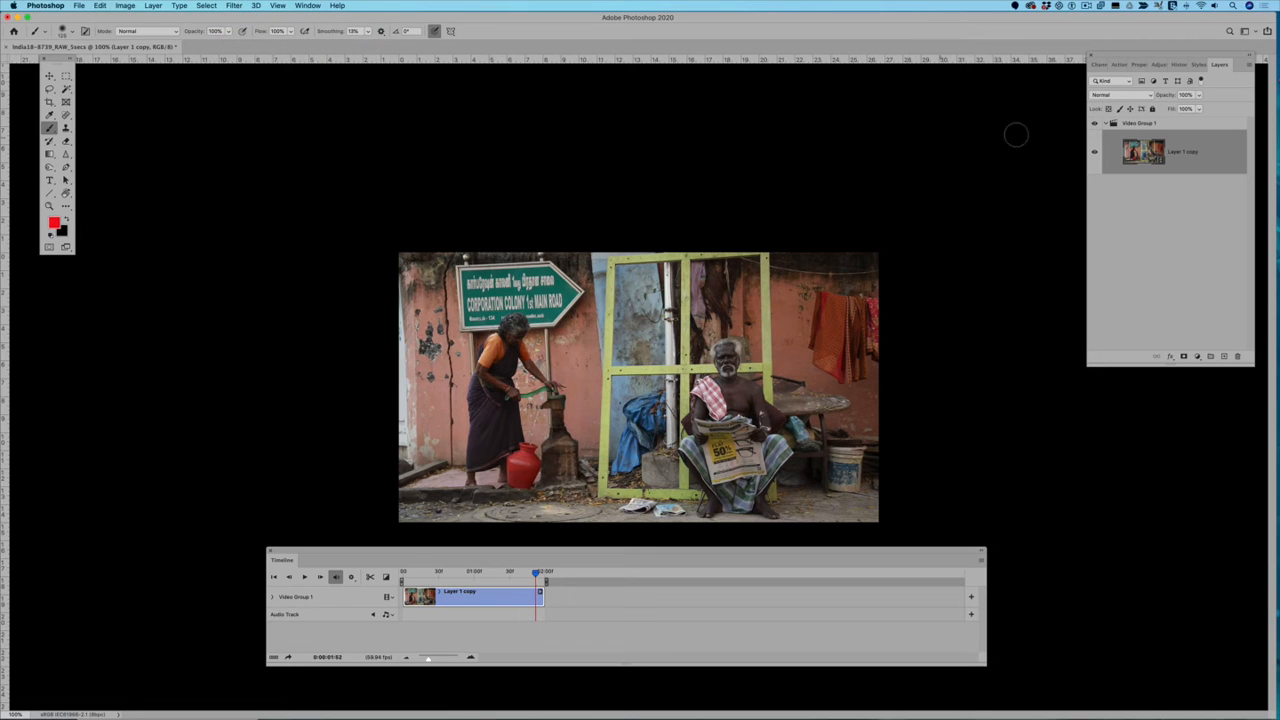
right_click(1191, 160)
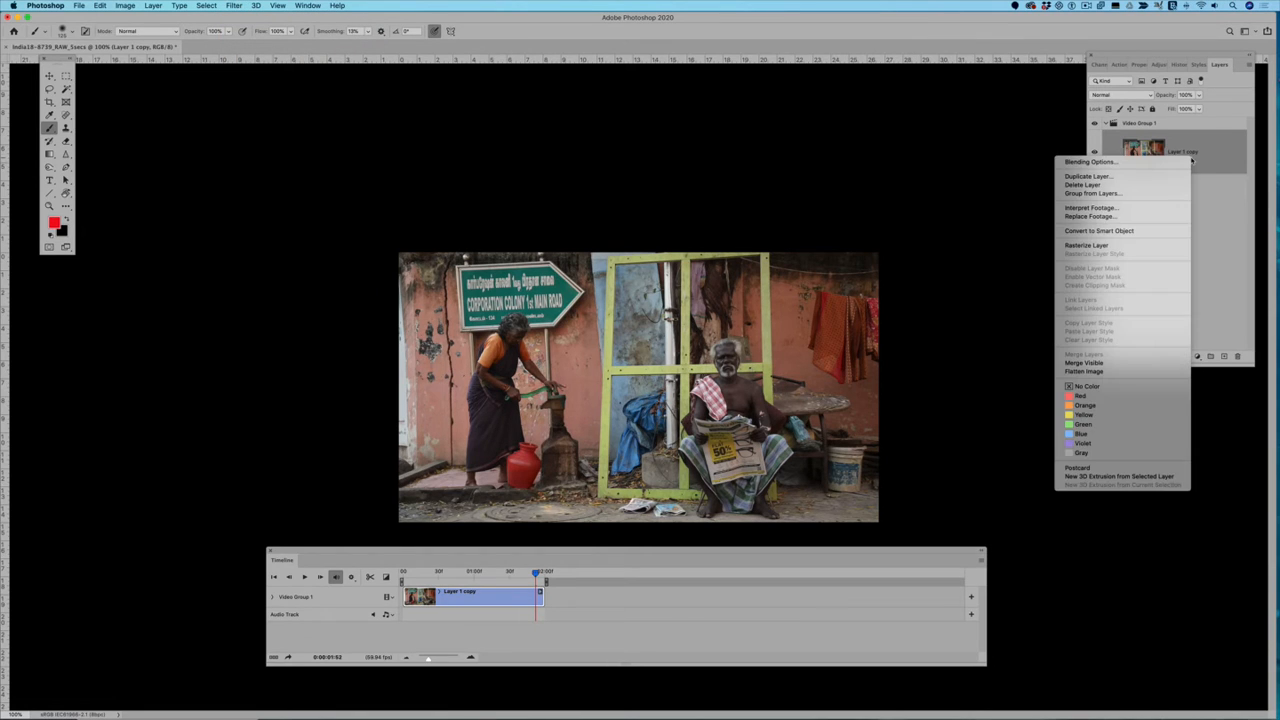
left_click(1141, 231)
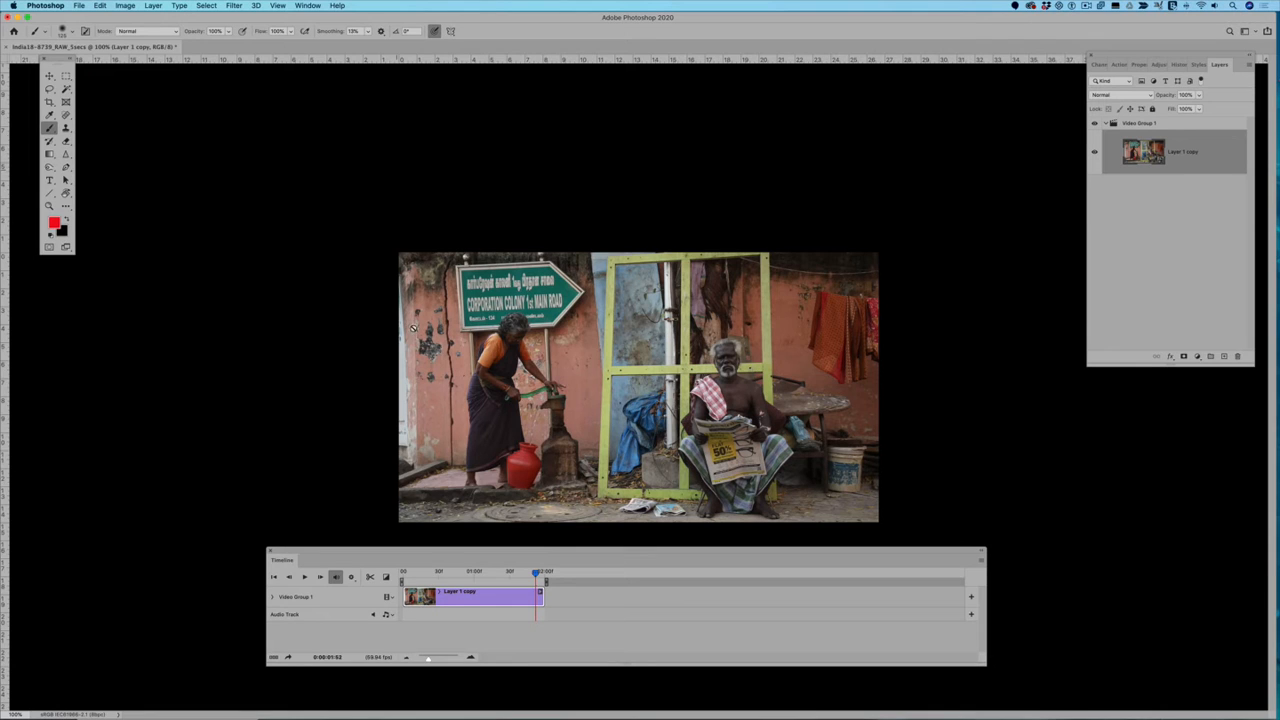
left_click_drag(535, 573, 405, 573)
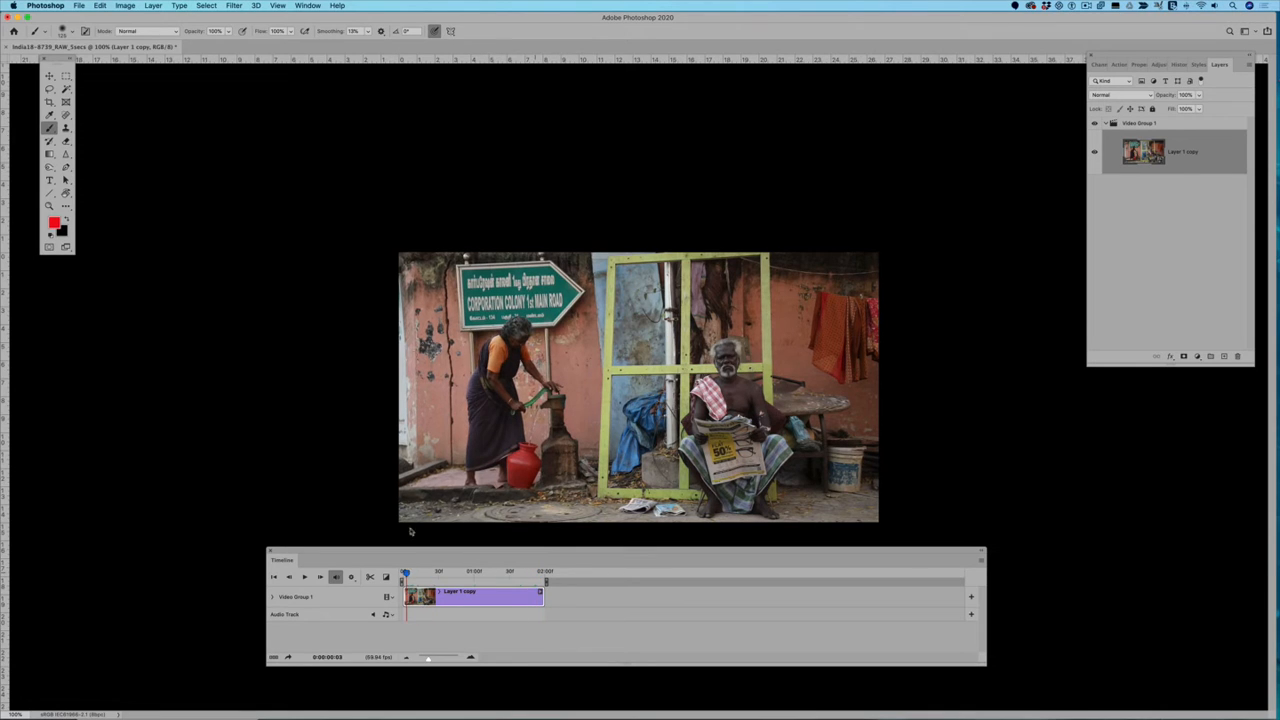
Step: Open the Camera Raw Filter for the Layer 1 copy Smart Object and shrink its dialog to uncover the canvas
left_click(234, 6)
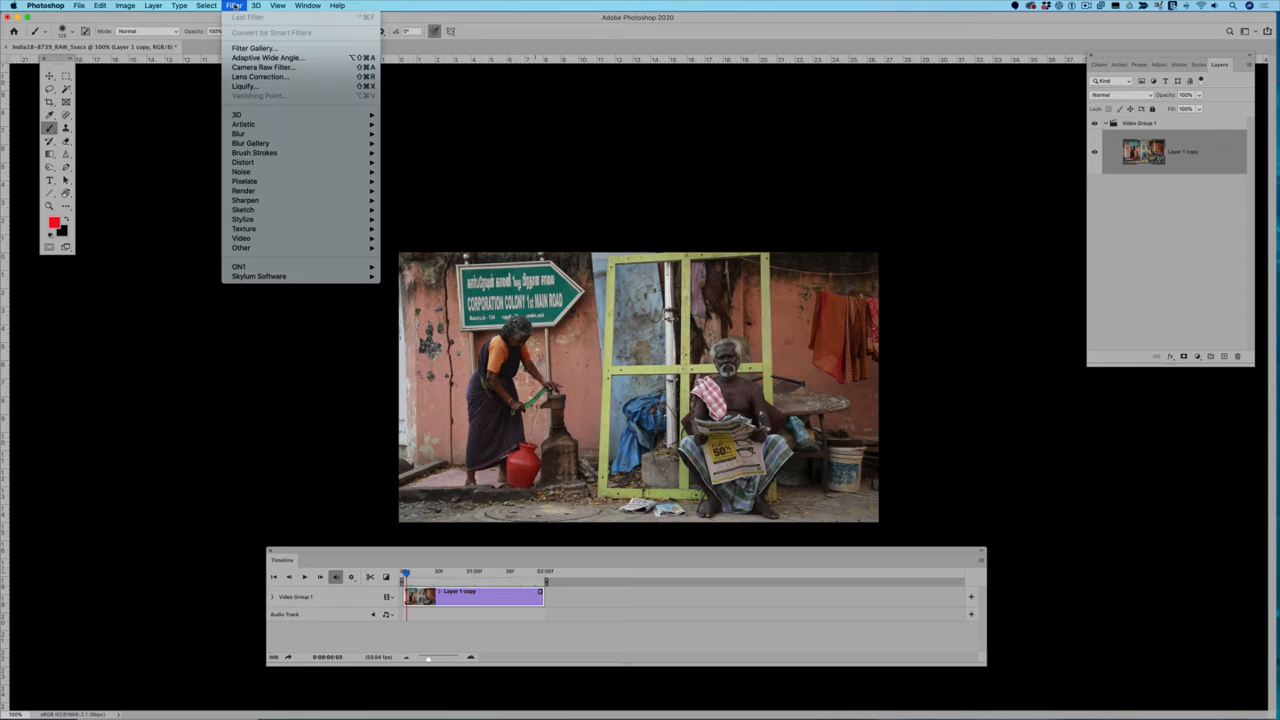
left_click(861, 125)
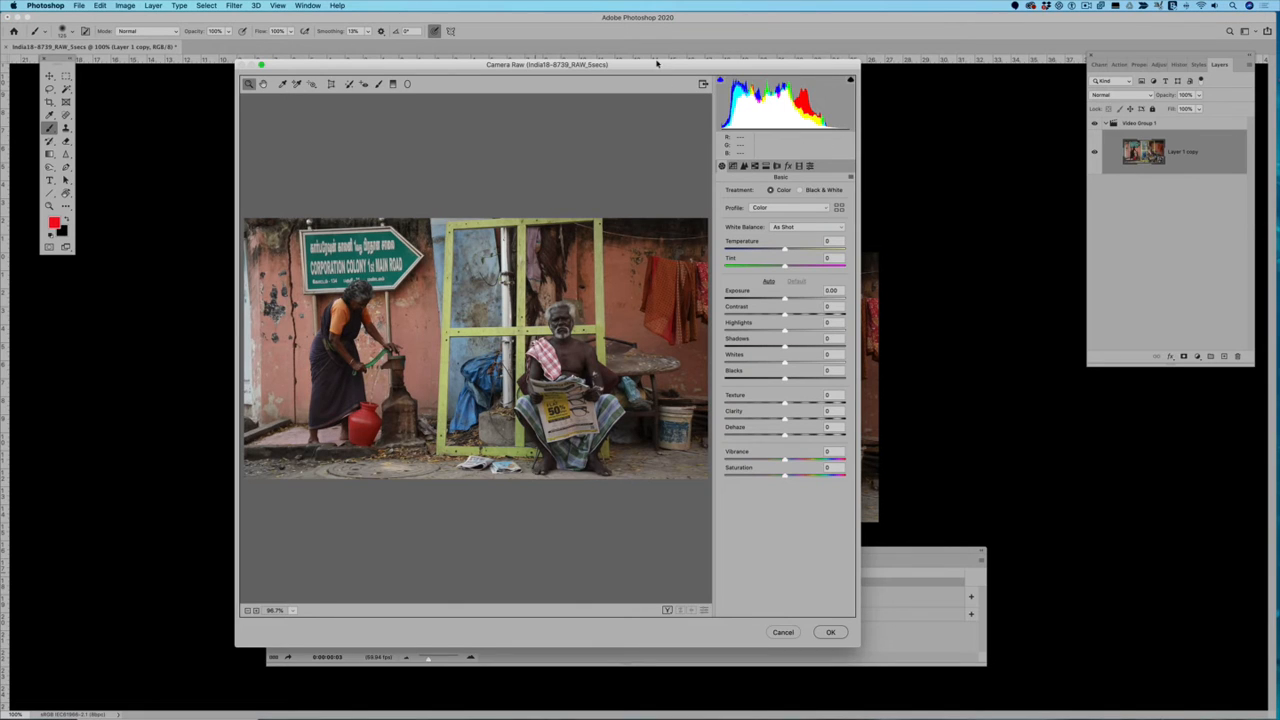
left_click_drag(657, 64, 1076, 28)
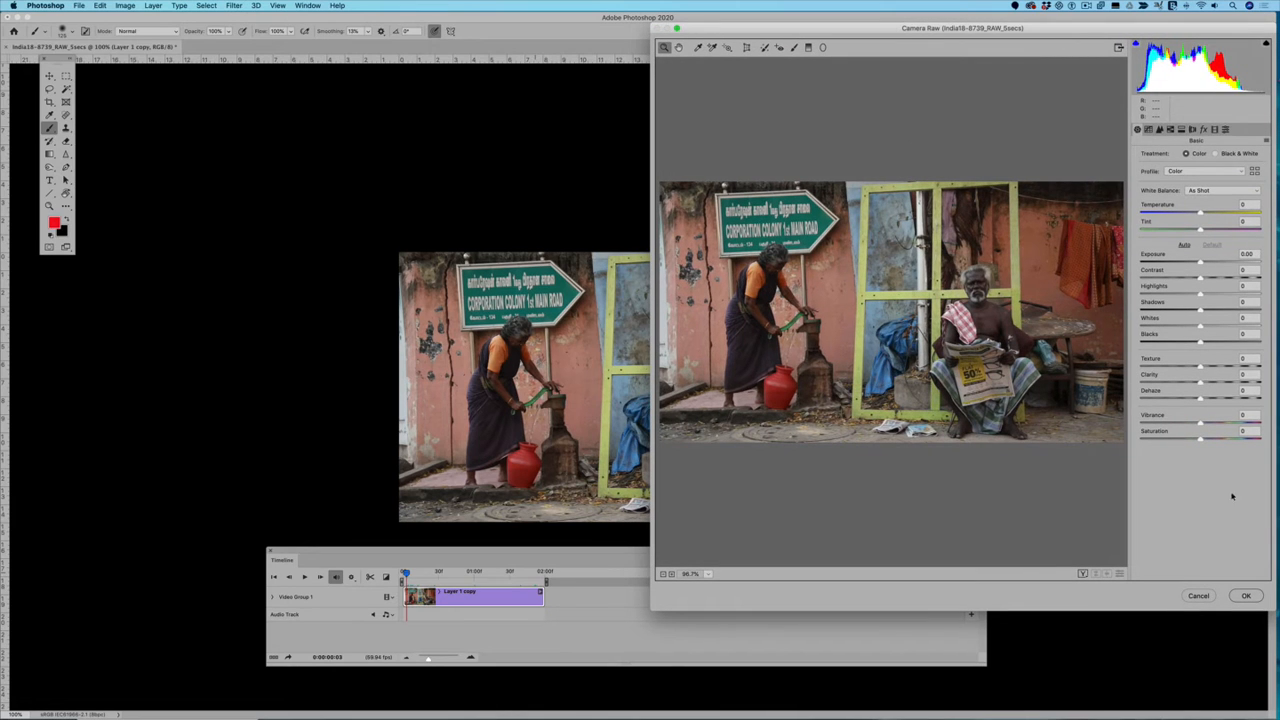
left_click_drag(659, 601, 770, 298)
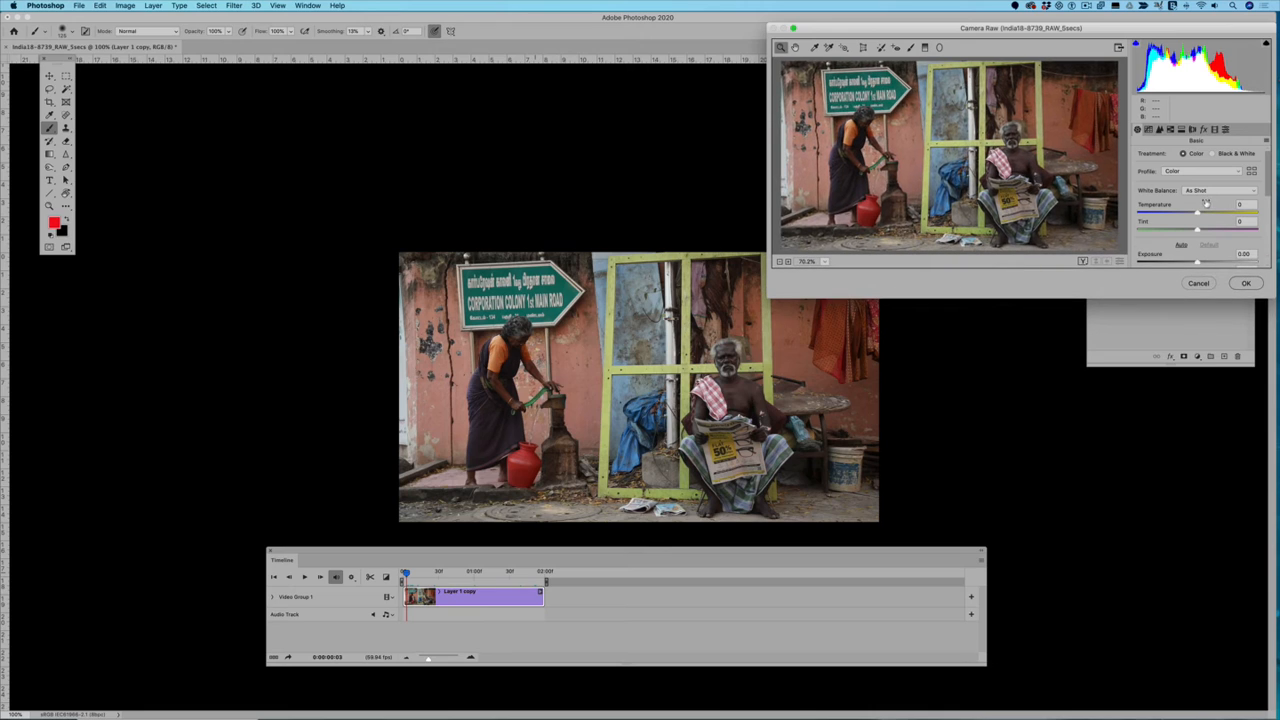
Step: Raise the Camera Raw exposure to +0.60 and enlarge the dialog so all Basic adjustments fit
scroll(1205, 202, "down", 2)
scroll(1203, 195, "up", 2)
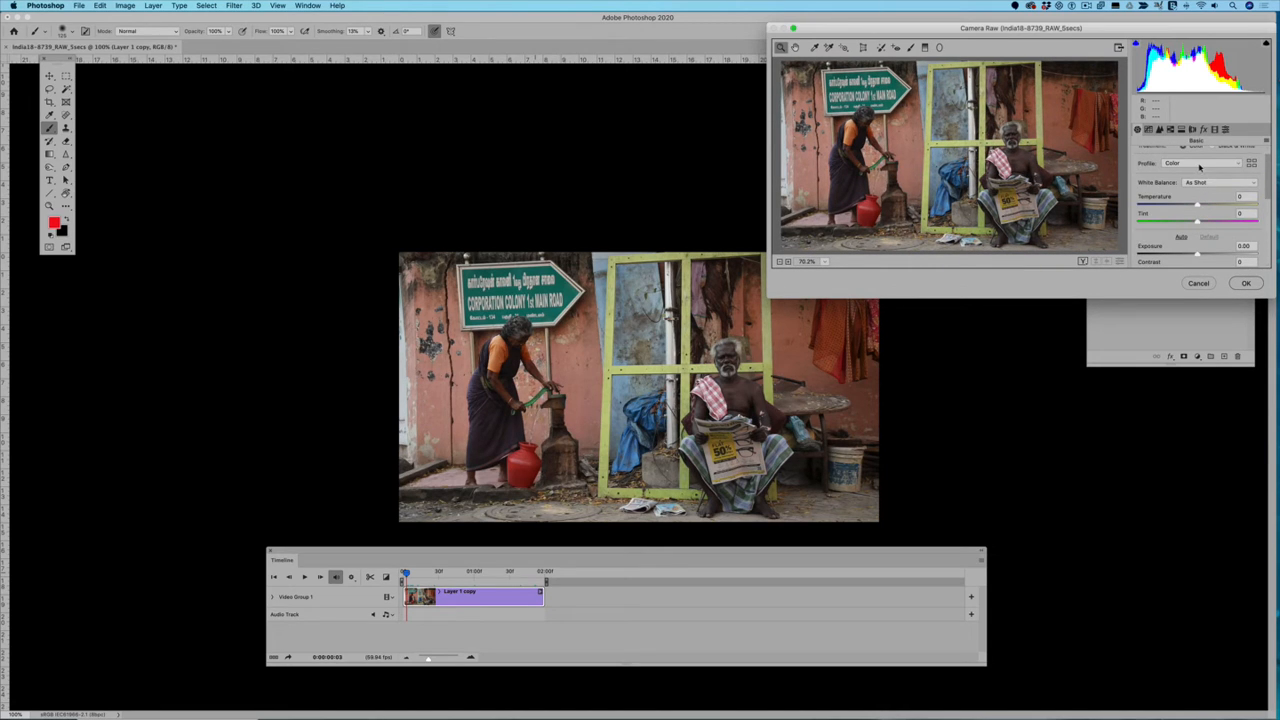
scroll(1199, 167, "up", 1)
scroll(1199, 172, "down", 3)
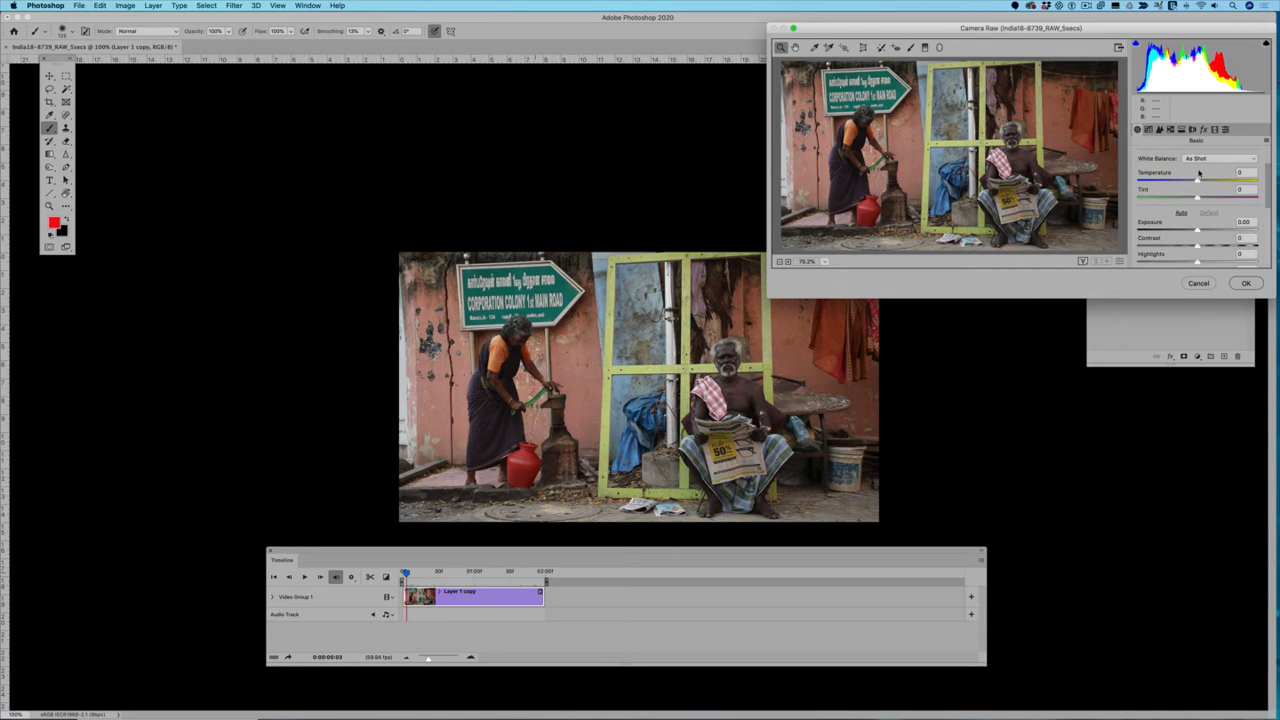
mouse_move(1199, 217)
left_mouse_down()
mouse_move(1225, 217)
mouse_move(1203, 215)
left_mouse_up()
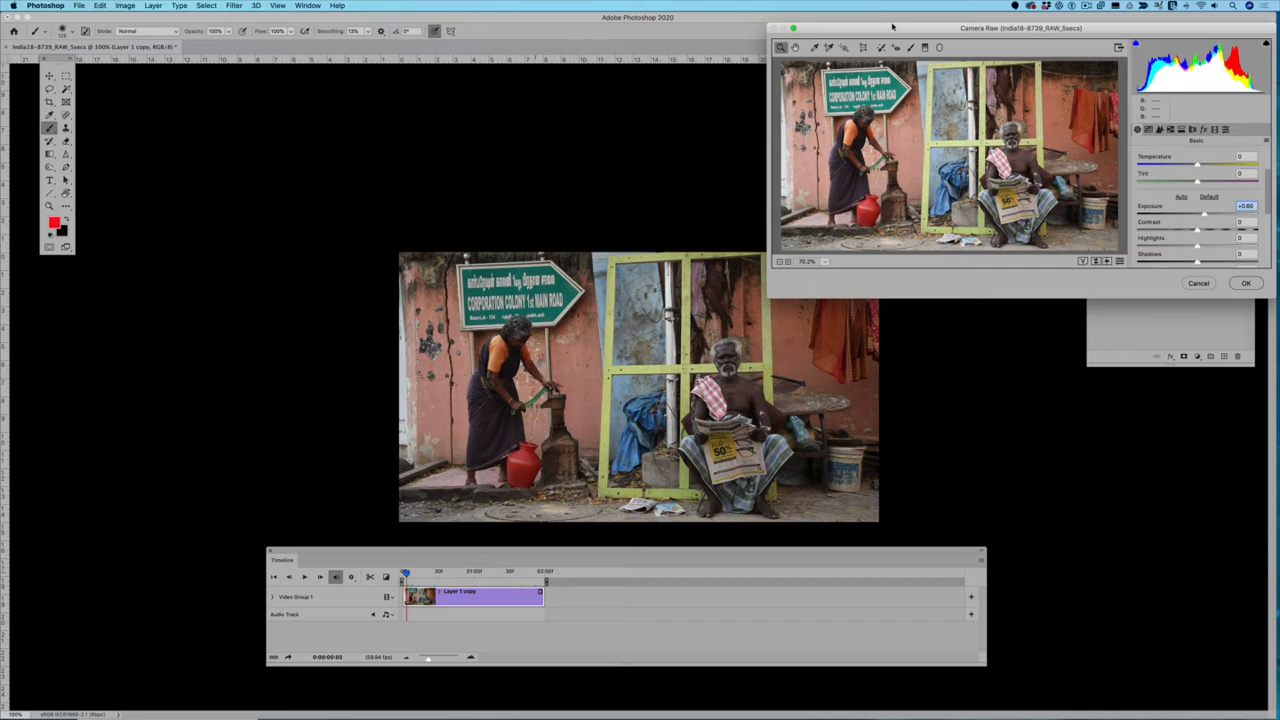
left_click_drag(893, 31, 408, 84)
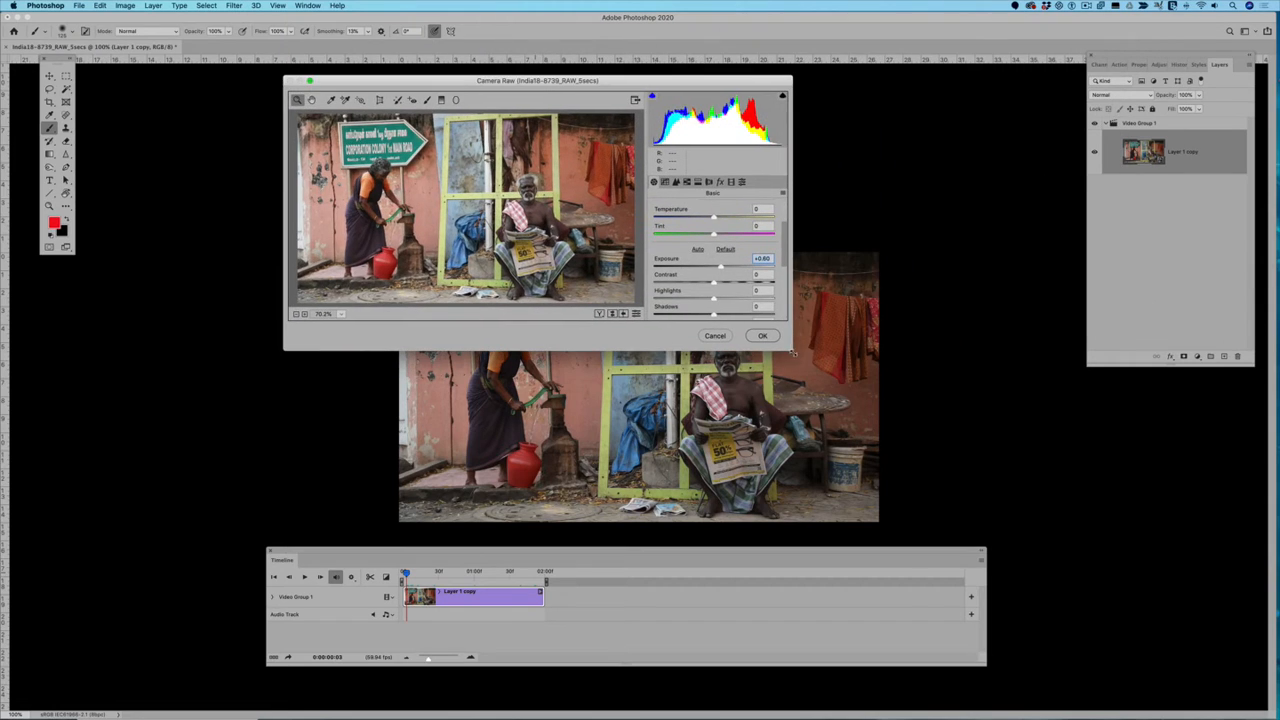
left_click_drag(791, 349, 1062, 719)
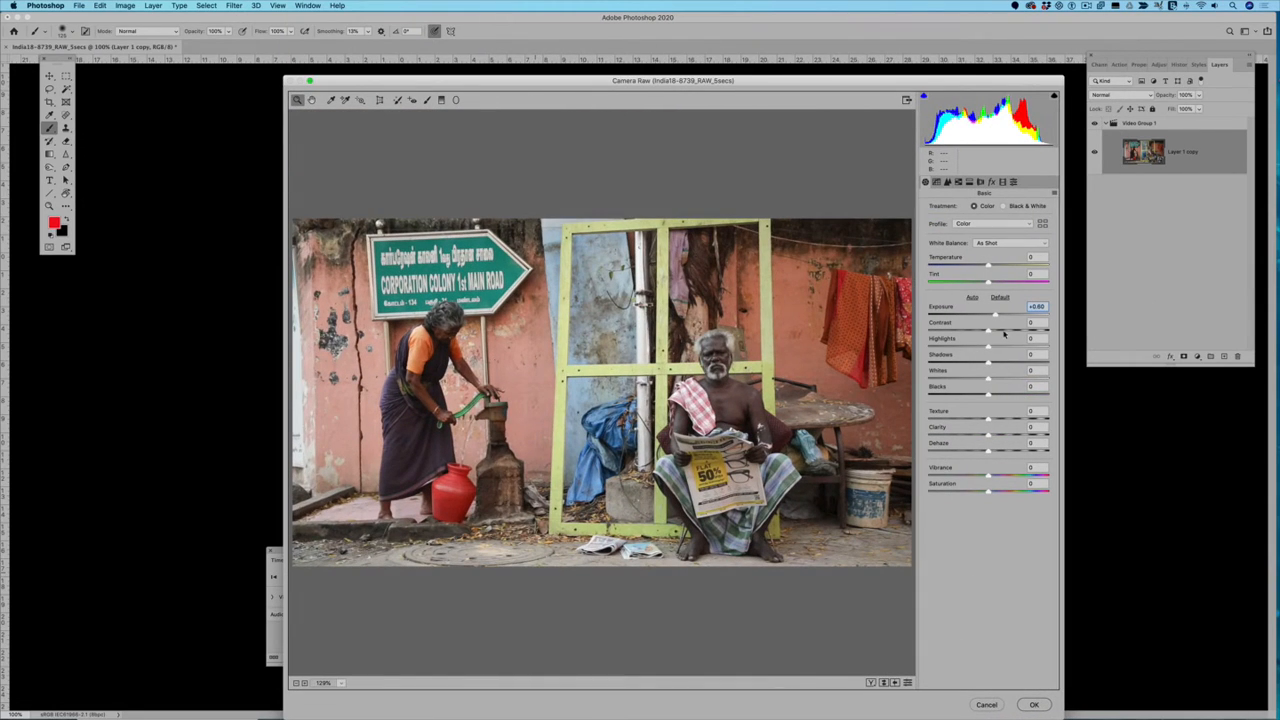
Step: Set Exposure to +0.65, Highlights to -39, Shadows to -4, Texture to +38, Clarity to +18, and White Balance to Auto
left_click_drag(994, 320, 986, 364)
mouse_move(988, 419)
left_mouse_down()
mouse_move(1011, 419)
mouse_move(1005, 435)
mouse_move(979, 434)
mouse_move(1000, 434)
left_mouse_up()
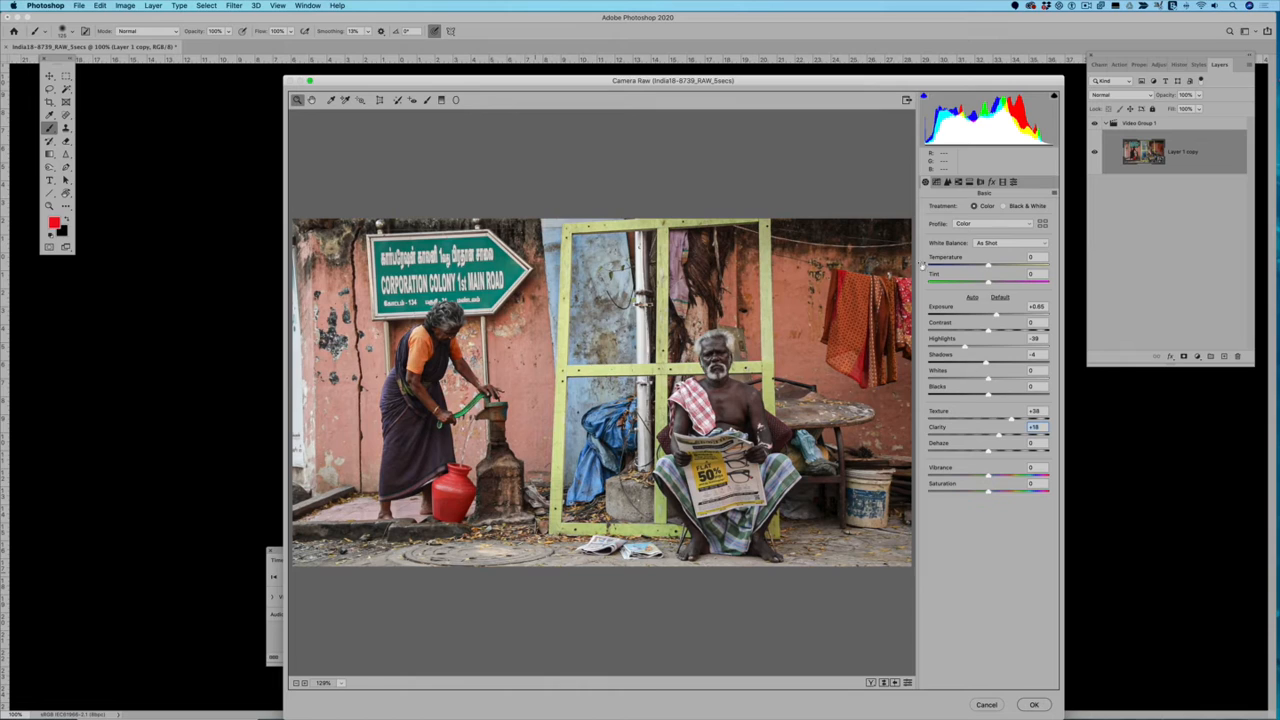
left_click(988, 245)
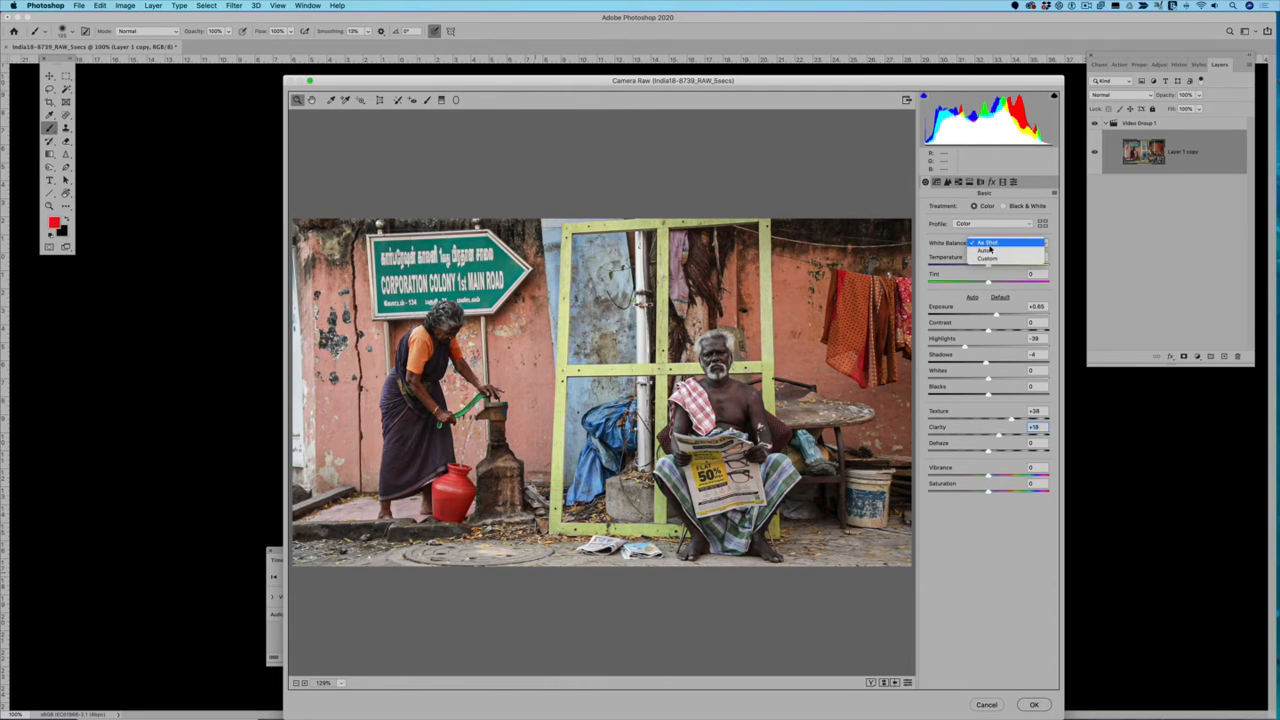
left_click(990, 252)
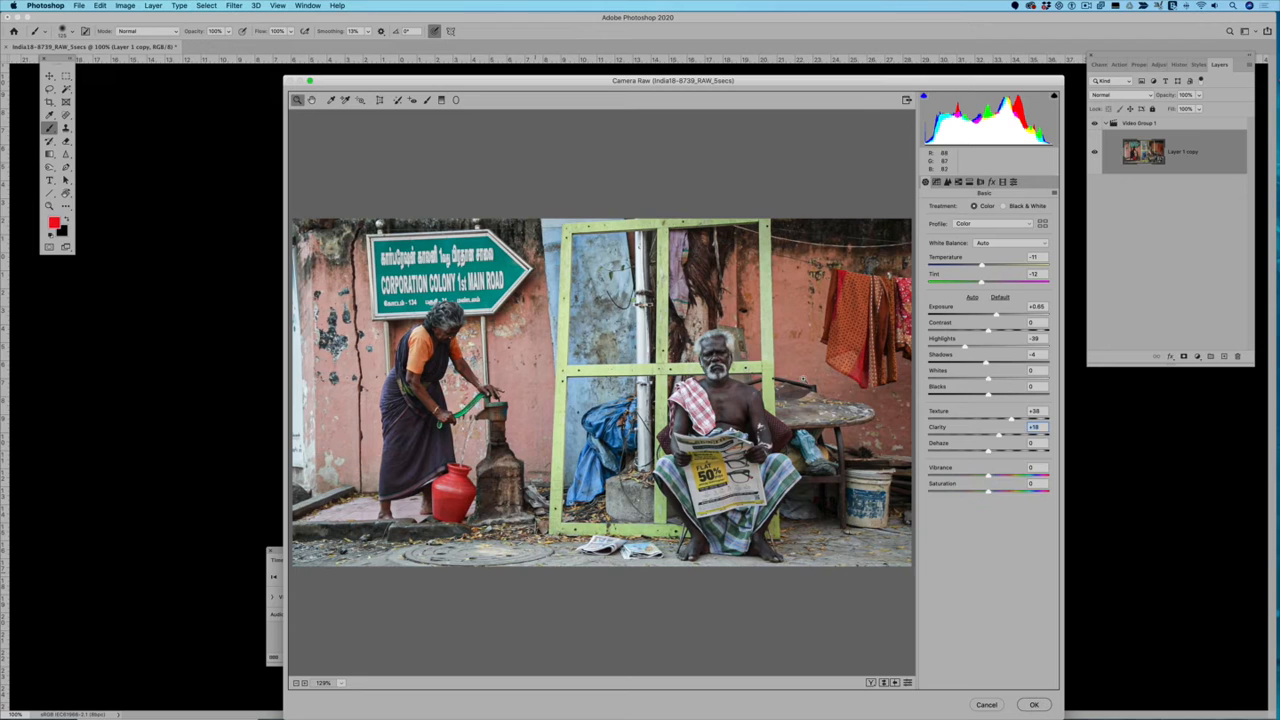
Step: Set Saturation to -100, Clarity to +28 and Blacks to -40, and apply the Camera Raw filter
left_click_drag(957, 493, 870, 487)
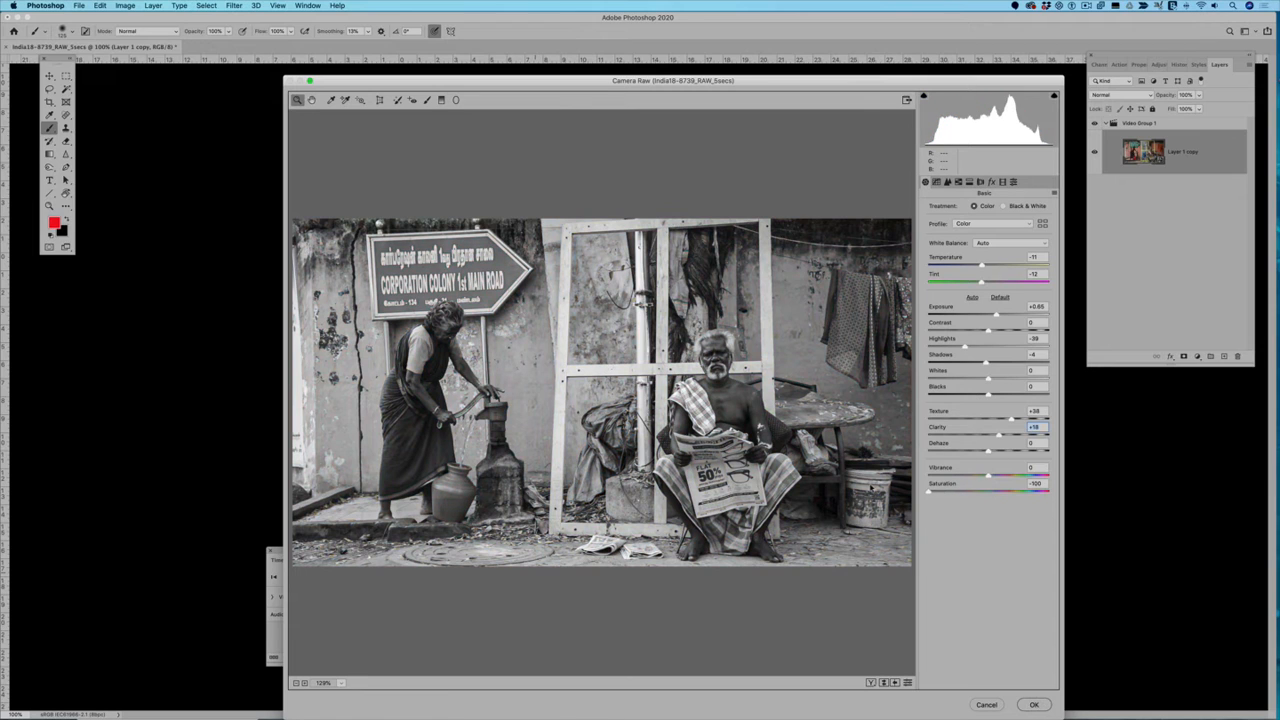
left_click_drag(998, 435, 965, 396)
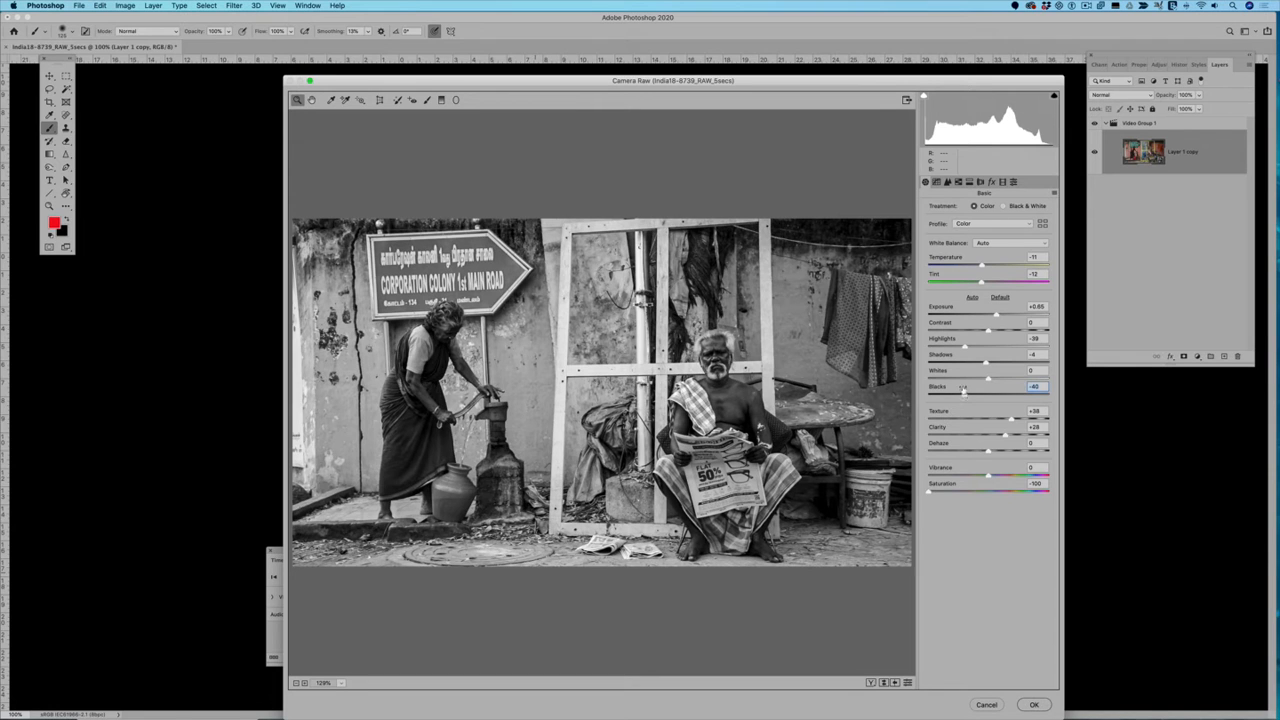
left_click(1034, 705)
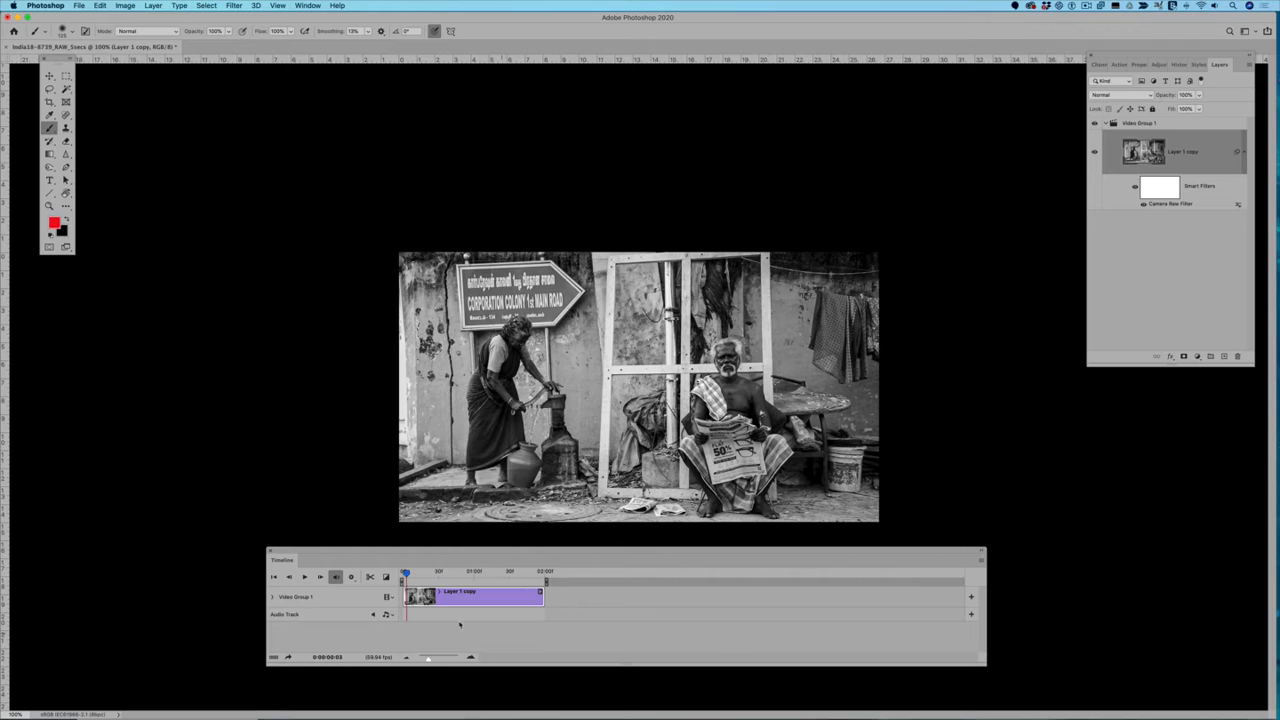
Step: Play back the filtered black-and-white clip and check a frame near its middle
left_click(304, 577)
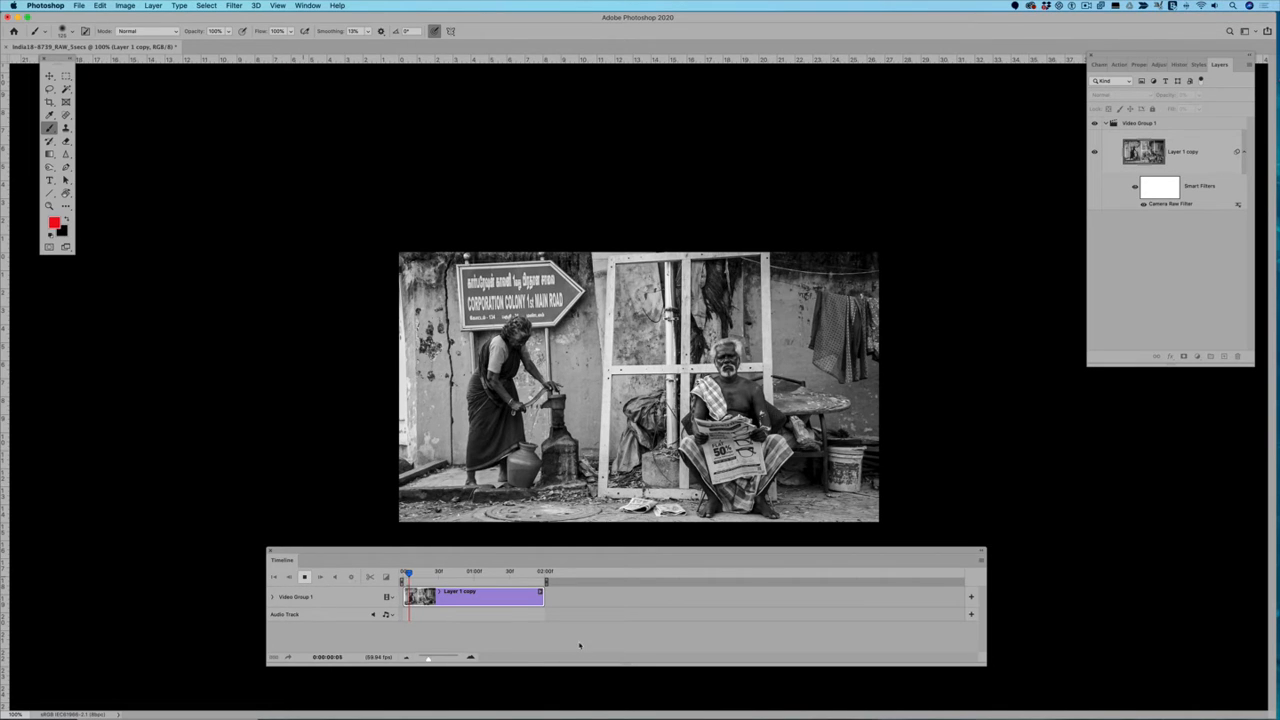
key("space")
key("space")
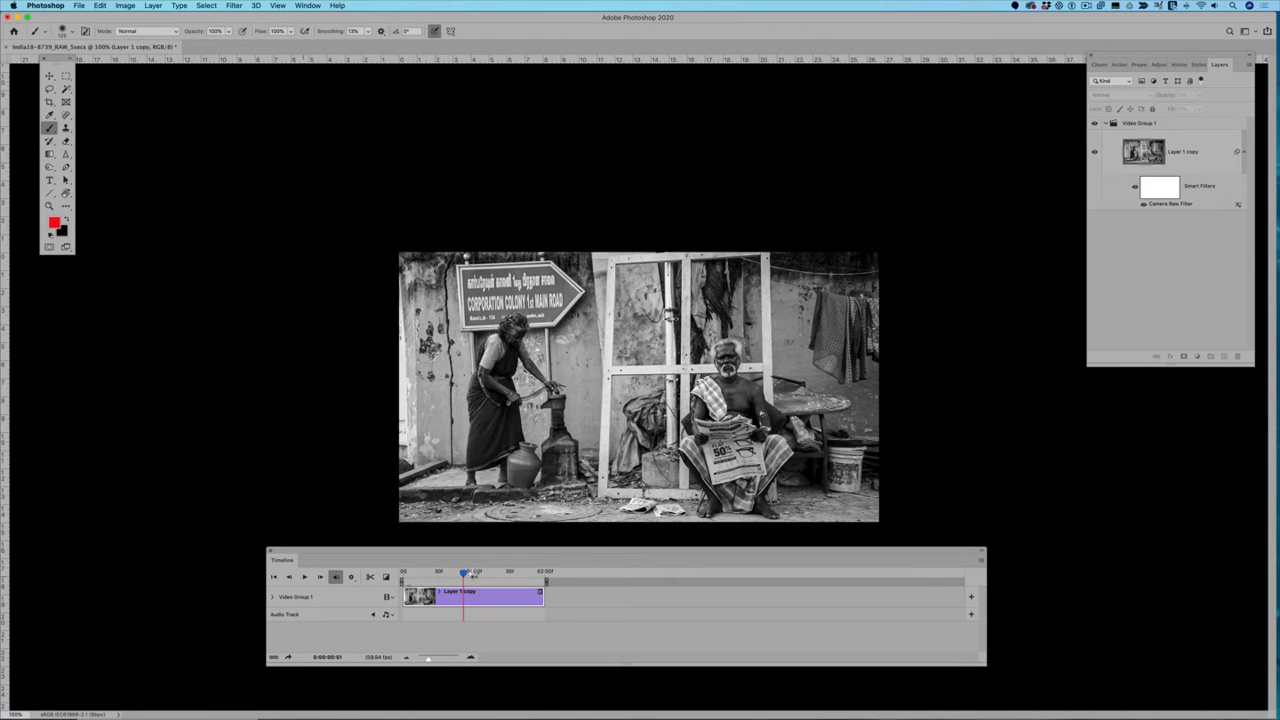
left_click(476, 573)
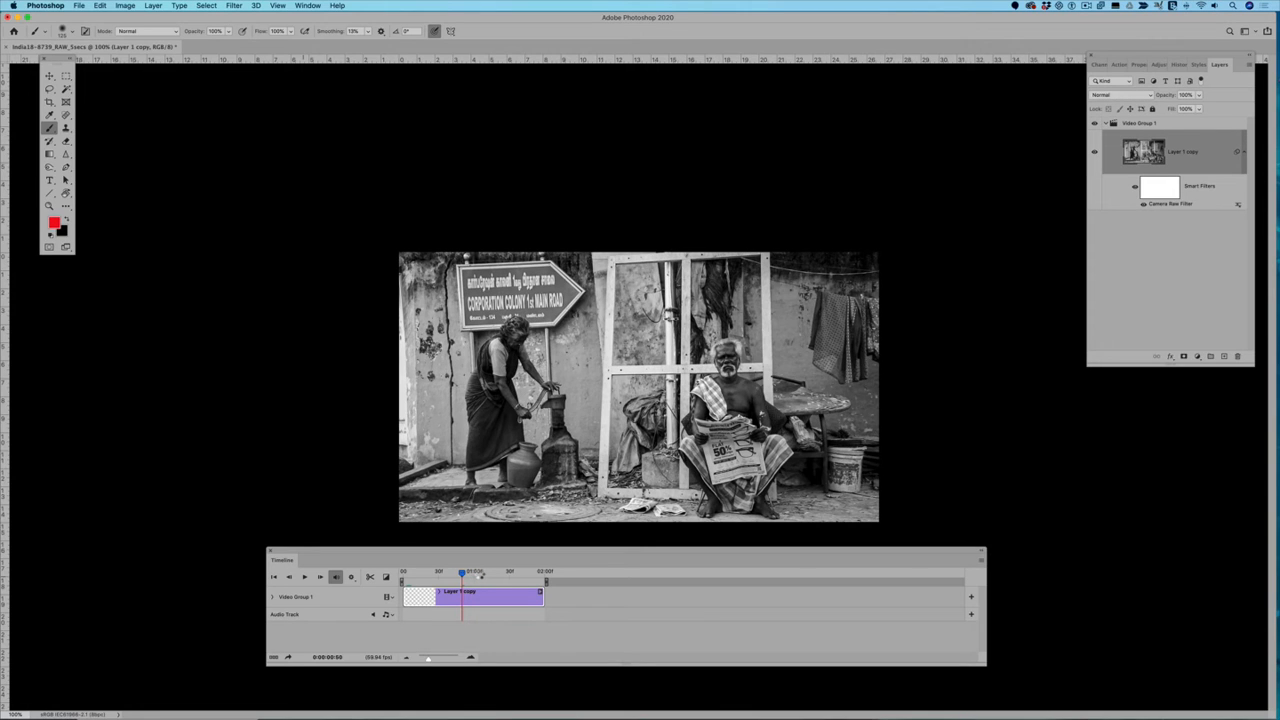
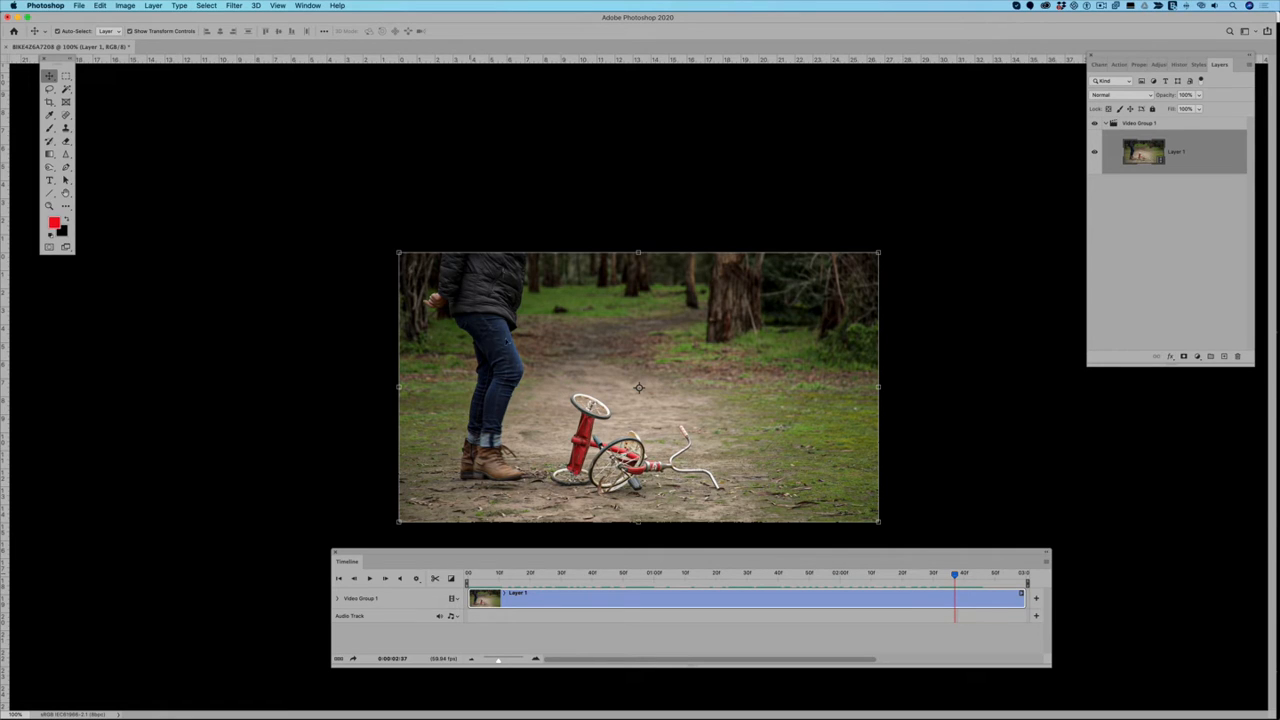
Step: Split the bike clip at about 02:35 on the timeline and delete the part before the cut
mouse_move(956, 577)
left_mouse_down()
mouse_move(1016, 577)
mouse_move(920, 577)
mouse_move(948, 578)
left_mouse_up()
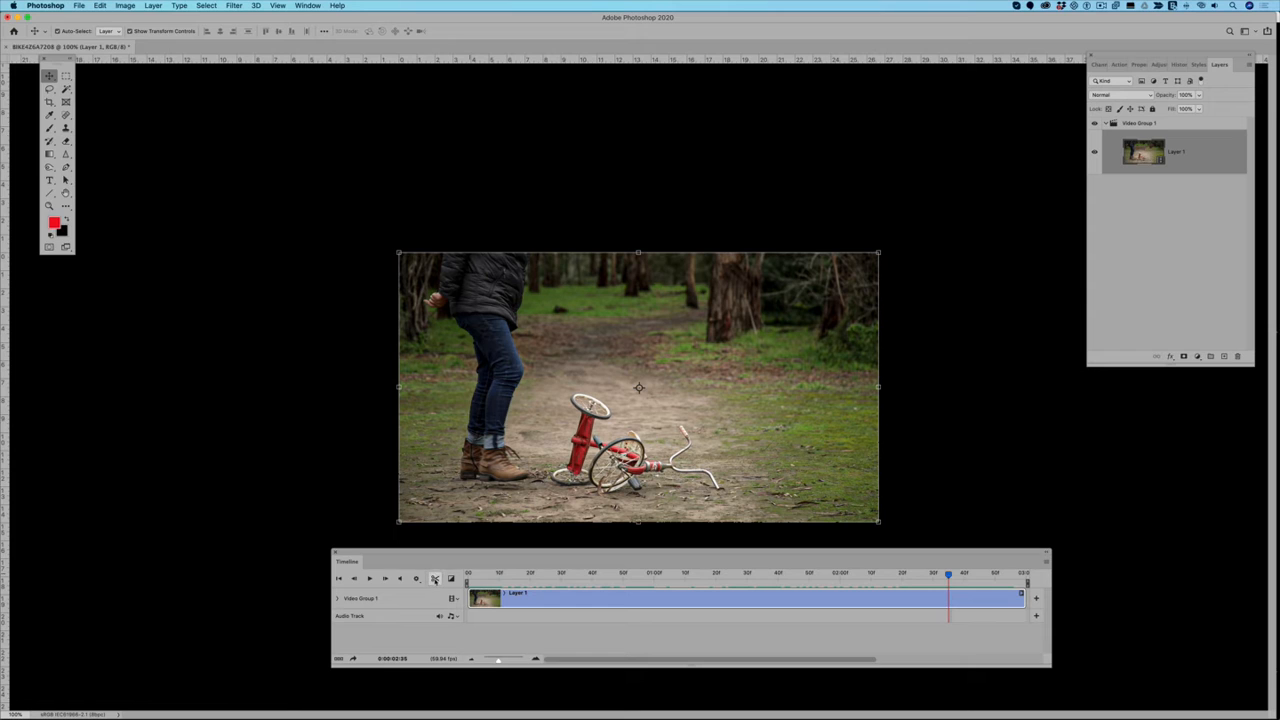
left_click(435, 579)
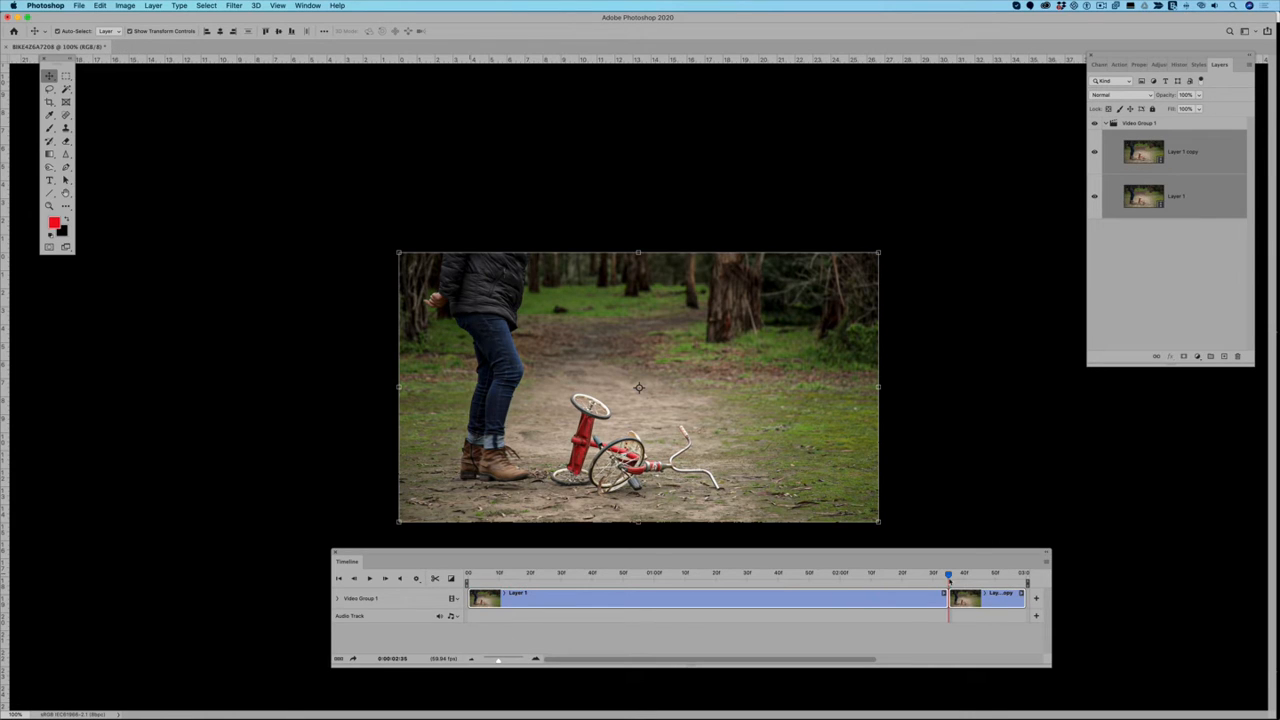
left_click(925, 597)
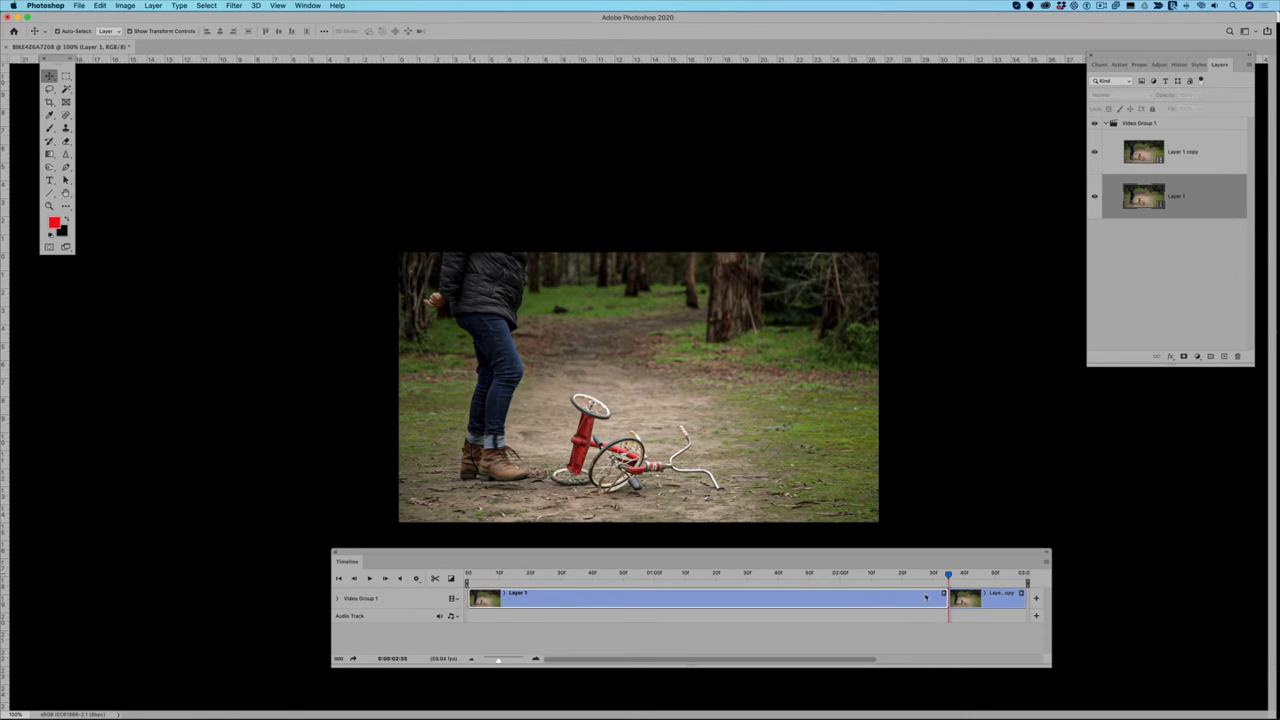
key("Delete")
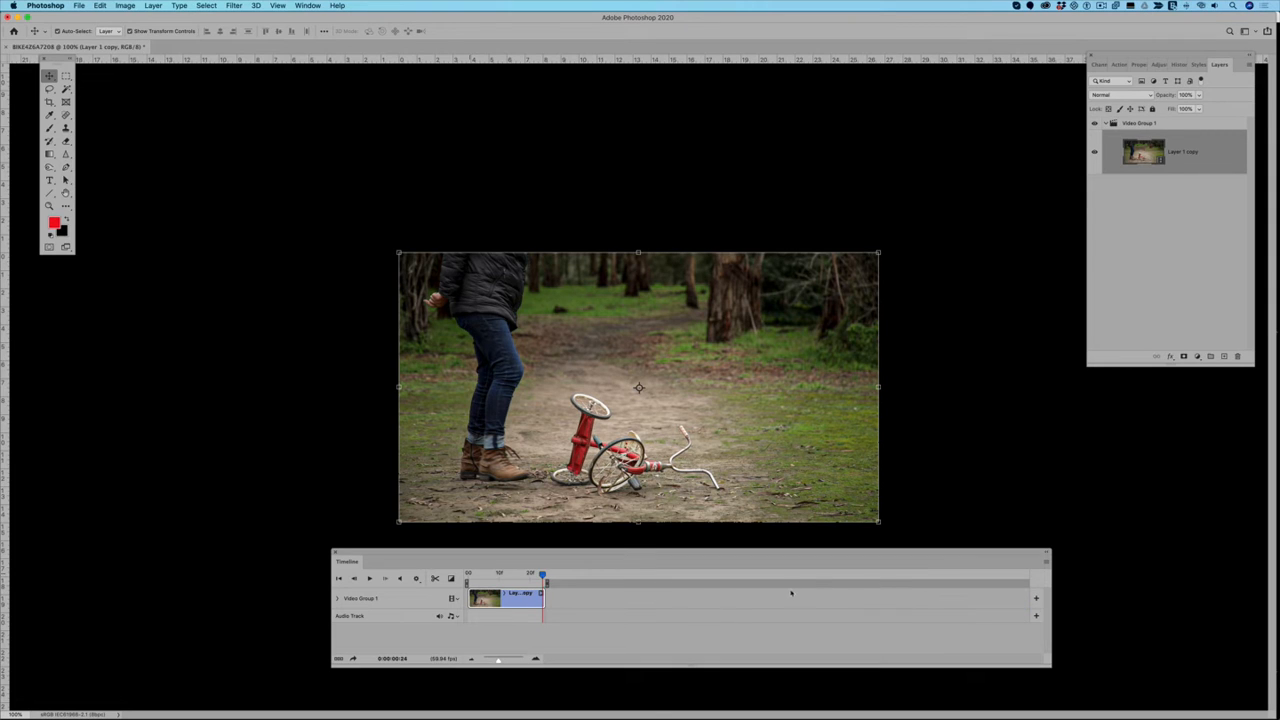
Step: Split the remaining clip at frame 16 and delete the trailing part, then park the playhead at frame 14
left_click_drag(542, 575, 524, 600)
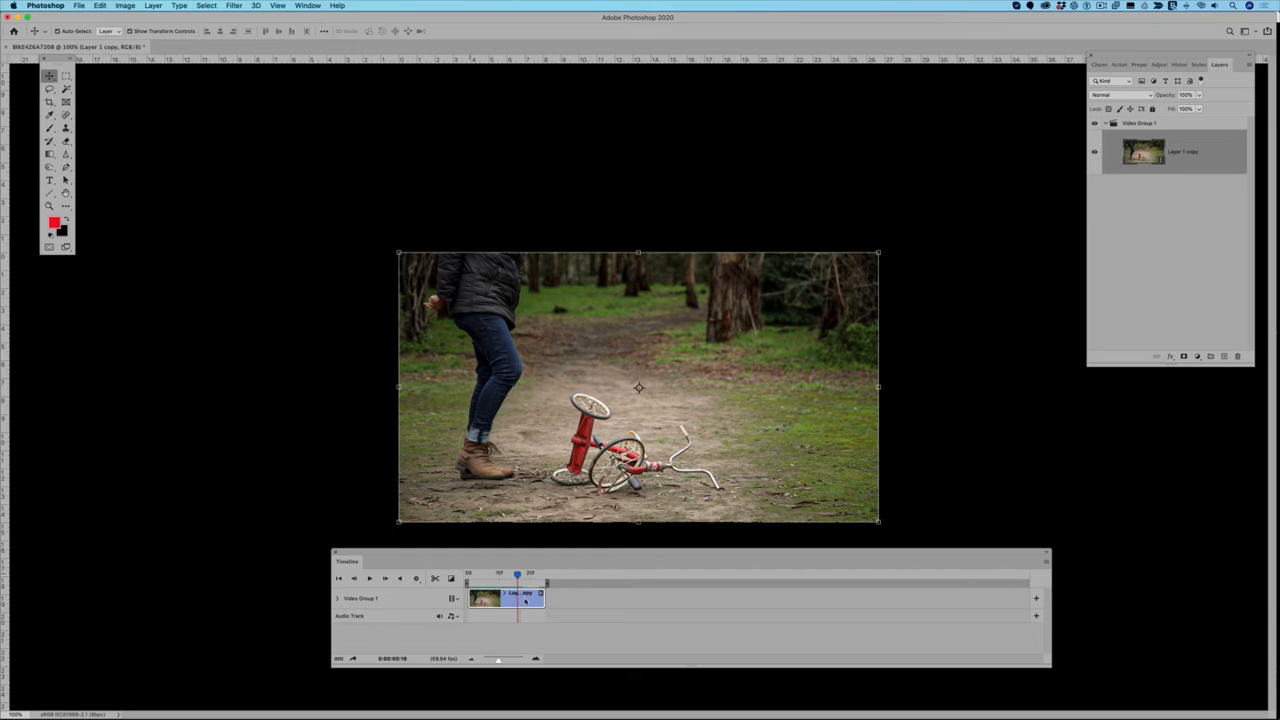
left_click(434, 578)
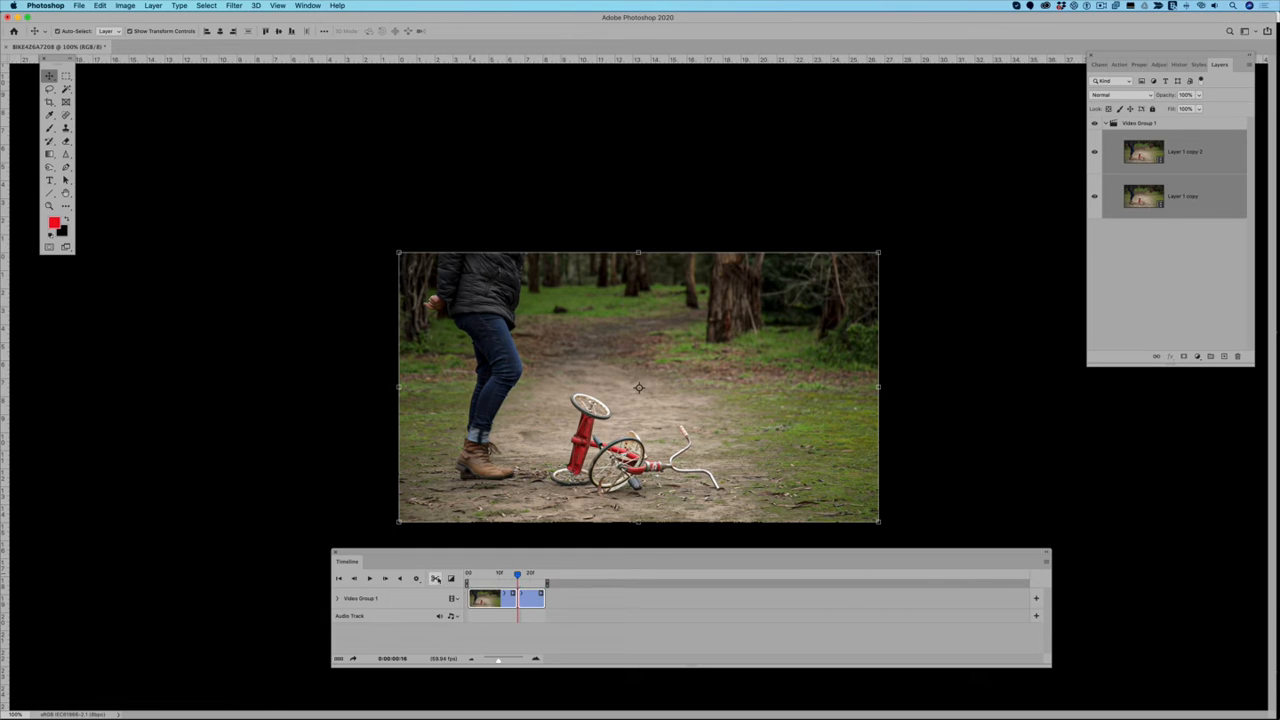
left_click(532, 600)
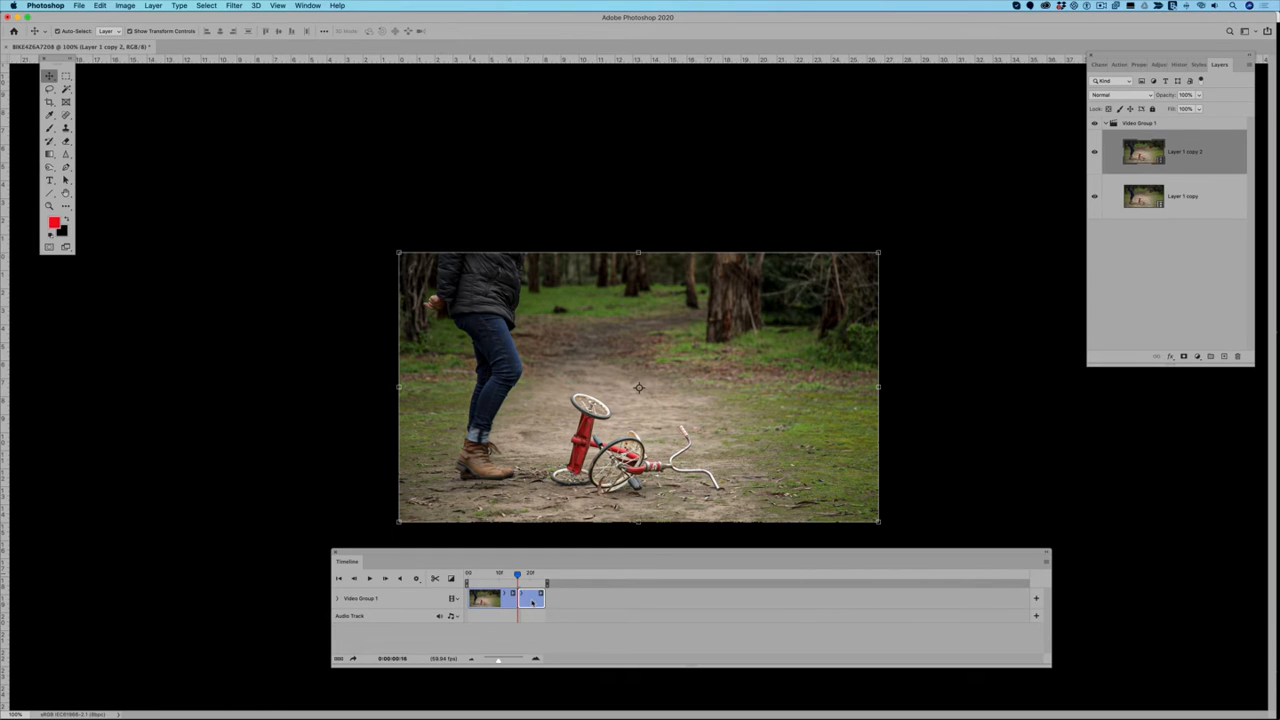
key("Delete")
mouse_move(501, 578)
left_mouse_down()
mouse_move(481, 582)
mouse_move(510, 583)
left_mouse_up()
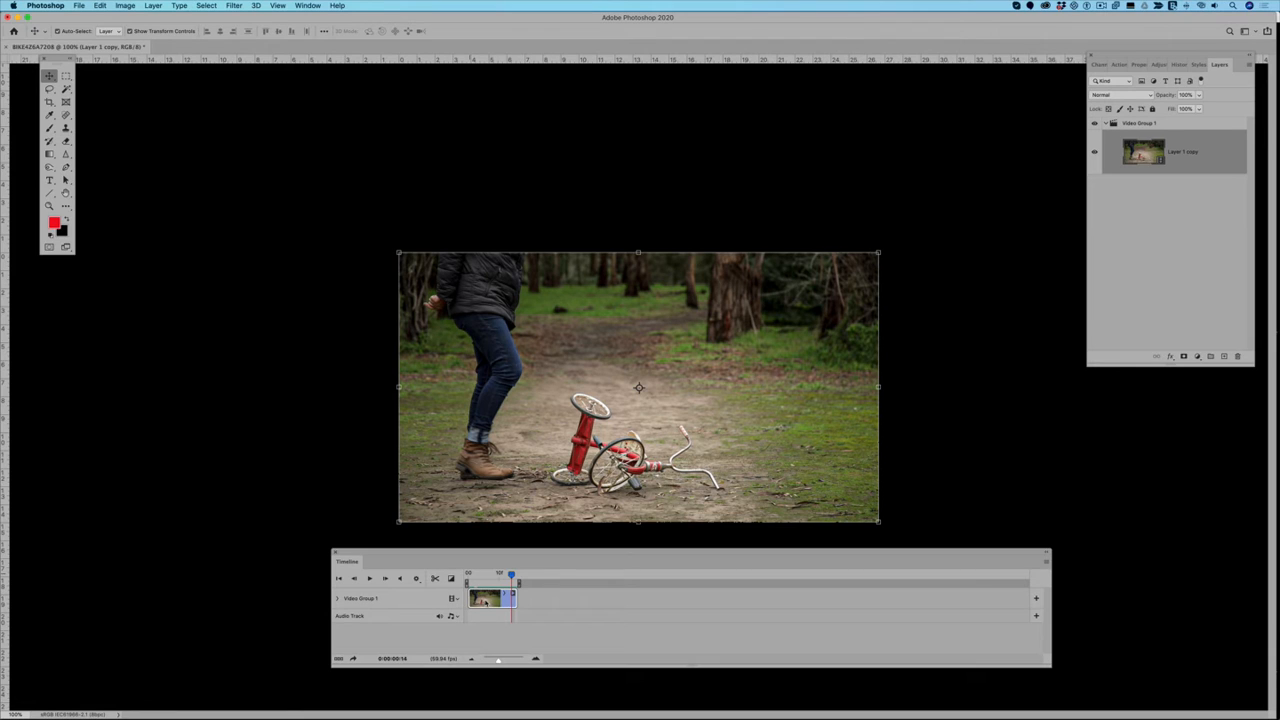
Step: Slow down the trimmed clip, extend its duration to about 1:40 on the timeline, and play it back
right_click(486, 602)
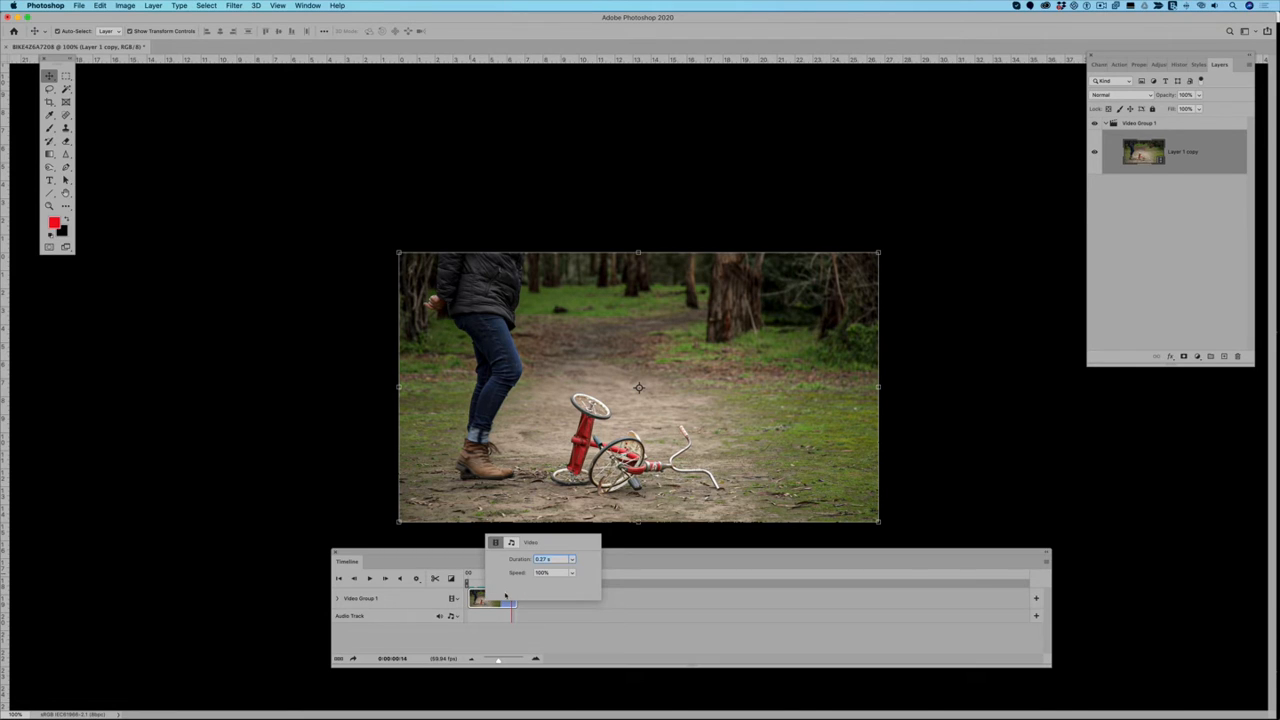
left_click(572, 573)
left_click_drag(572, 587, 566, 587)
left_click(572, 560)
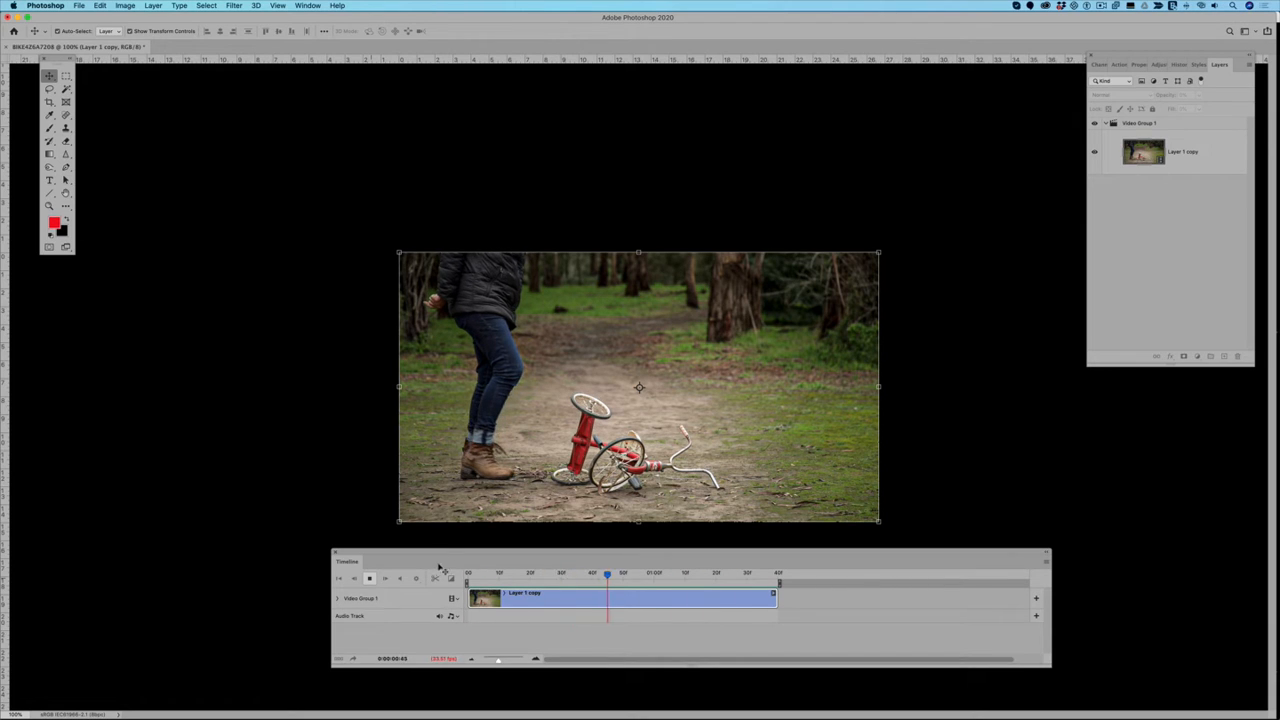
left_click(370, 580)
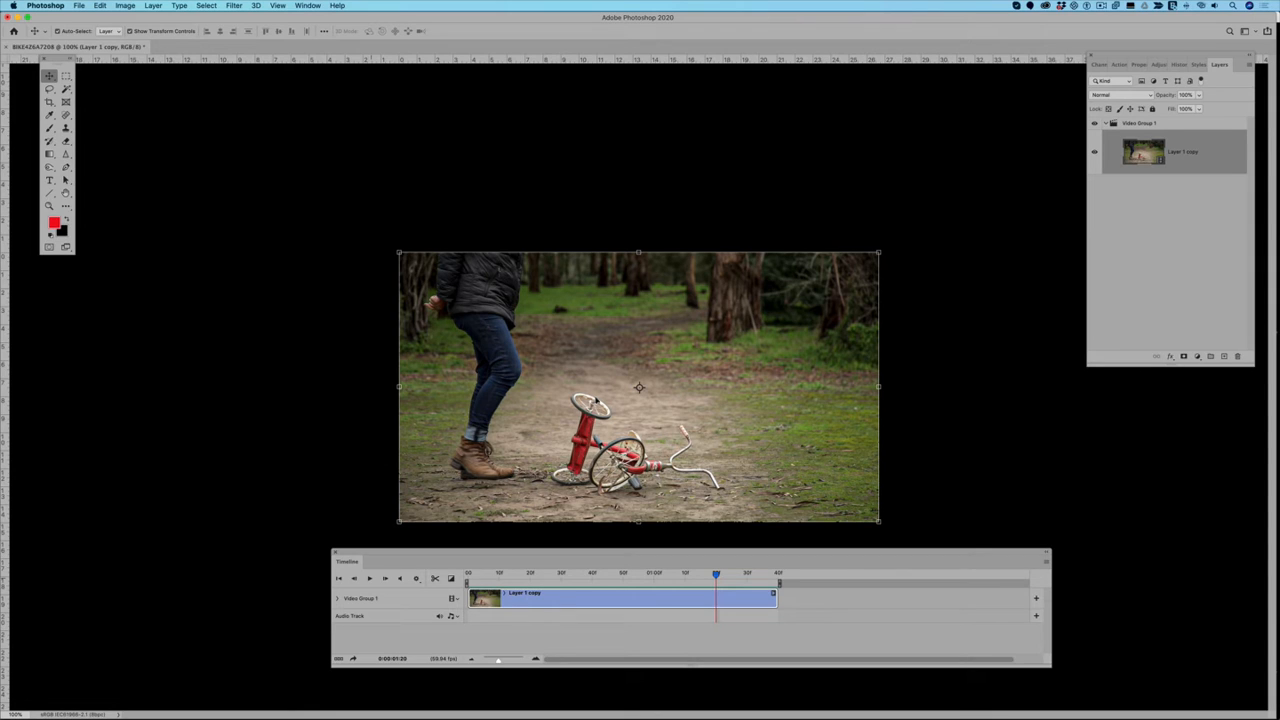
Step: Ungroup Video Group 1 so the video clip is a standalone layer
left_click(1158, 124)
right_click(1158, 124)
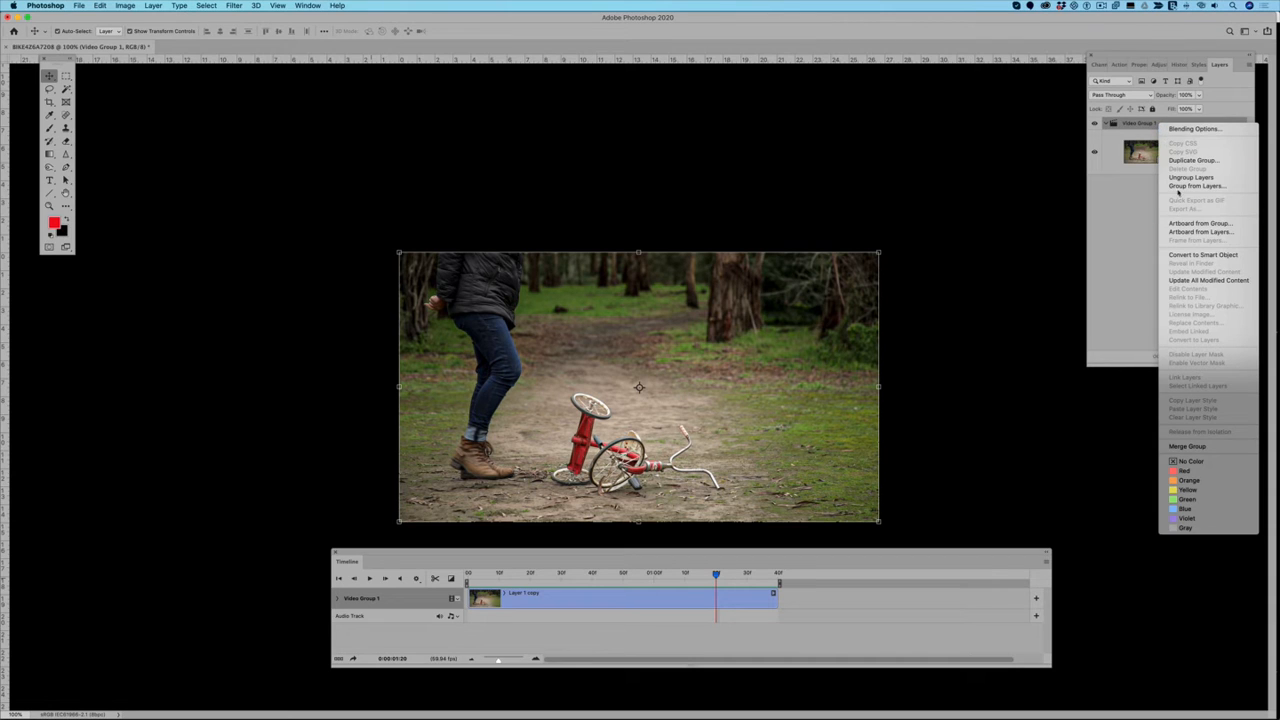
left_click(1179, 178)
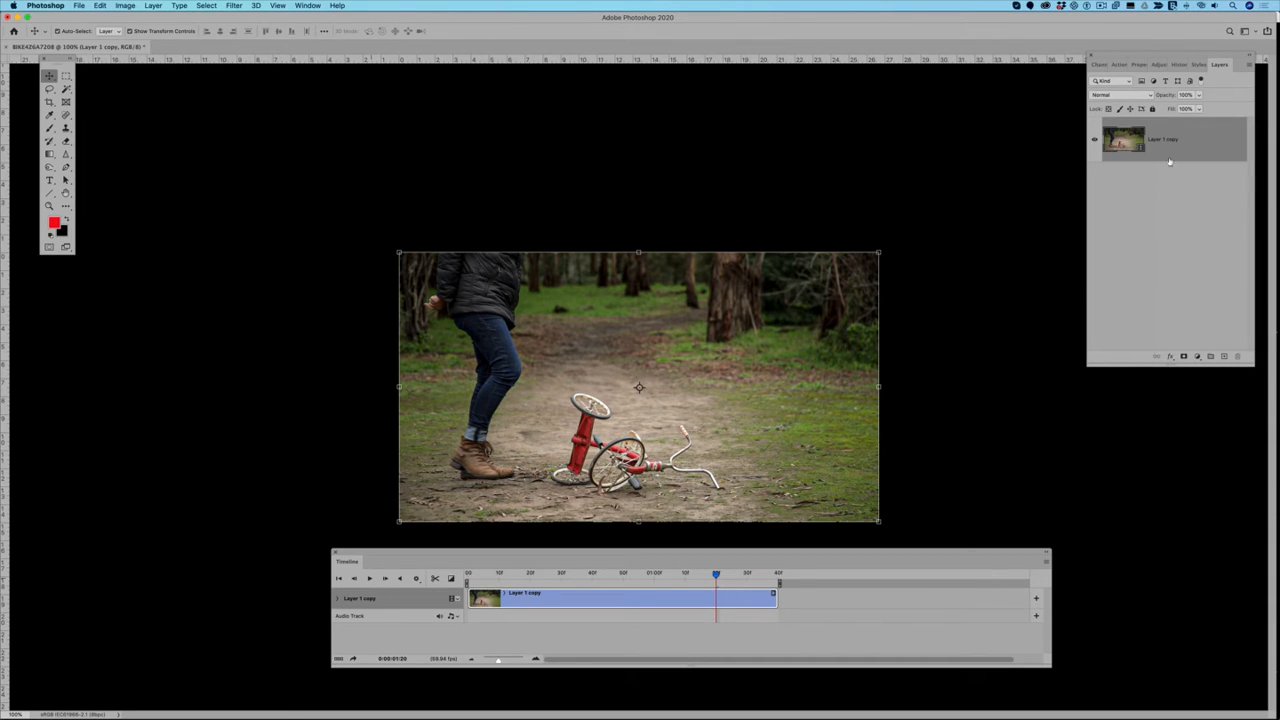
Step: Place Bike_Z6A7210.jpg as an embedded layer above the video and start its clip at the beginning of the timeline
left_click(79, 6)
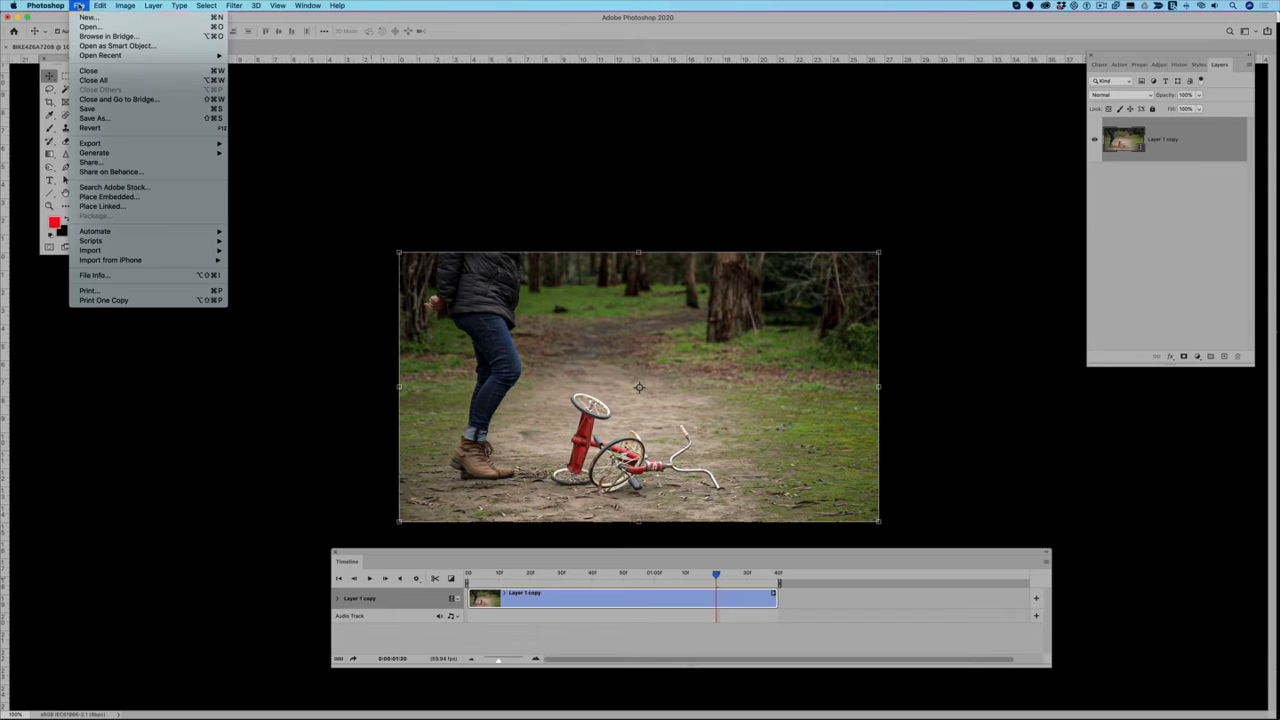
left_click(95, 200)
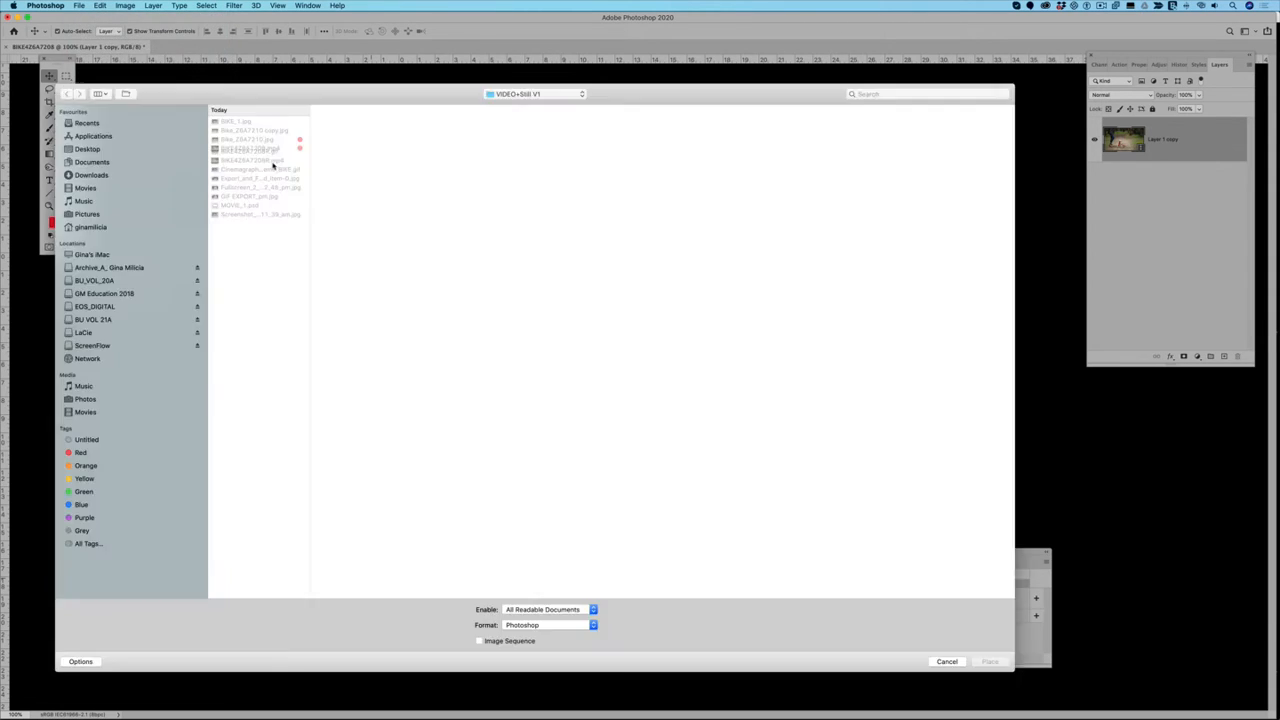
left_click(262, 140)
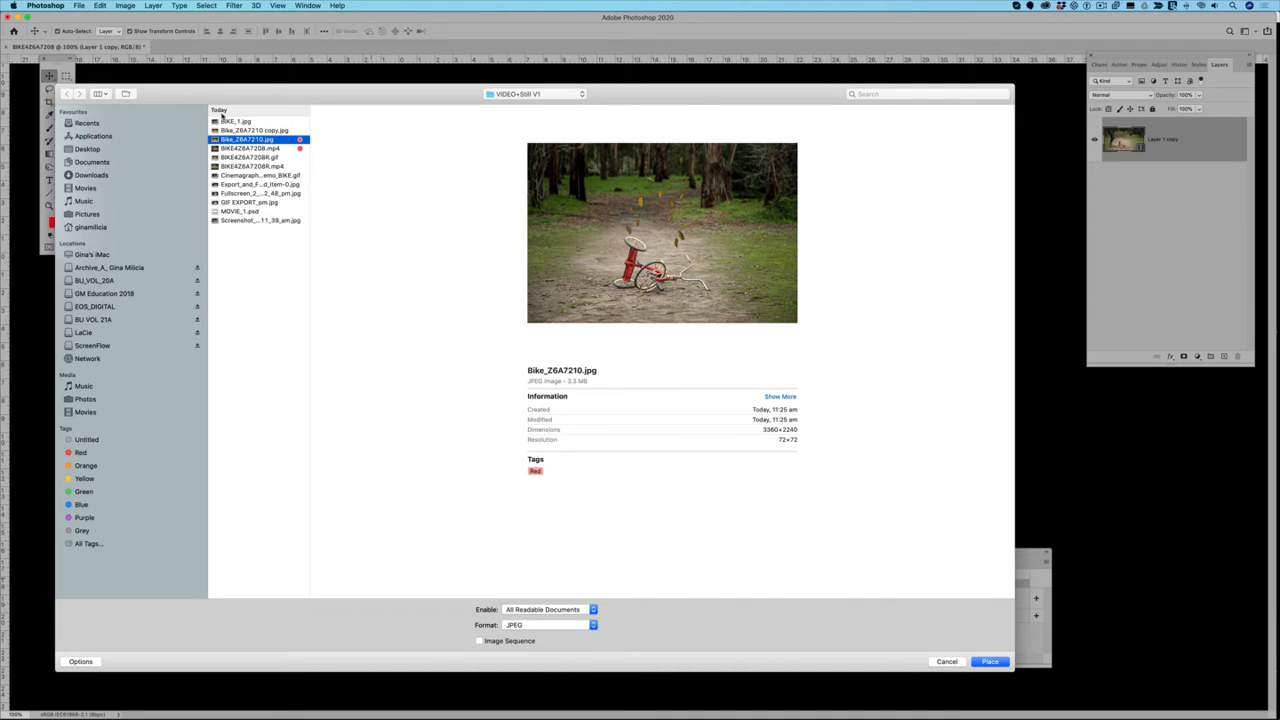
right_click(295, 140)
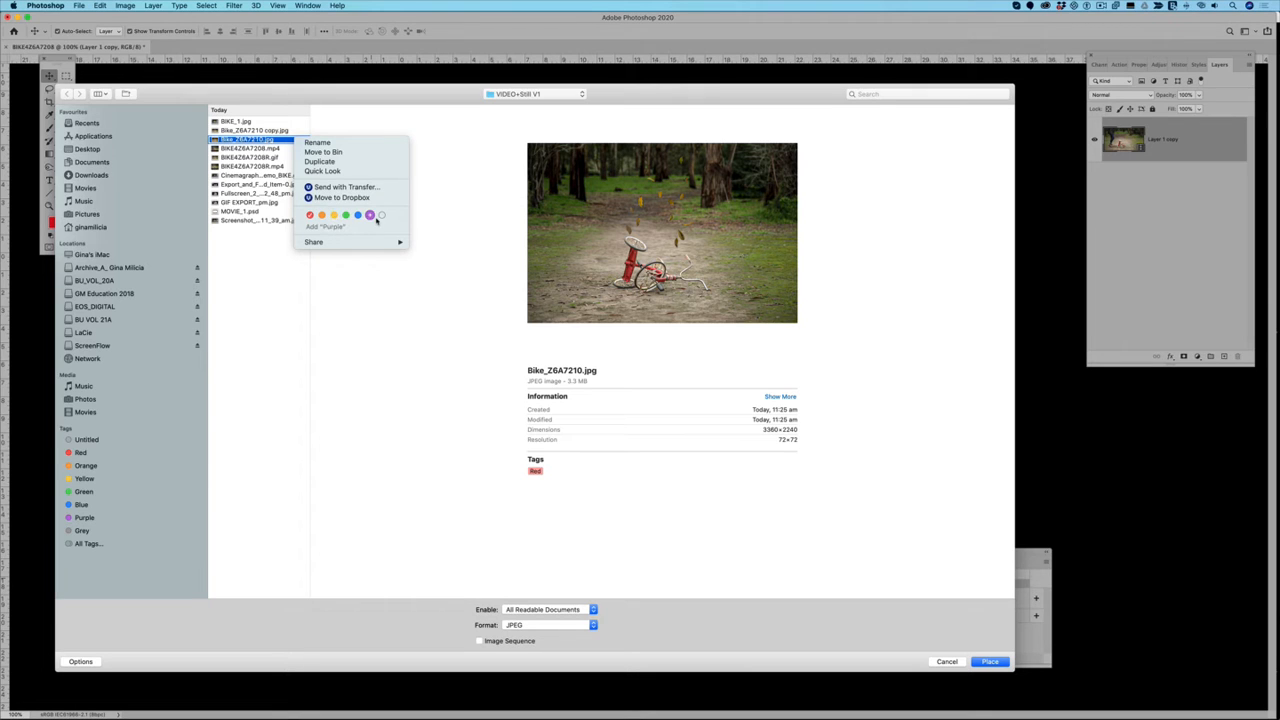
left_click(267, 143)
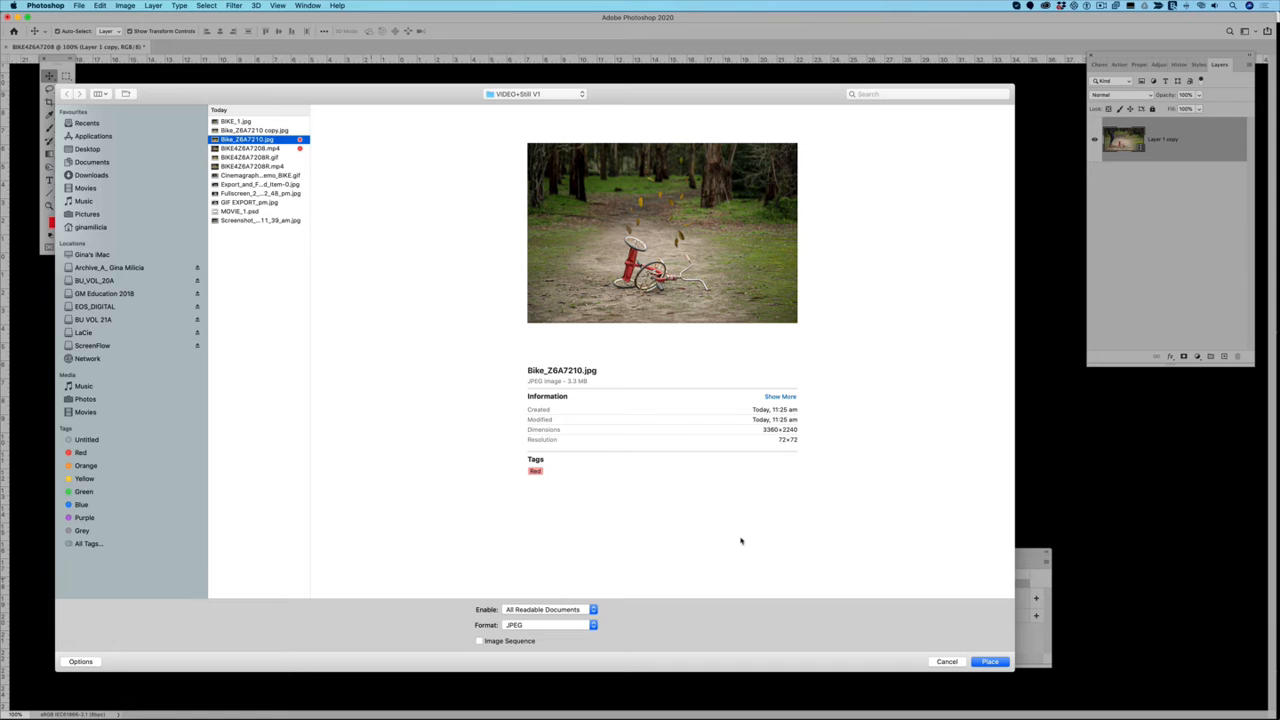
left_click(988, 662)
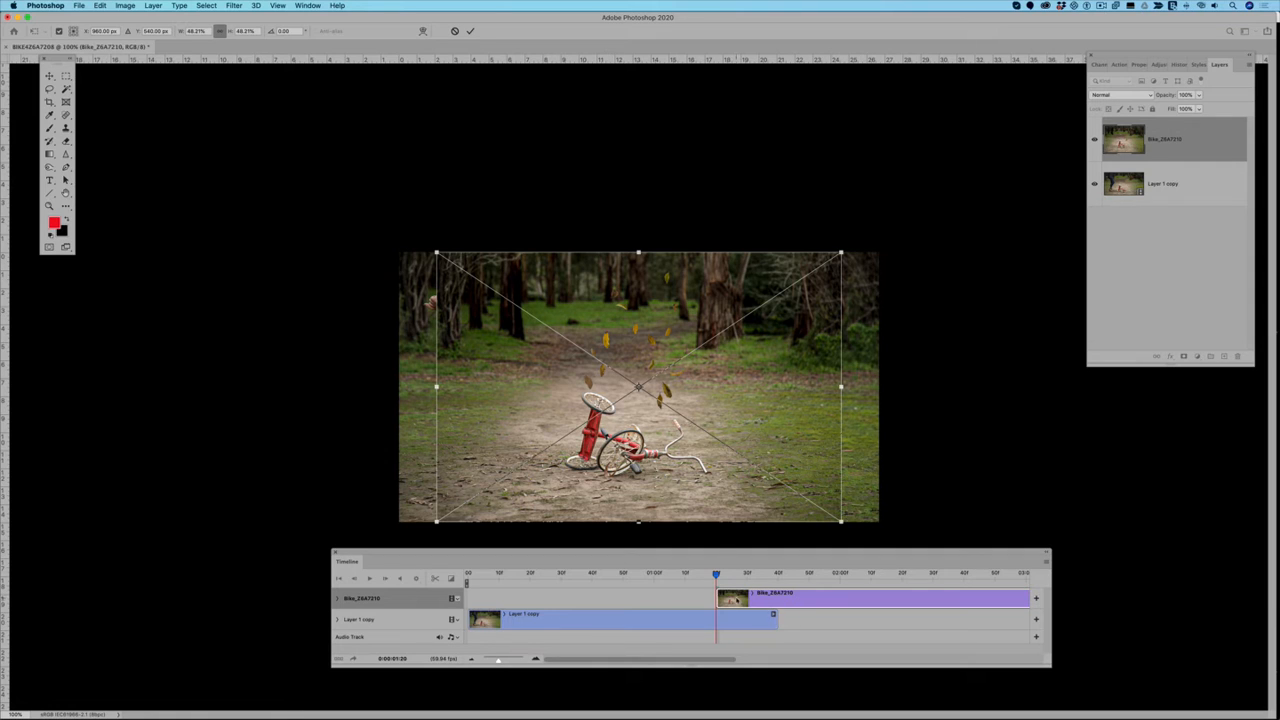
left_click(470, 31)
left_click_drag(812, 603, 566, 597)
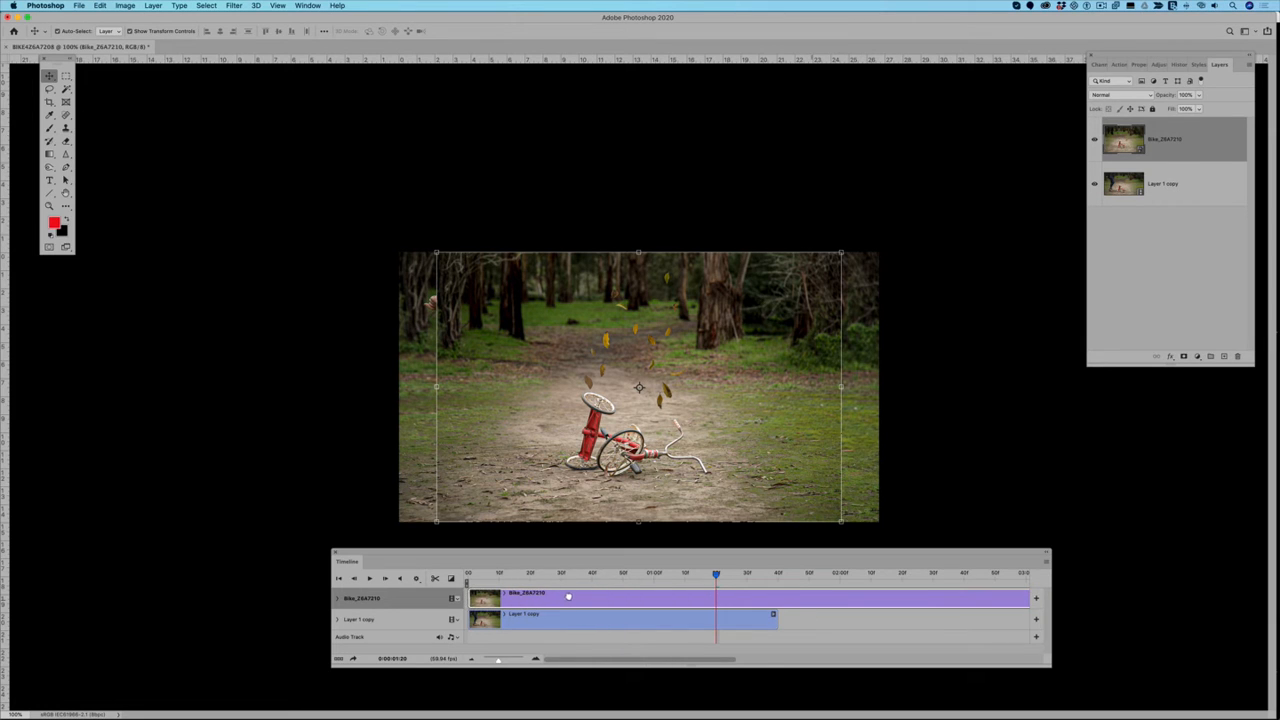
Step: Lower the still's opacity to 38% and shift it slightly left so its upright tricycle wheel overlaps the video's
left_click_drag(716, 575, 651, 578)
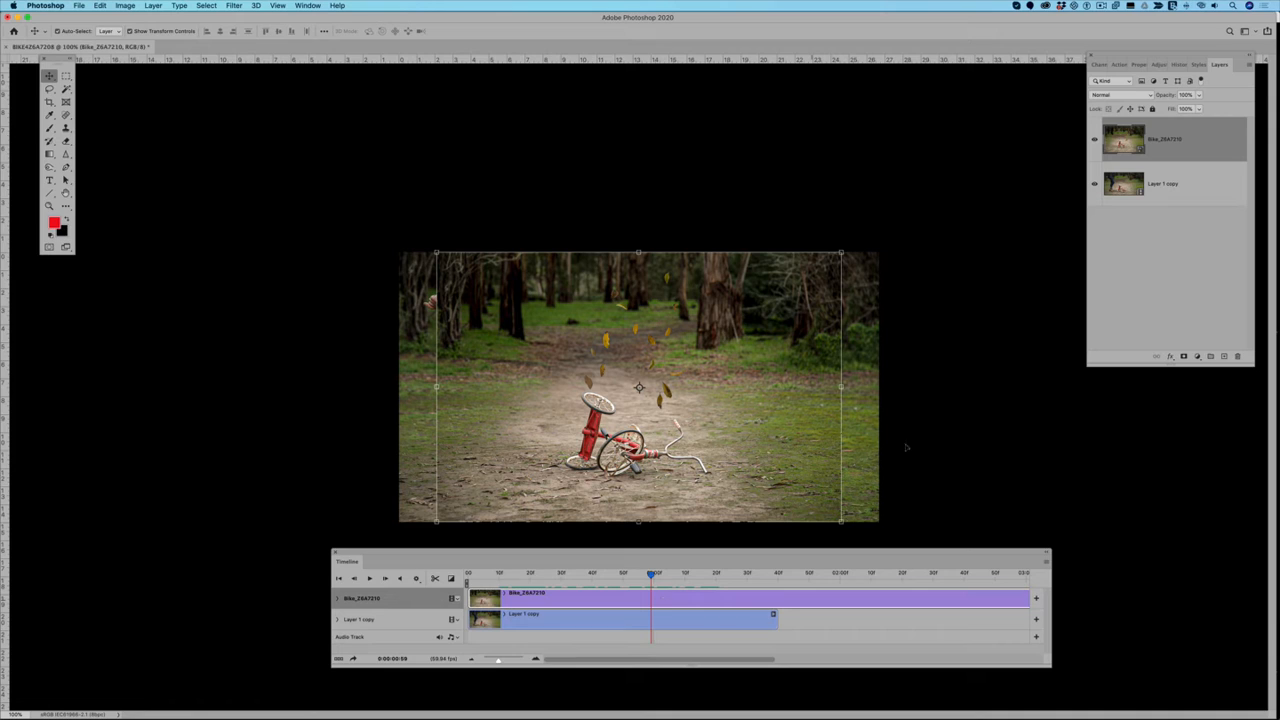
left_click(1200, 95)
left_click(1172, 107)
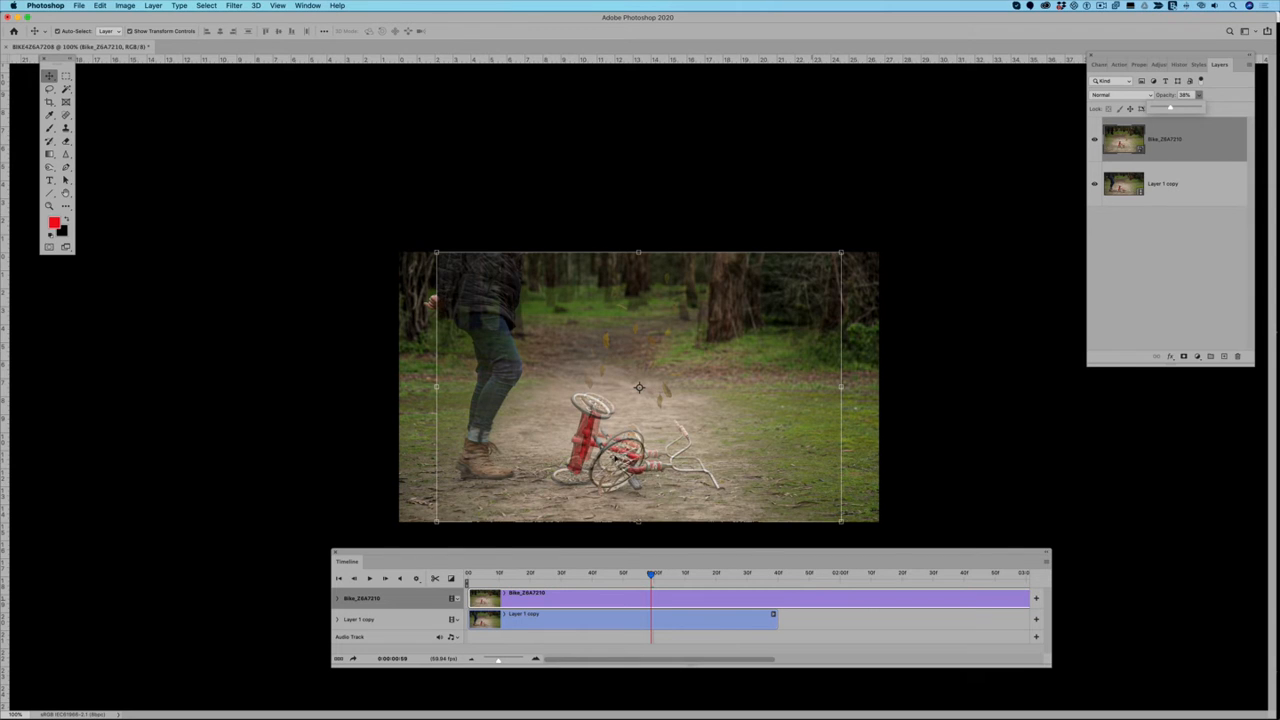
scroll(616, 457, "up", 5)
mouse_move(539, 430)
left_mouse_down()
mouse_move(555, 422)
mouse_move(515, 431)
left_mouse_up()
scroll(600, 437, "down", 4)
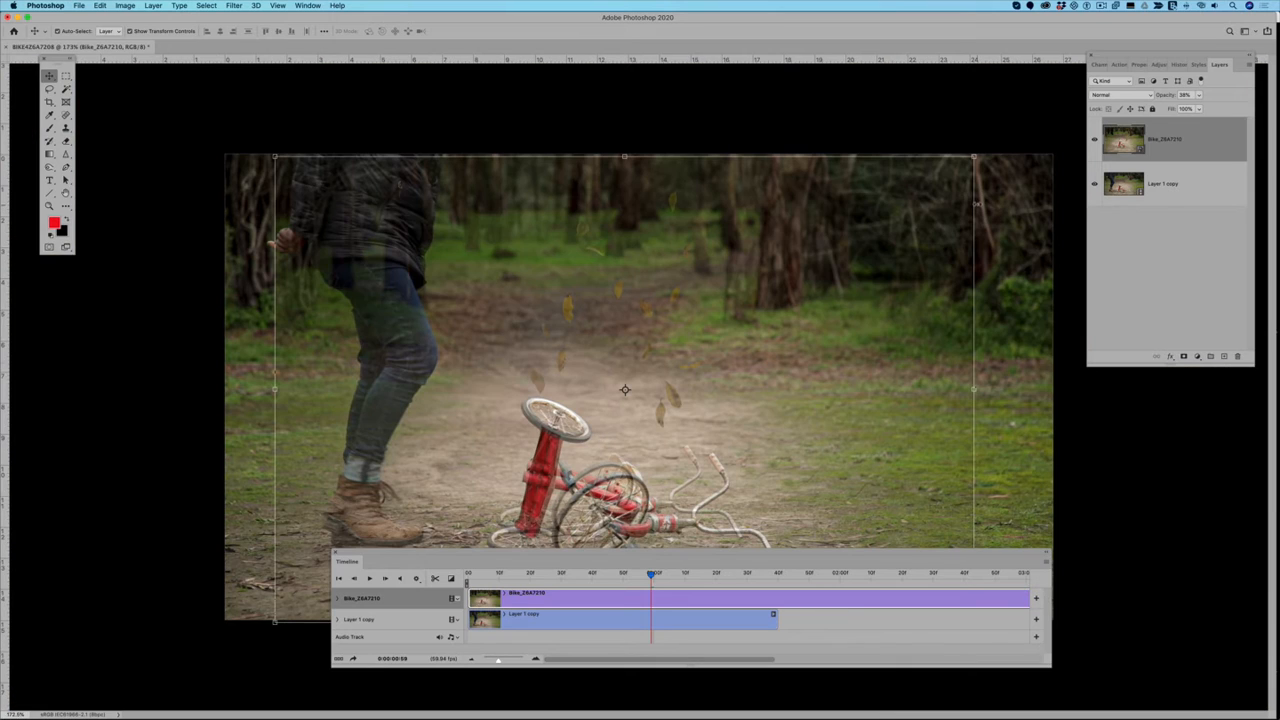
Step: Scale the still up to about 57%, covering the video's width, and position it so the tricycles overlap
left_click_drag(974, 157, 1009, 135)
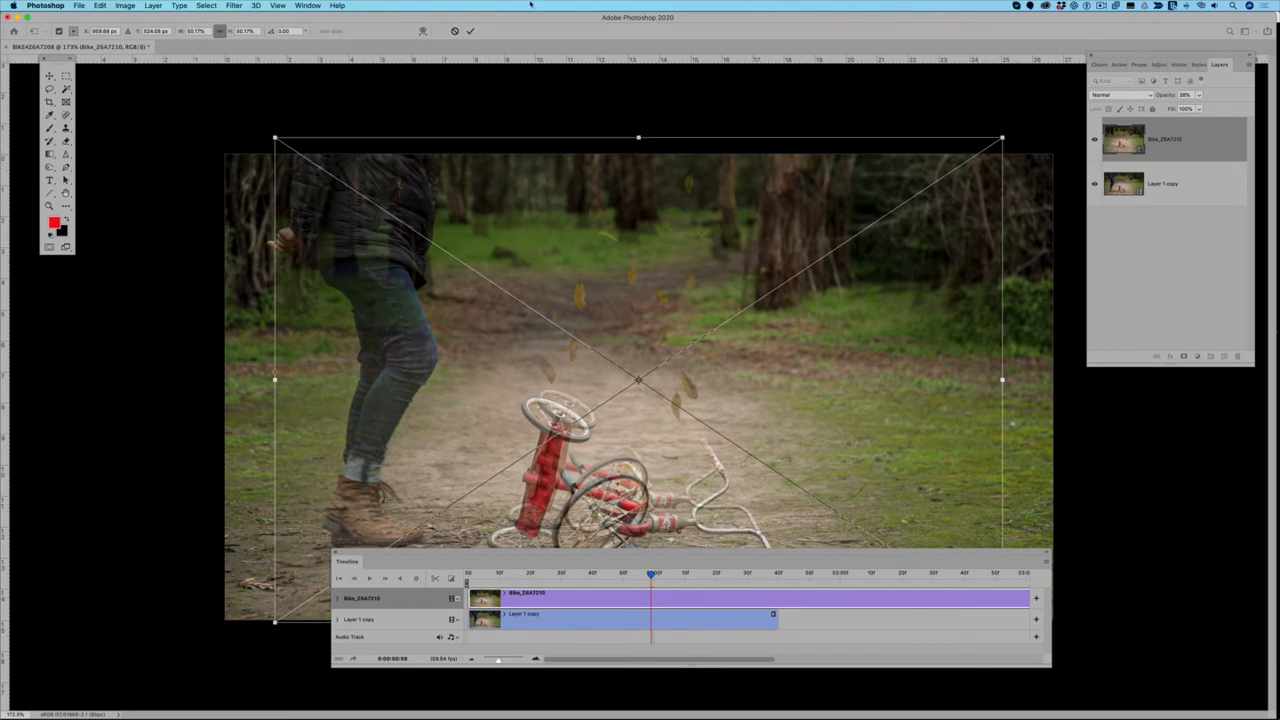
left_click(454, 31)
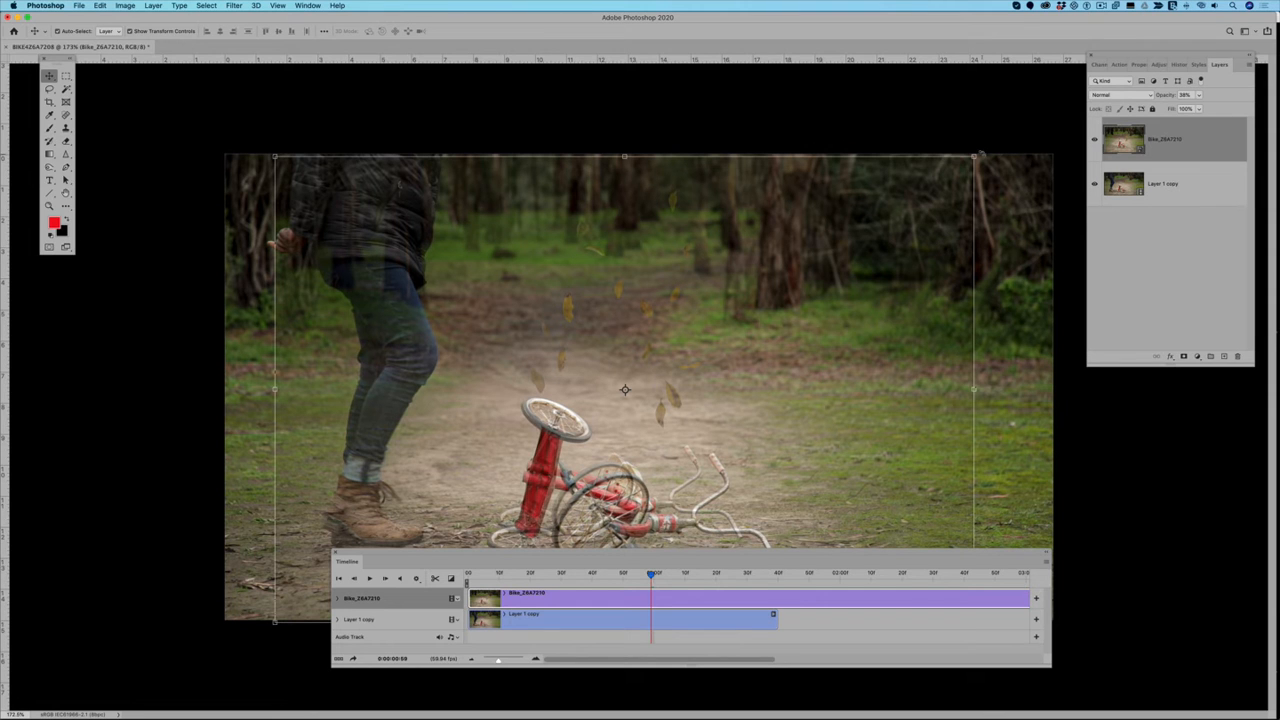
left_click_drag(974, 157, 1047, 108)
left_click_drag(275, 622, 221, 657)
left_click_drag(544, 469, 548, 471)
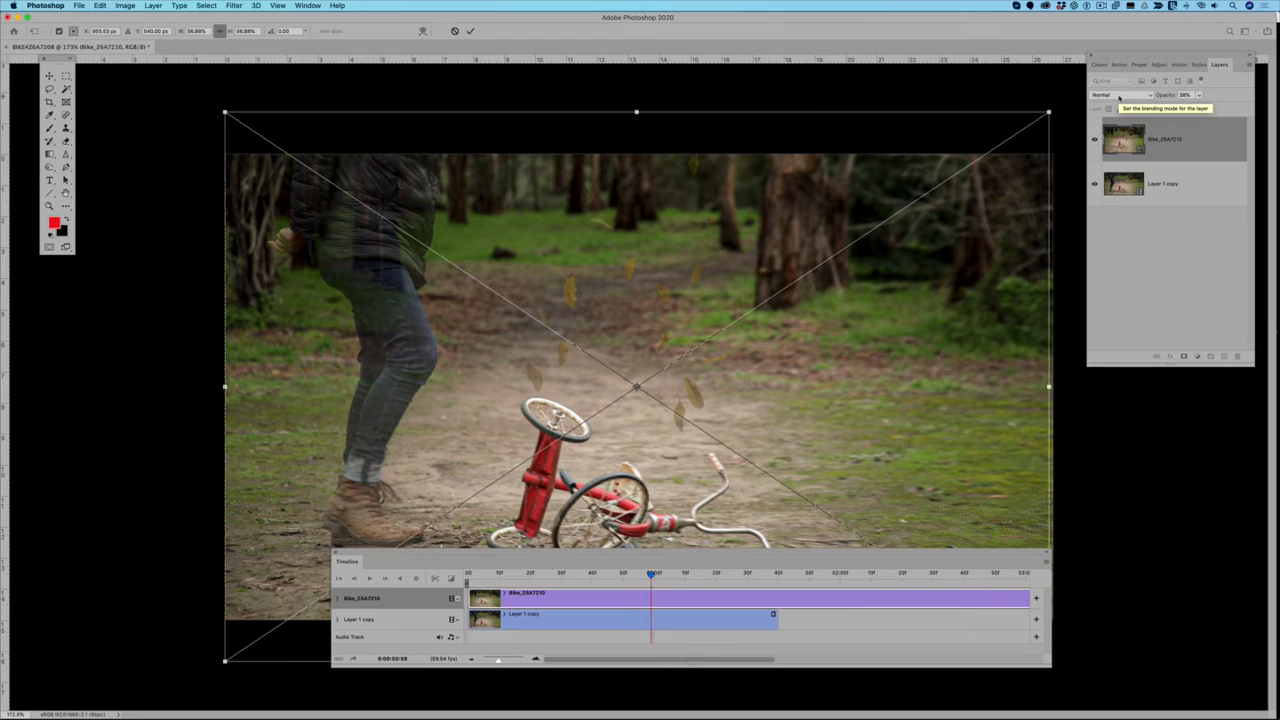
Step: Set the still layer's blend mode to Difference and nudge it 3 px to the right to line up the tricycles
left_click(1115, 97)
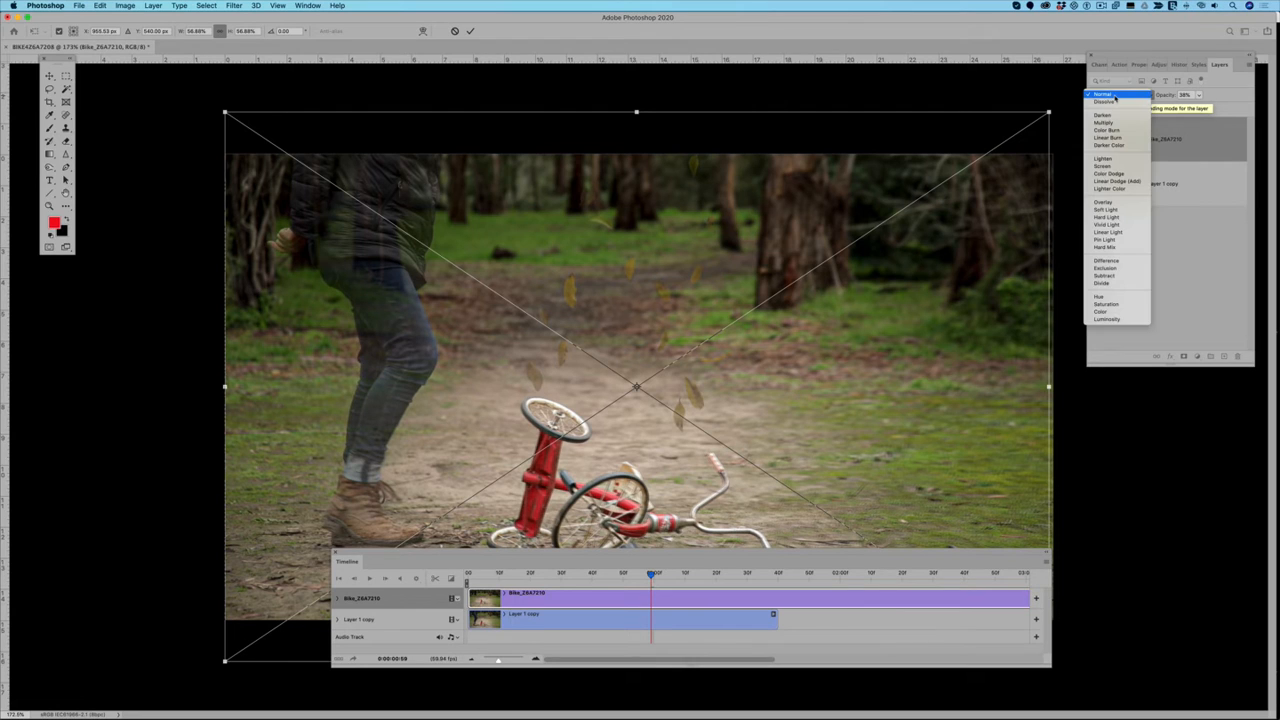
left_click(1112, 262)
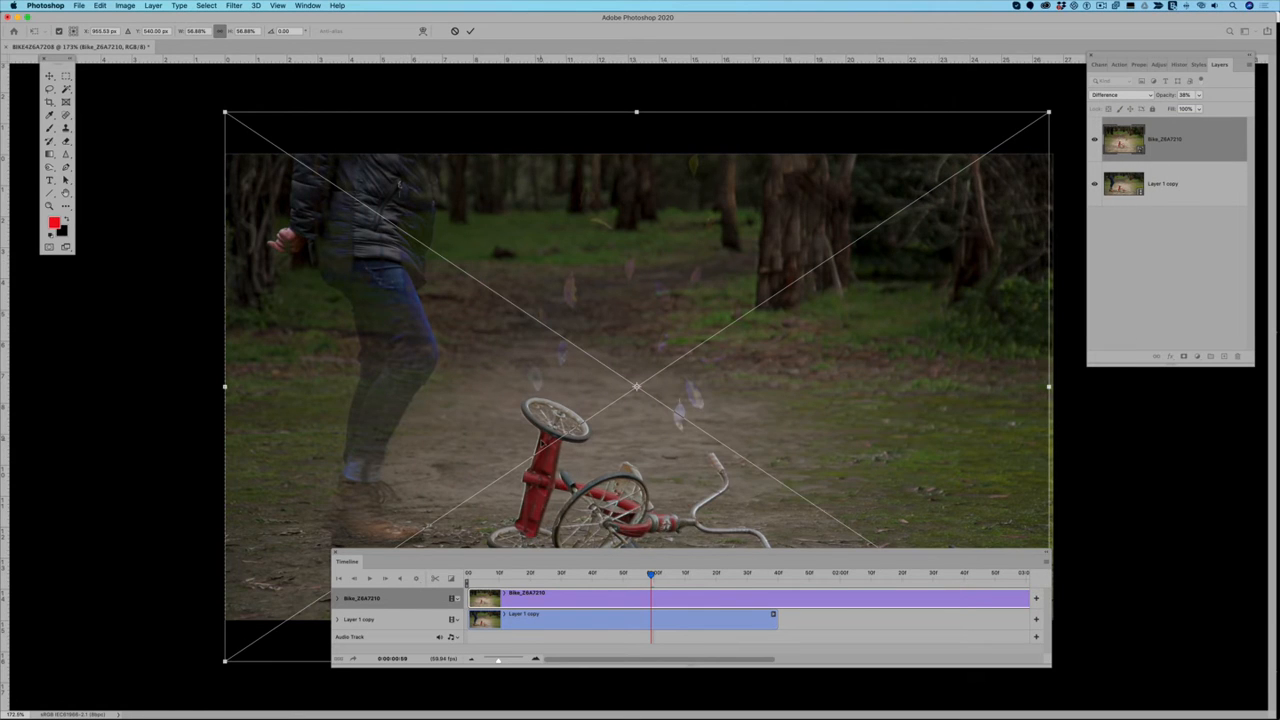
scroll(542, 442, "up", 10)
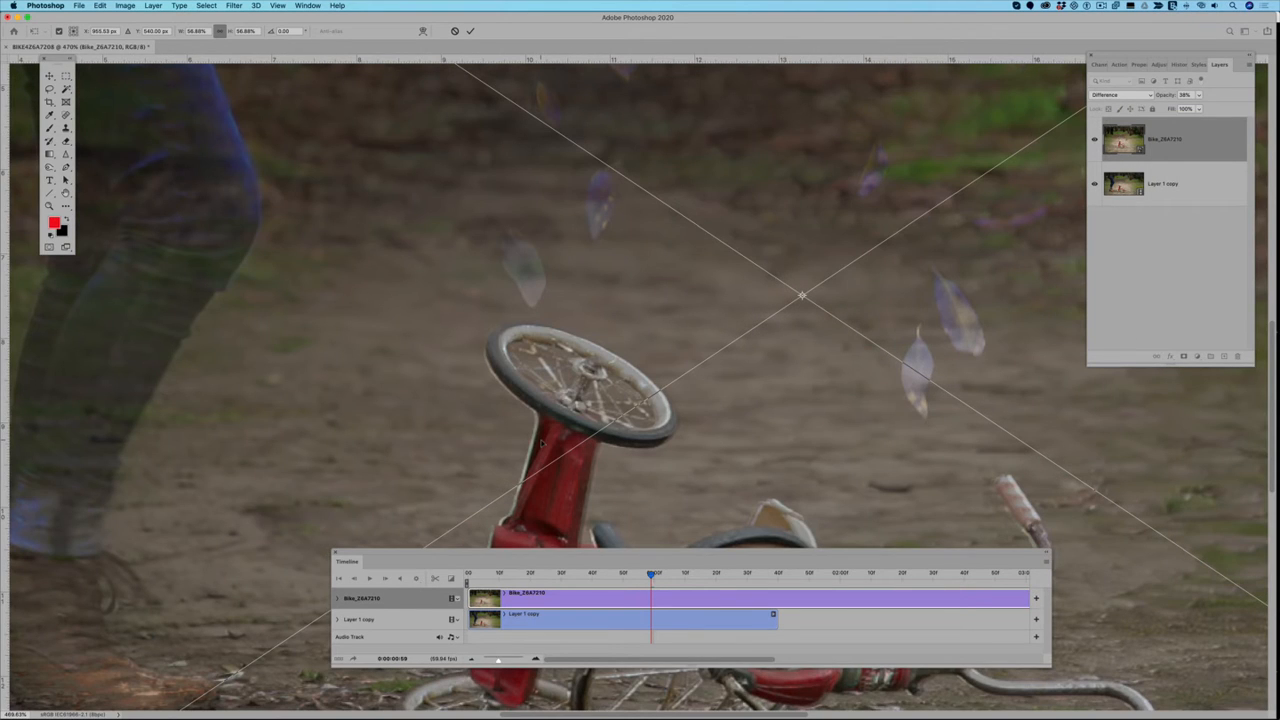
key("Right")
key("Right")
key("Right")
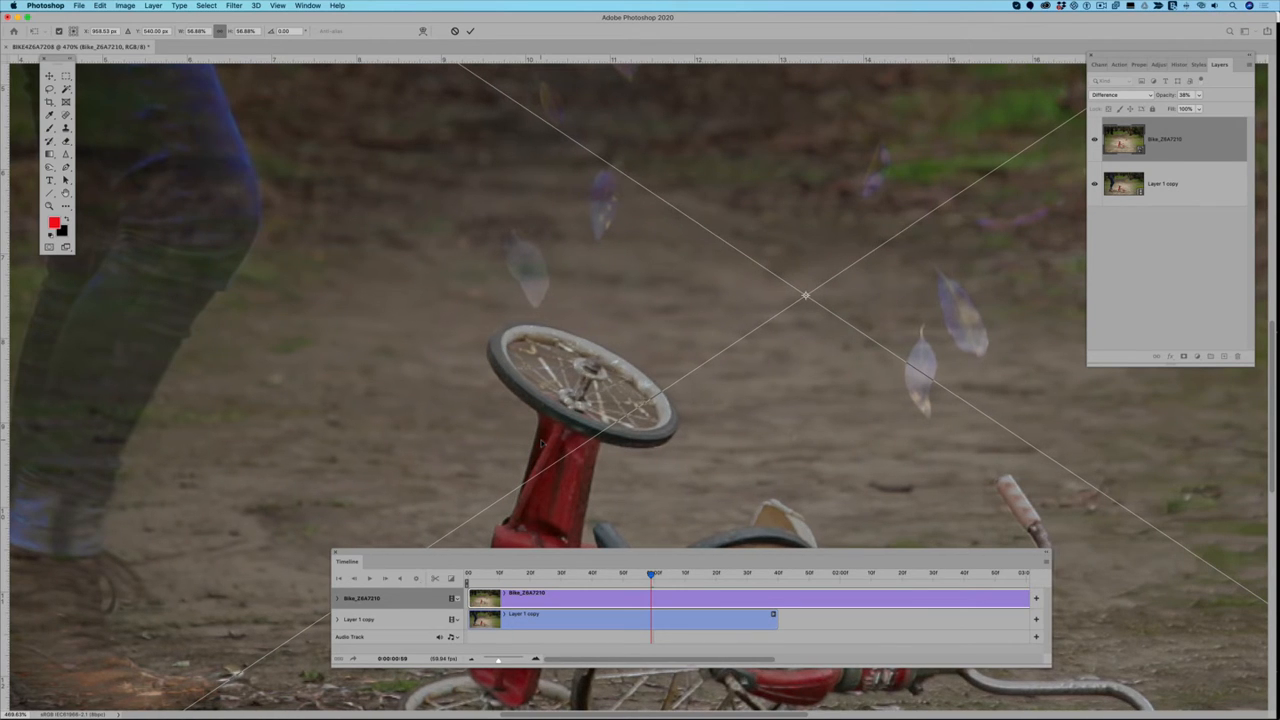
key("Down")
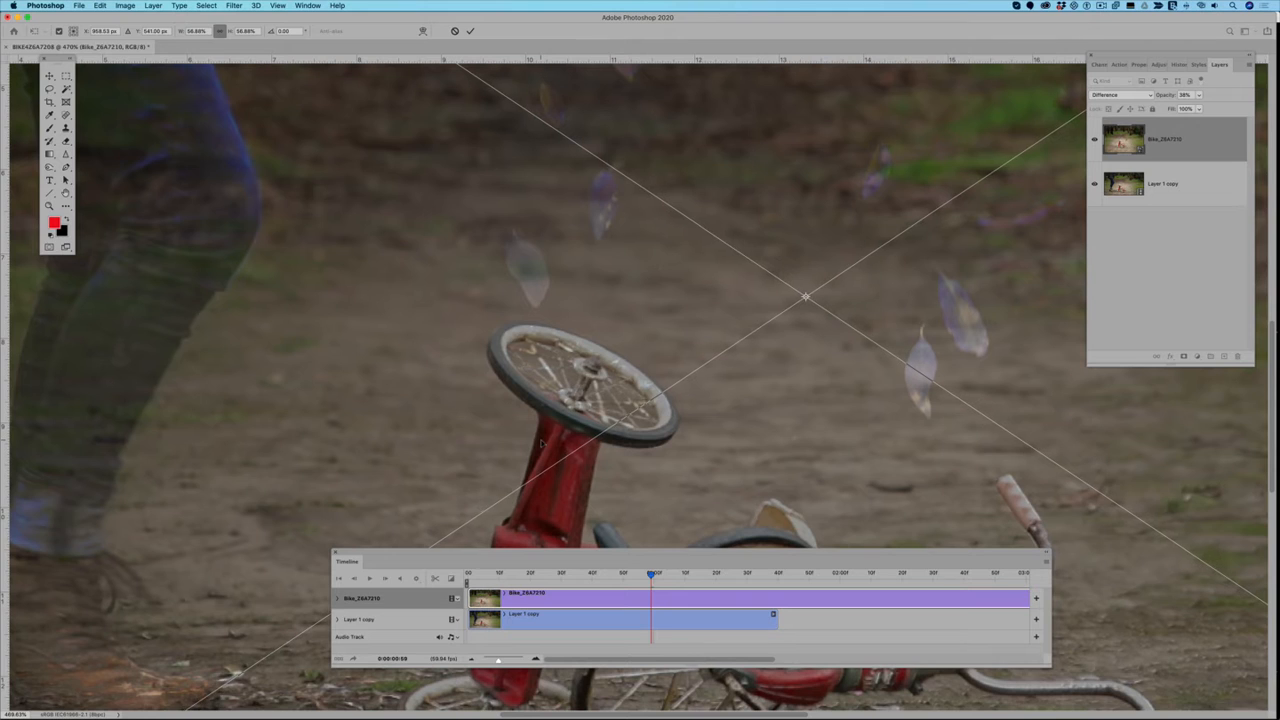
key("Up")
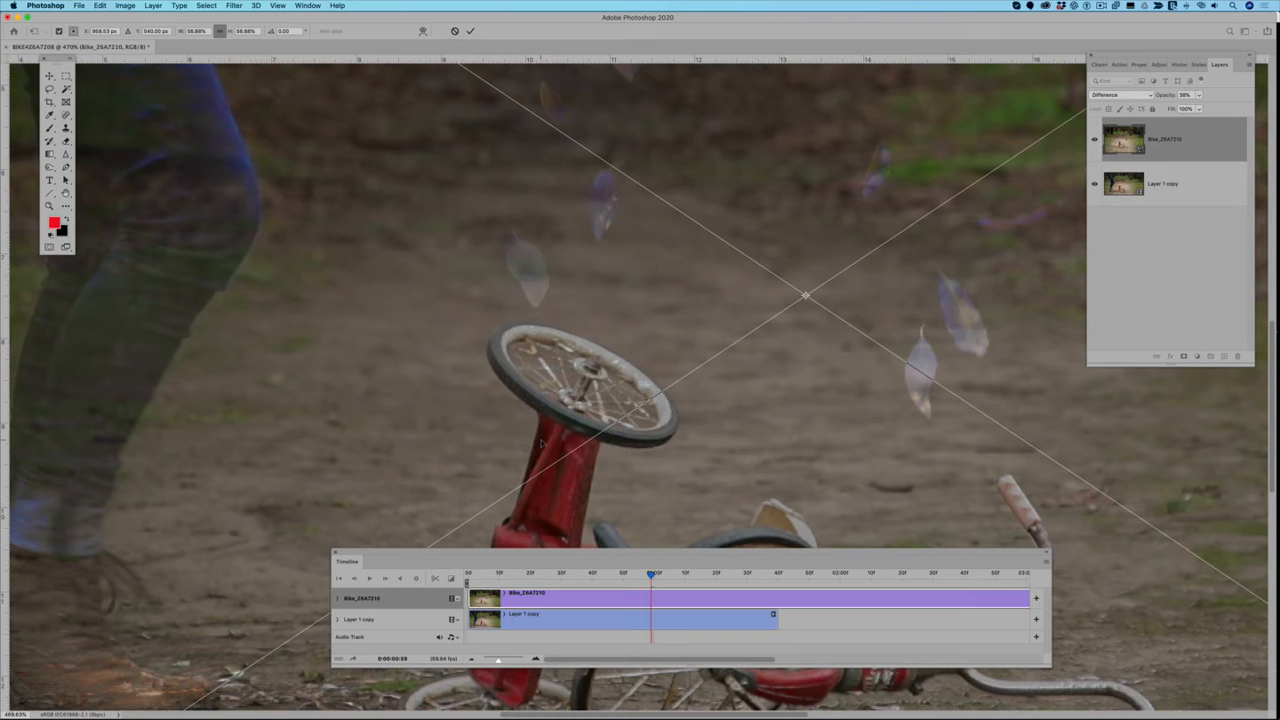
scroll(596, 443, "down", 5)
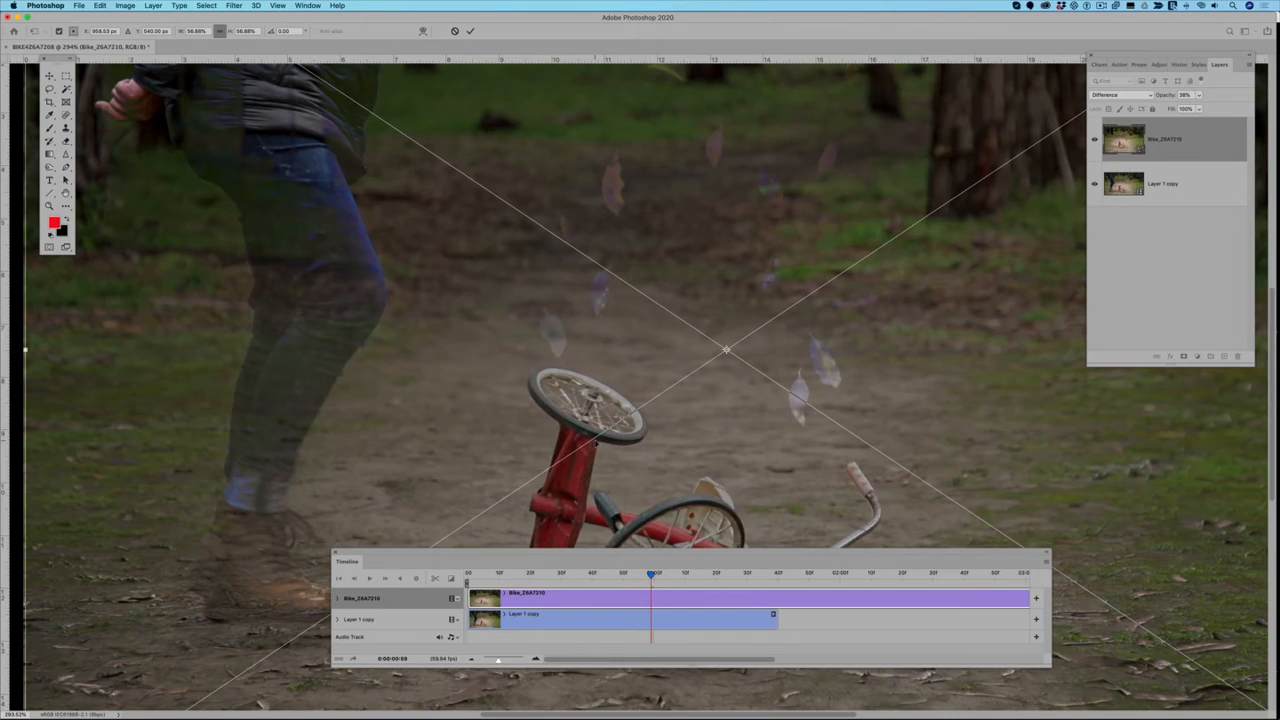
scroll(596, 443, "up", 5)
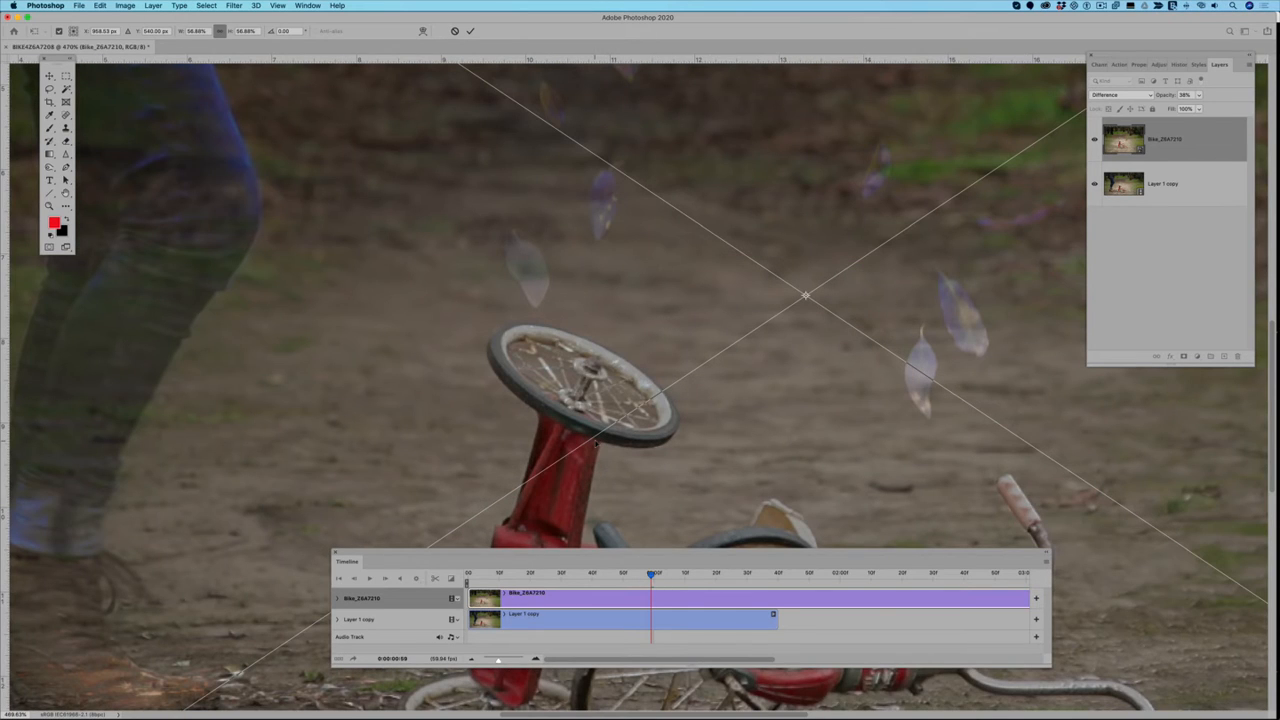
scroll(596, 443, "down", 8)
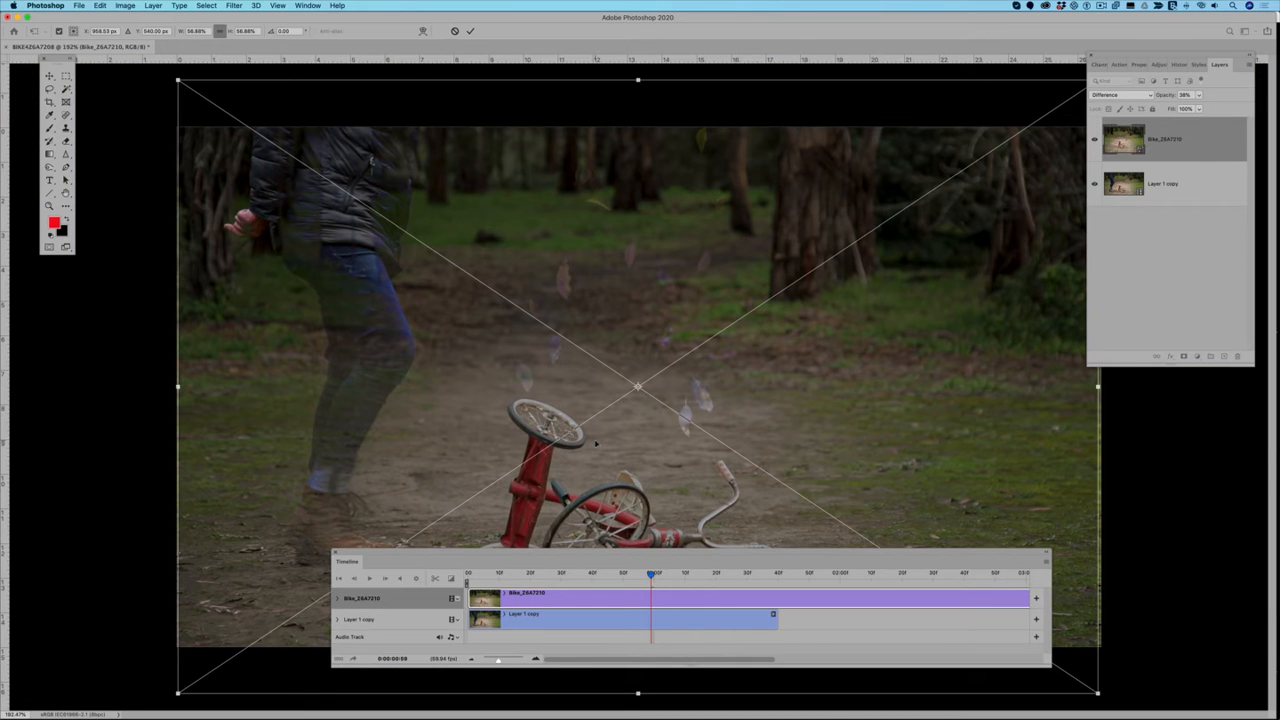
Step: Commit the still's transform and restore its layer to Normal blend mode at 100% opacity
left_click(470, 30)
left_click(1125, 96)
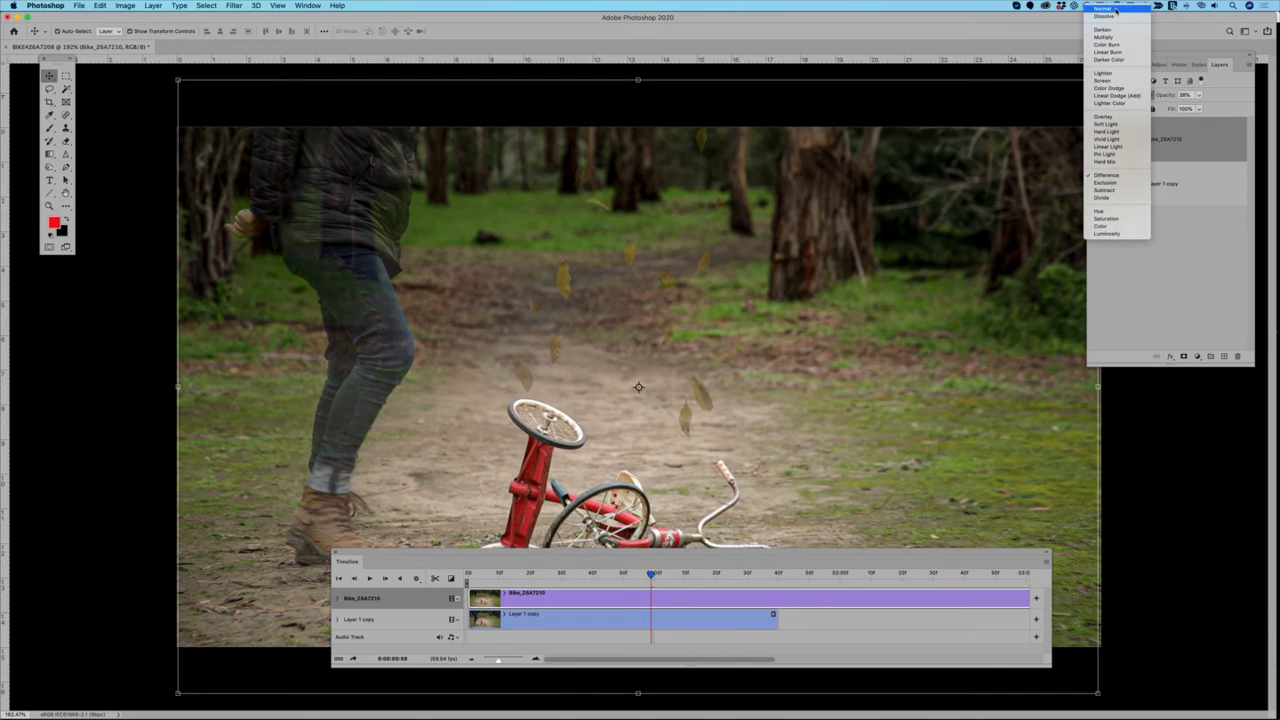
left_click(1113, 9)
left_click(1200, 94)
left_click_drag(1230, 108, 1234, 108)
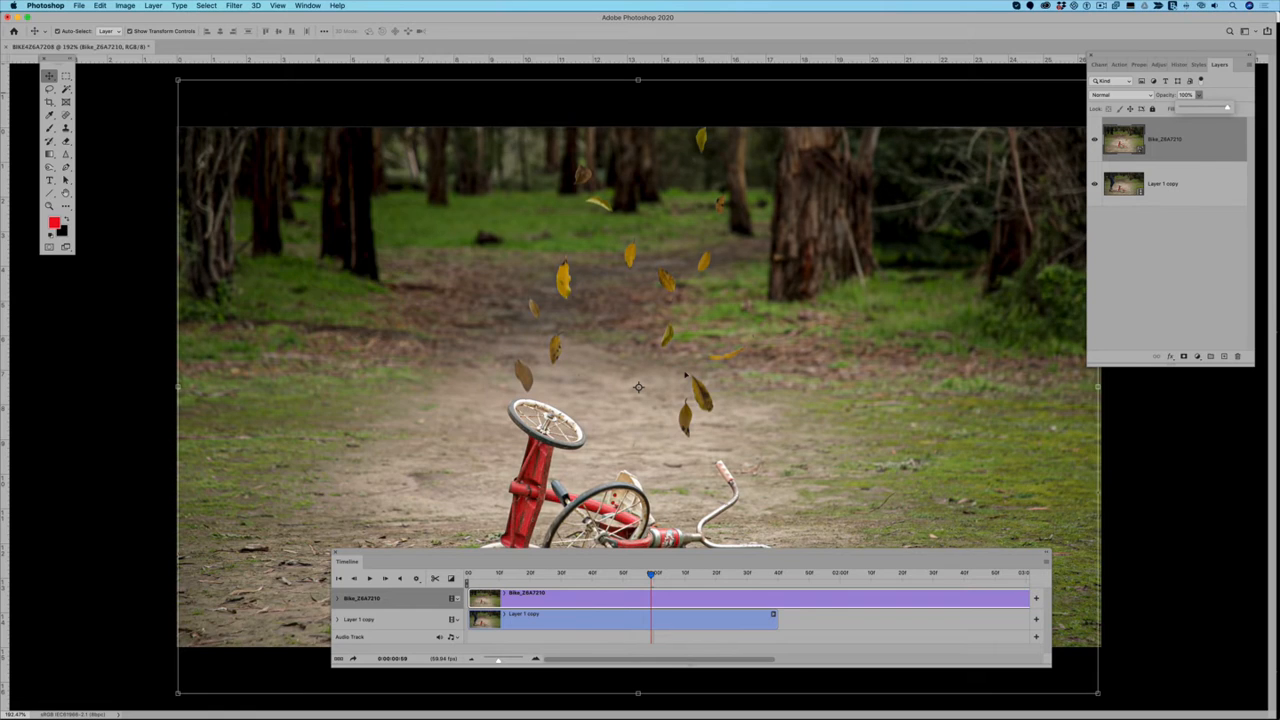
Step: Toggle the still layer's visibility repeatedly to compare its alignment with the video frame beneath
key("super+minus")
left_click_drag(755, 555, 715, 586)
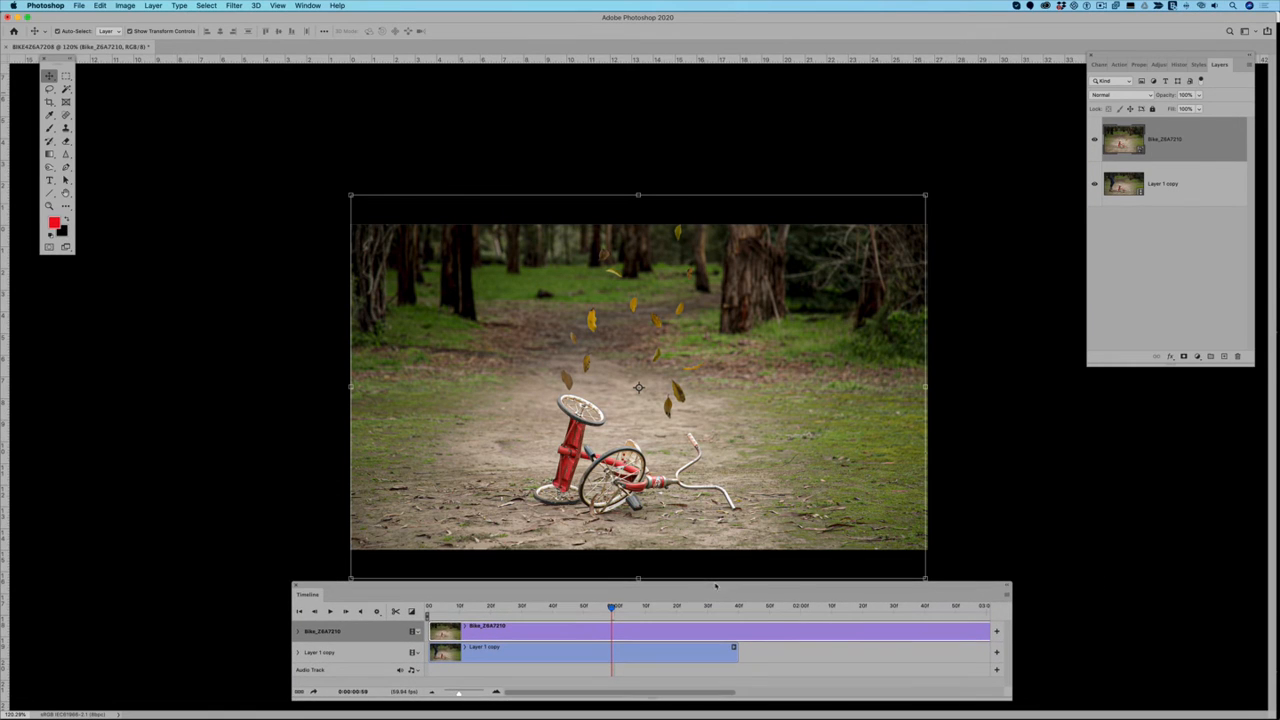
left_click(1094, 140)
left_click(1094, 140)
left_click(1094, 140)
left_click(1094, 140)
left_click(1094, 140)
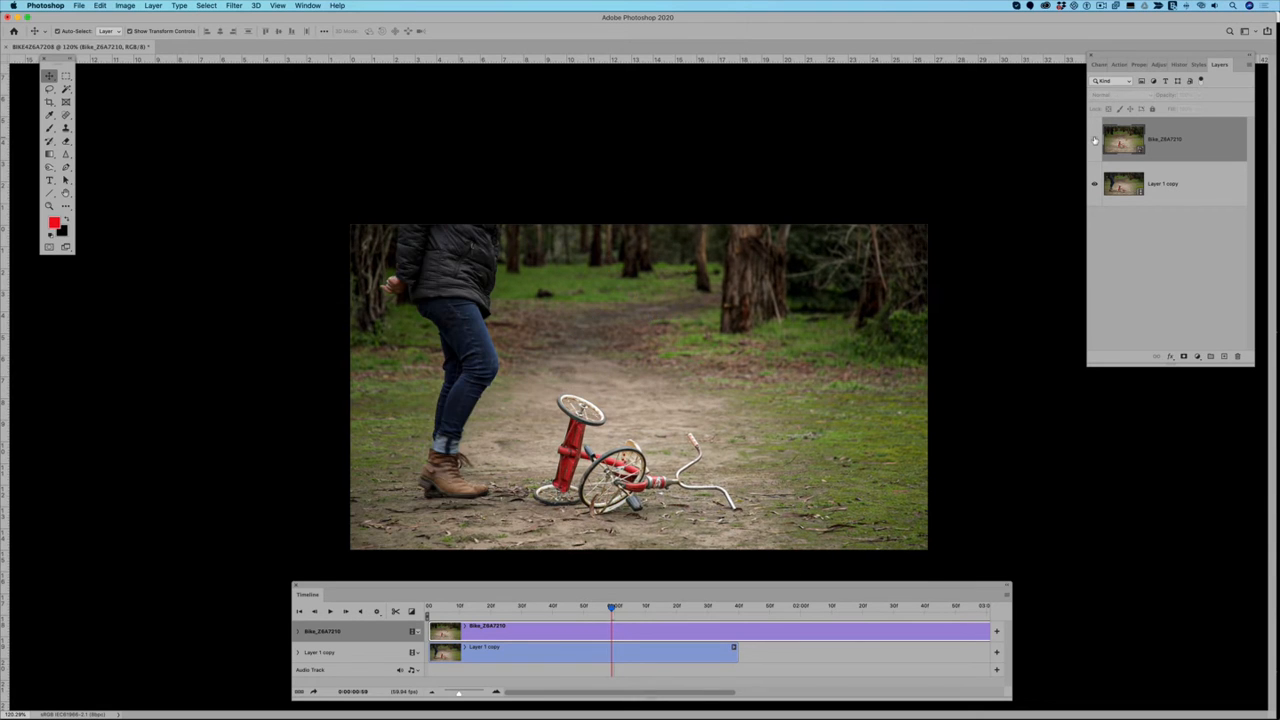
left_click(1094, 140)
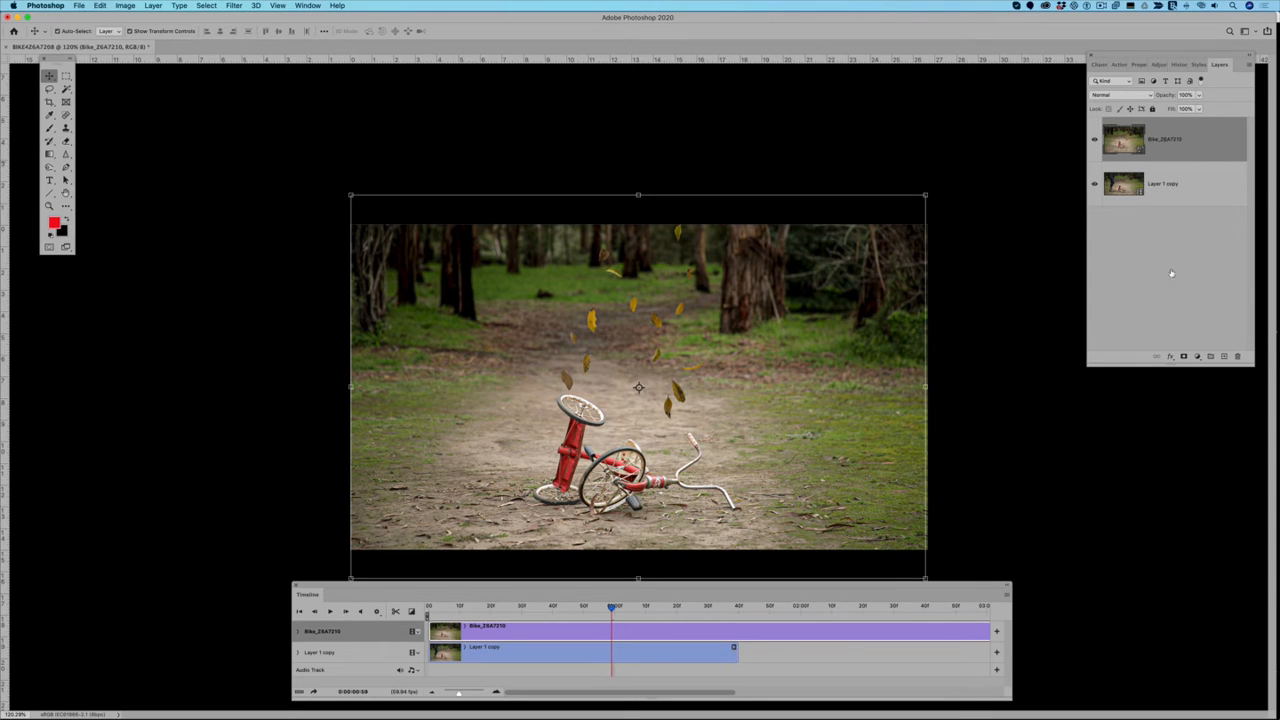
Step: Add a layer mask to the still and paint black with a smaller soft brush over the tricycle's upright wheel
left_click(1184, 357)
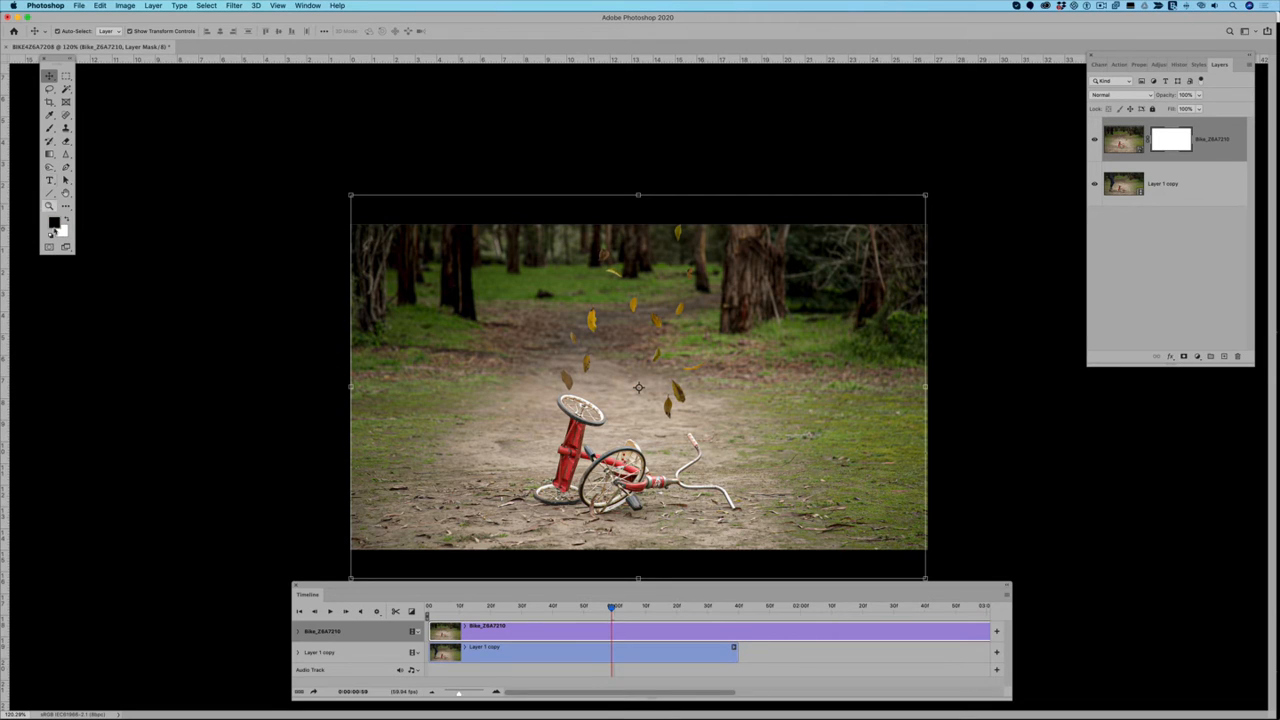
left_click(49, 128)
left_click(49, 129)
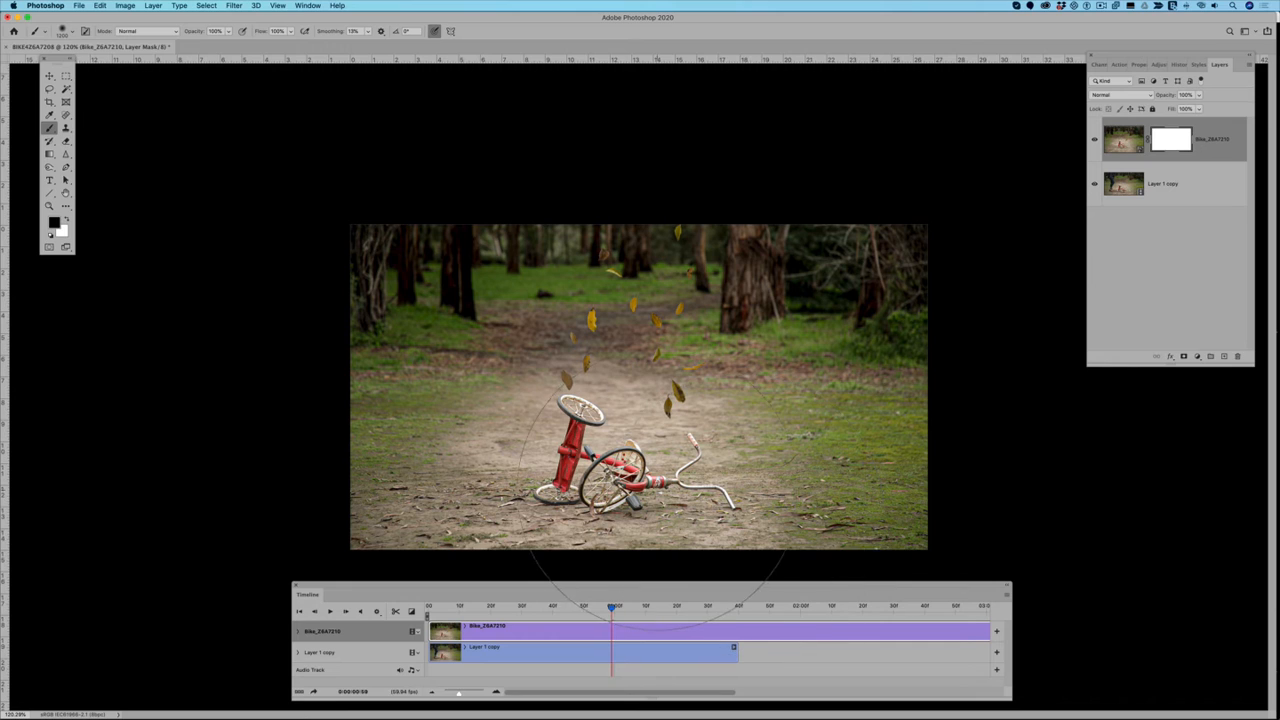
key("bracketleft")
key("bracketleft")
key("bracketleft")
key("bracketleft")
key("bracketleft")
key("bracketleft")
key("bracketleft")
key("bracketleft")
key("bracketleft")
left_click_drag(611, 399, 700, 405)
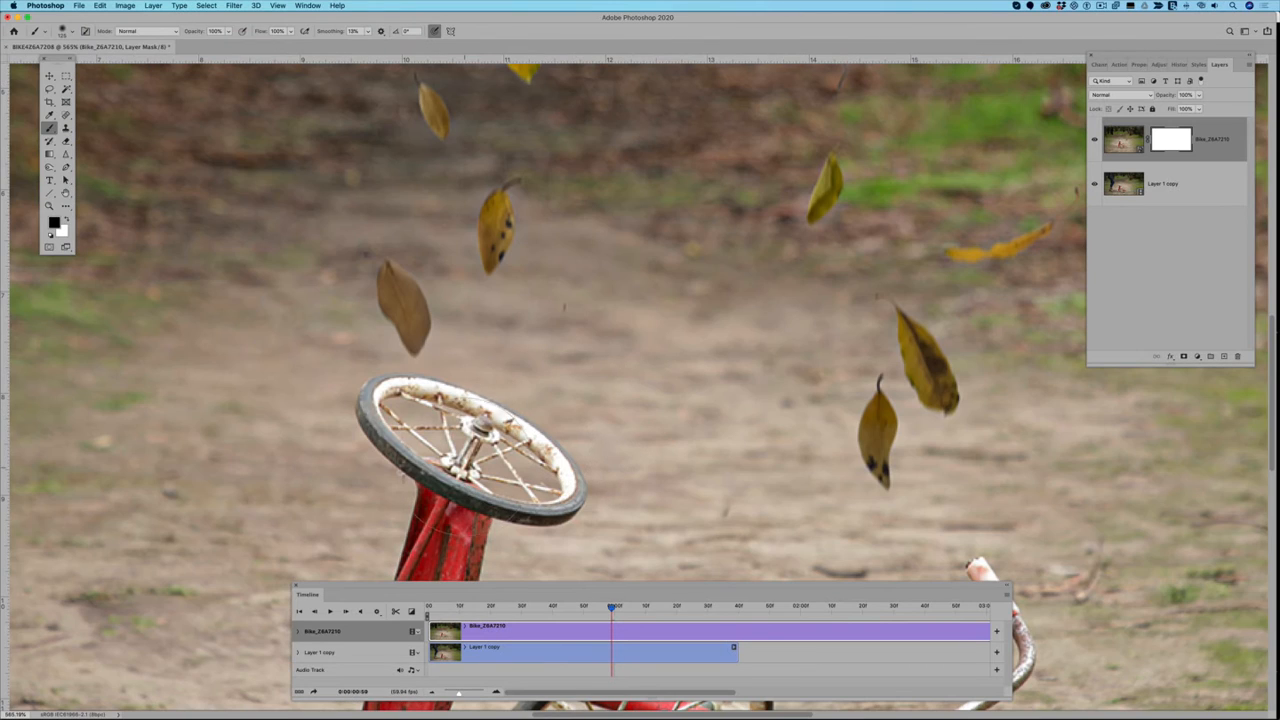
mouse_move(468, 456)
left_mouse_down()
mouse_move(544, 470)
mouse_move(388, 435)
left_mouse_up()
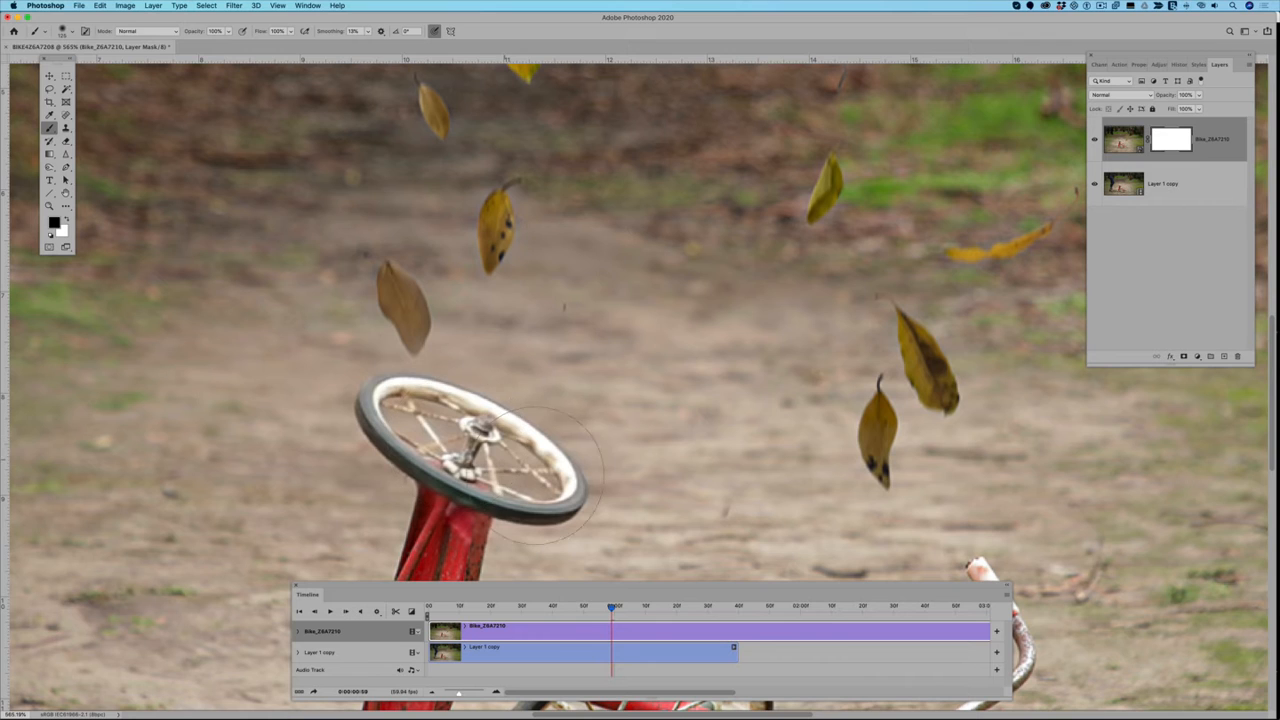
Step: Display the mask as a red overlay and paint white across the wheel's spokes to bring the still back there
key("x")
key("backslash")
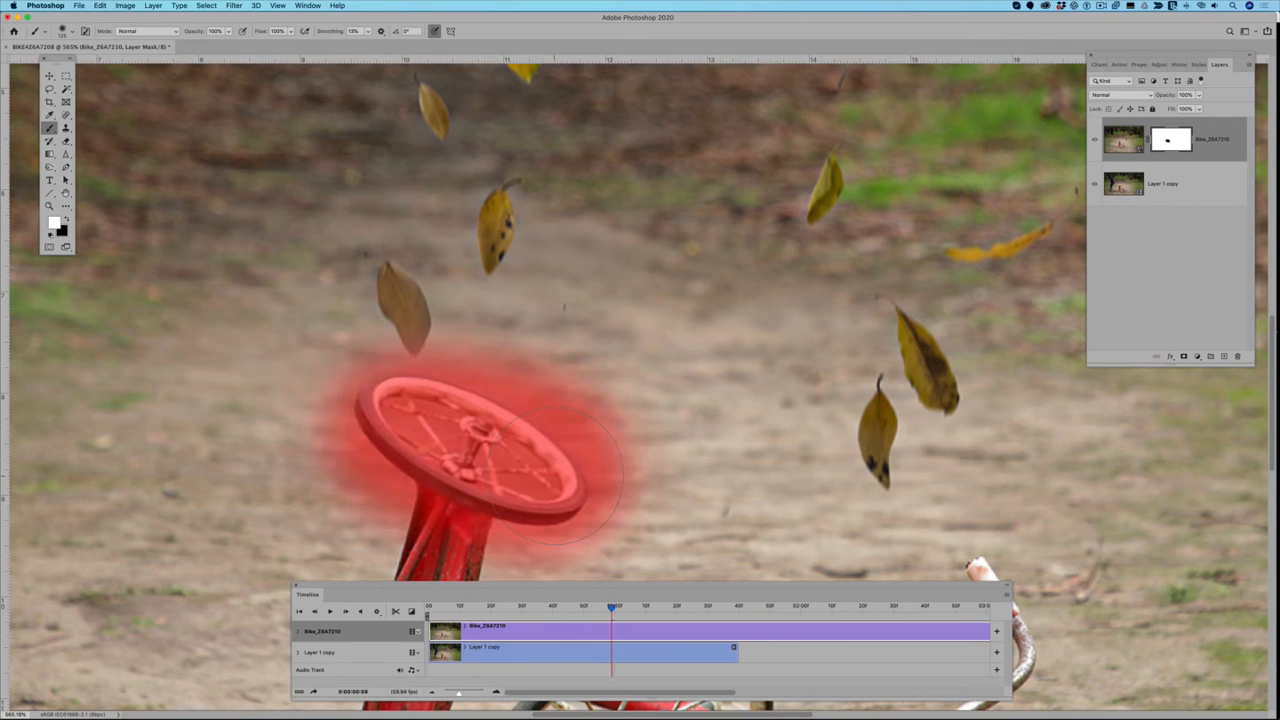
mouse_move(438, 446)
left_mouse_down()
mouse_move(484, 448)
mouse_move(511, 480)
left_mouse_up()
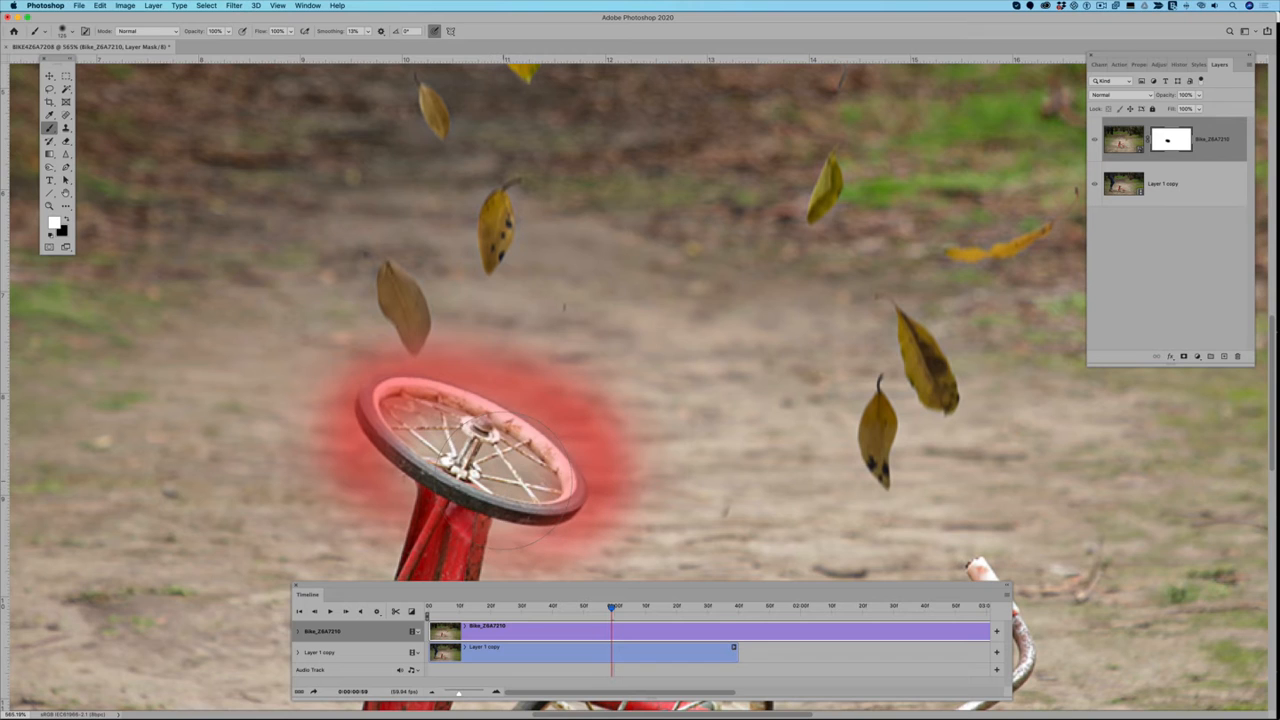
Step: Repaint the whole wheel area black on the mask, clear the mask around the leaf above with white, and hide the overlay
left_click(66, 218)
mouse_move(430, 440)
left_mouse_down()
mouse_move(530, 480)
mouse_move(545, 470)
mouse_move(415, 450)
left_mouse_up()
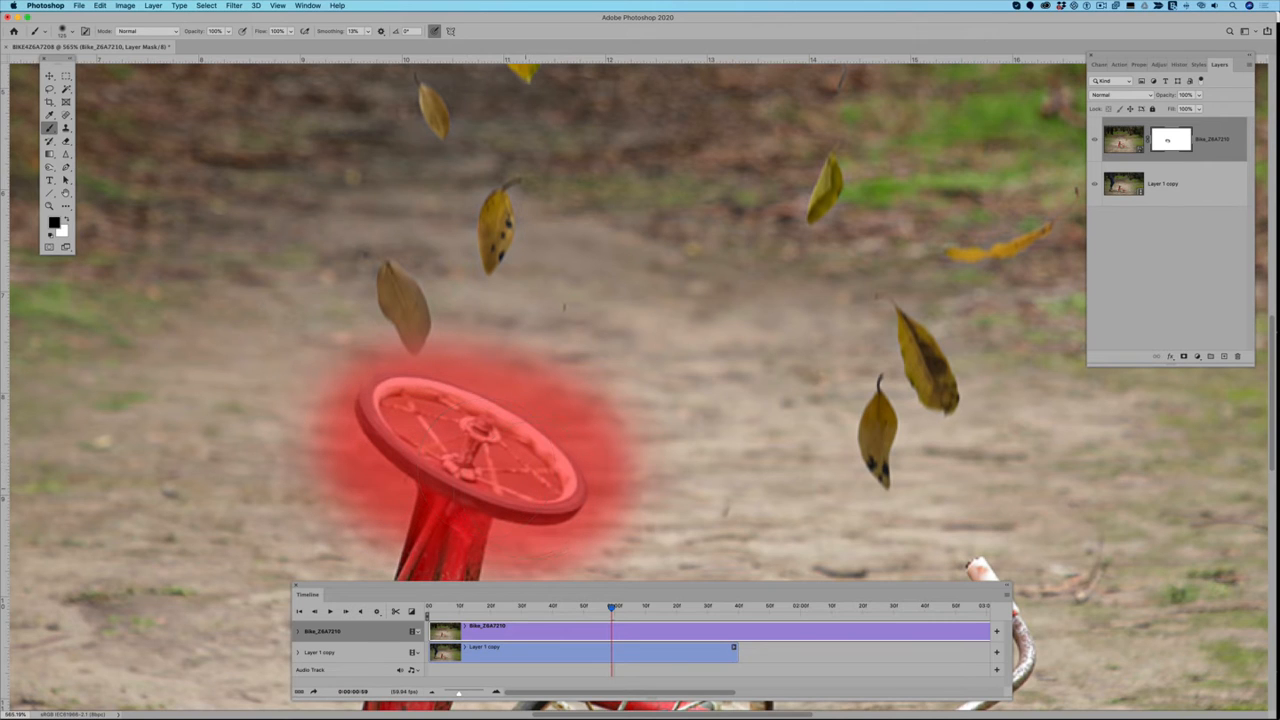
key("x")
left_click_drag(397, 298, 411, 309)
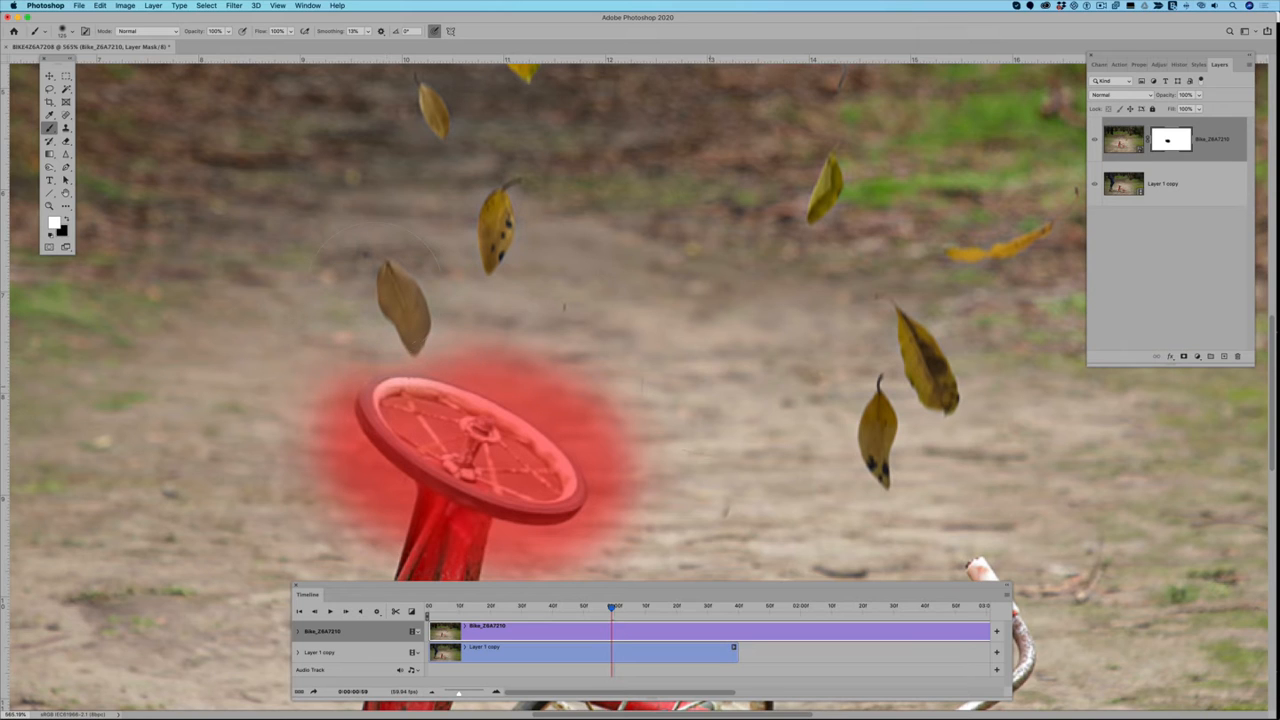
key("x")
key("backslash")
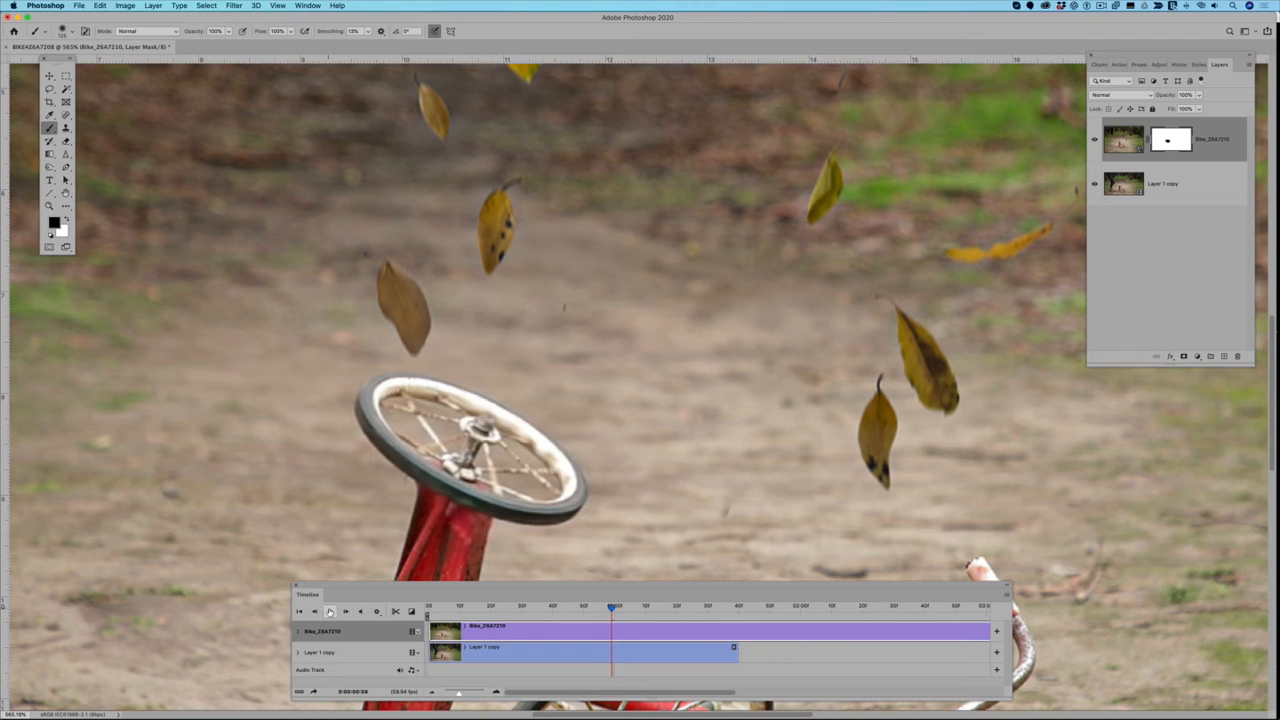
Step: Play the timeline with the whole frame in view to preview the masked wheel, and stop the playback
left_click(330, 611)
scroll(714, 487, "down", 10)
scroll(714, 487, "down", 4)
scroll(711, 483, "up", 8)
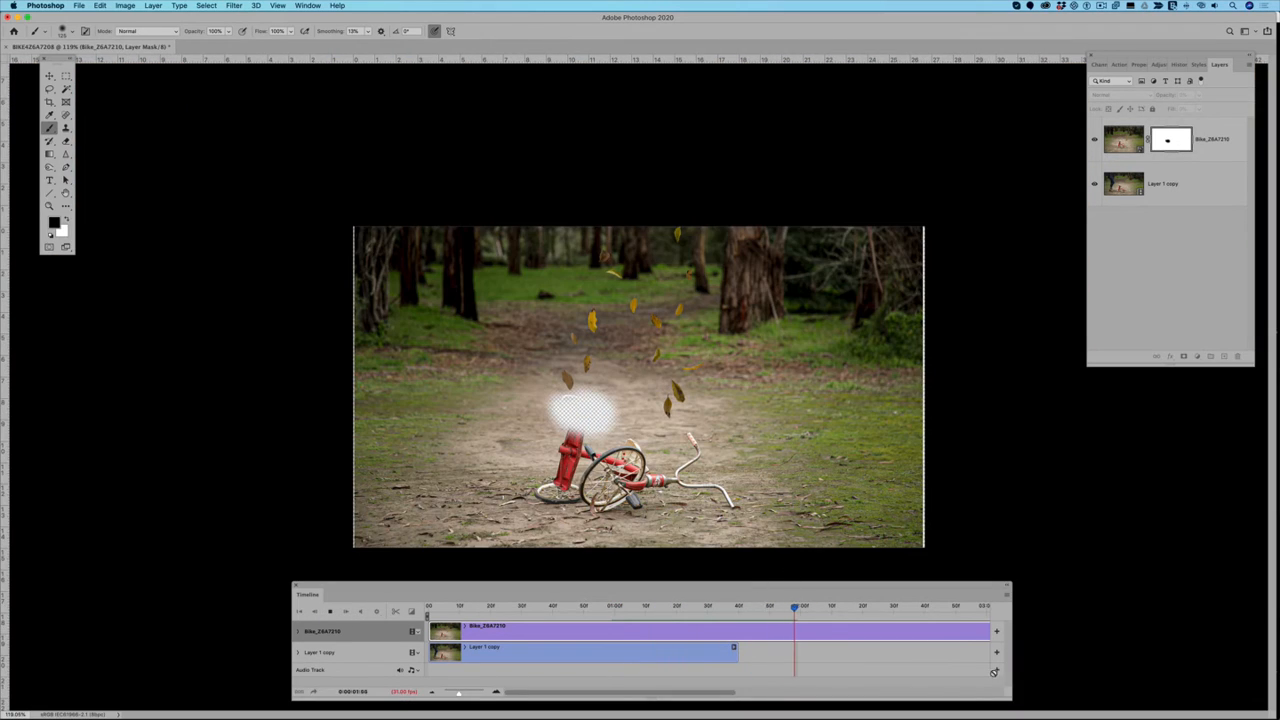
key("space")
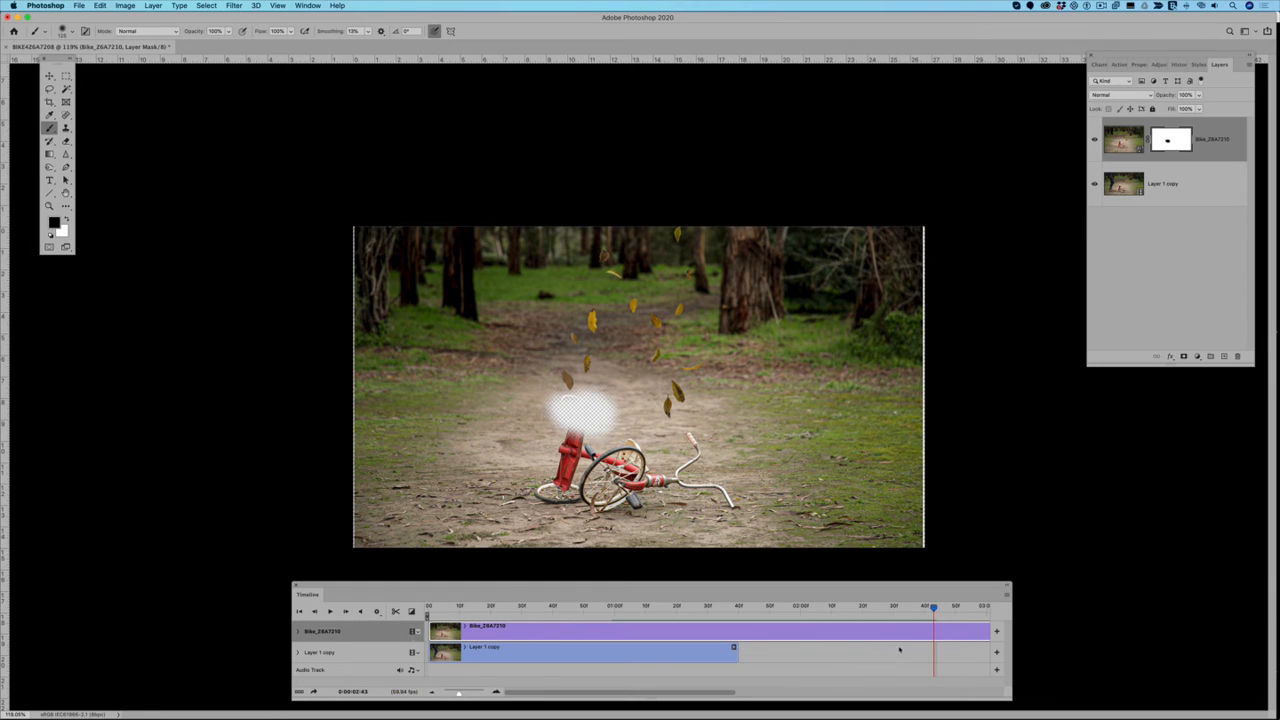
Step: Trim the end of the still's clip to match the video clip's end and preview the playback
scroll(899, 651, "right", 10)
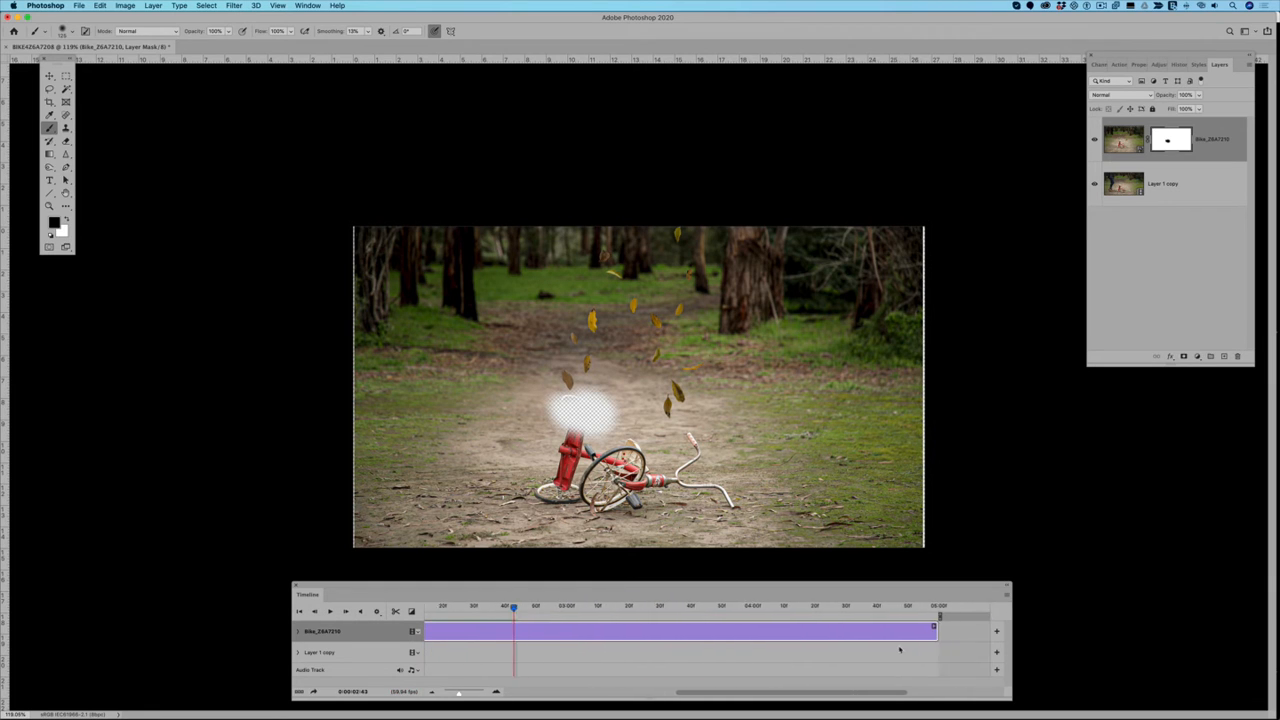
scroll(899, 651, "right", 3)
left_click_drag(875, 628, 428, 630)
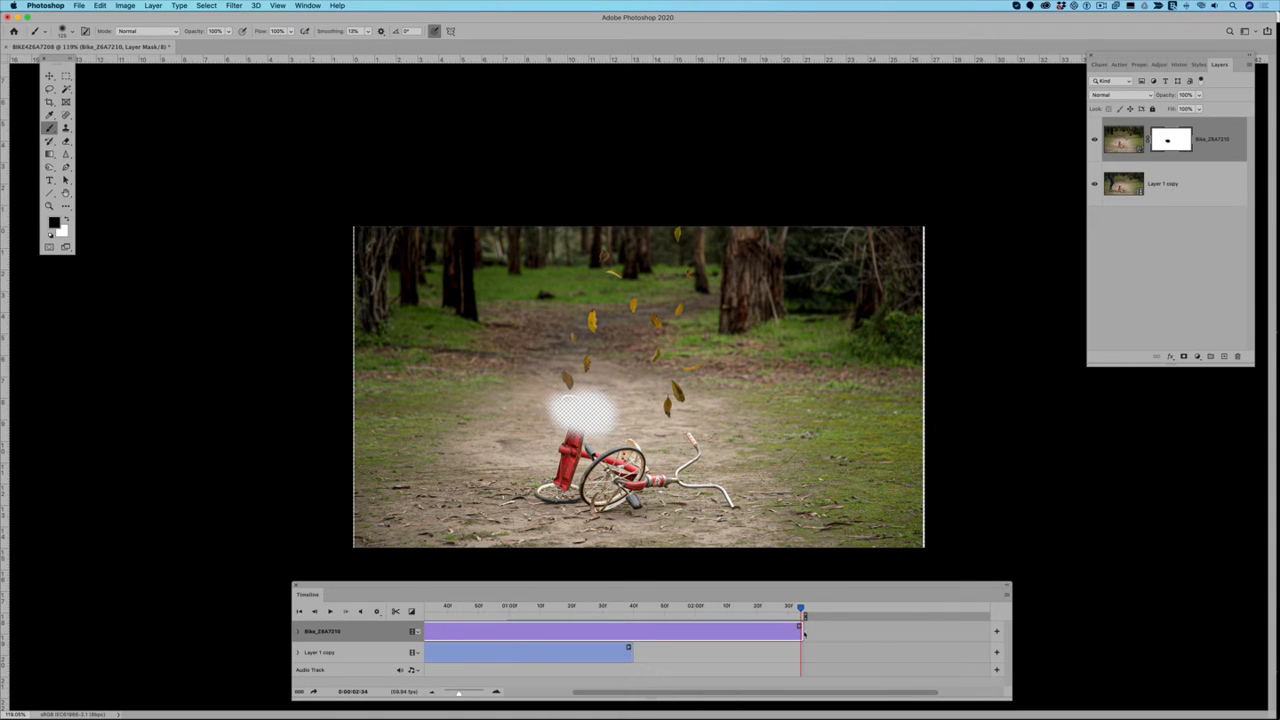
left_click_drag(800, 628, 629, 628)
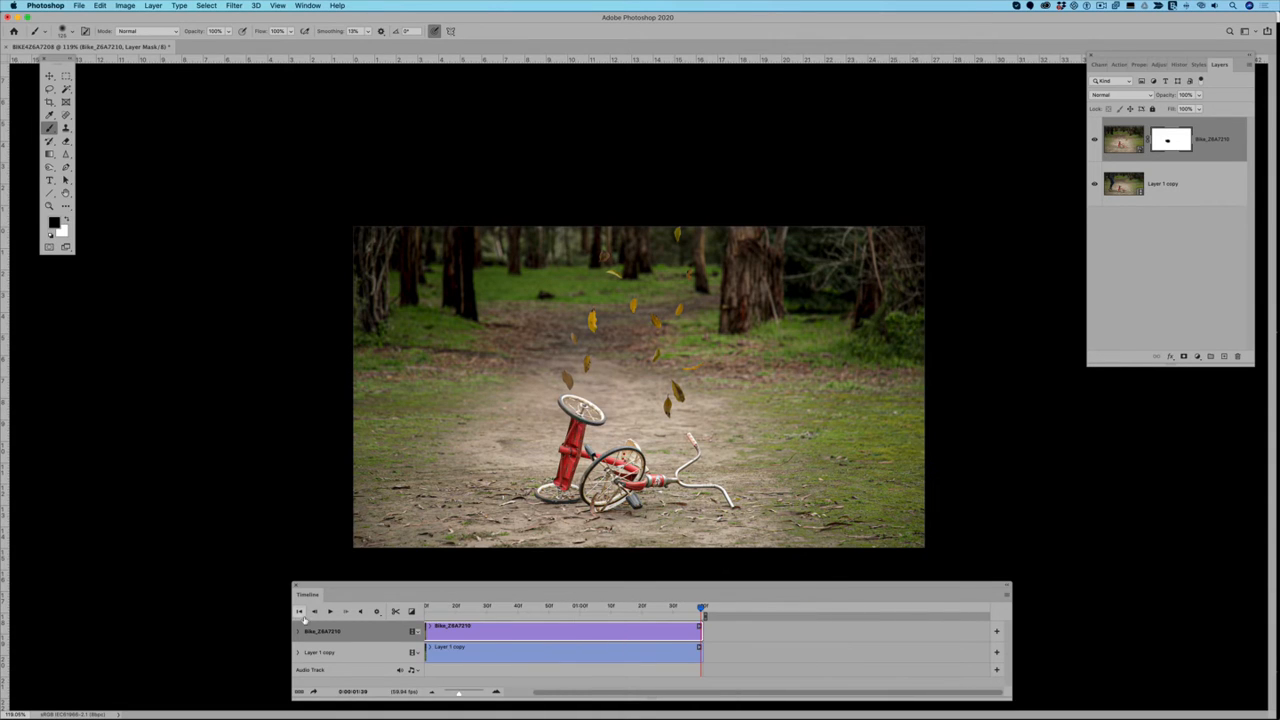
left_click(329, 611)
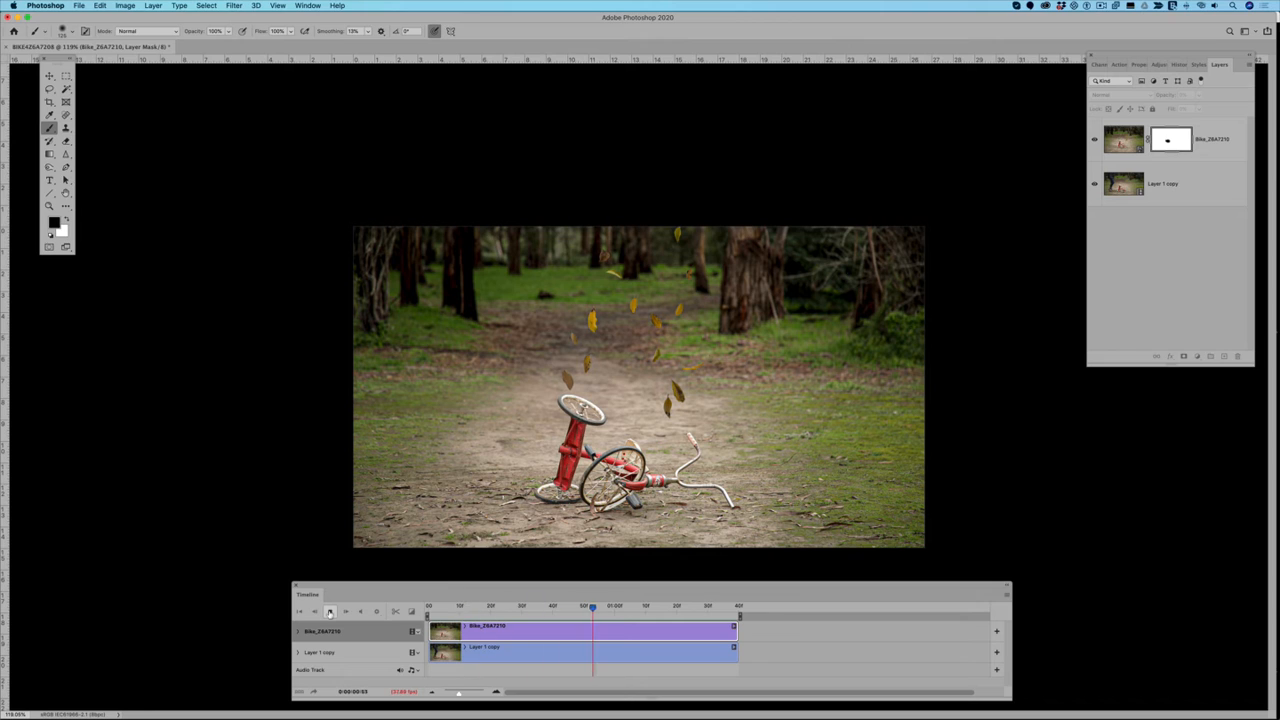
left_click(343, 631)
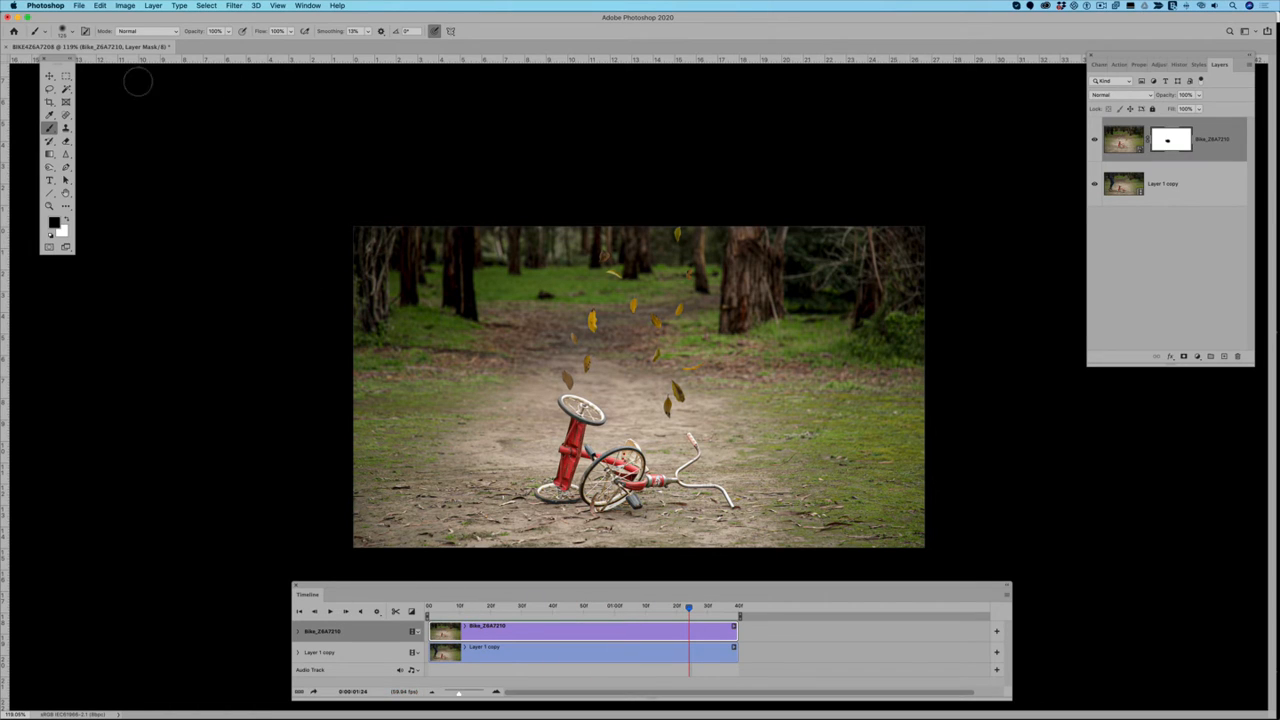
Step: Render all frames as the H.264 High Quality video BIKE4Z6A7208_Demo1.mp4 at 1920 x 1080
left_click(79, 6)
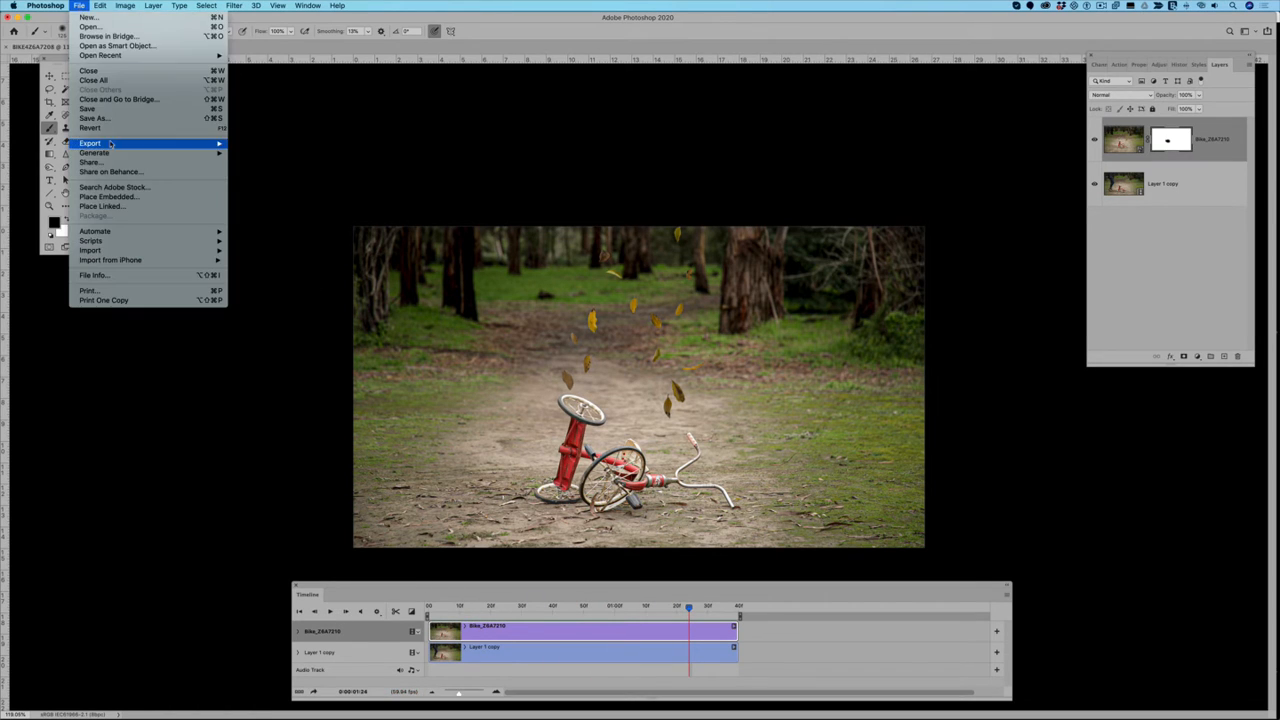
mouse_move(112, 145)
left_click(293, 291)
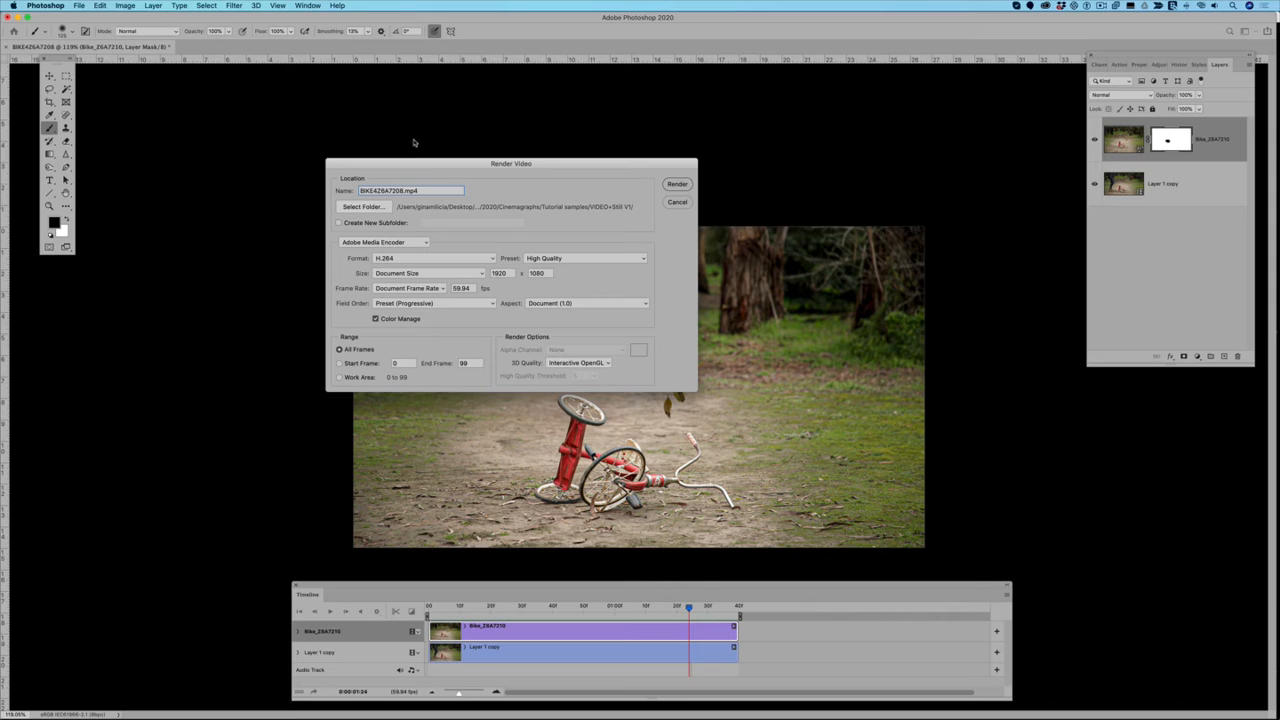
type("_Demo1")
left_click(677, 185)
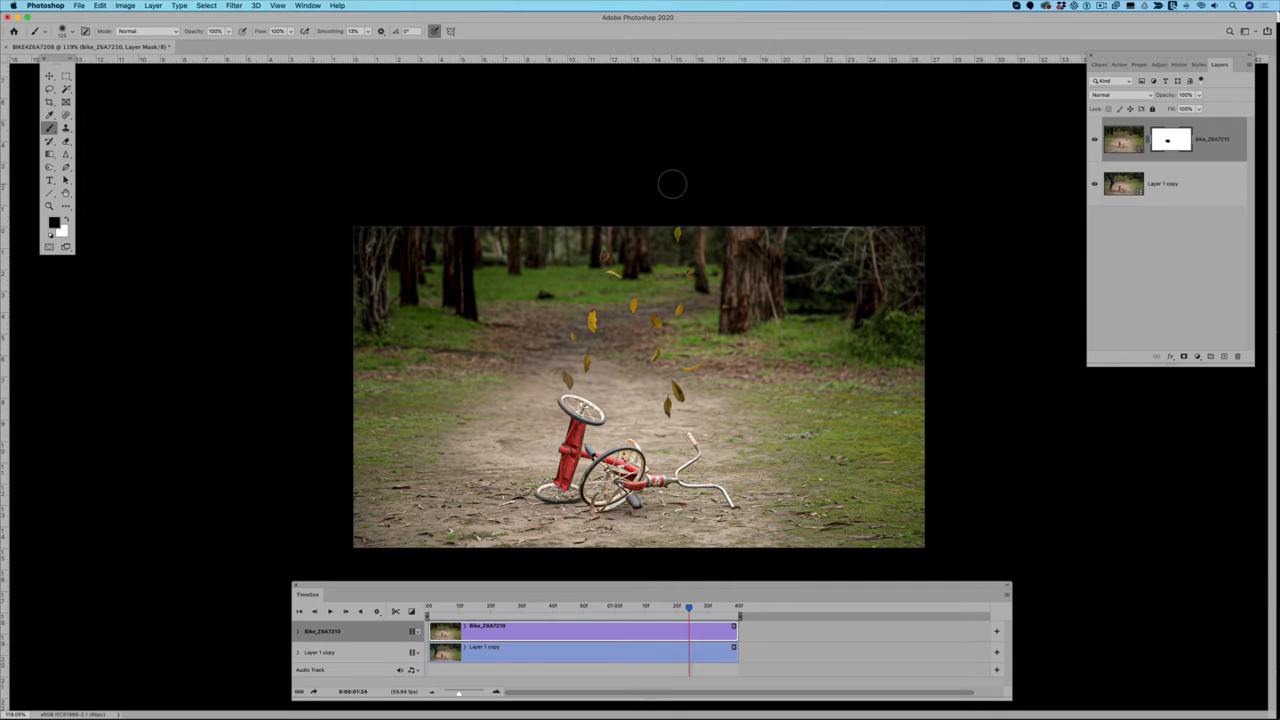
Step: Open the rendered BIKE4Z6A7208_Demo1.mp4 from the VIDEO+Still V1 folder and play it to check the motion
left_click(78, 6)
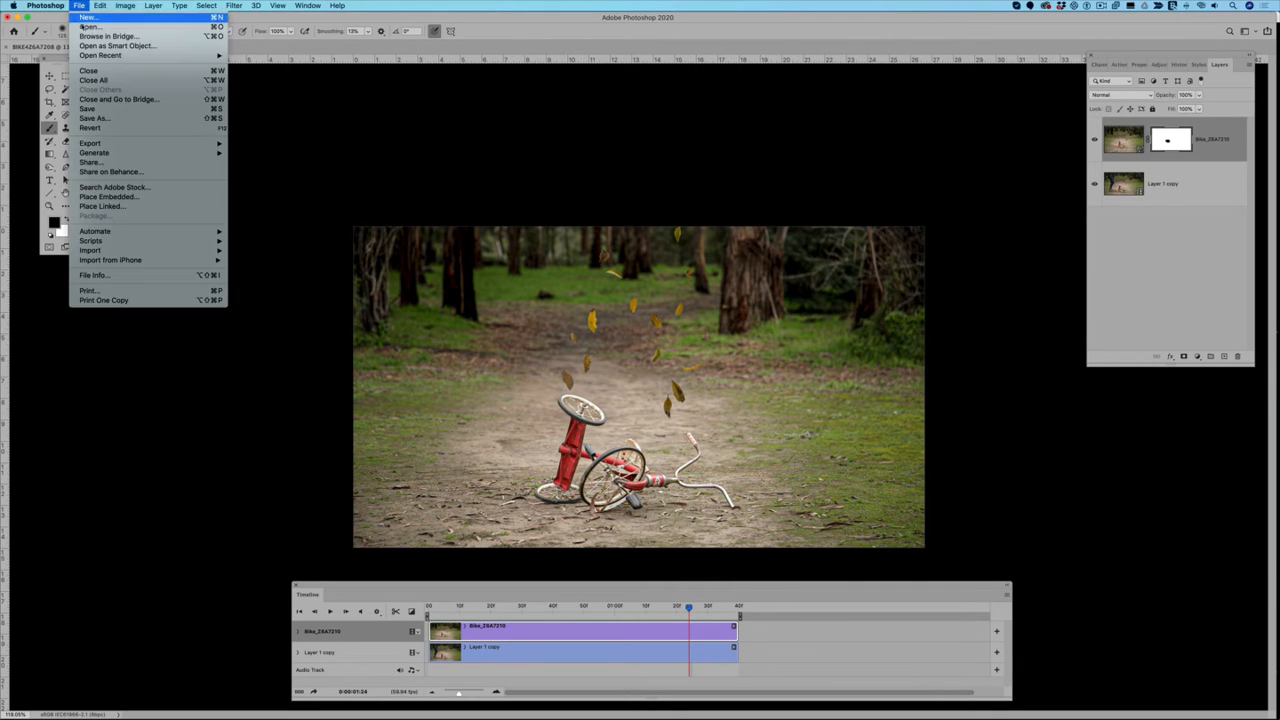
left_click(446, 117)
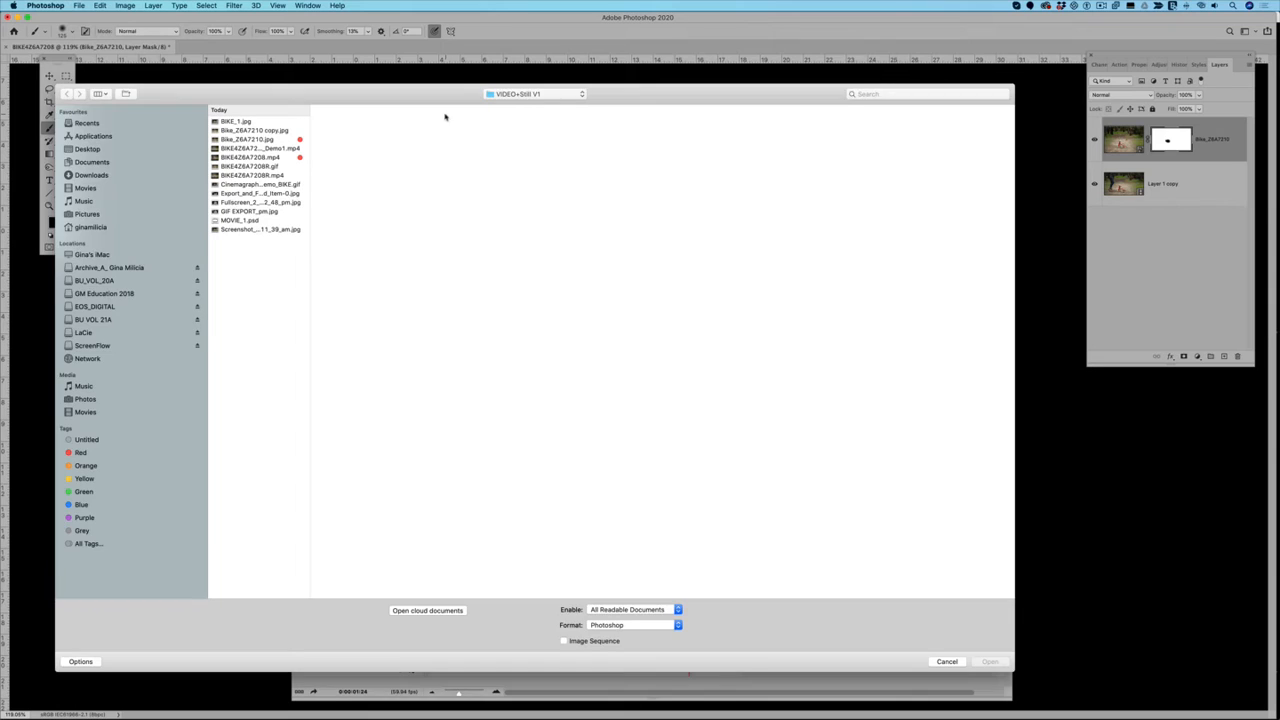
left_click(277, 148)
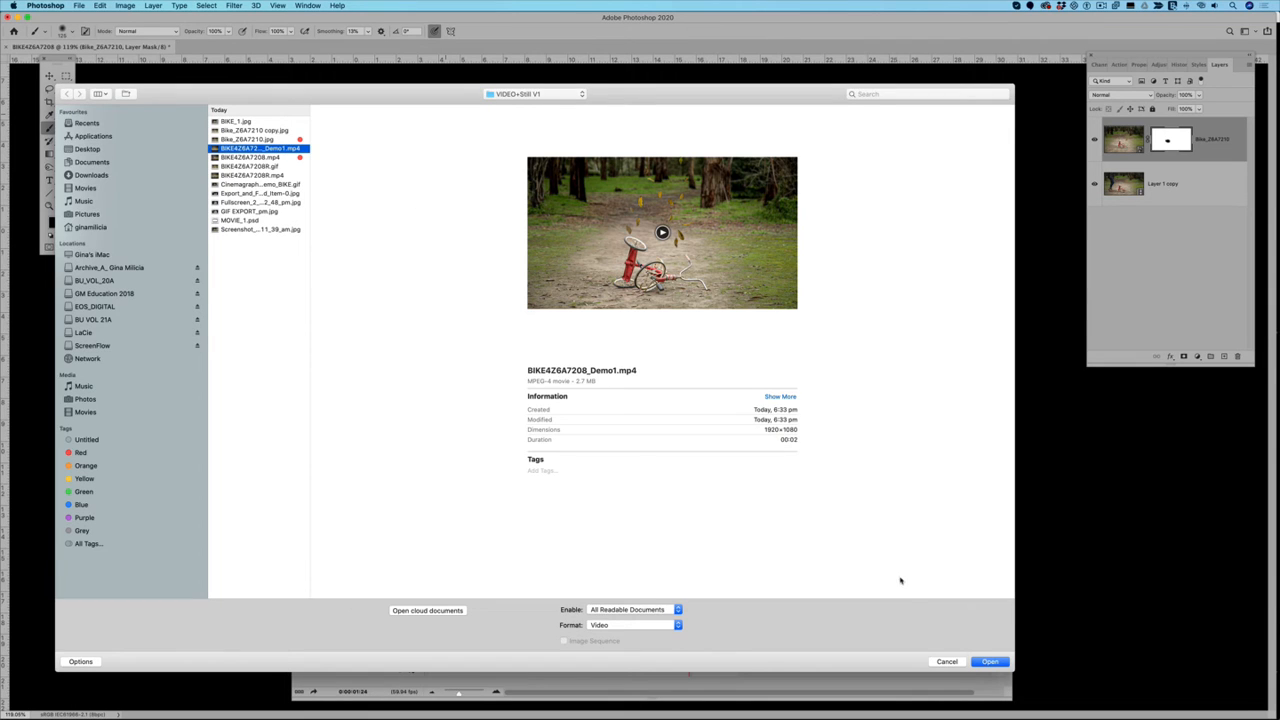
left_click(999, 663)
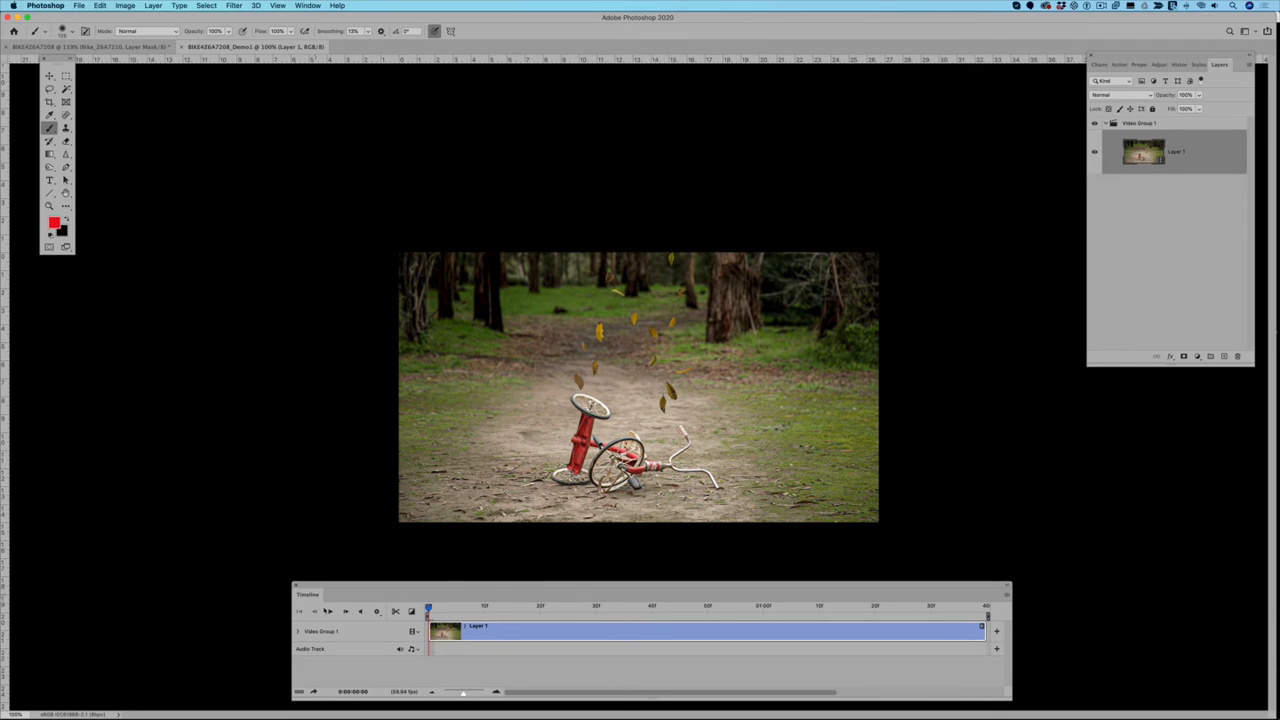
left_click(330, 612)
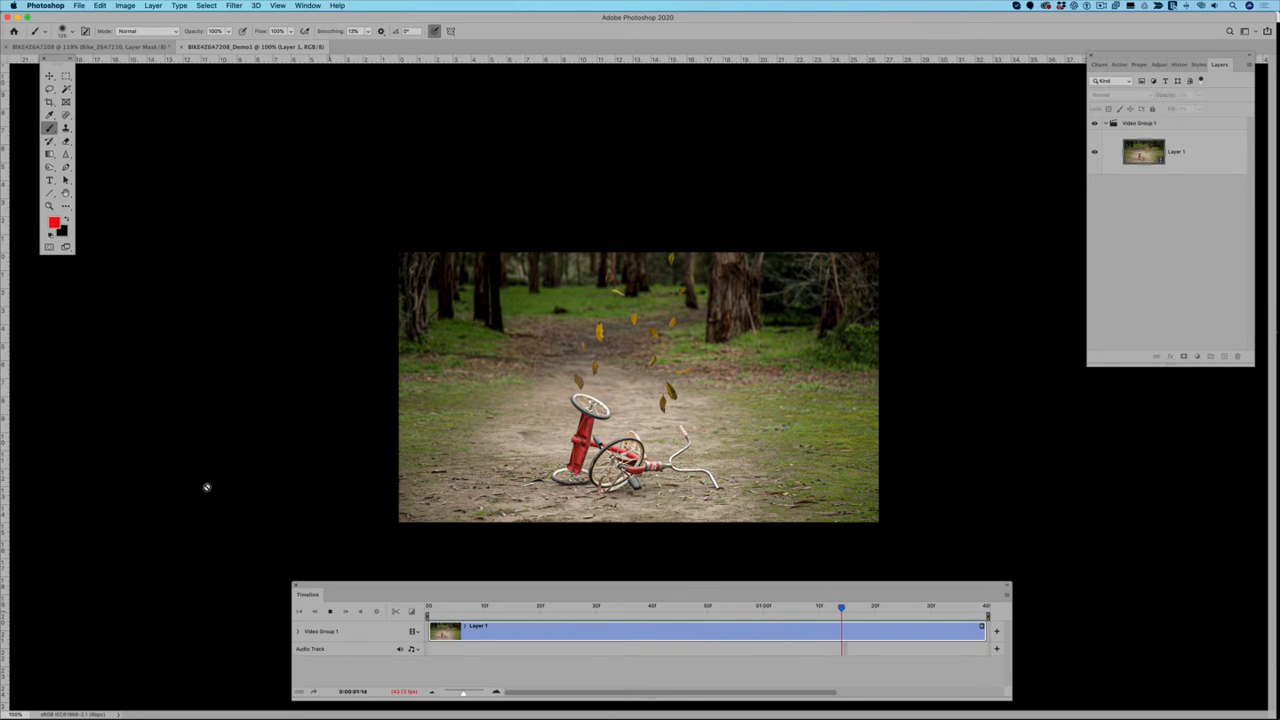
left_click(331, 612)
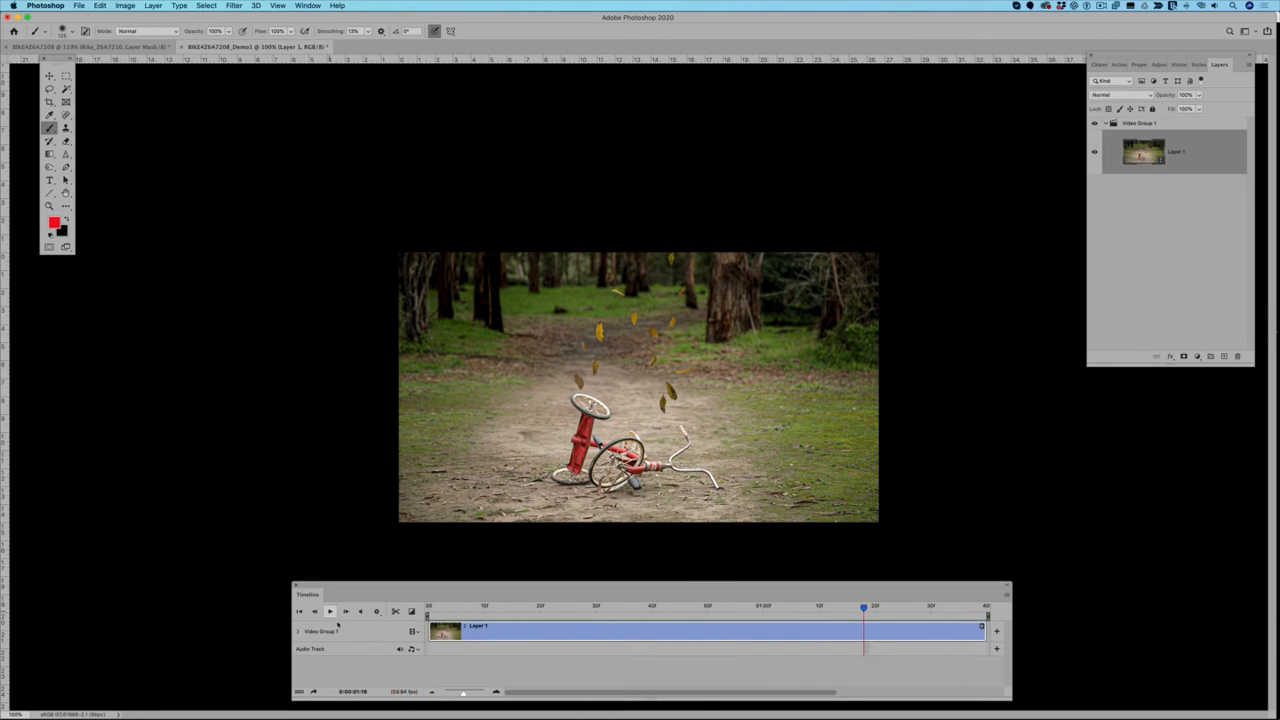
Step: Start a Save for Web export of the tricycle clip as a GIF with the Selective palette and Noise dither
left_click(80, 7)
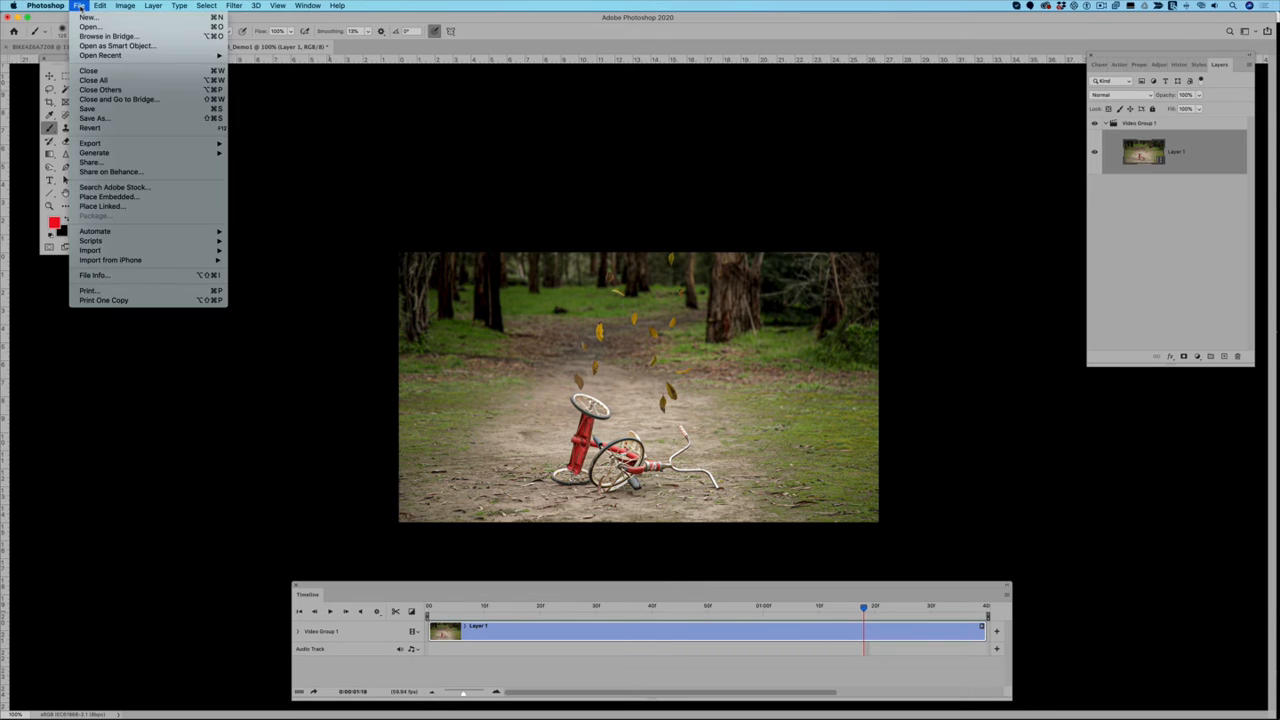
mouse_move(104, 145)
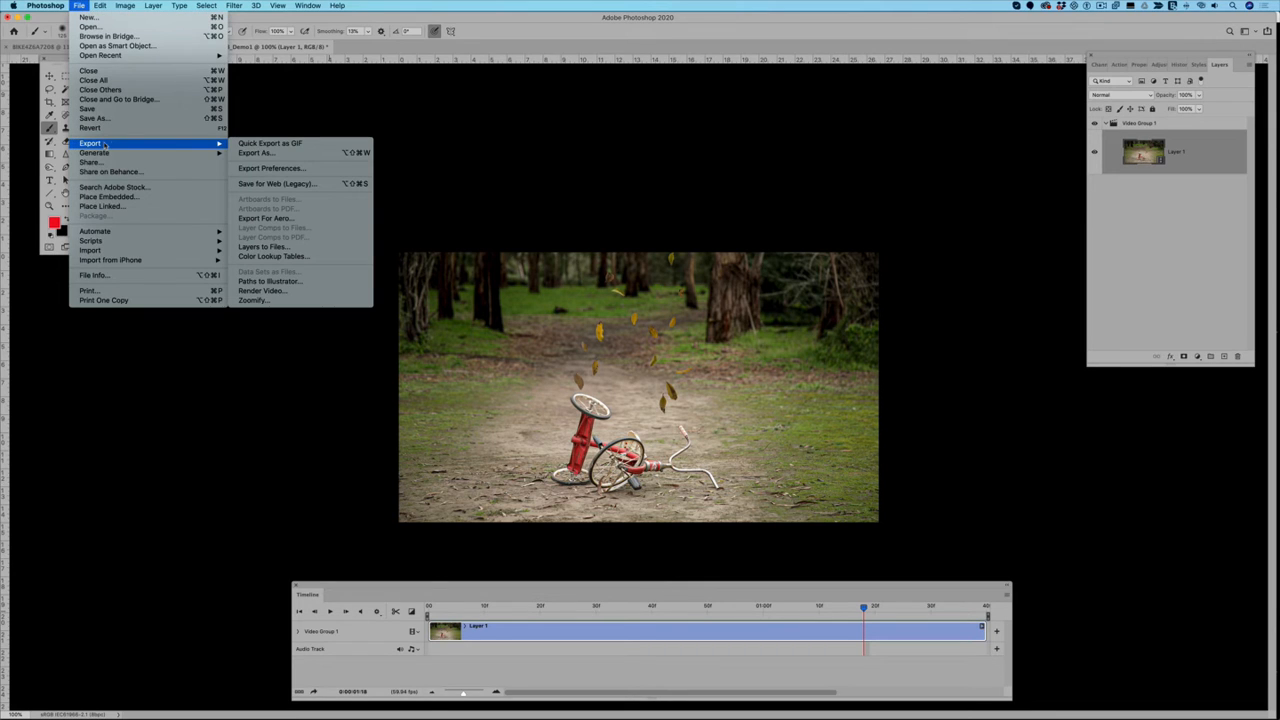
left_click(251, 188)
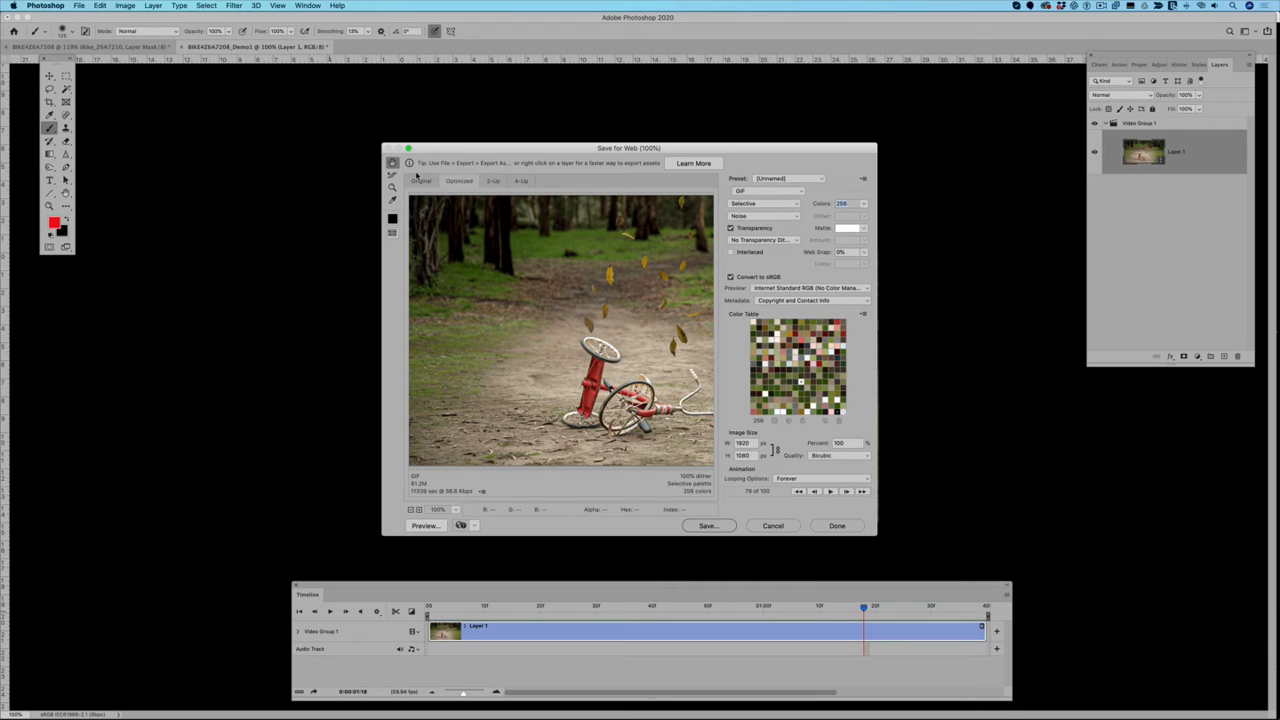
left_click(762, 203)
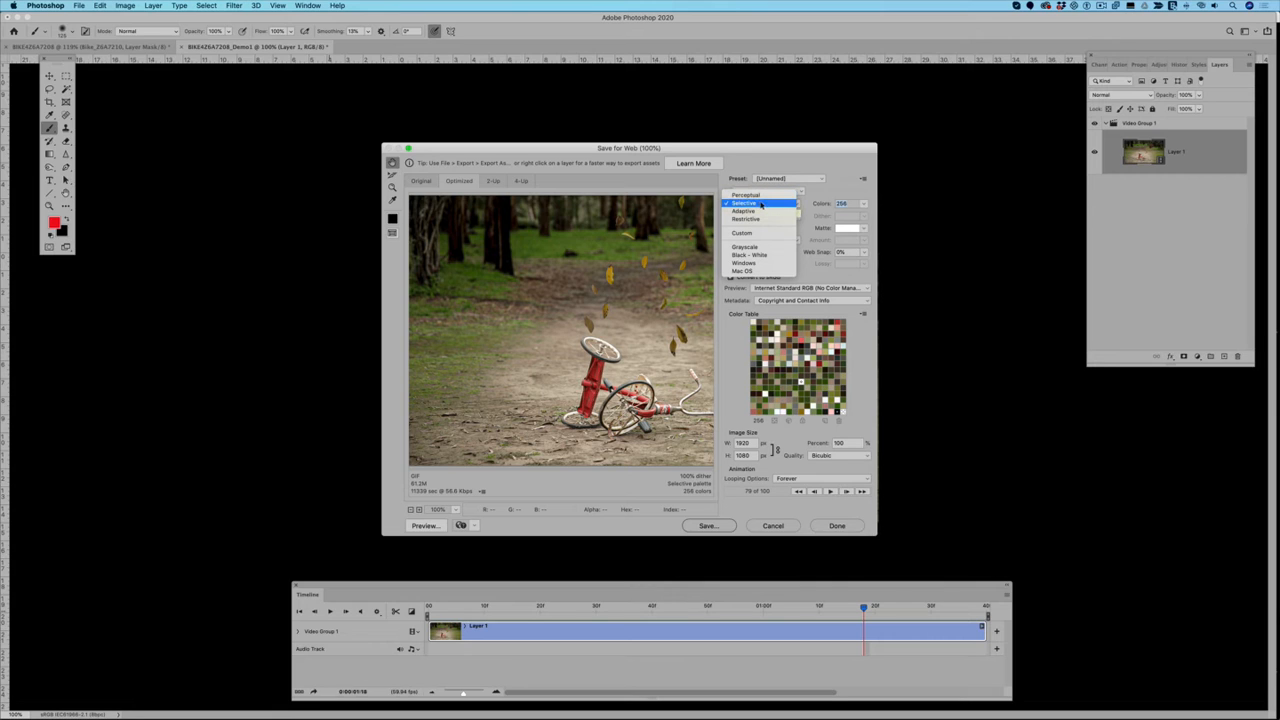
left_click(761, 204)
left_click(751, 216)
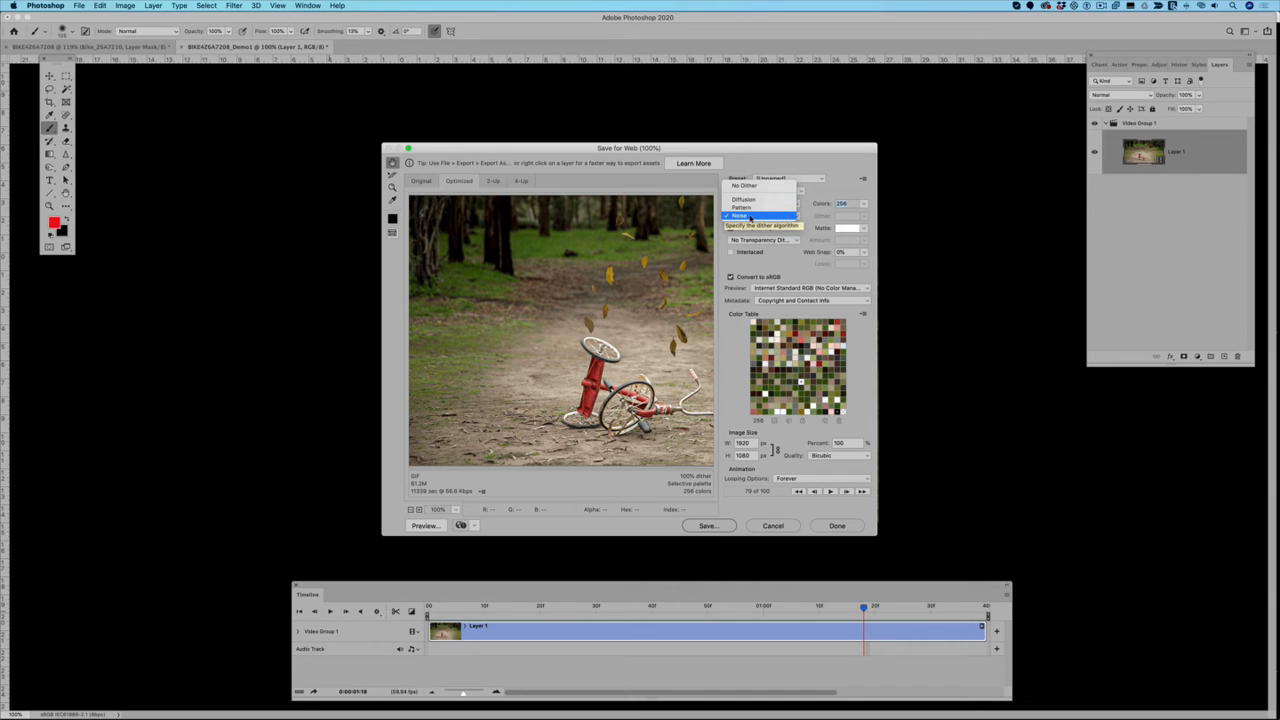
left_click(750, 216)
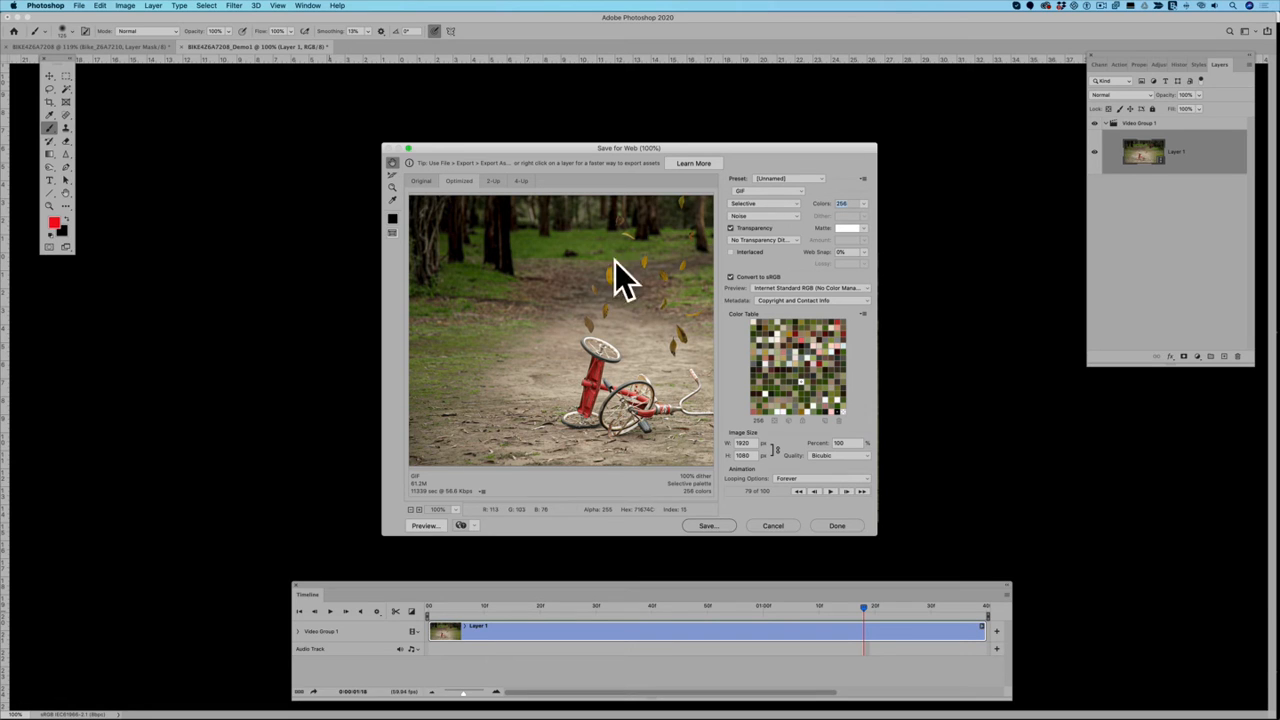
Step: Set the GIF's width to 800 px and save it as BIKE4Z6A7208_Demo2.gif in the VIDEO+Still V1 folder
left_click(751, 442)
type("600")
type("800")
left_click(703, 526)
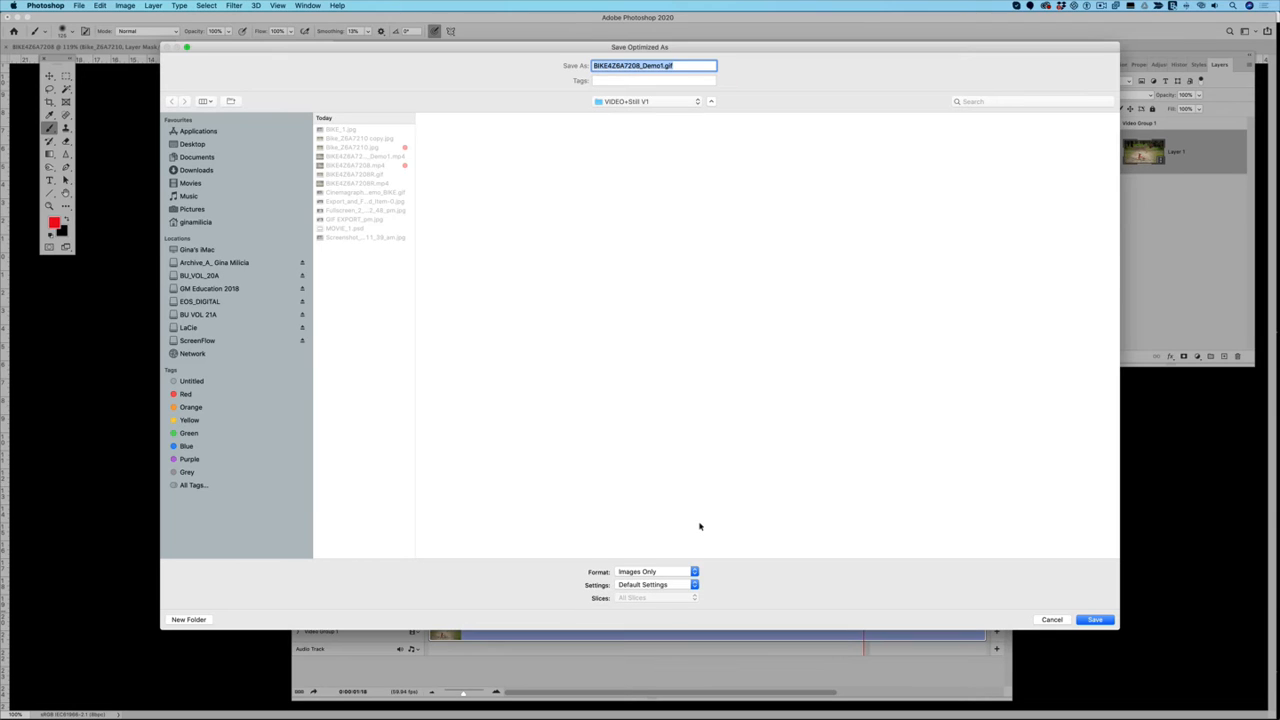
left_click(665, 67)
key("BackSpace")
type("2")
left_click(1094, 620)
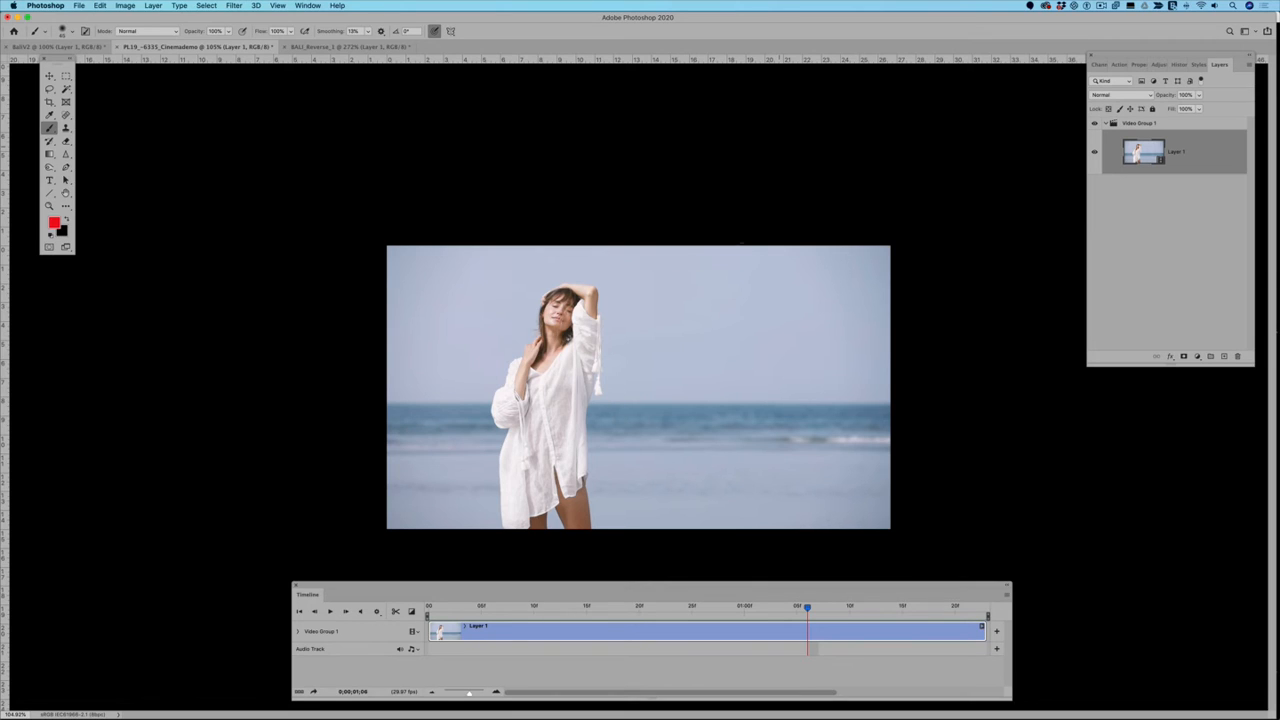
Step: Play the PL19_-6335_Cinemademo beach clip twice to check how its motion loops, stopping the playback each time
left_click(330, 612)
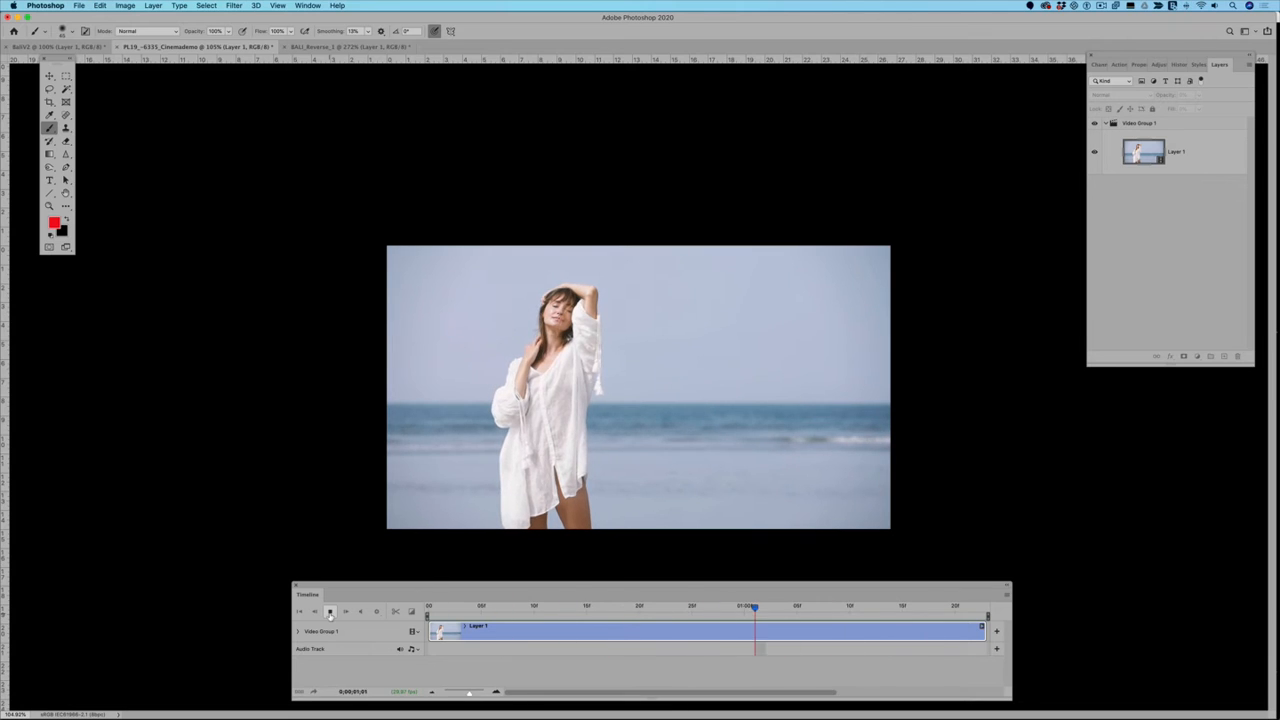
left_click(330, 612)
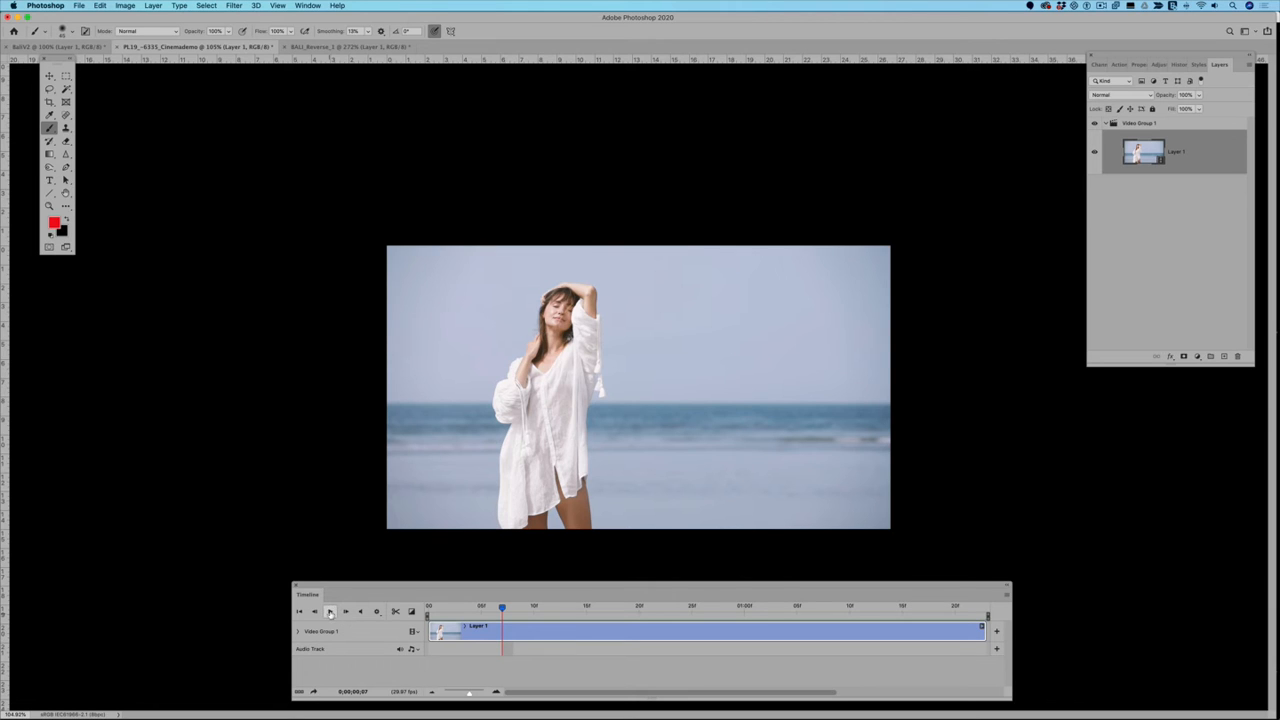
left_click(330, 611)
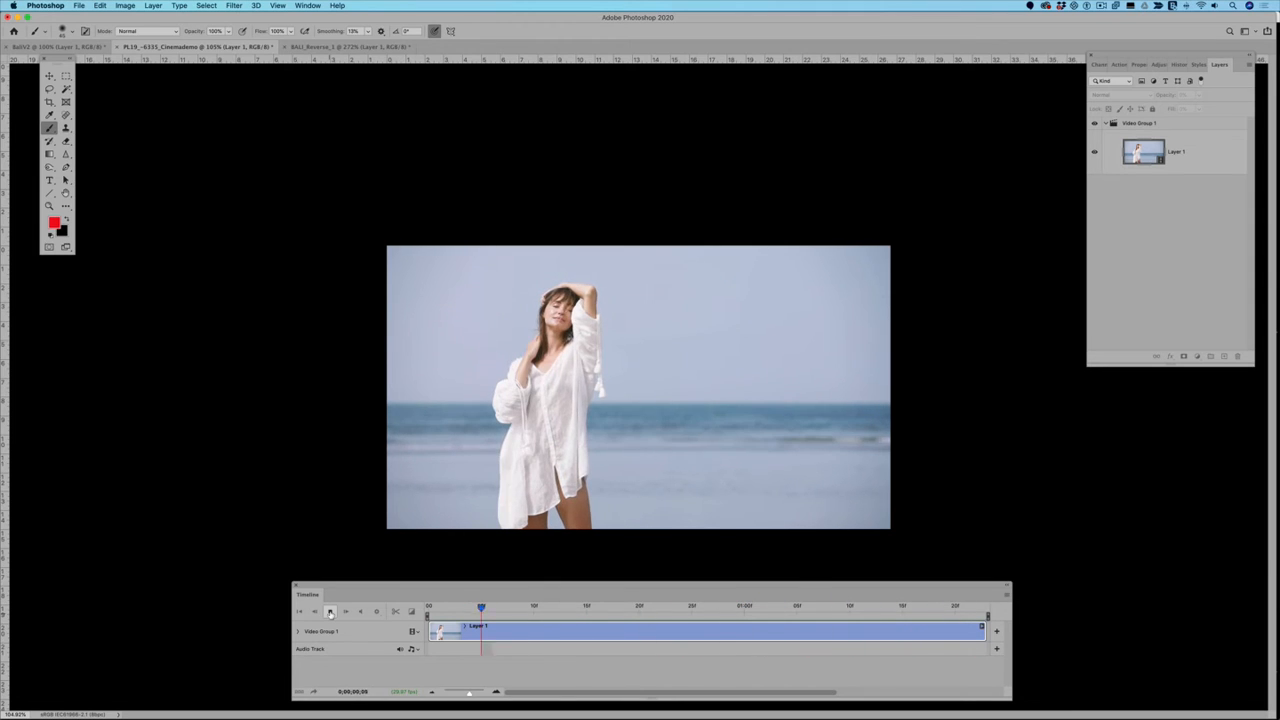
left_click(330, 612)
Step: Preview the reversed beach clip in the BALI_Reverse_1 document, stop it and bring the whole frame into view
left_click(328, 47)
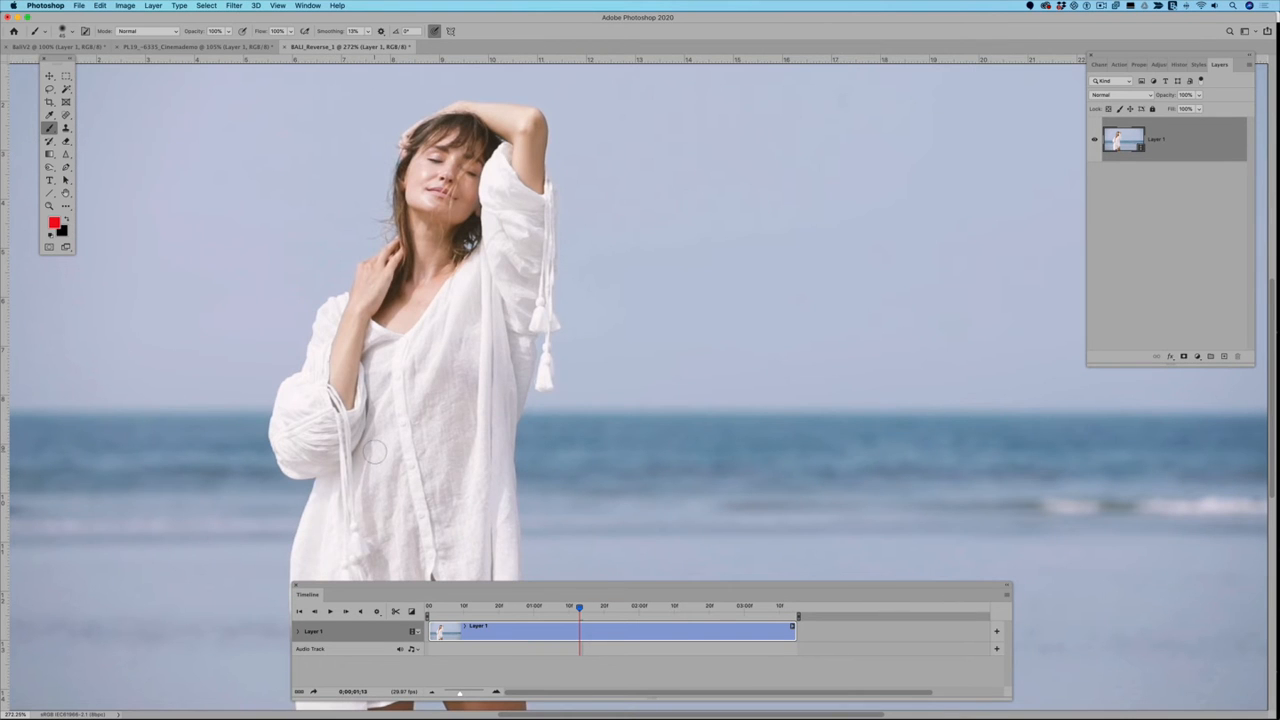
left_click(345, 612)
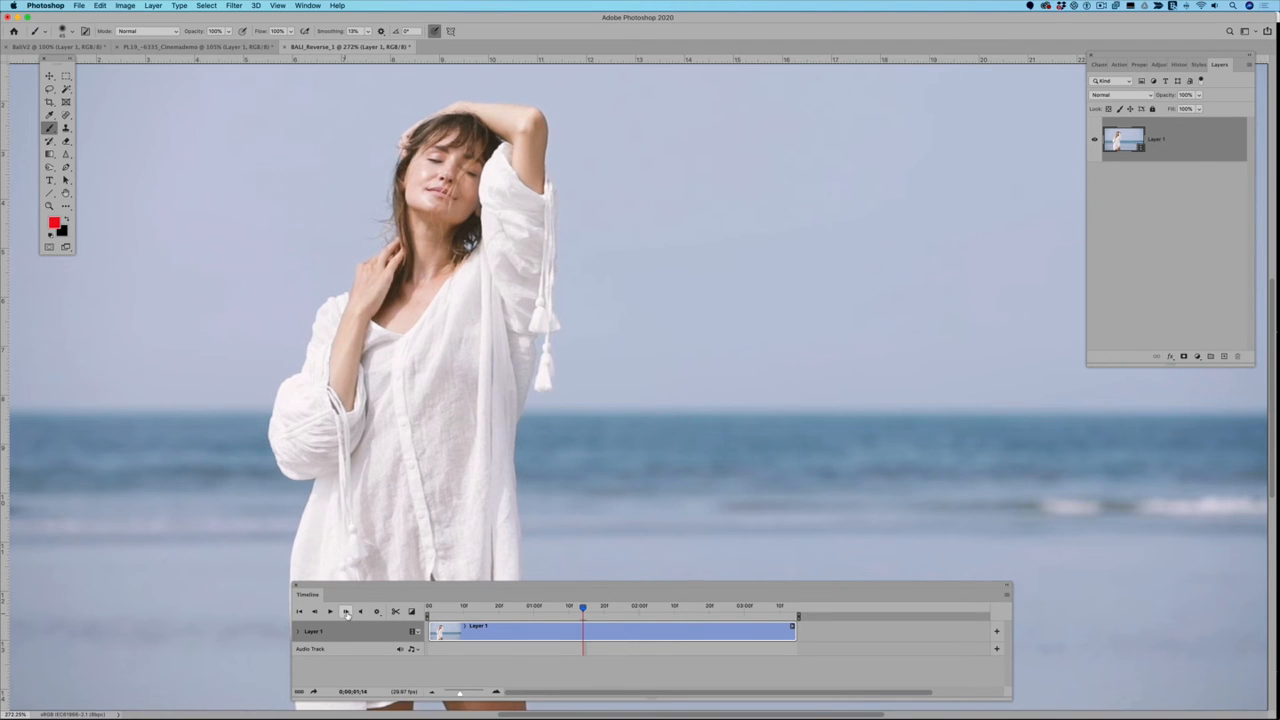
left_click(332, 613)
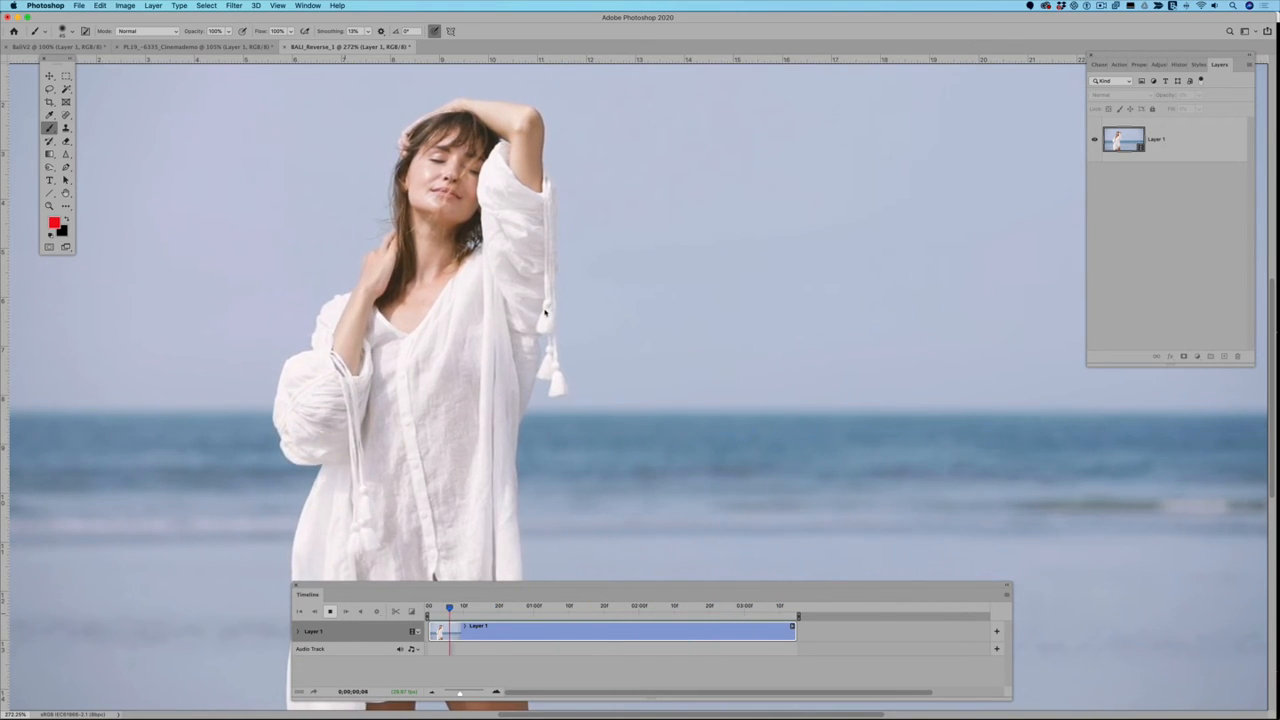
left_click(331, 612)
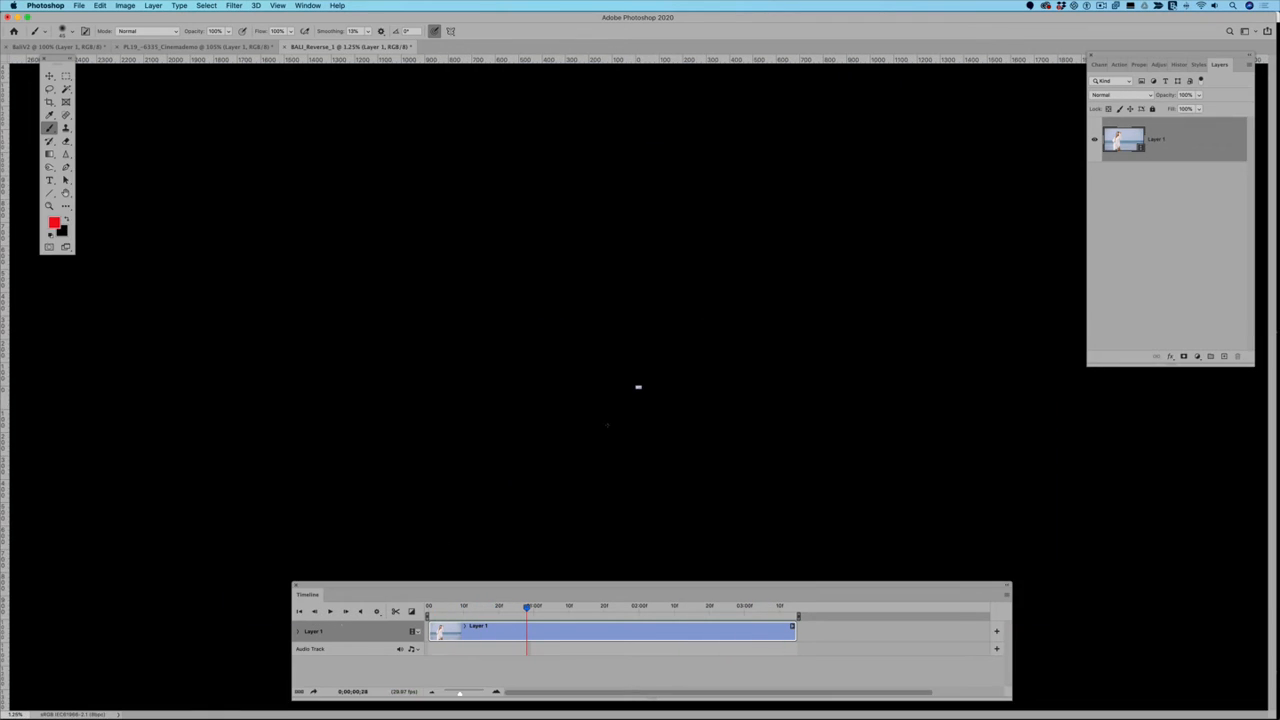
scroll(665, 417, "up", 8)
scroll(665, 417, "up", 10)
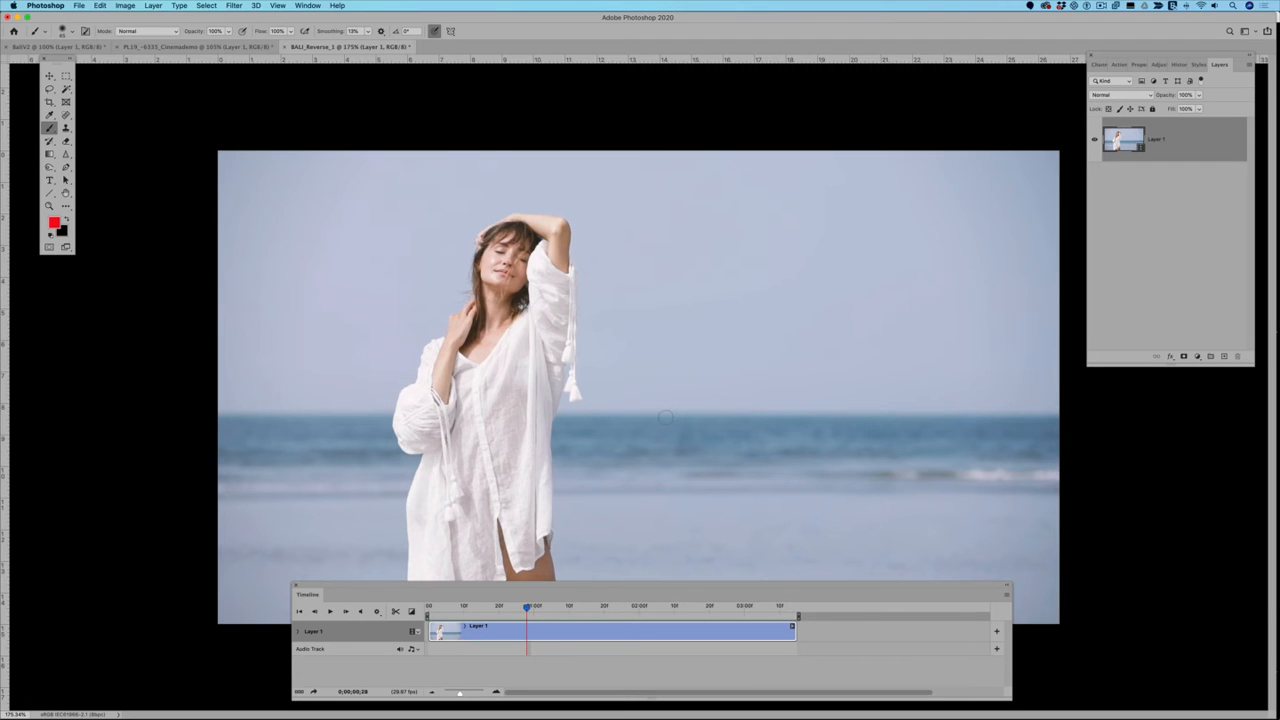
Step: Switch to iMovie and delete the existing beach clip from the My Movie 1 timeline
mouse_move(1134, 712)
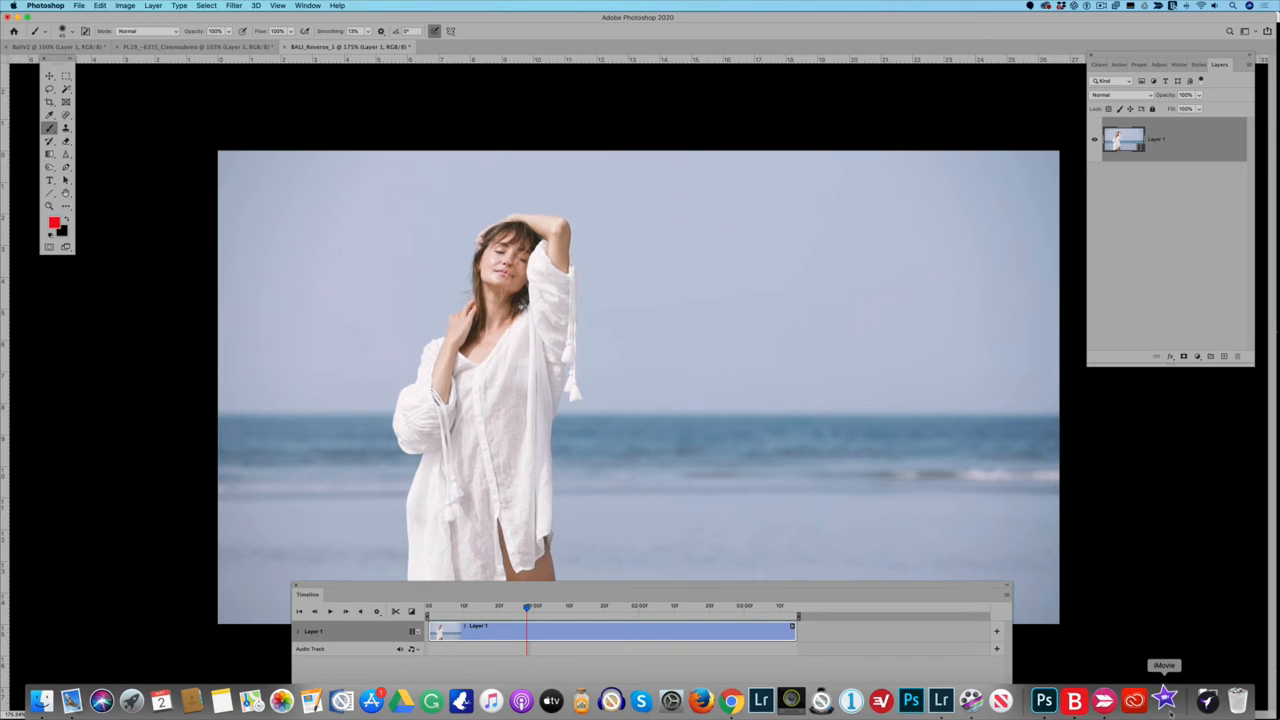
left_click(1168, 708)
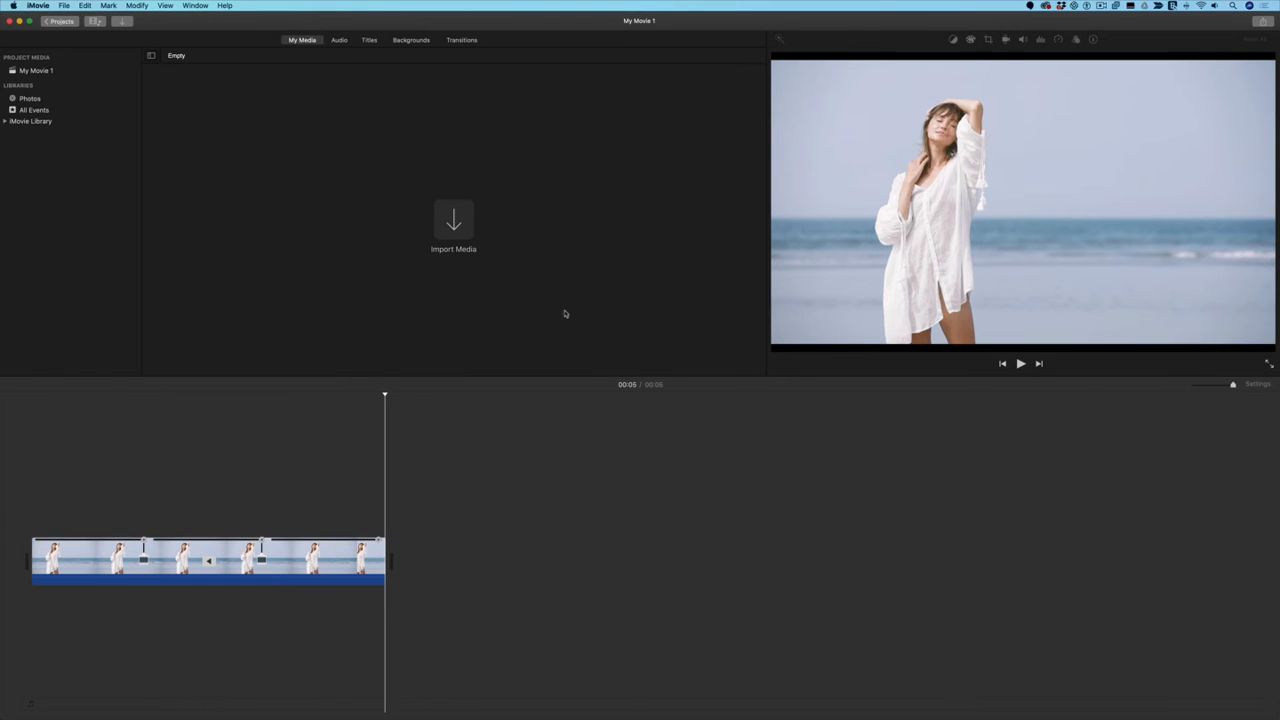
left_click(283, 553)
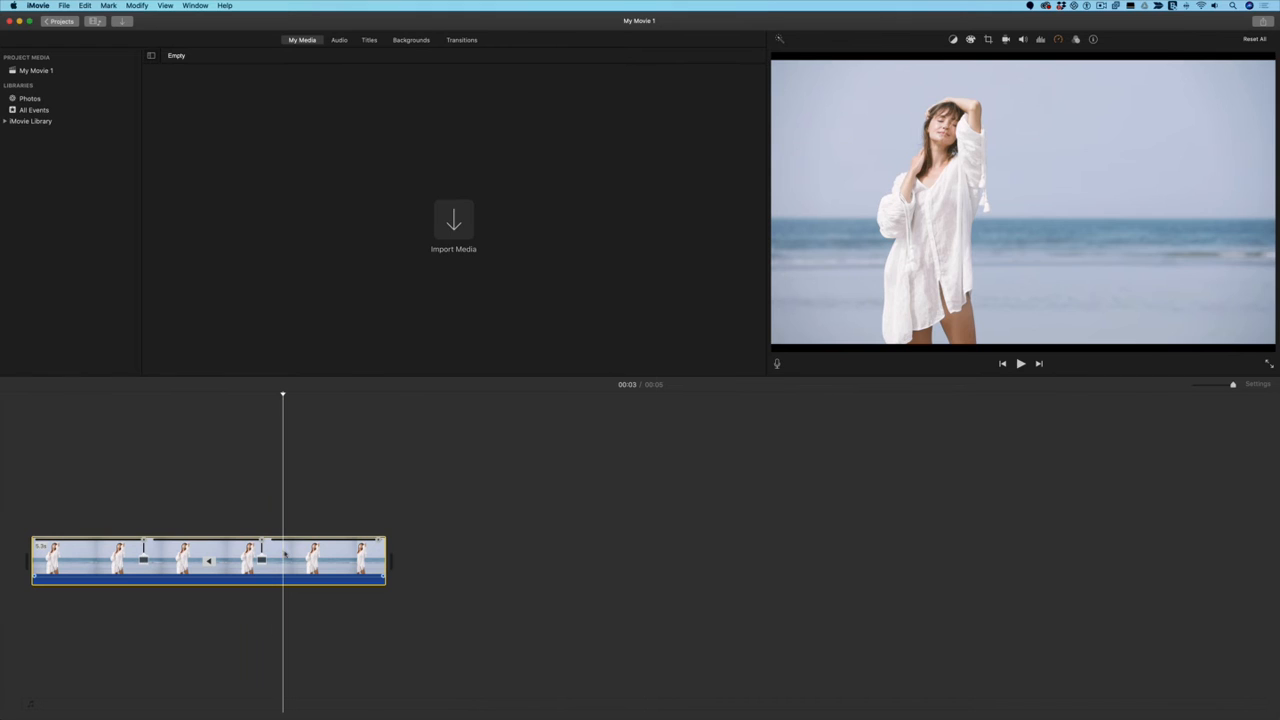
right_click(284, 553)
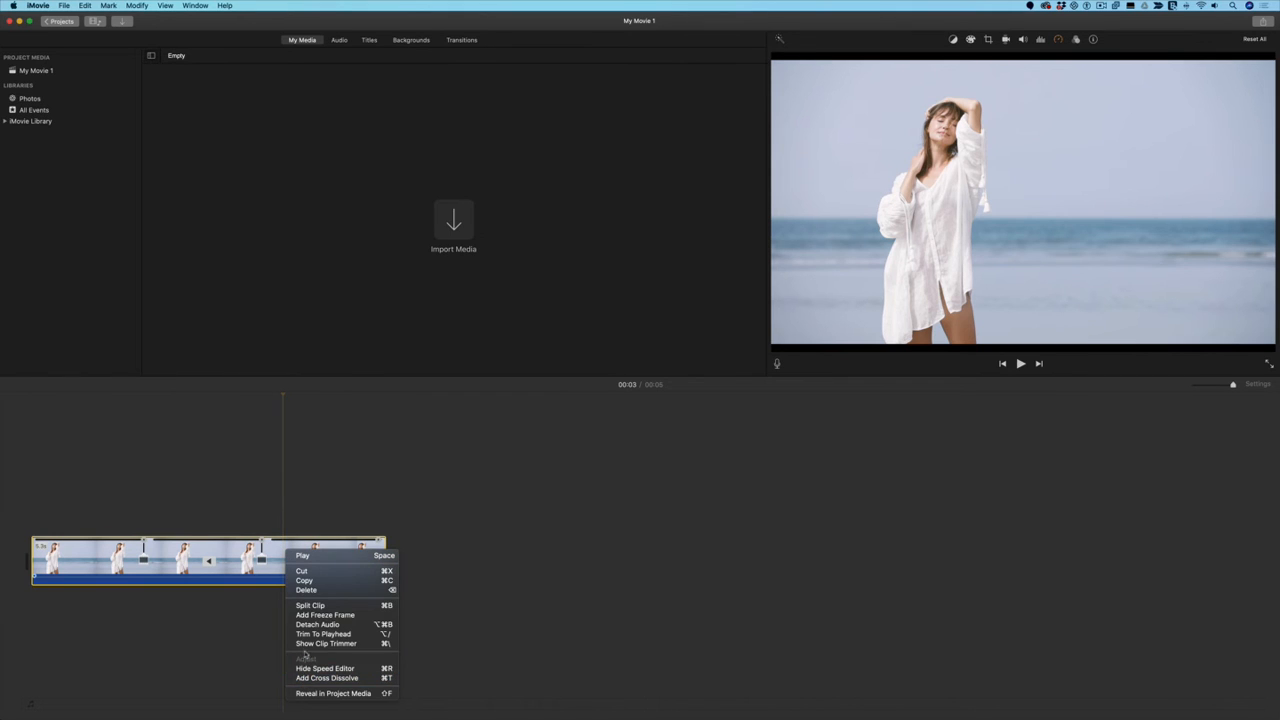
left_click(306, 590)
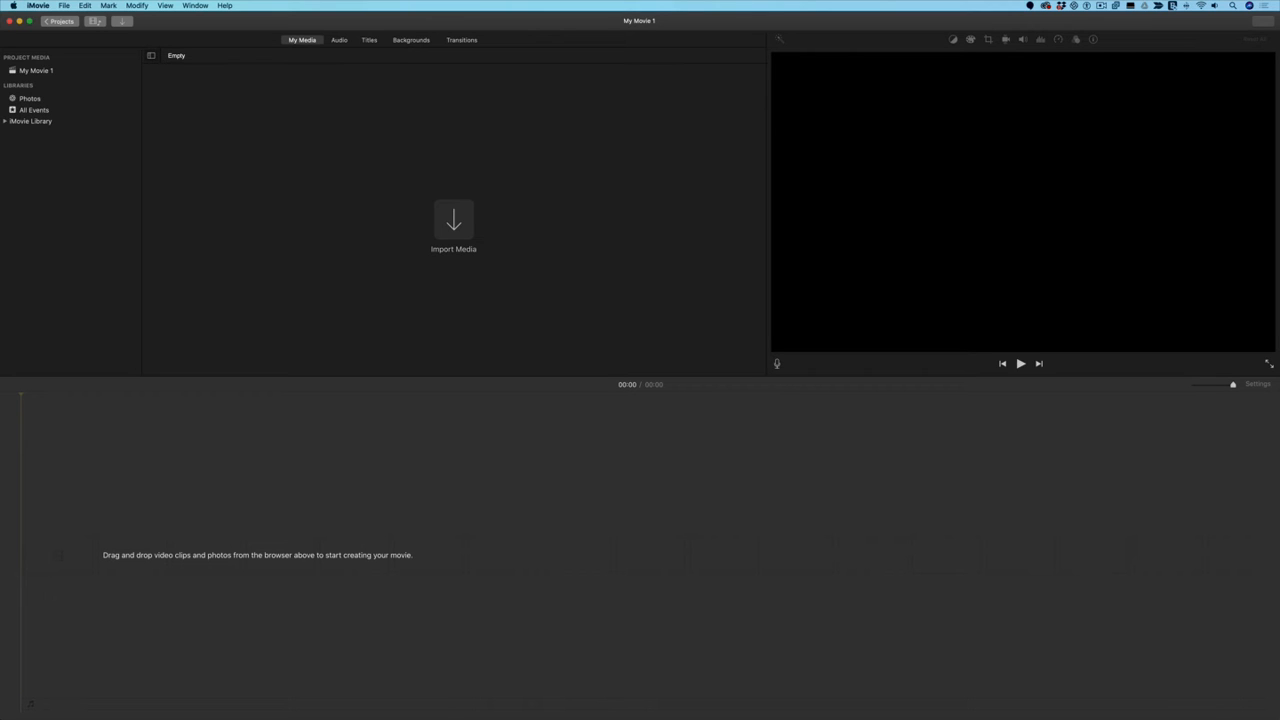
Step: Add the original short beach clip to the empty My Movie 1 timeline and play it through
key("super+z")
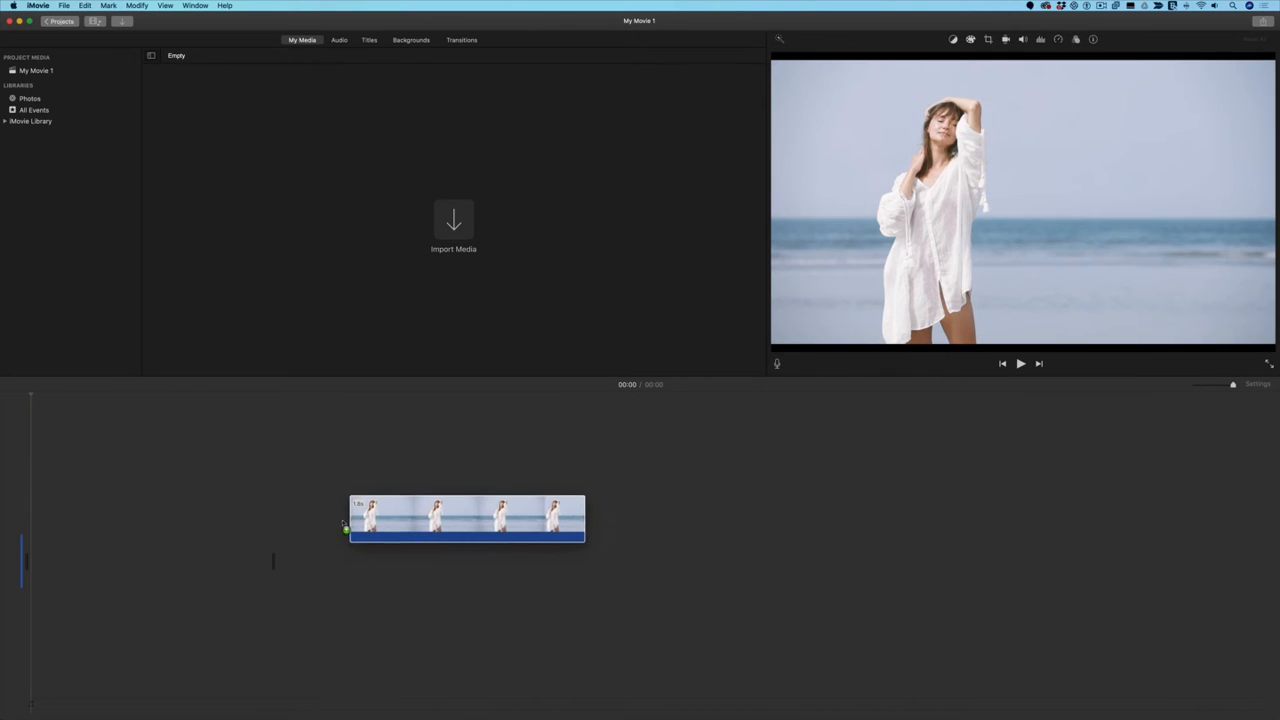
key("space")
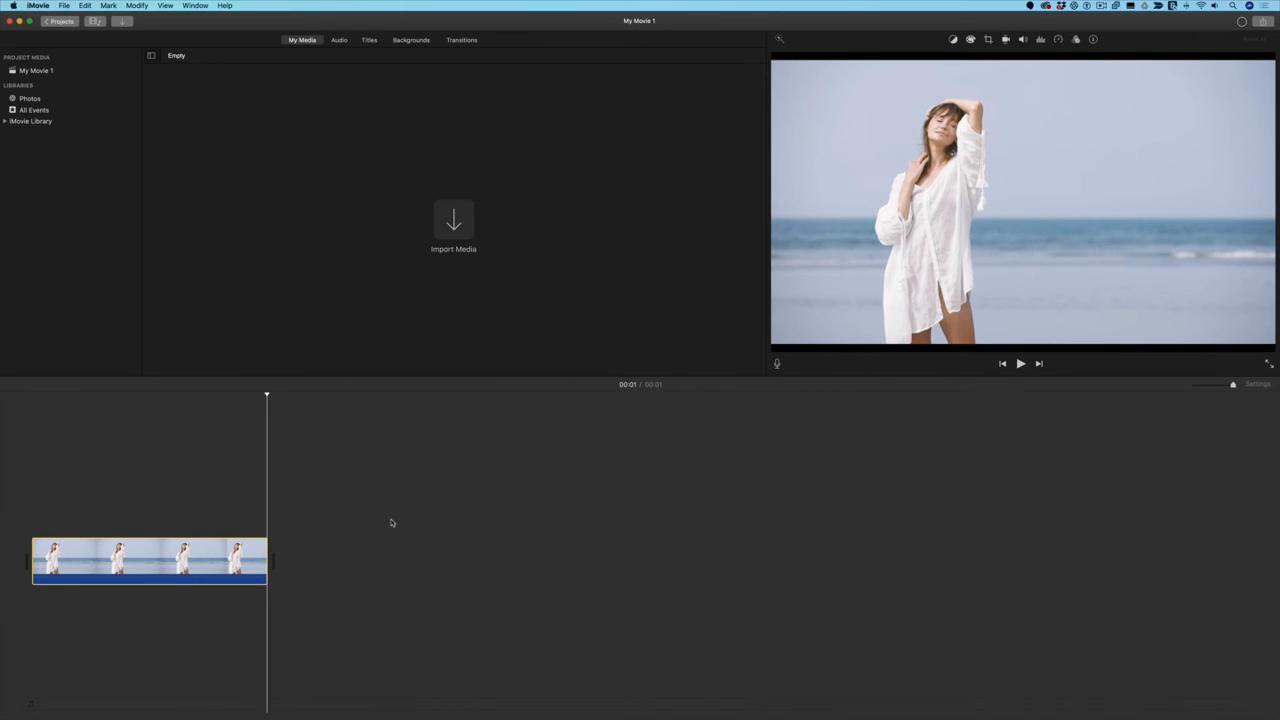
left_click_drag(270, 402, 86, 408)
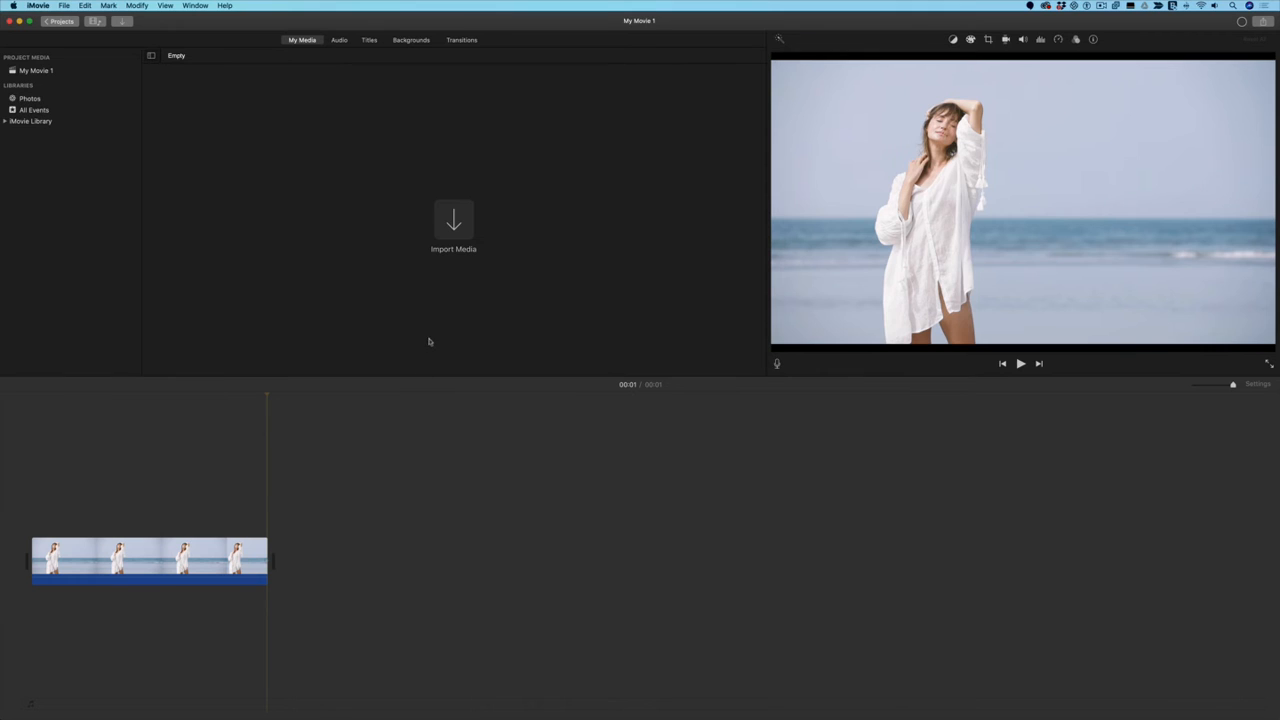
Step: Apply a 1x Rewind to the beach clip and play the extended forward-and-reverse sequence
left_click(133, 6)
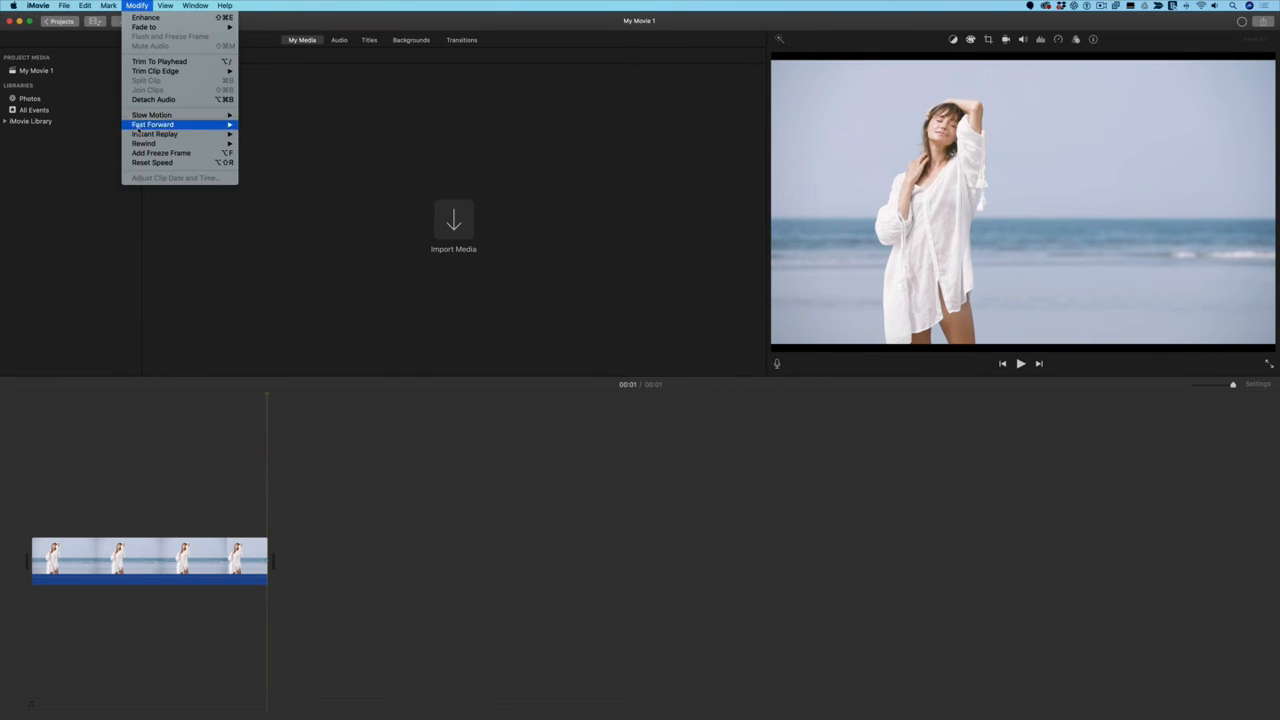
mouse_move(143, 144)
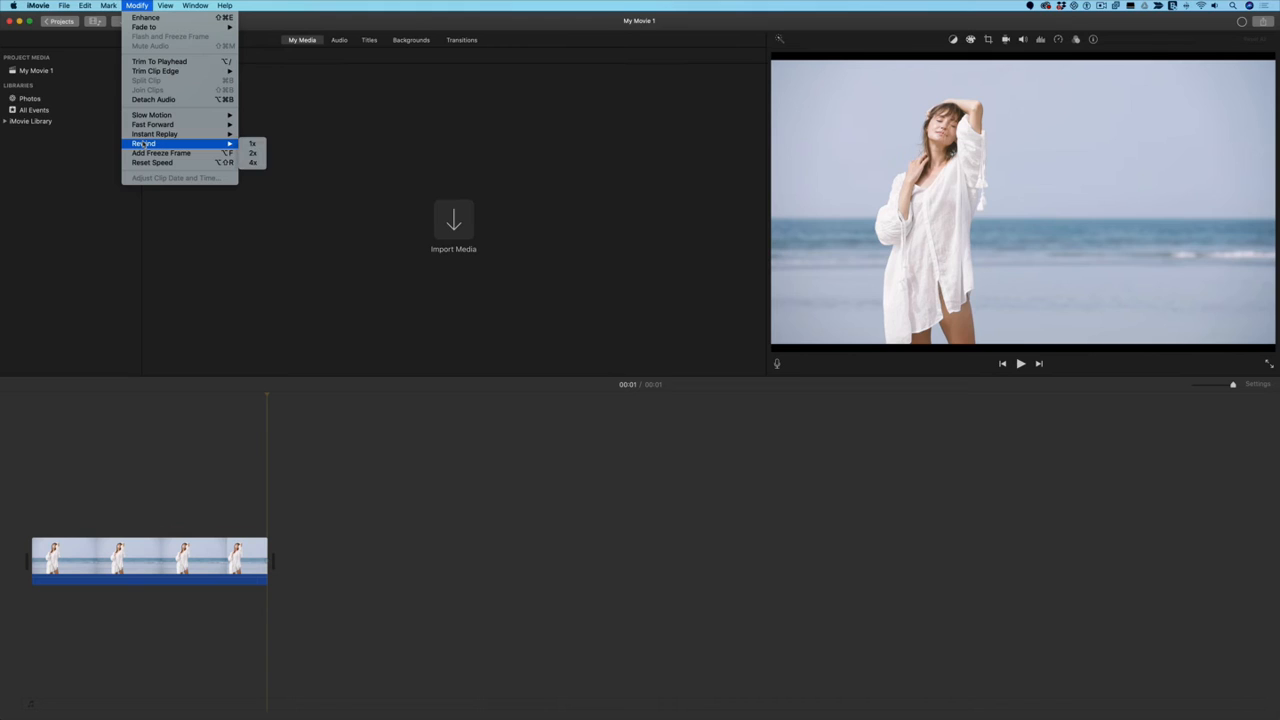
left_click(253, 144)
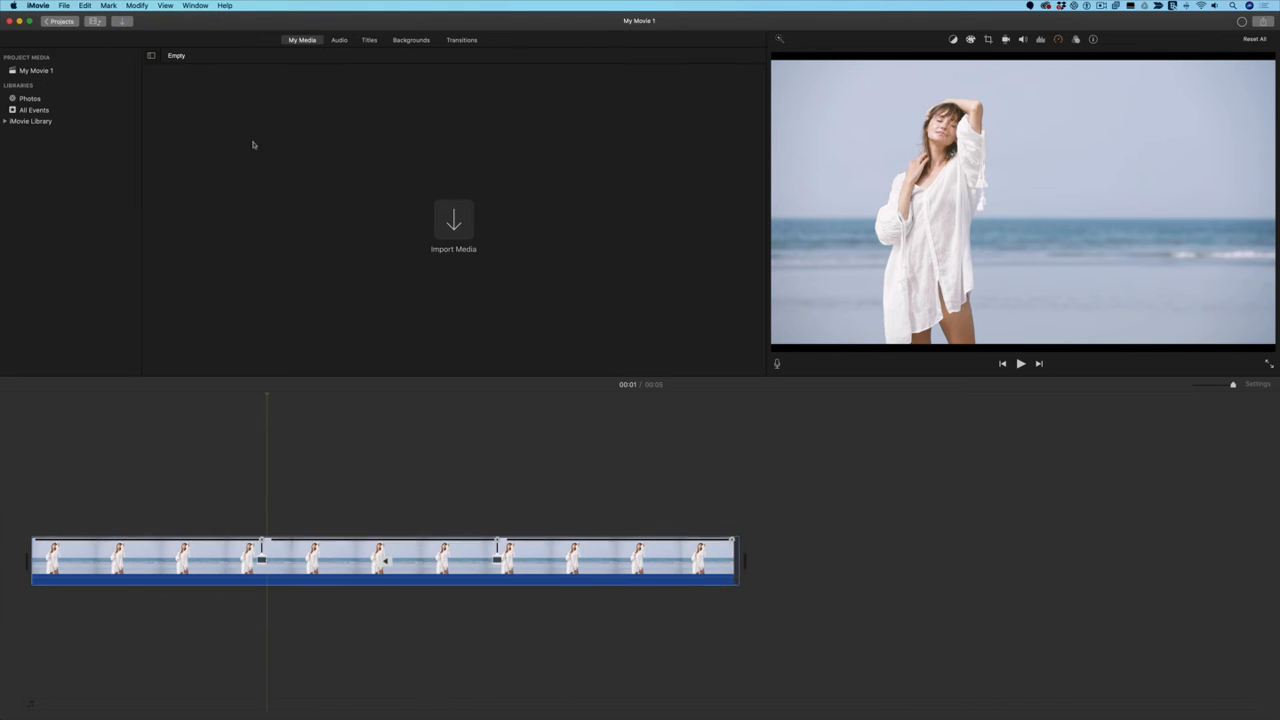
key("space")
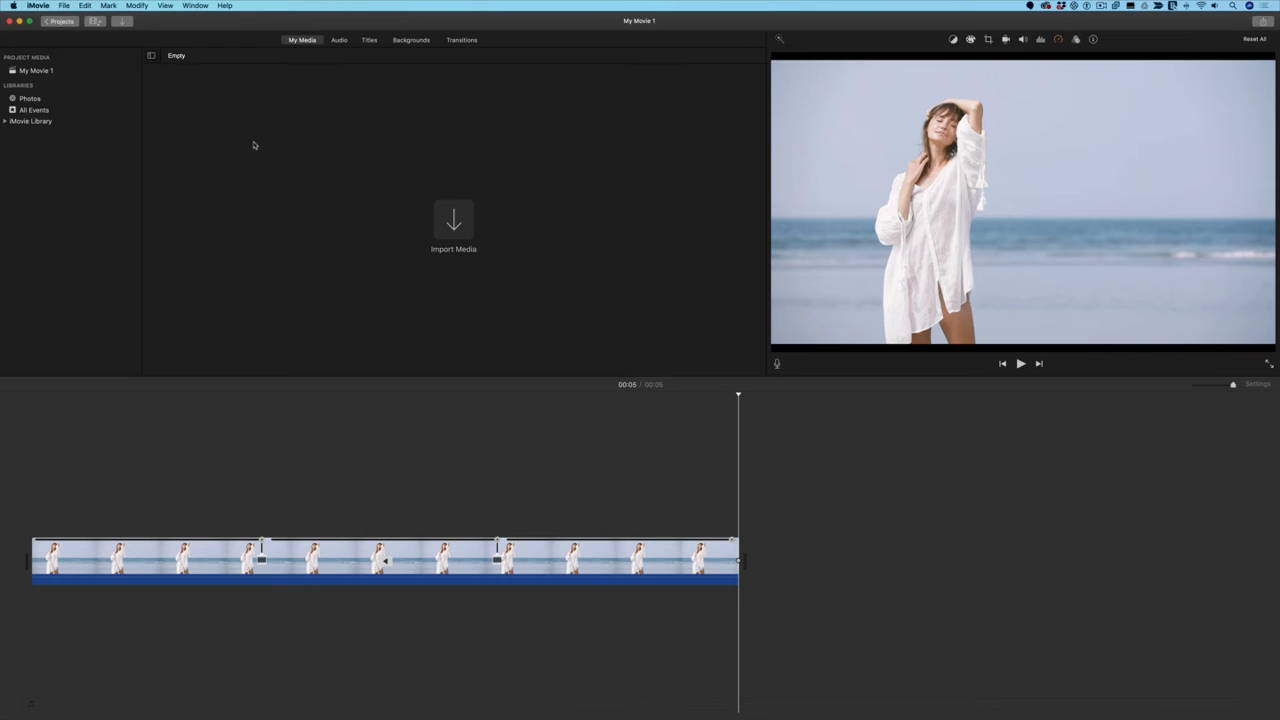
left_click(64, 6)
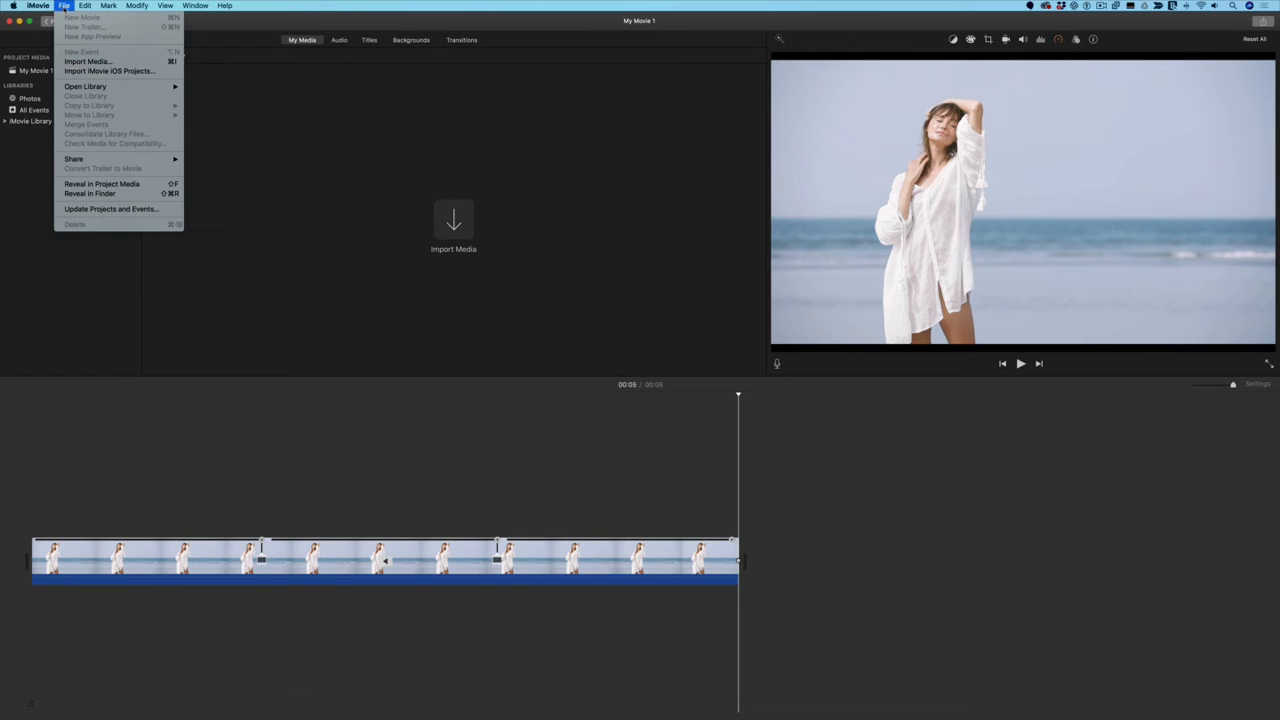
mouse_move(120, 159)
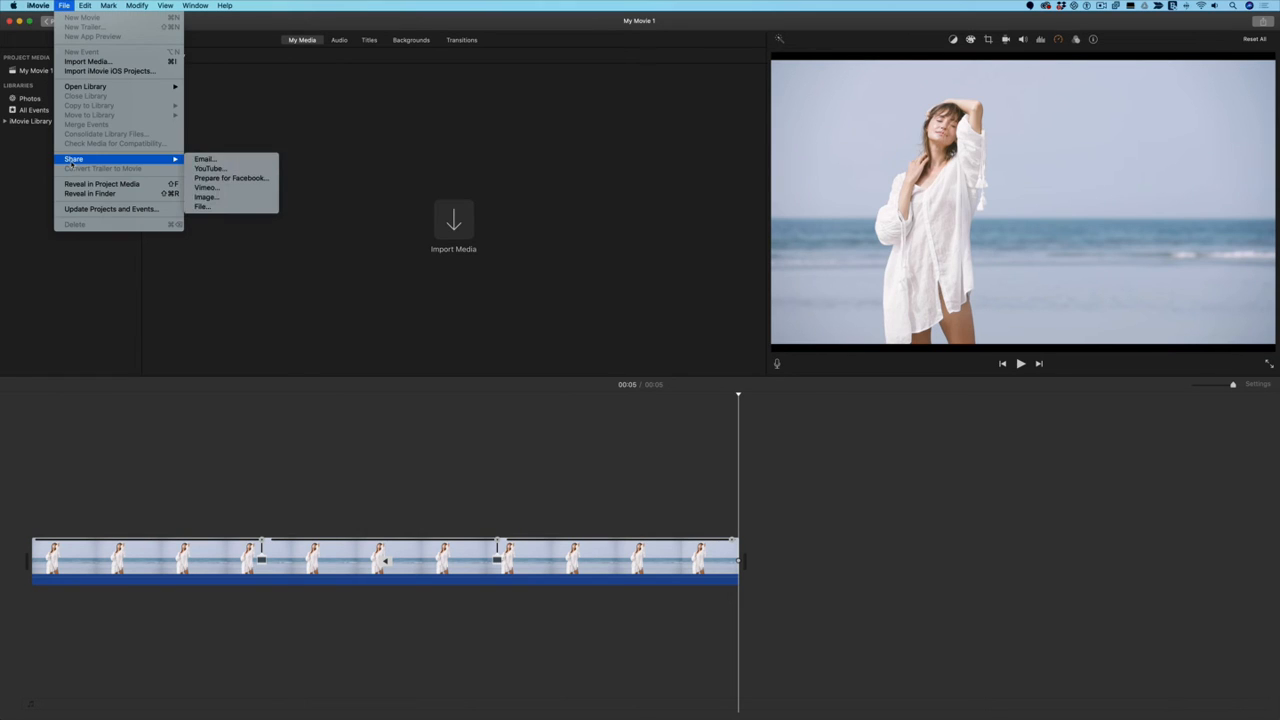
left_click(222, 208)
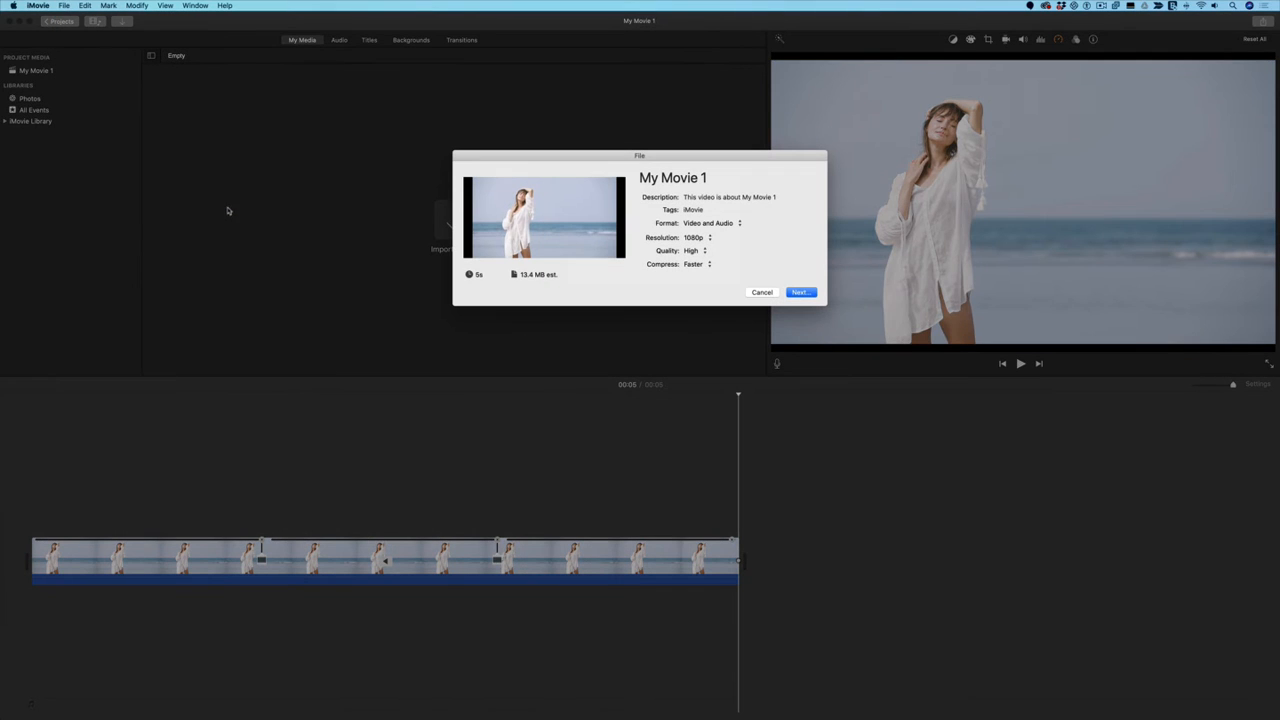
left_click(640, 178)
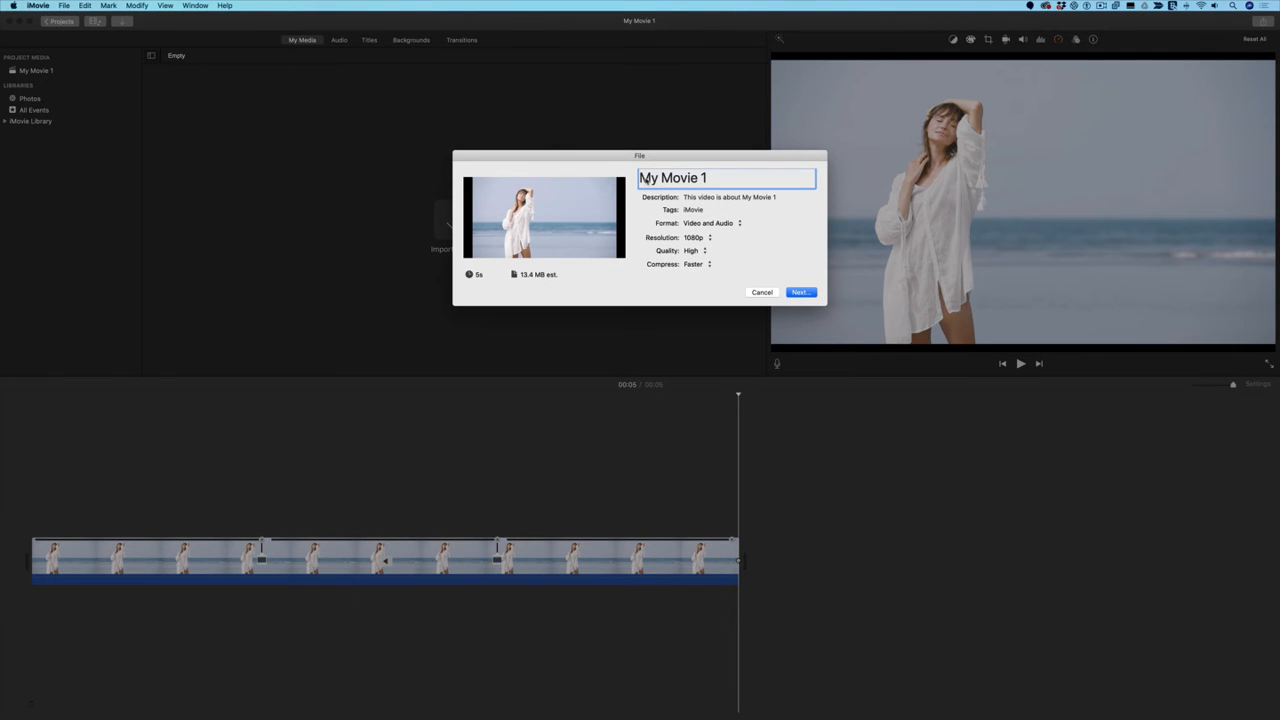
left_click_drag(640, 178, 705, 178)
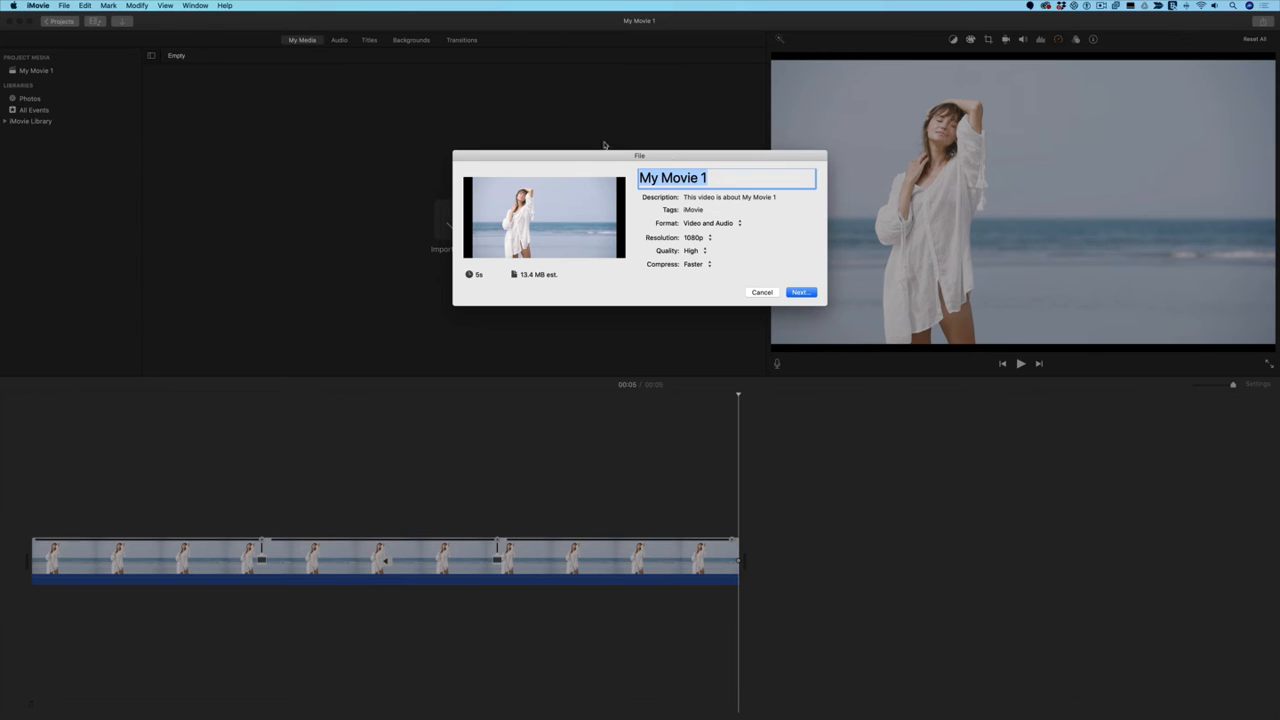
left_click(762, 292)
Step: Switch back to Photoshop and play the BALI_Reverse_1 timeline to review the forward-and-reverse motion
left_click(1043, 700)
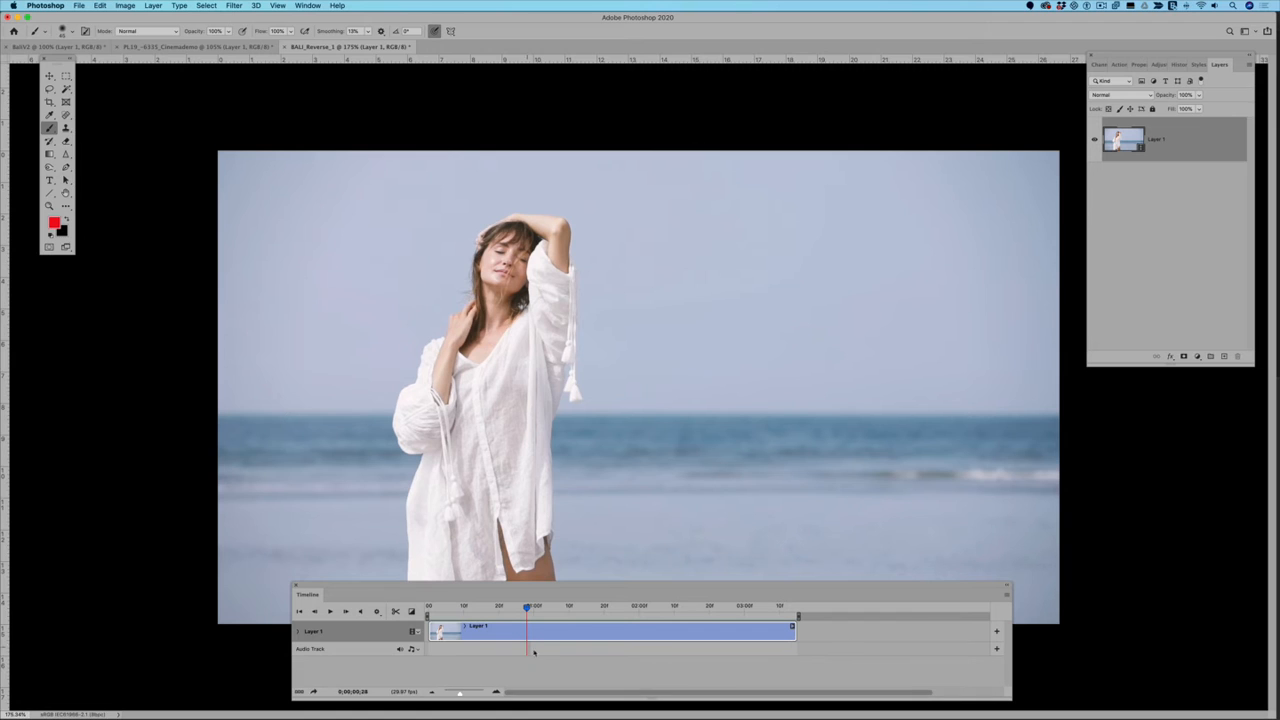
key("space")
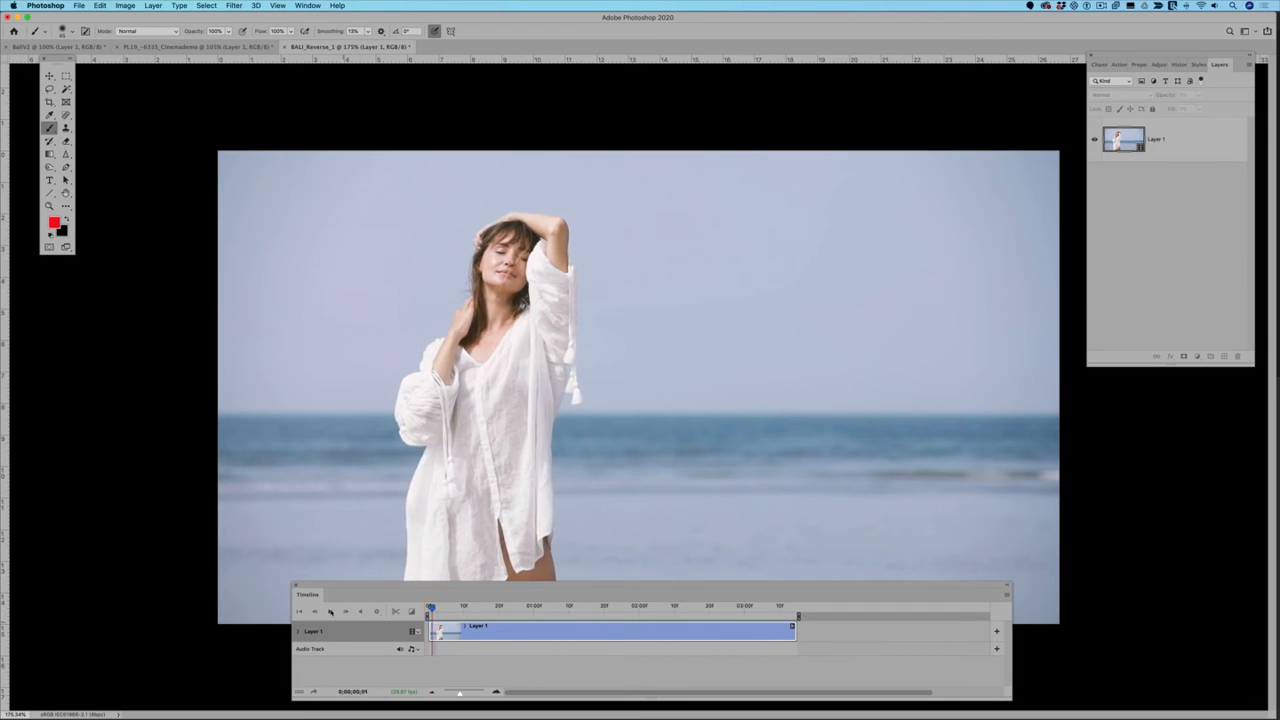
Step: Stop playback at 0;00;00;11, duplicate Layer 1, and stamp the visible frame as a new still layer above it
key("space")
left_click_drag(436, 584, 371, 630)
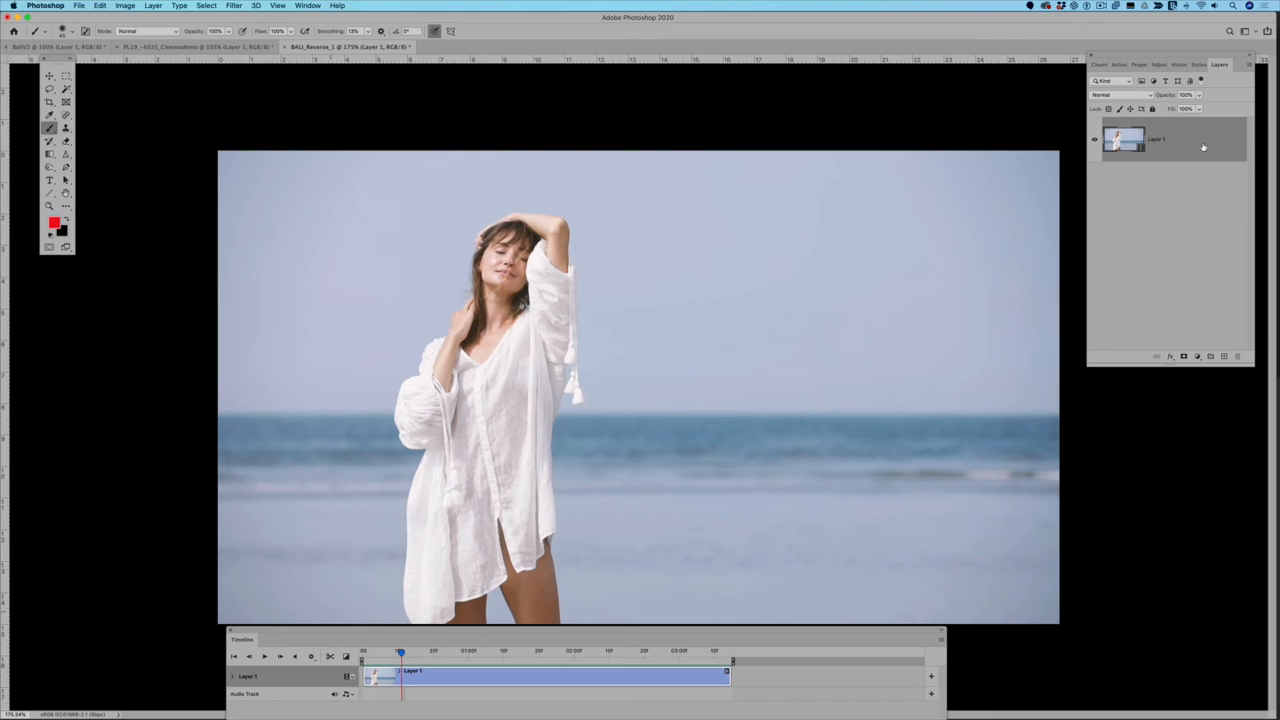
left_click_drag(1203, 147, 1226, 360)
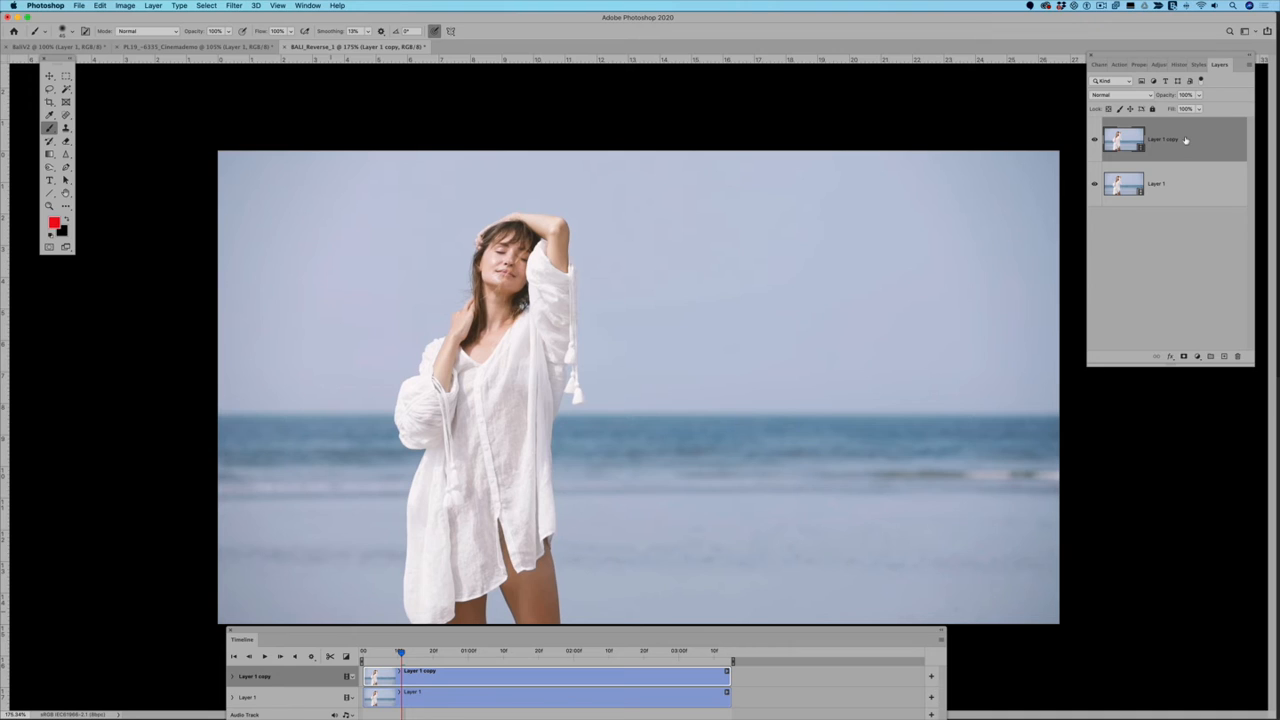
key("super+alt+shift+e")
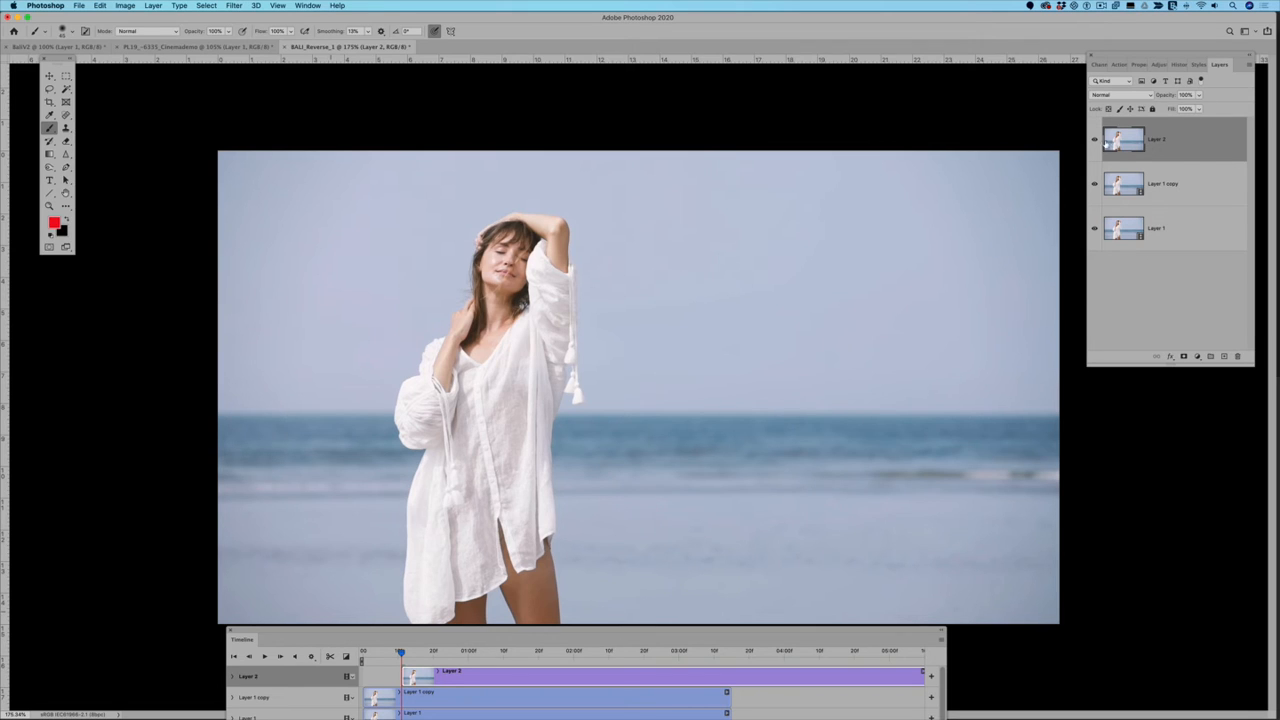
Step: Align the still Layer 2 clip to the start and end of the video clip, and delete the Layer 1 copy
left_click_drag(715, 632, 935, 507)
left_click_drag(885, 550, 848, 548)
left_click_drag(1106, 549, 949, 557)
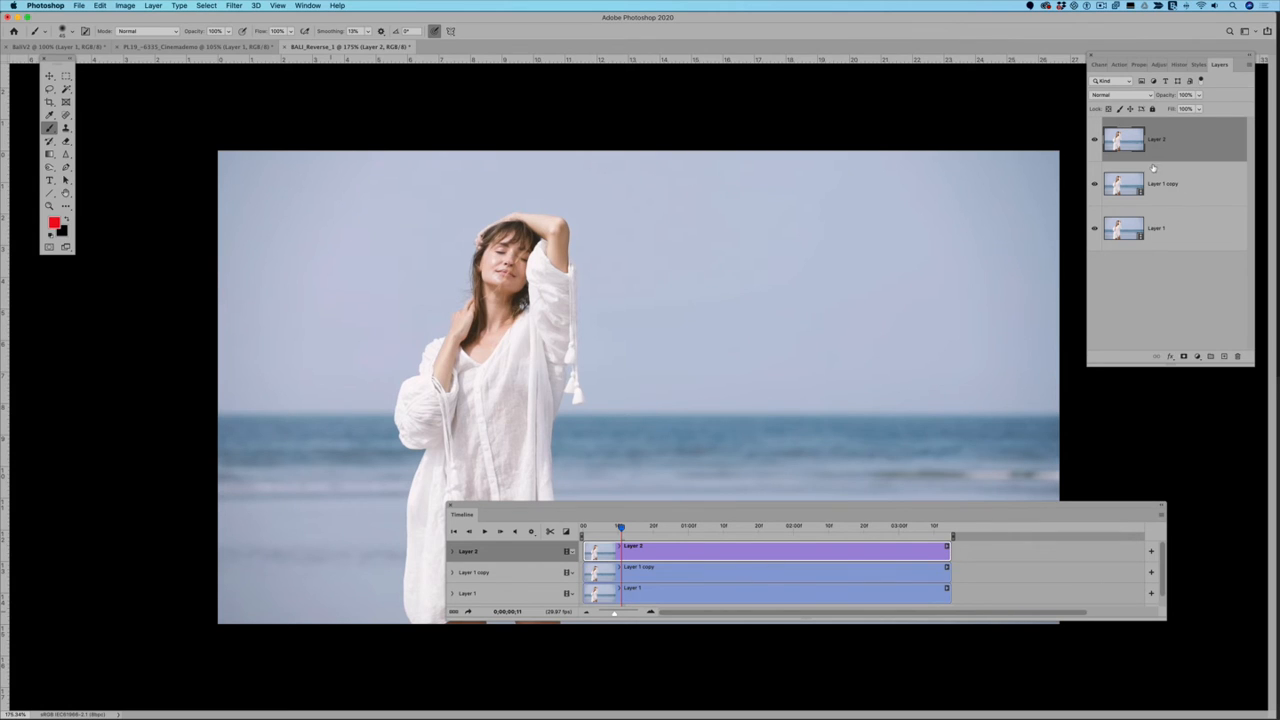
left_click(1204, 185)
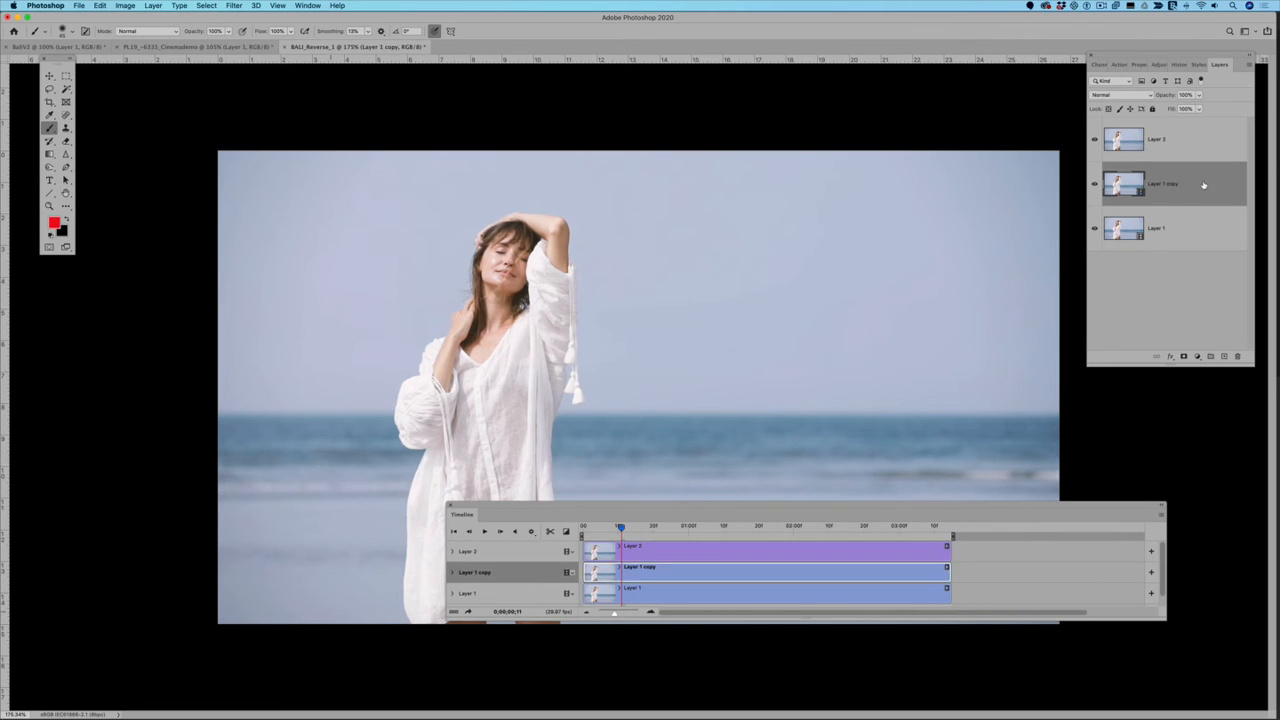
left_click_drag(1204, 185, 1237, 356)
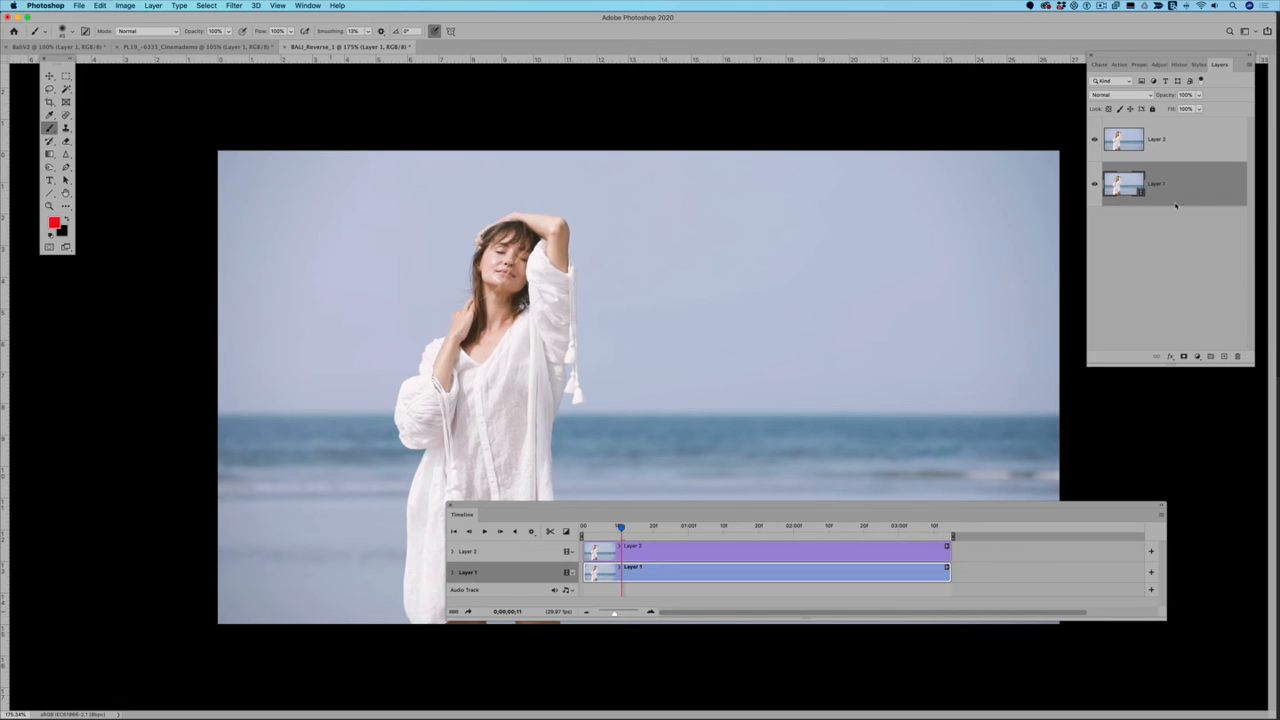
Step: Add a mask to Layer 2, paint it black over the sleeve's hanging tassels, and play the cinemagraph
left_click(1162, 139)
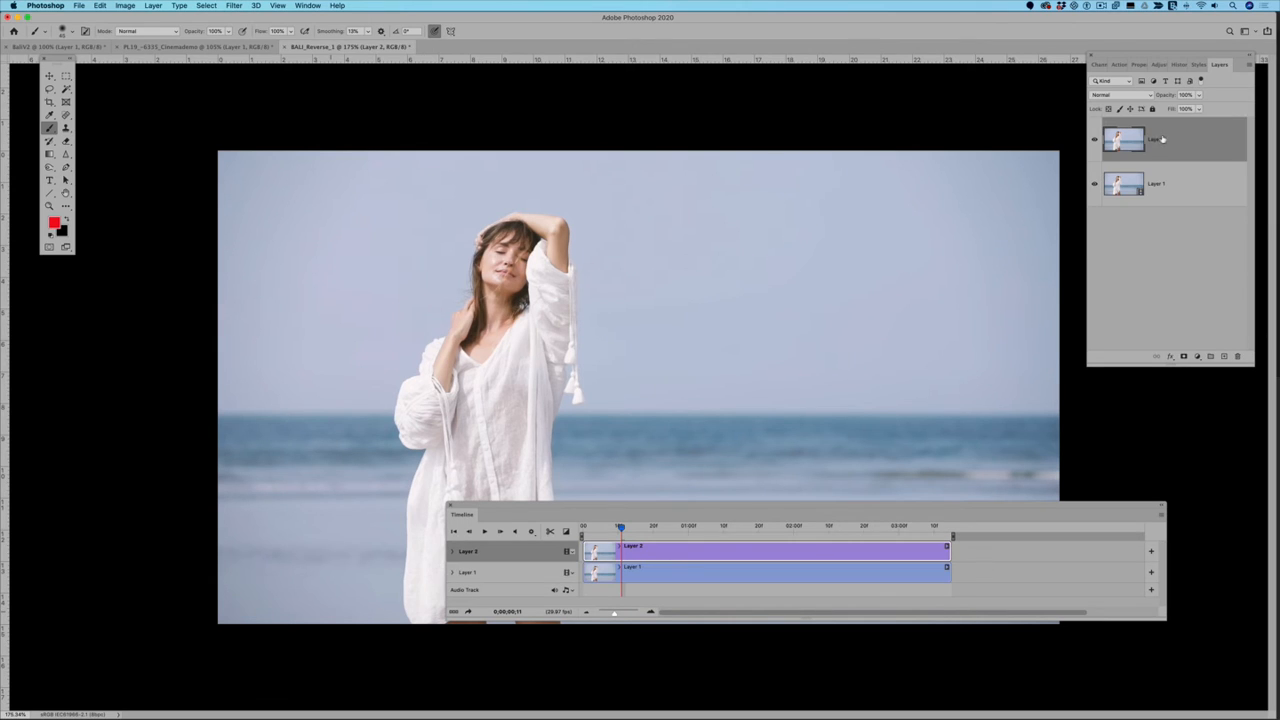
left_click(1184, 356)
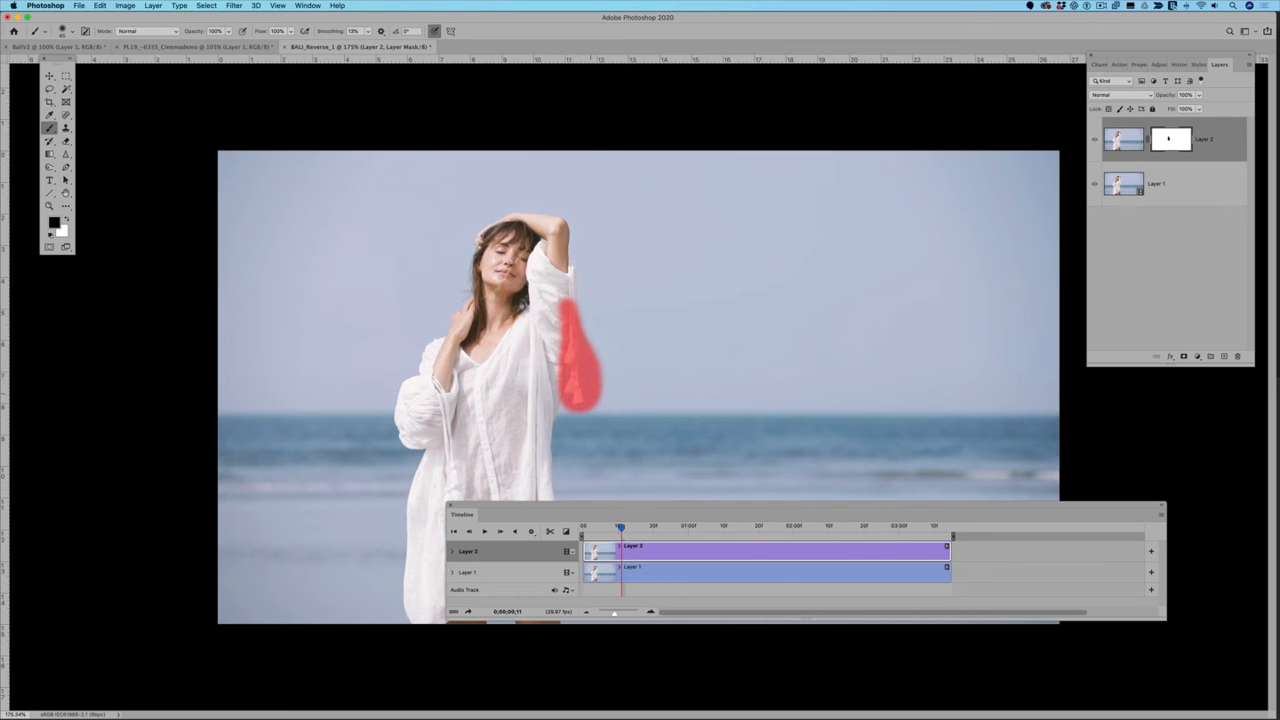
key("backslash")
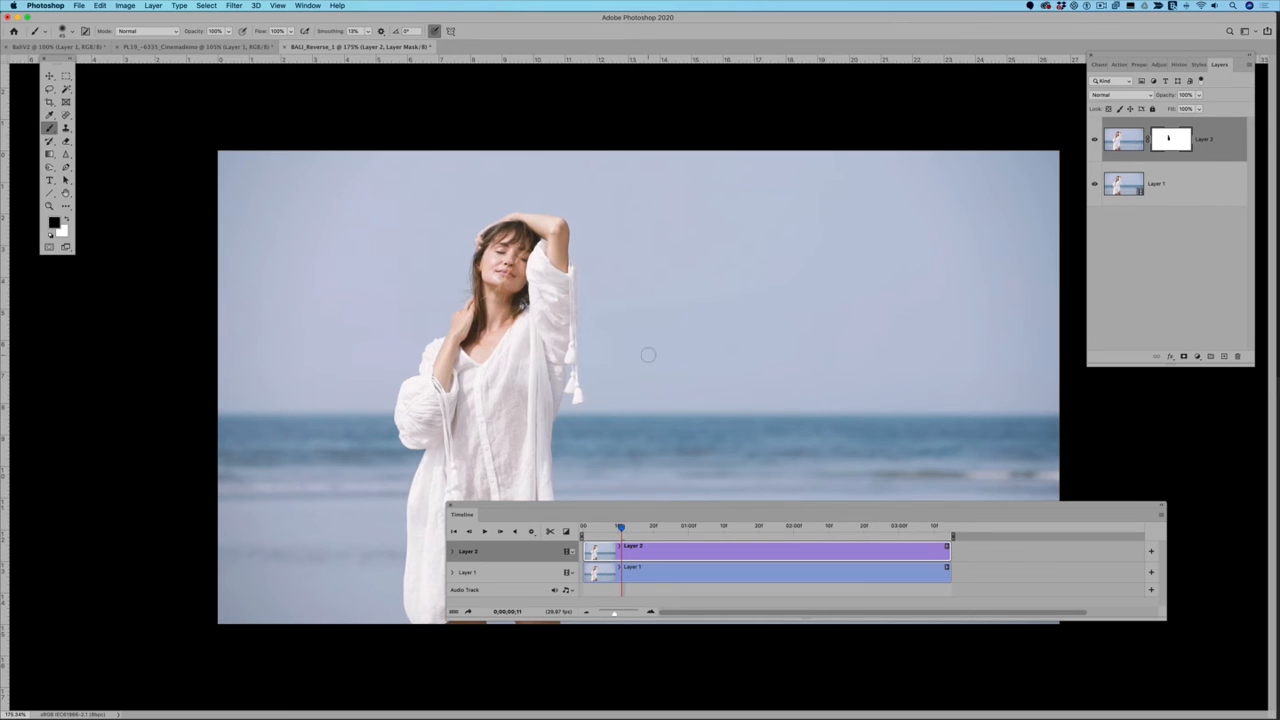
key("space")
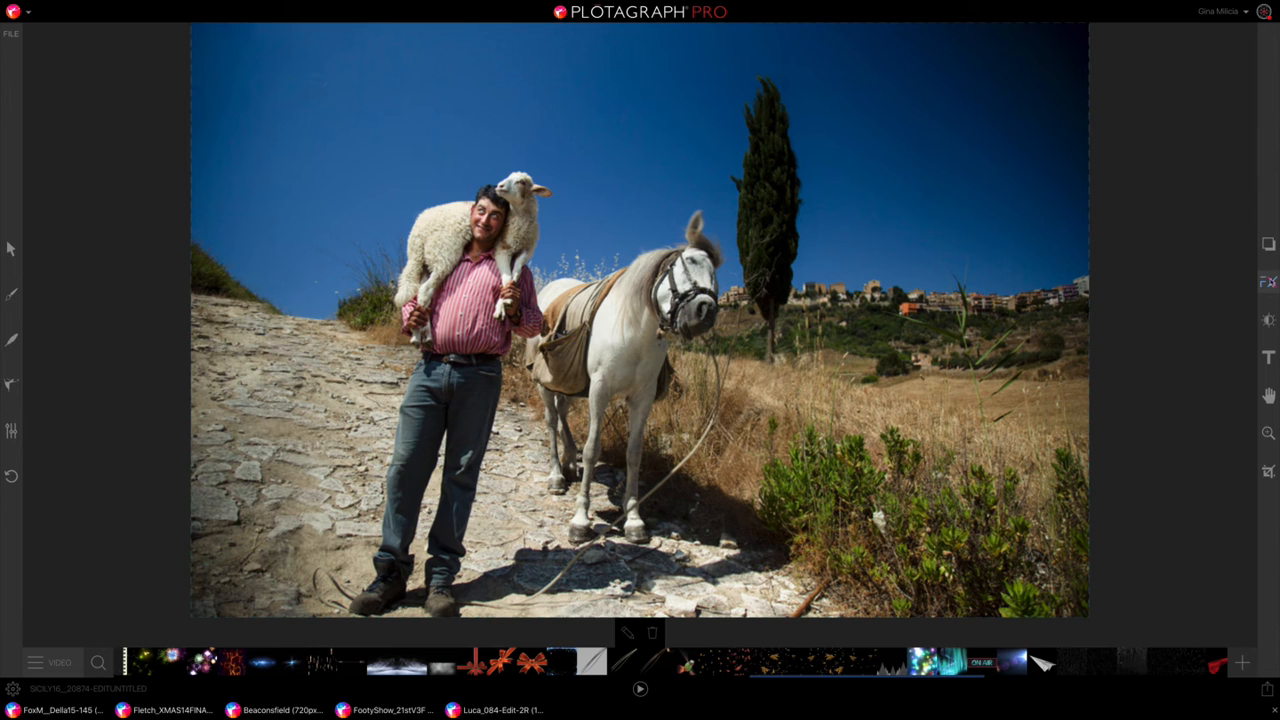
Step: In Plotagraph Pro, preview the filmstrip frame and falling feathers overlays on the shepherd photo, removing each one
scroll(345, 670, "left", 6)
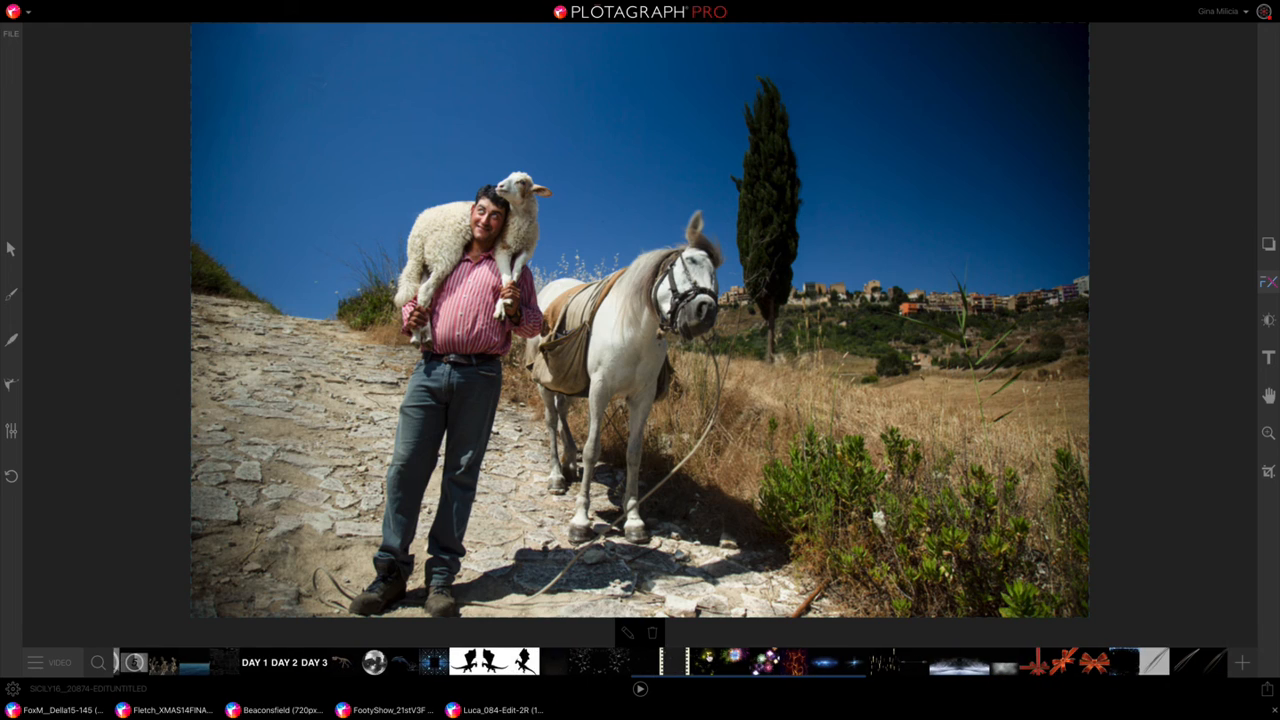
left_click(673, 660)
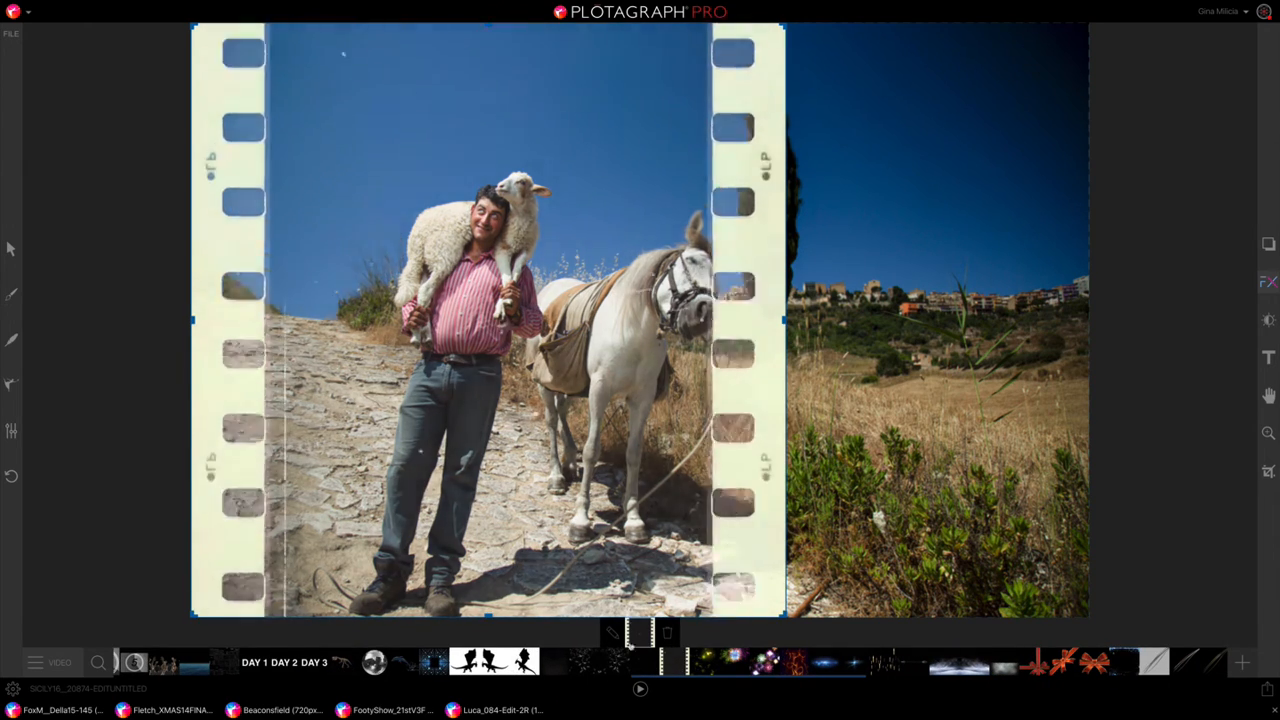
left_click(614, 664)
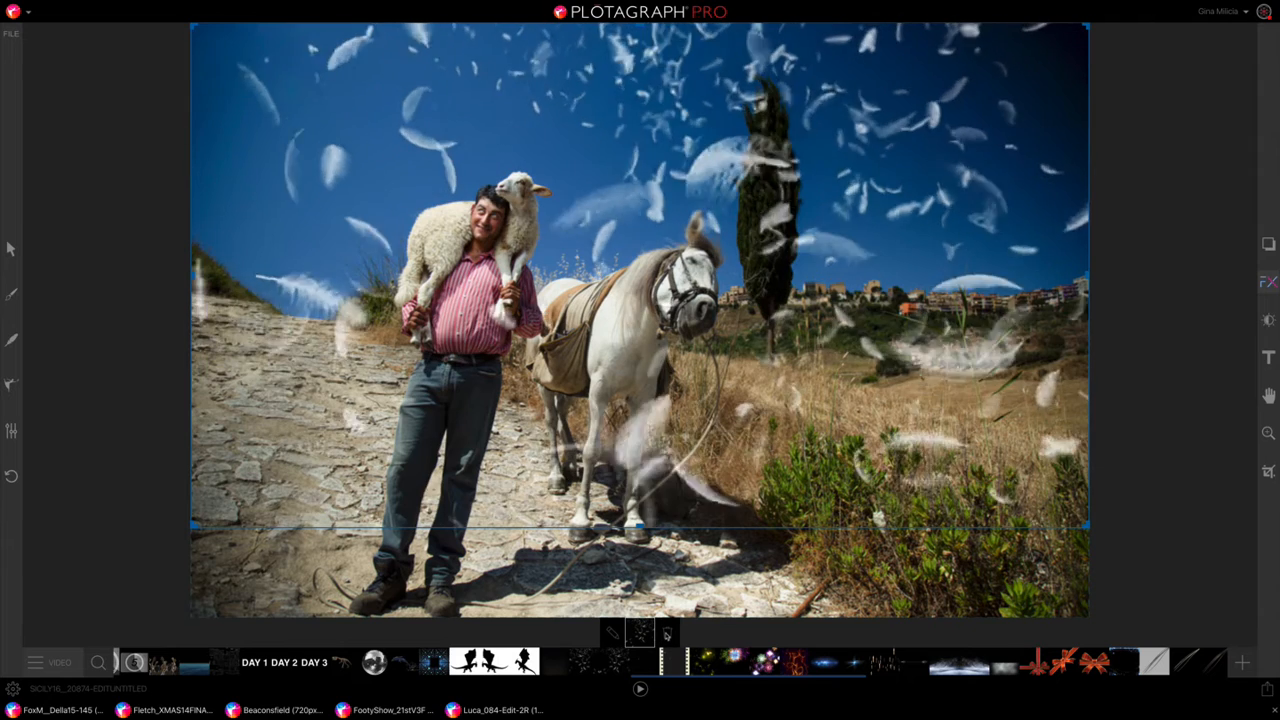
left_click(666, 634)
Step: Try the DAY 1 and DAY 2 text overlays on the photo and remove both
scroll(543, 673, "up", 2)
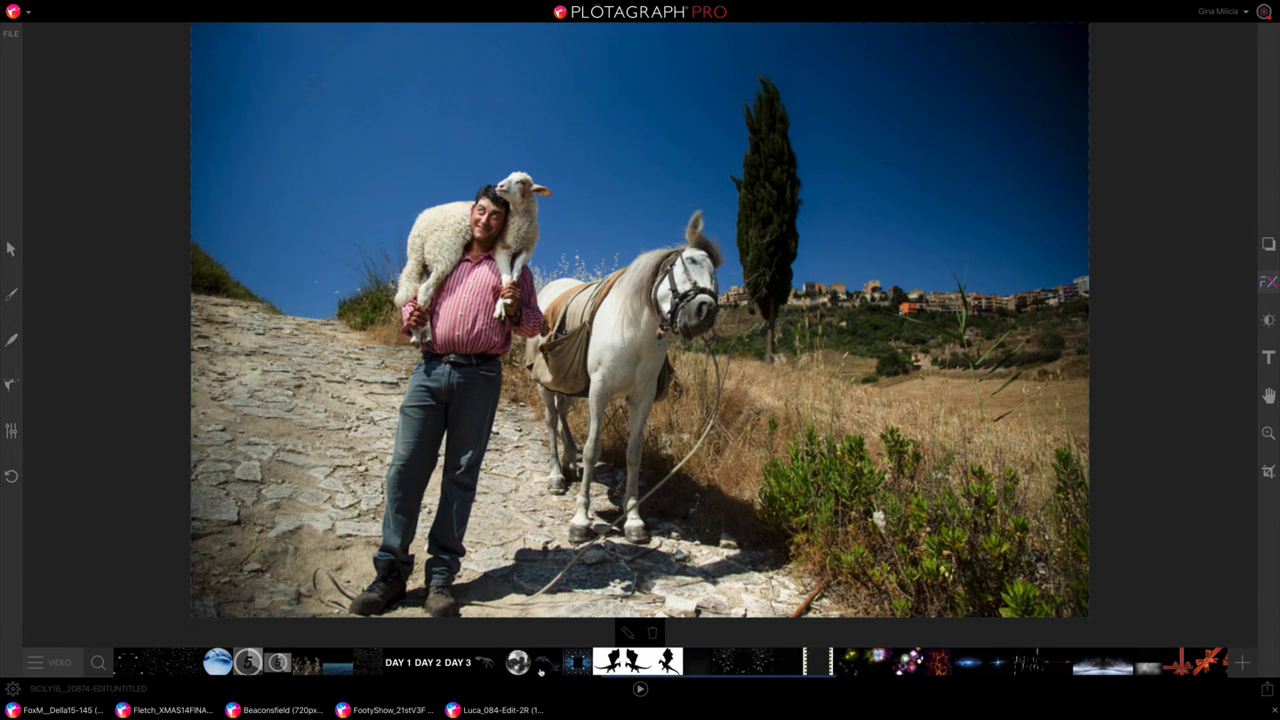
left_click(395, 663)
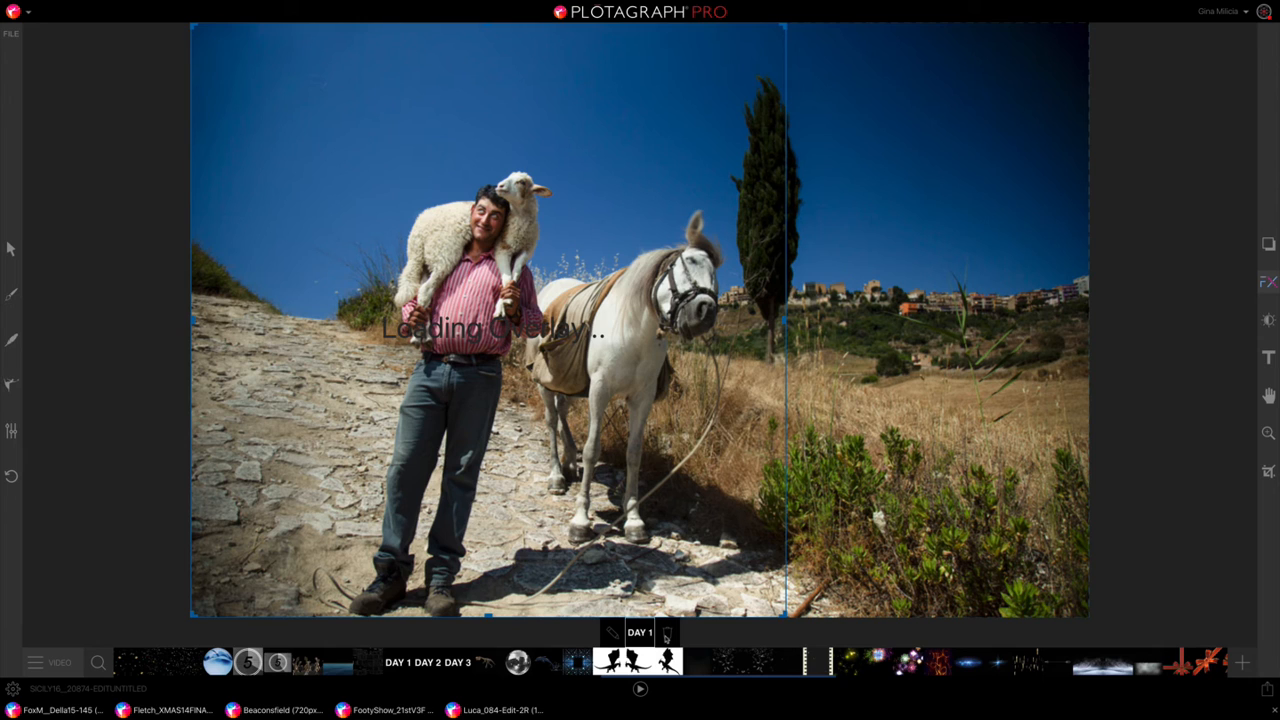
left_click(427, 665)
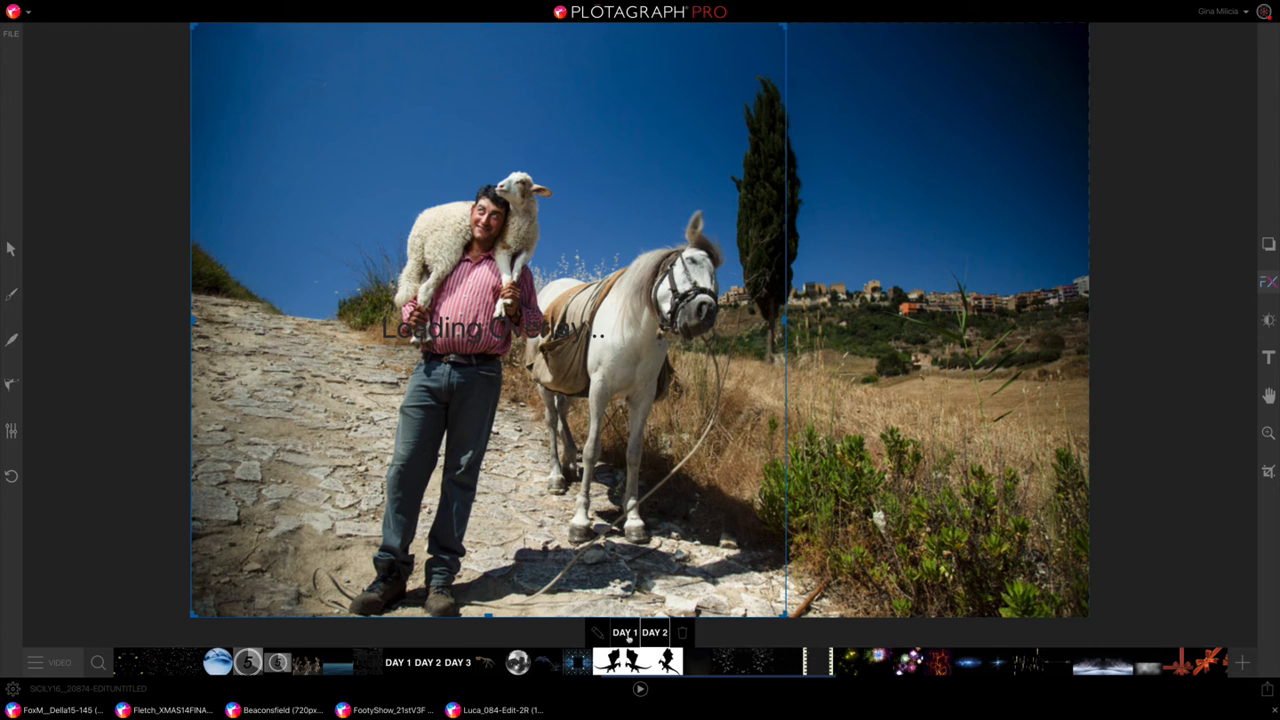
left_click(683, 634)
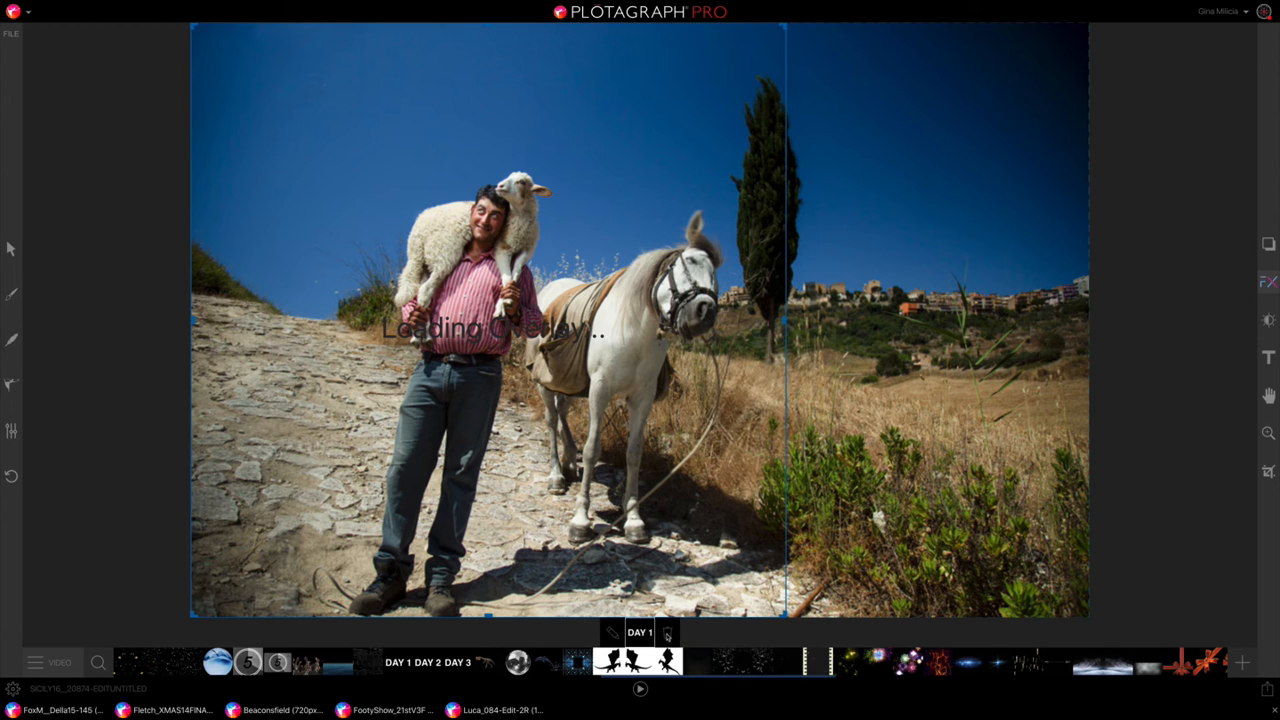
left_click(666, 634)
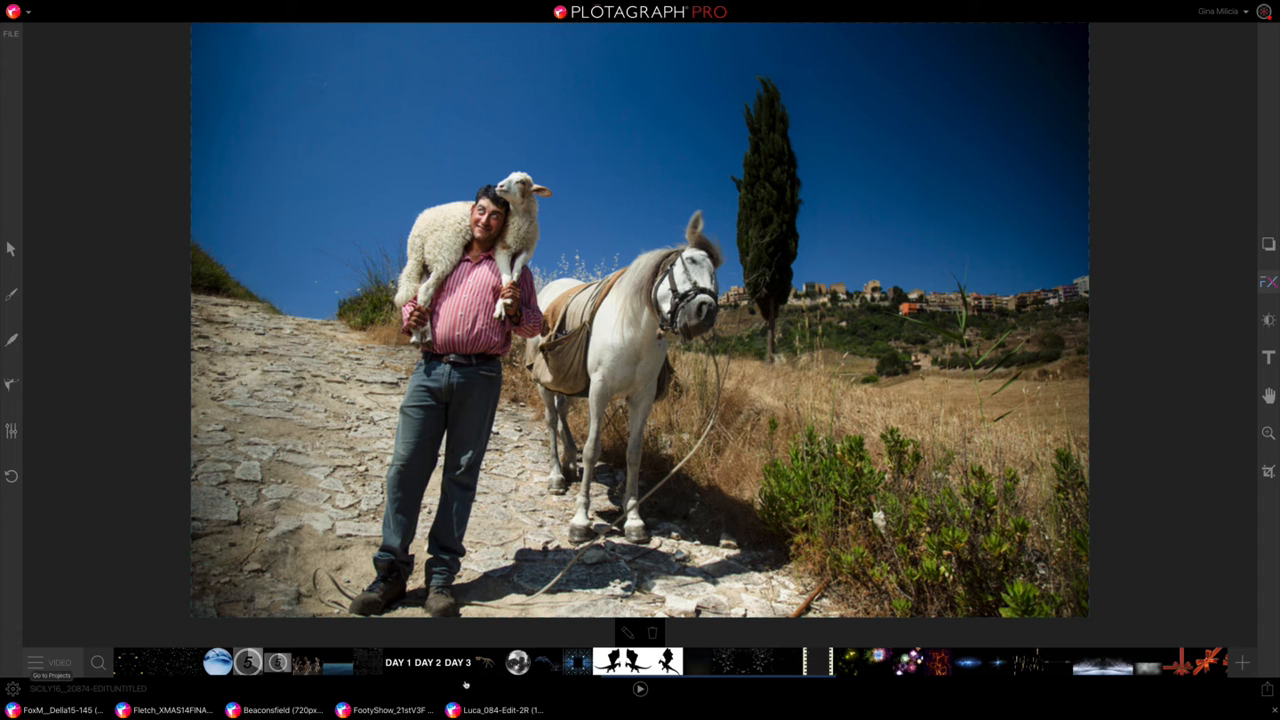
Step: Preview the film countdown overlay and the confetti overlay on the photo, removing each one
left_click(268, 662)
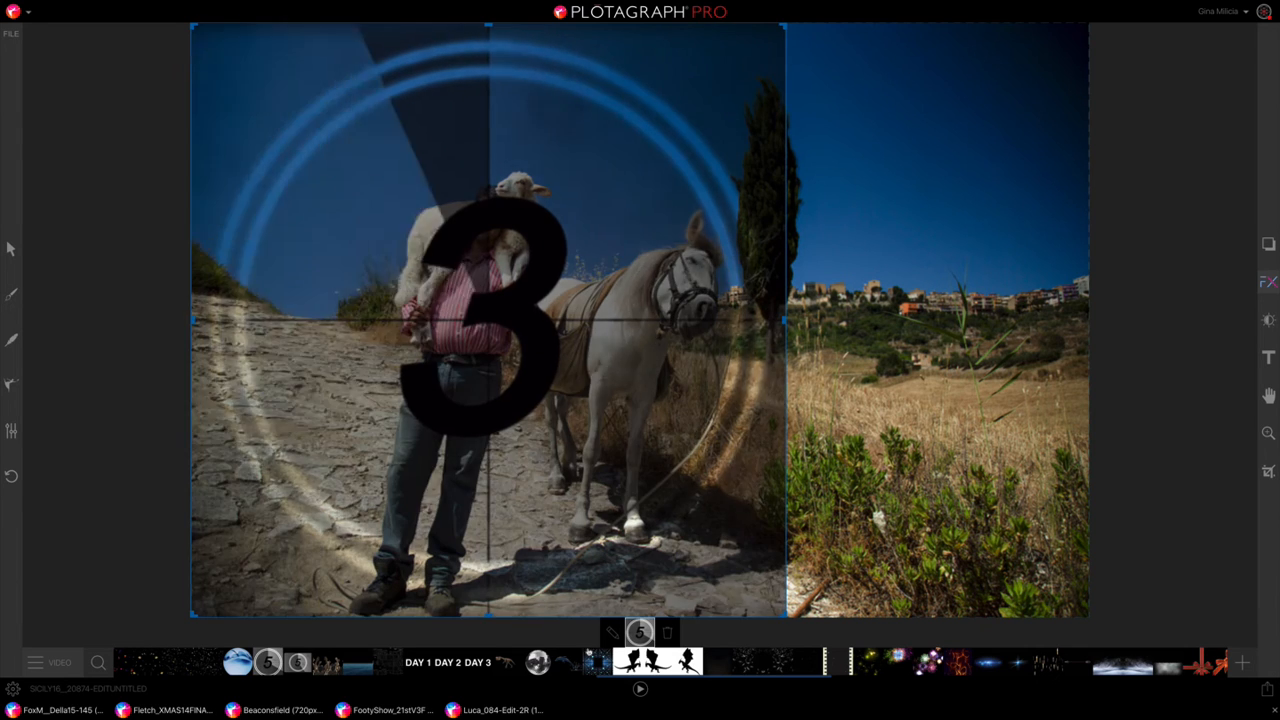
left_click(667, 633)
scroll(568, 662, "up", 3)
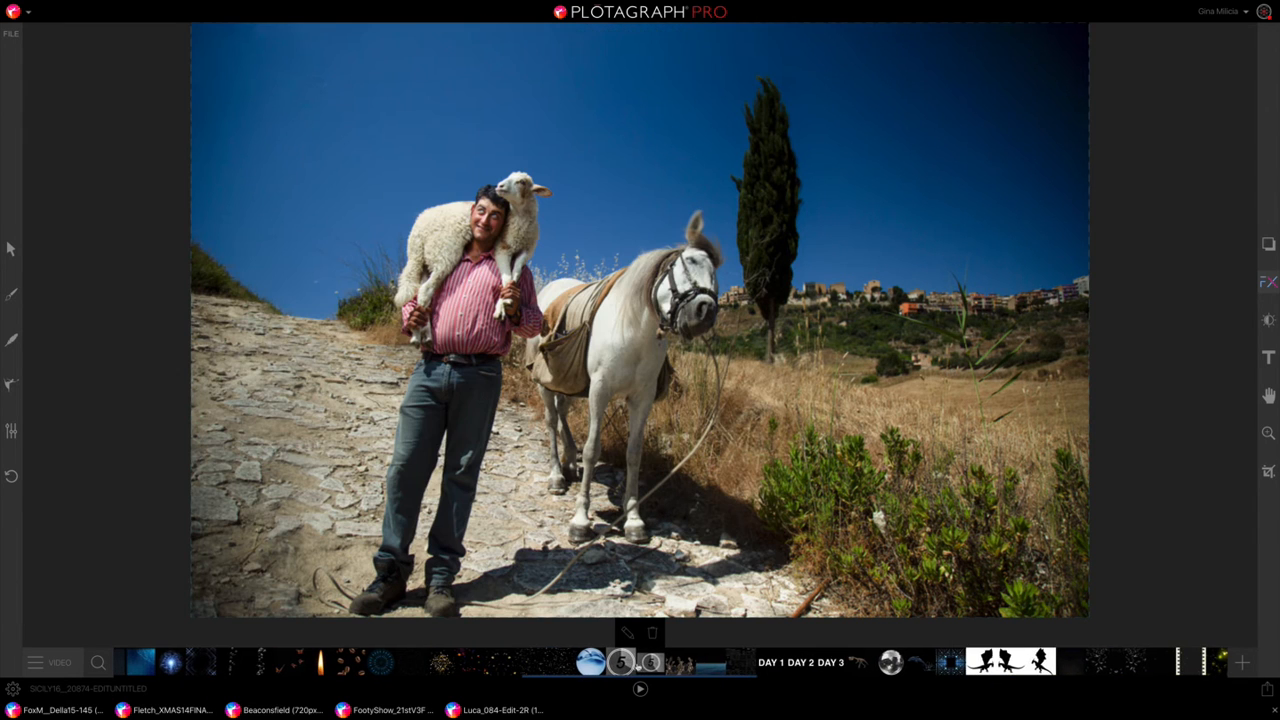
left_click(565, 662)
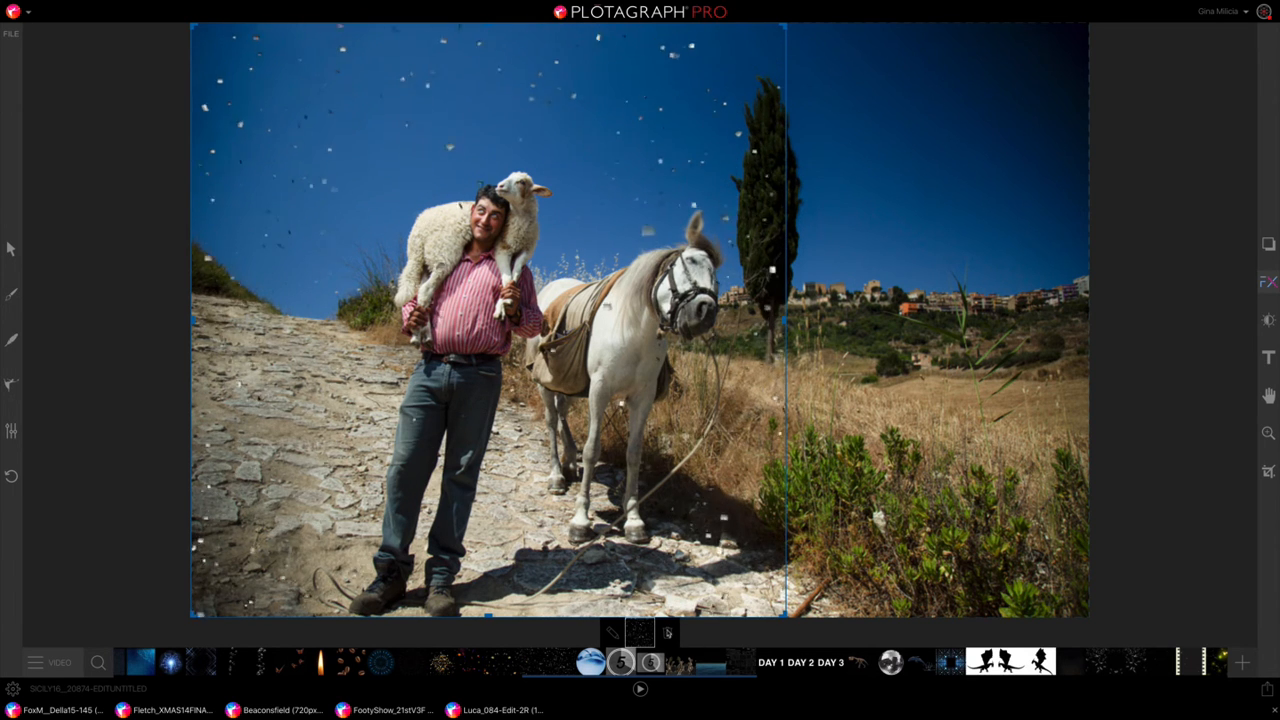
left_click(666, 632)
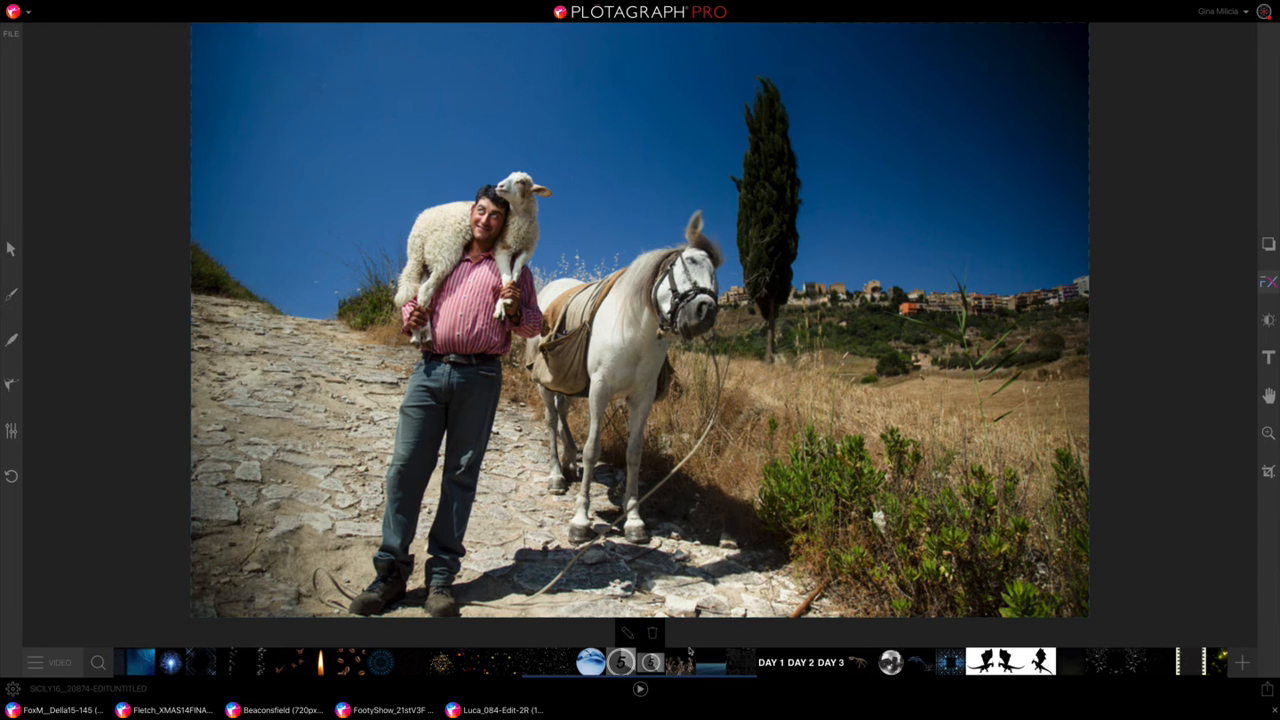
Step: Try the waving American flag overlay on the photo and remove it
scroll(686, 672, "left", 10)
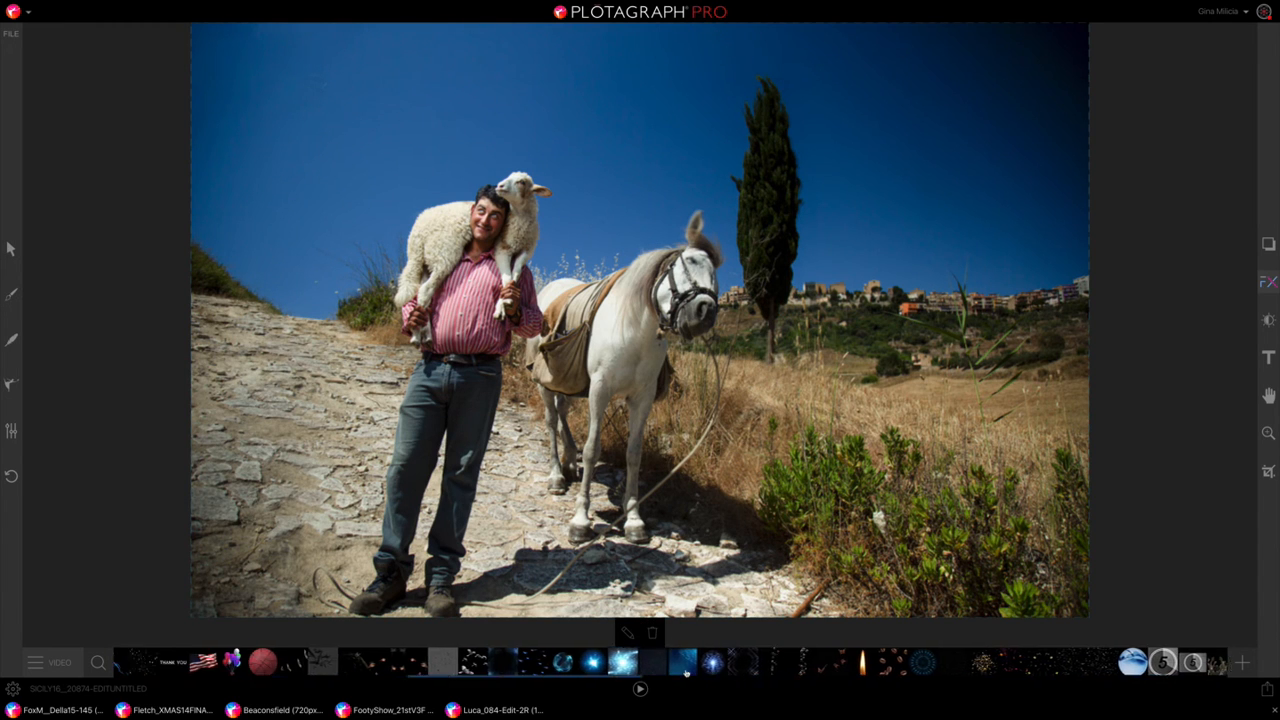
scroll(686, 672, "left", 8)
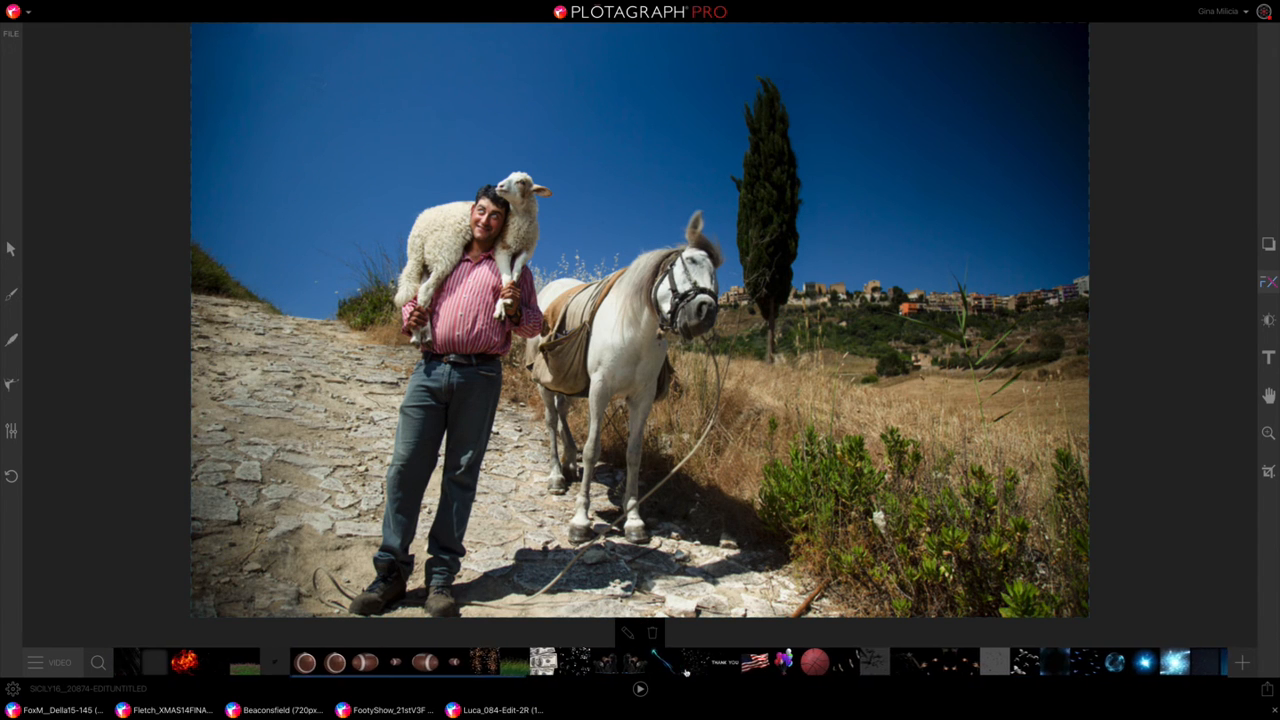
left_click(756, 665)
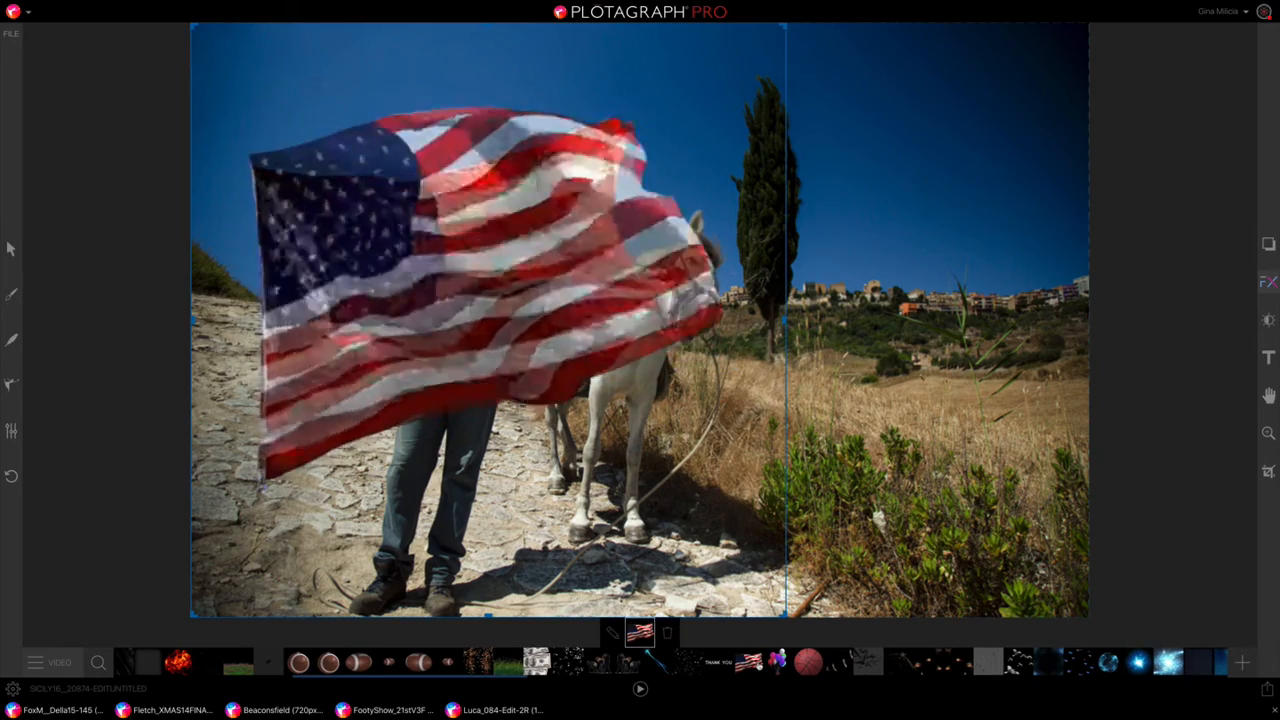
scroll(755, 666, "left", 4)
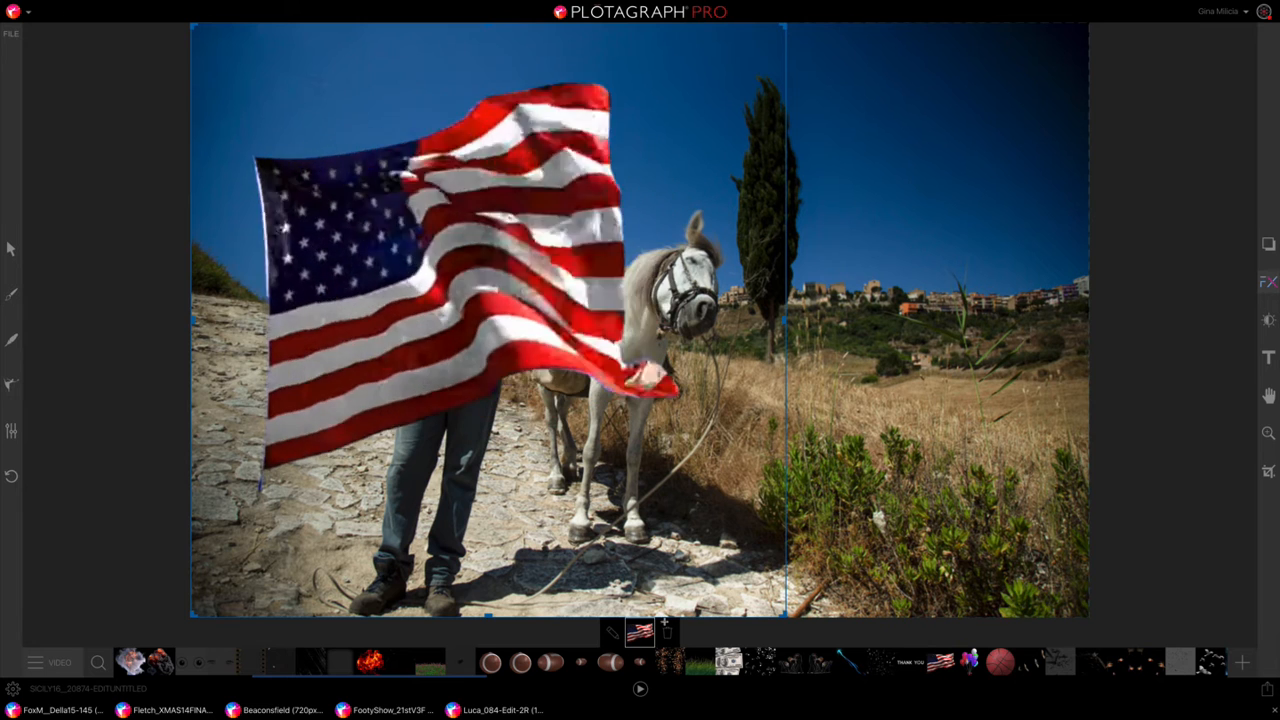
left_click(667, 634)
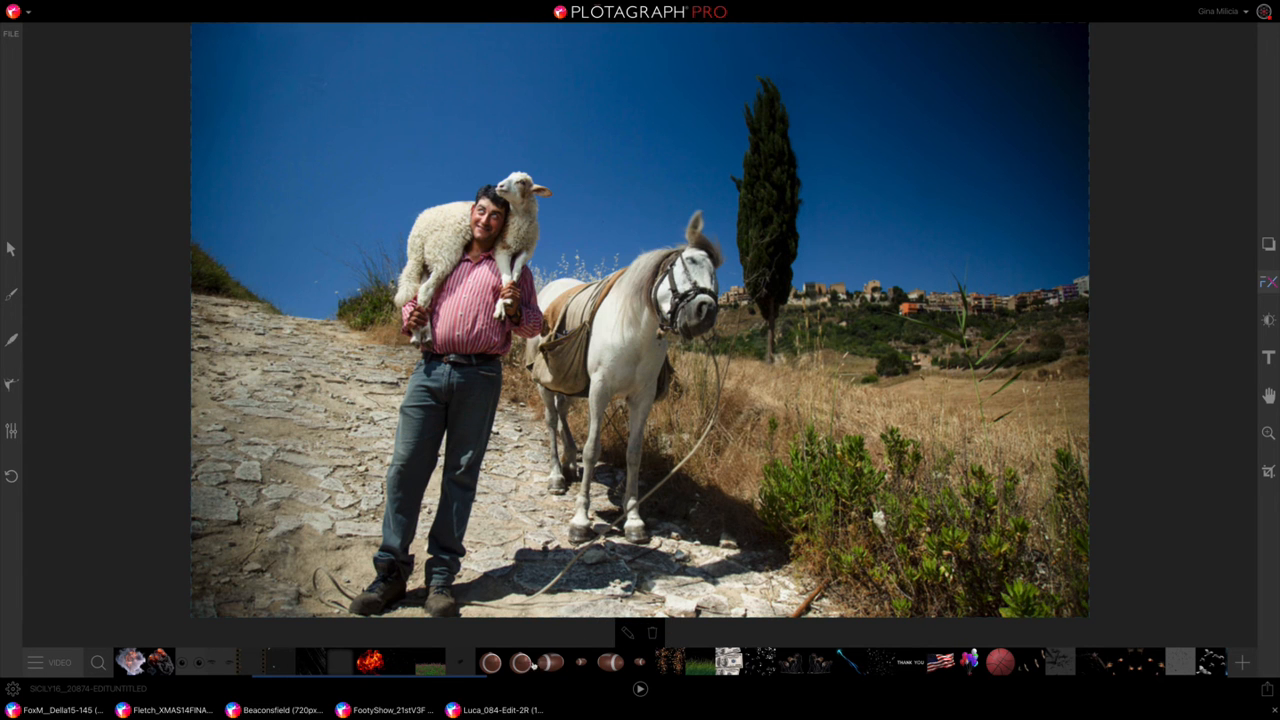
Step: Browse more video overlays, preview the red gift ribbon with bow on the photo, and remove it
scroll(640, 662, "left", 13)
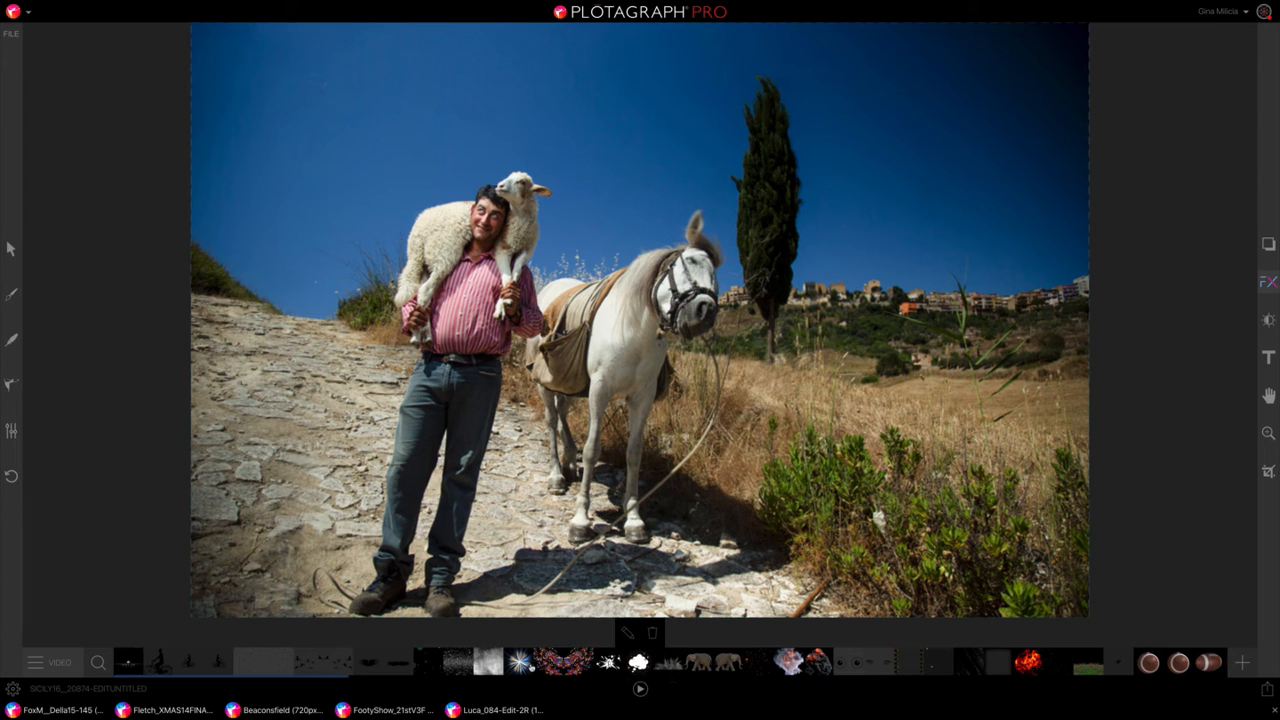
scroll(640, 662, "right", 1)
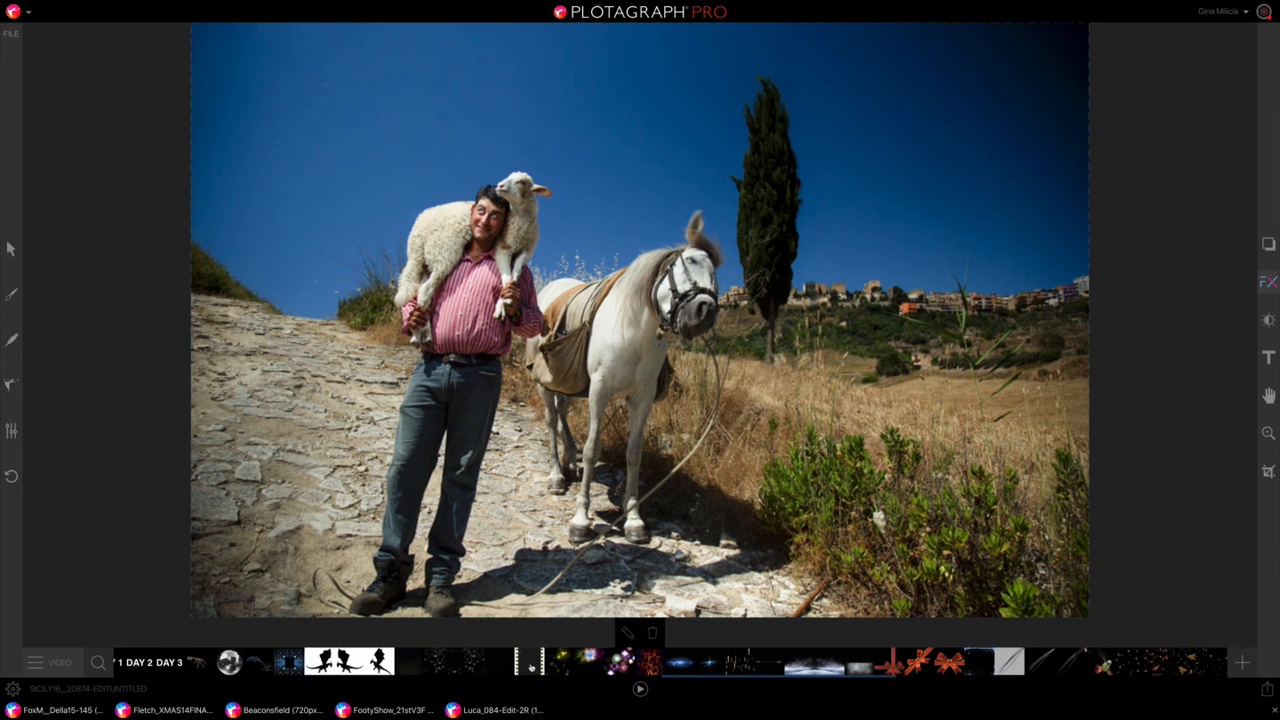
scroll(531, 667, "right", 5)
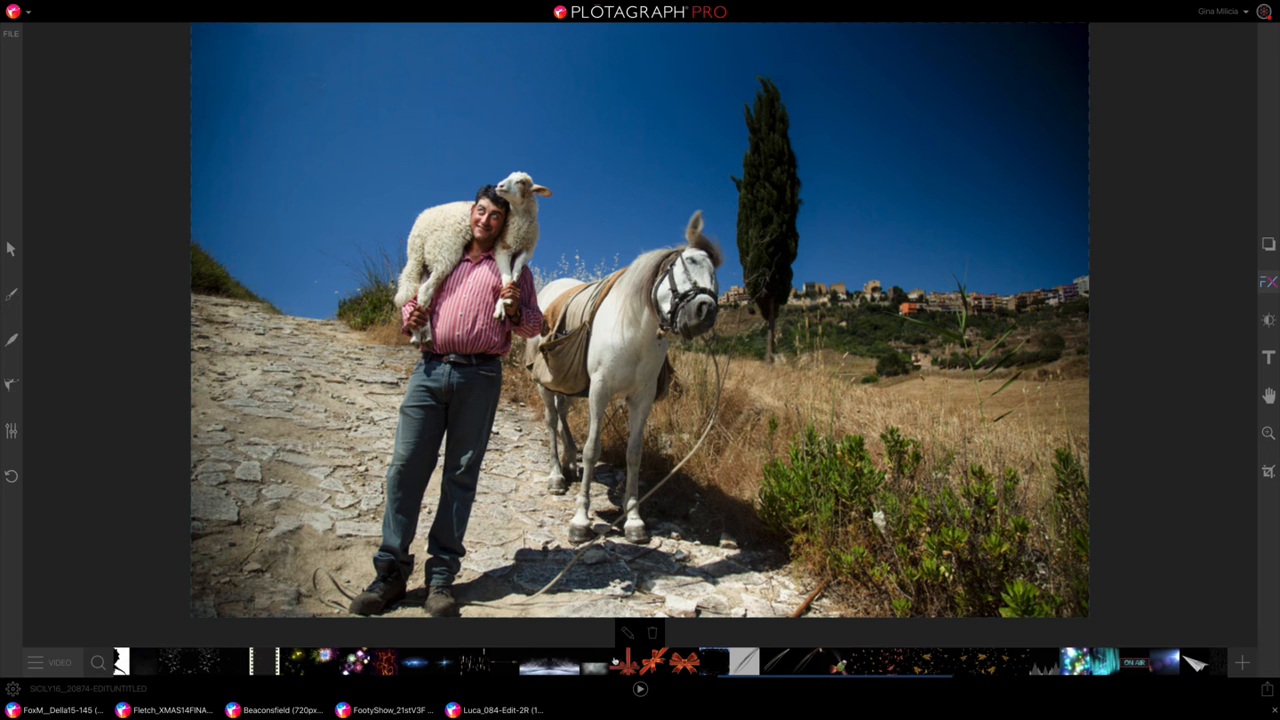
left_click(626, 664)
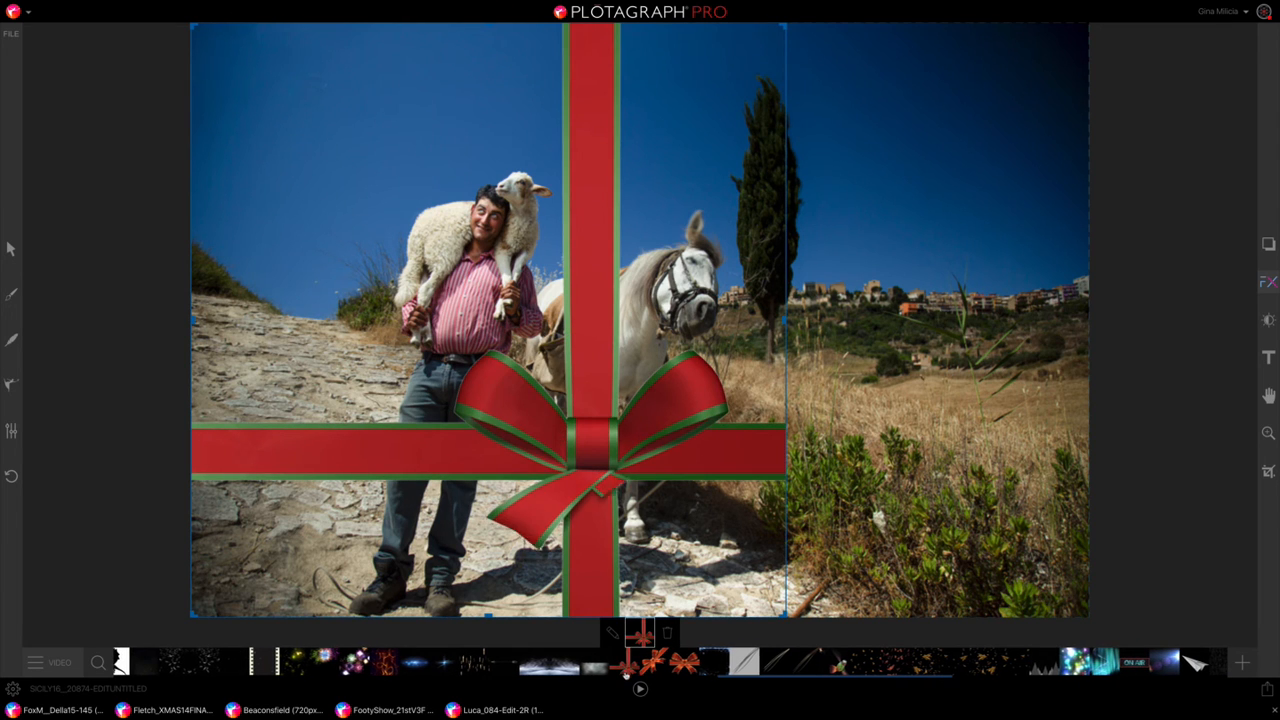
left_click(667, 633)
Step: Try a white smoke plume overlay in the sky above the man and remove it
scroll(732, 663, "right", 3)
scroll(732, 663, "right", 12)
scroll(732, 663, "right", 1)
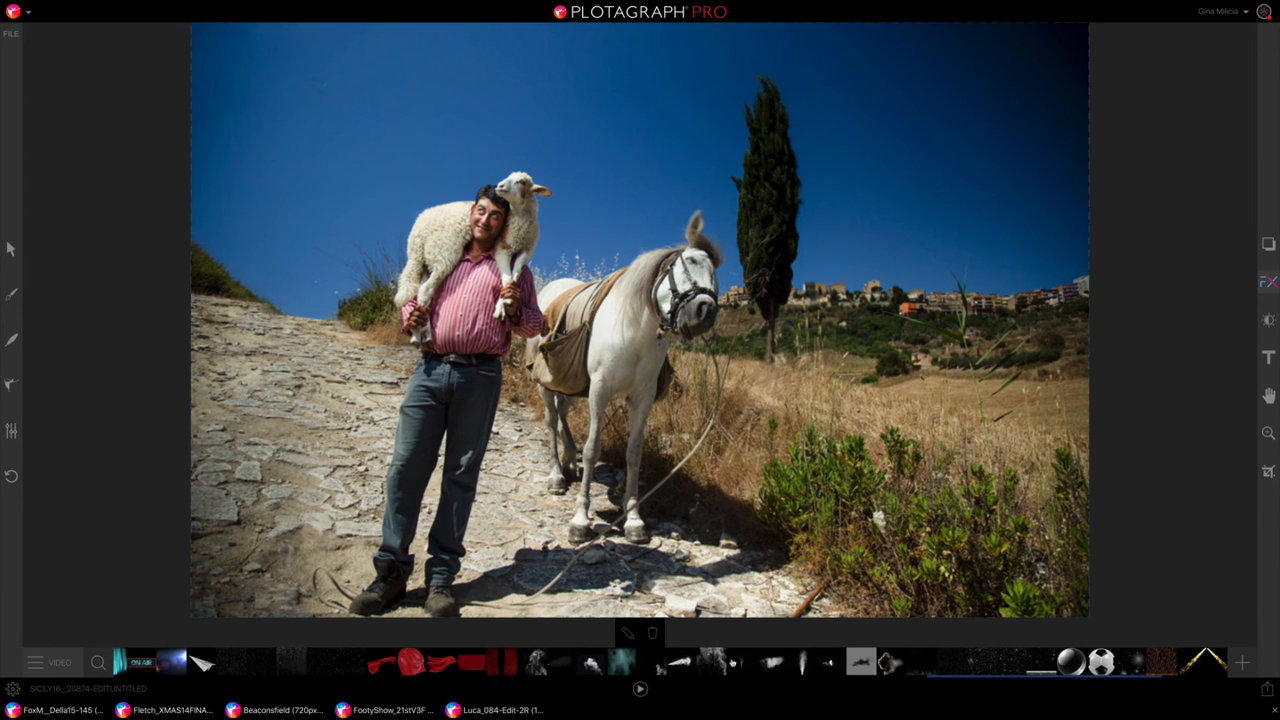
left_click(600, 666)
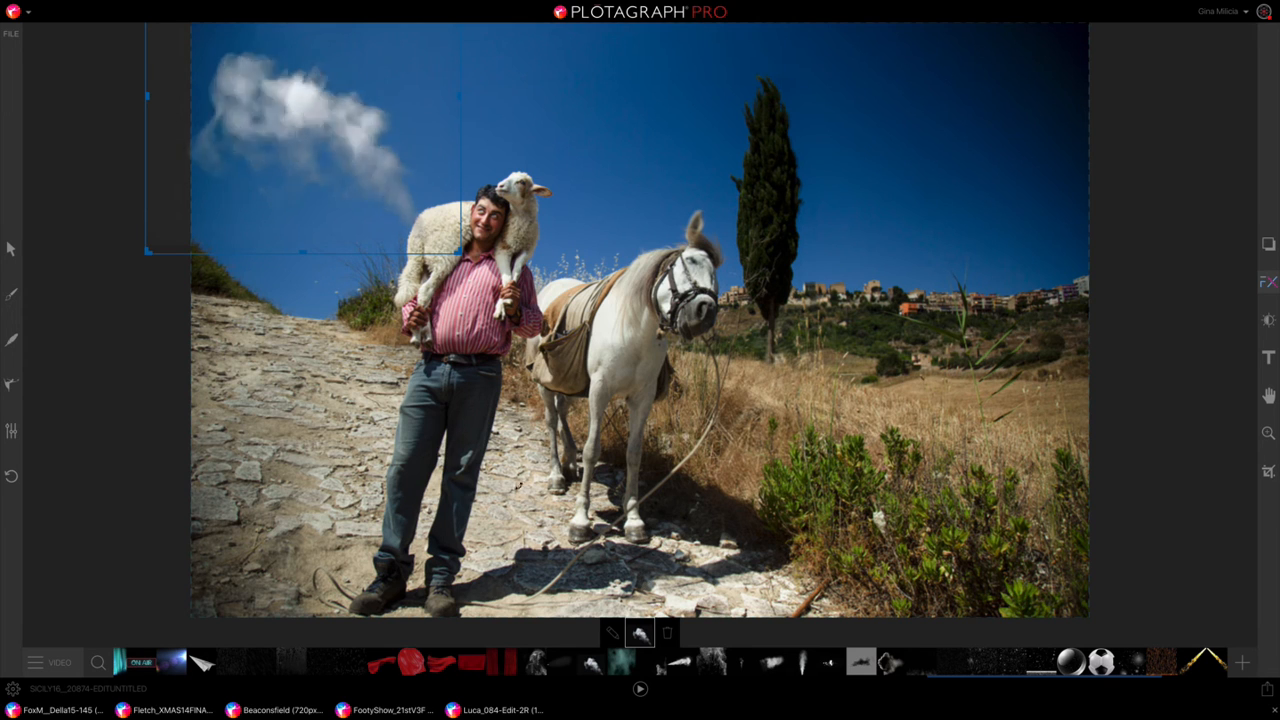
left_click(668, 633)
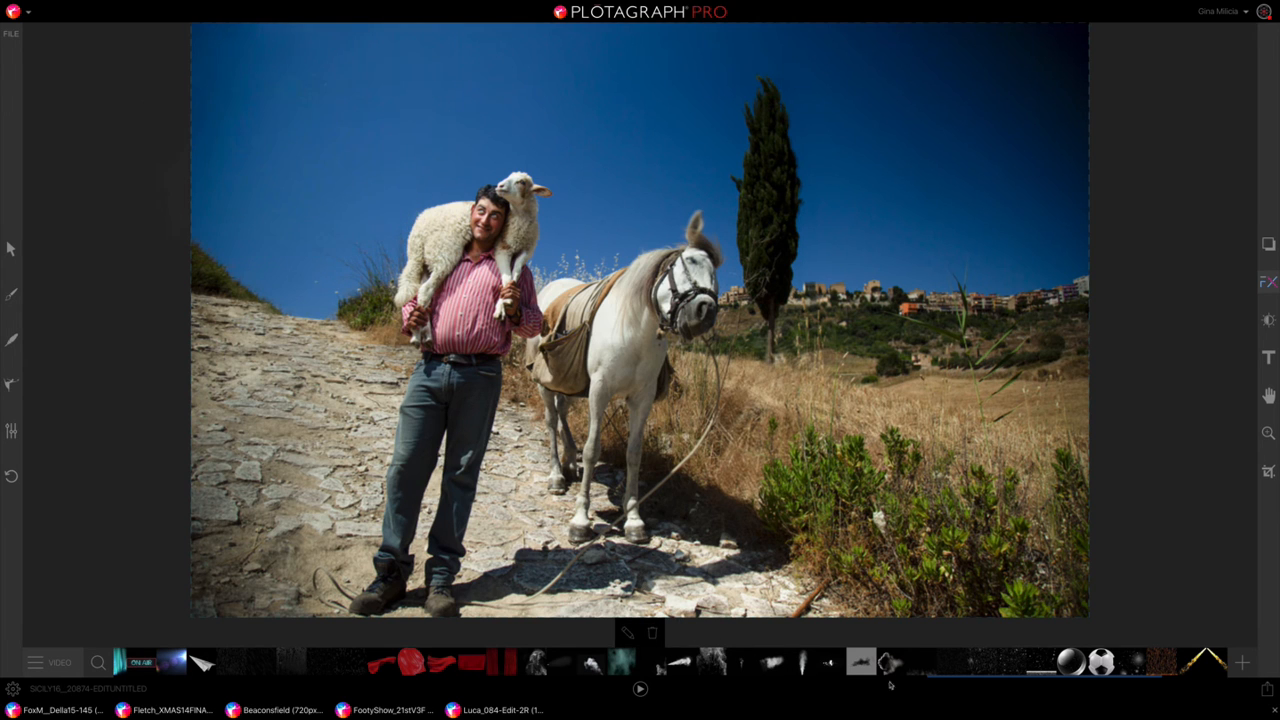
Step: Add the soccer ball overlay to the photo, shrink it, and place it in the sky above the man's head
left_click(1100, 664)
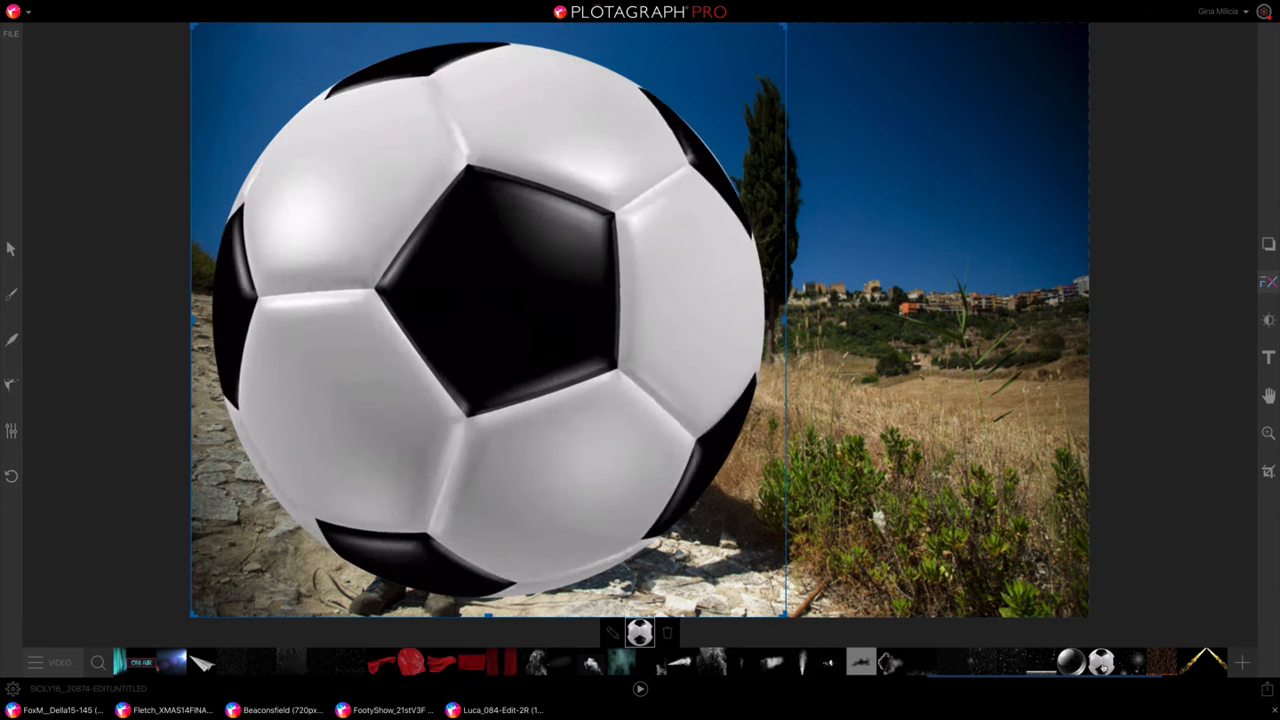
left_click_drag(786, 613, 378, 204)
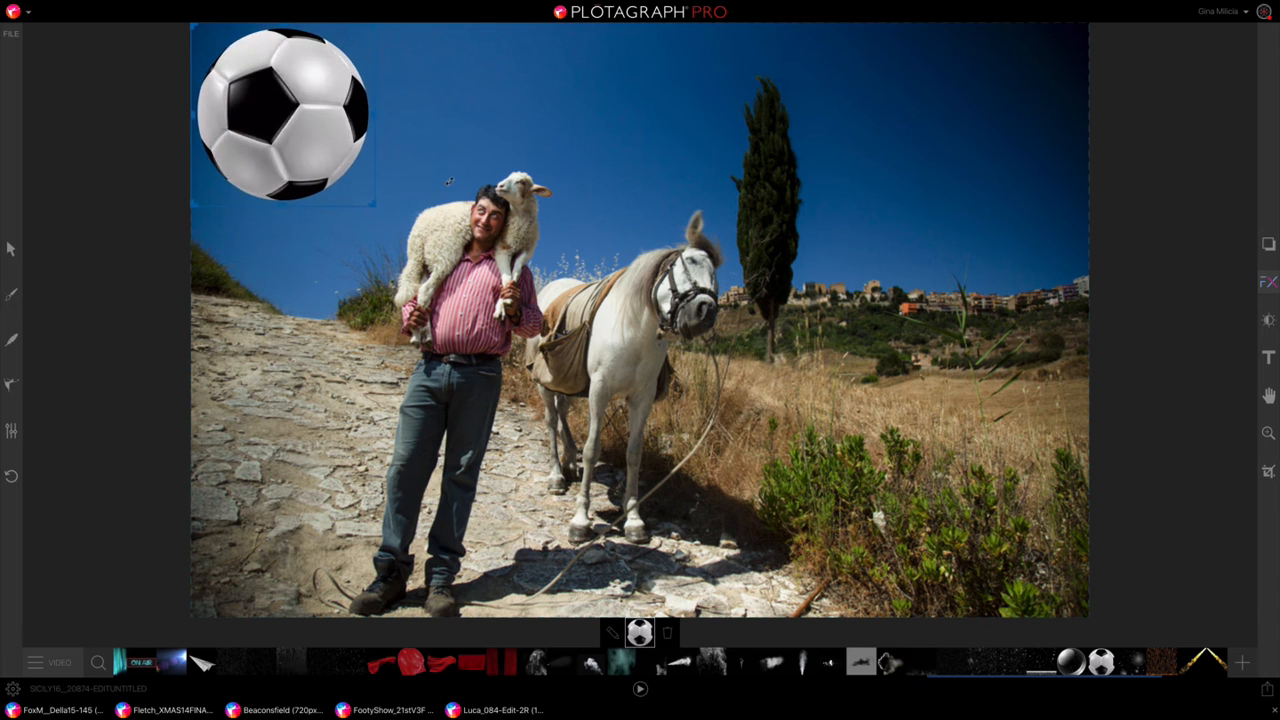
left_click_drag(301, 111, 471, 144)
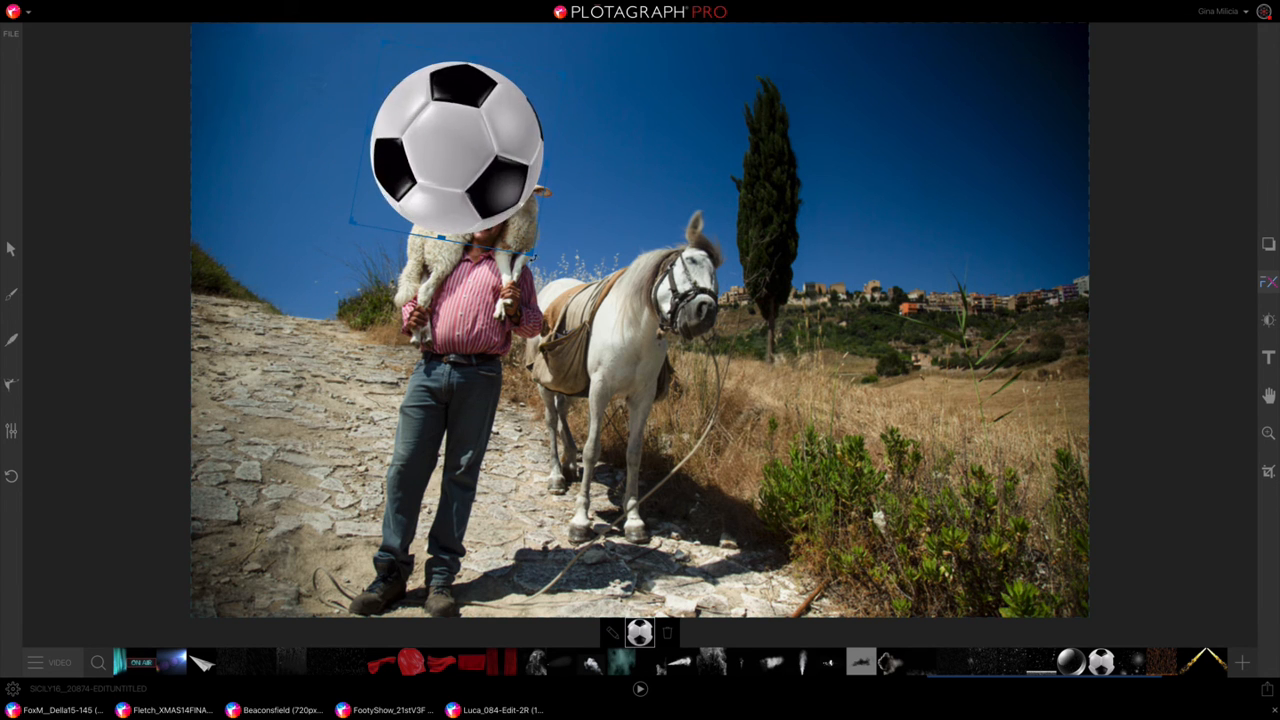
left_click_drag(536, 249, 483, 198)
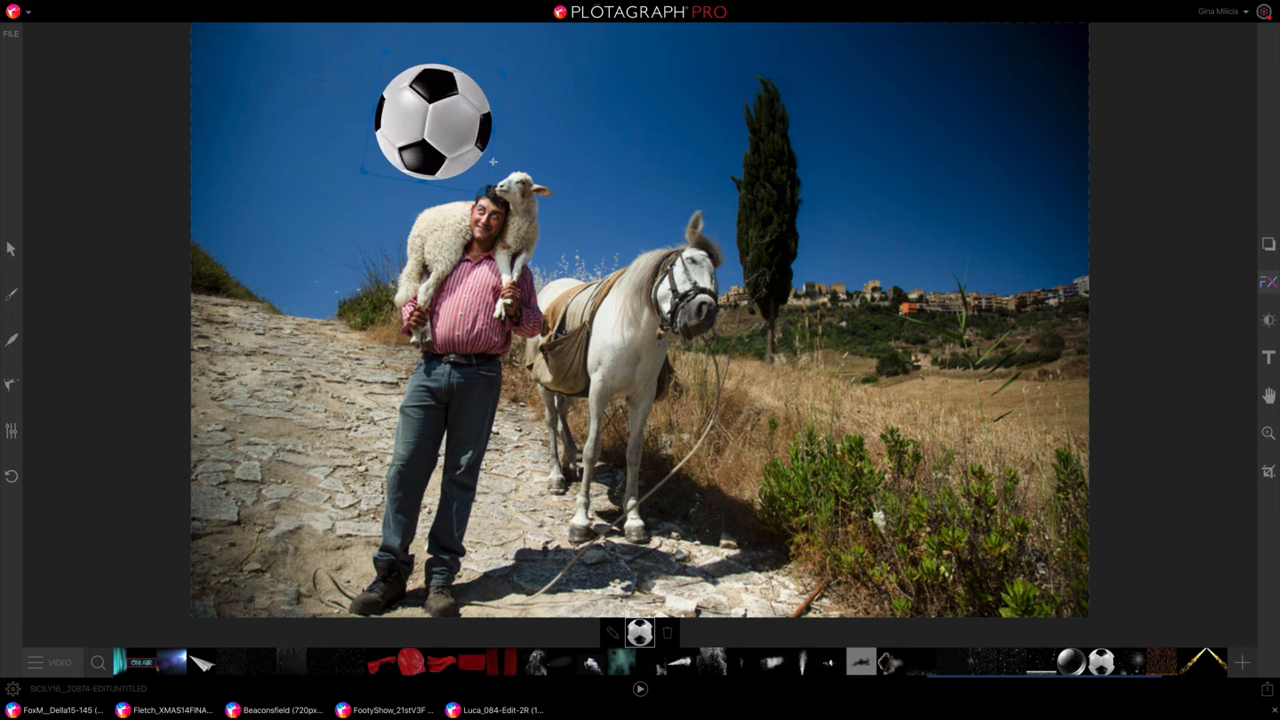
Step: Try two falling-snow overlays and a rising smoke jet on the photo, and remove all three
scroll(1136, 665, "right", 5)
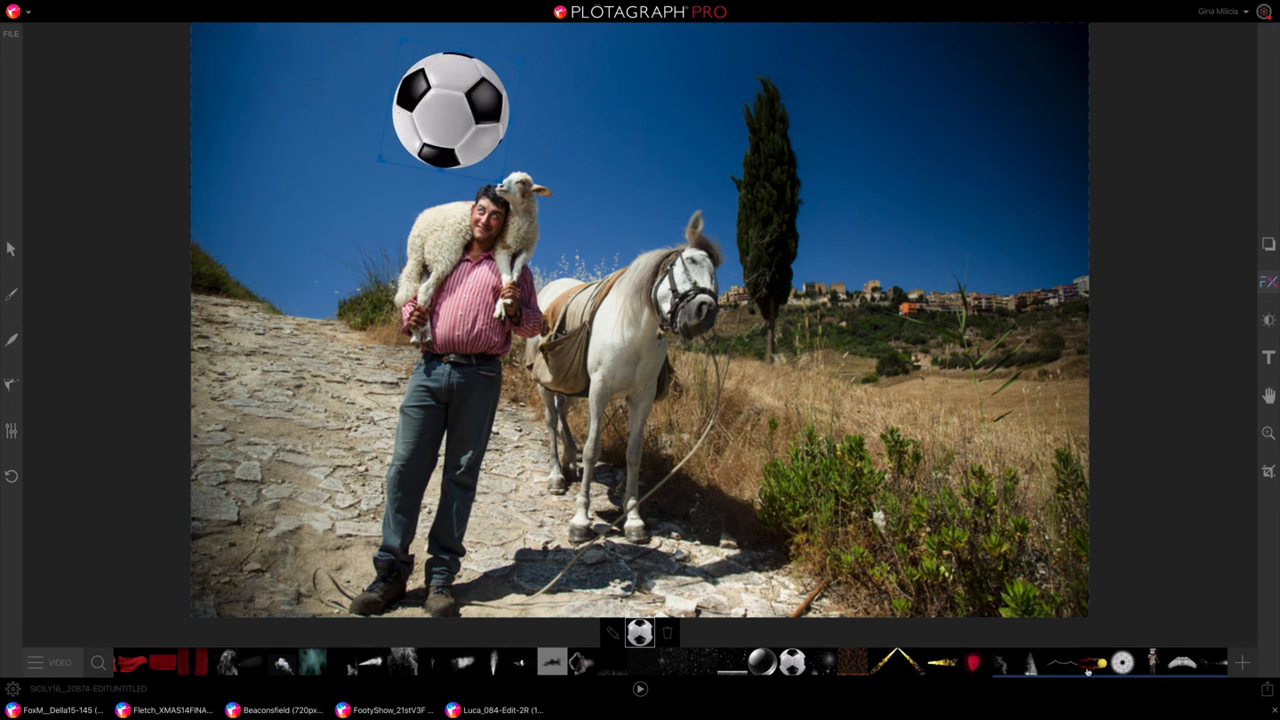
left_click(733, 666)
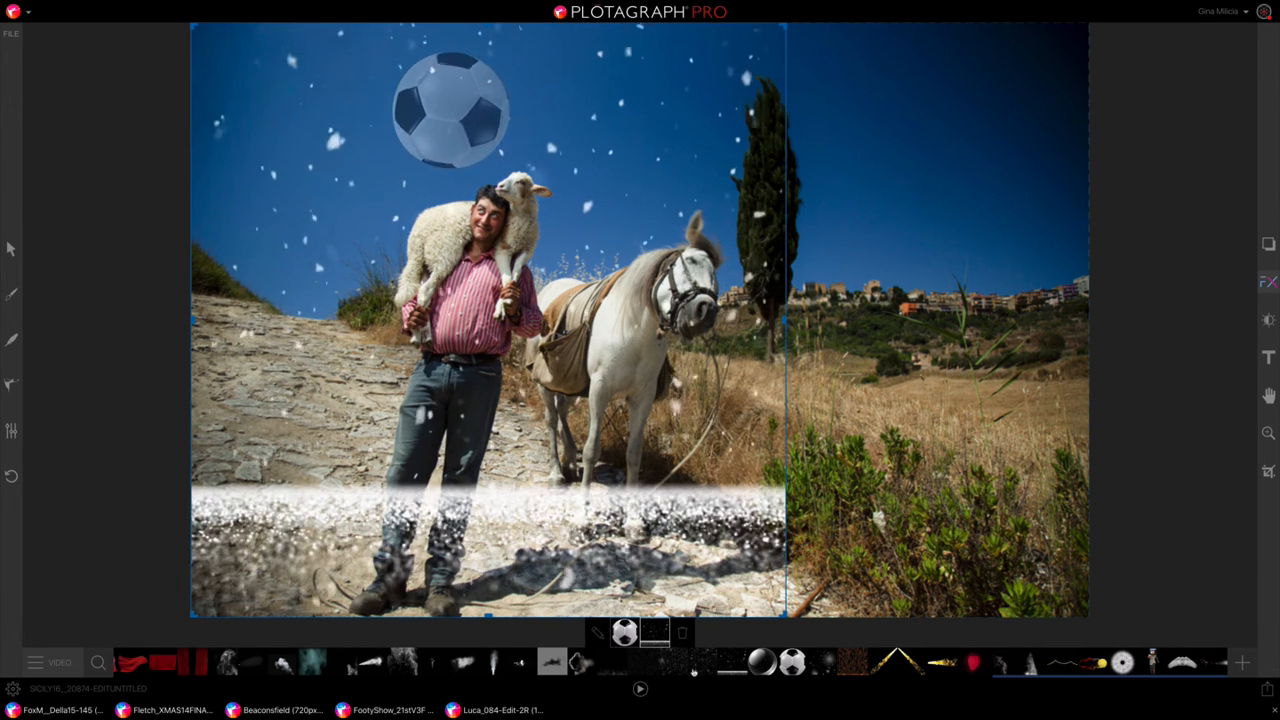
left_click(685, 666)
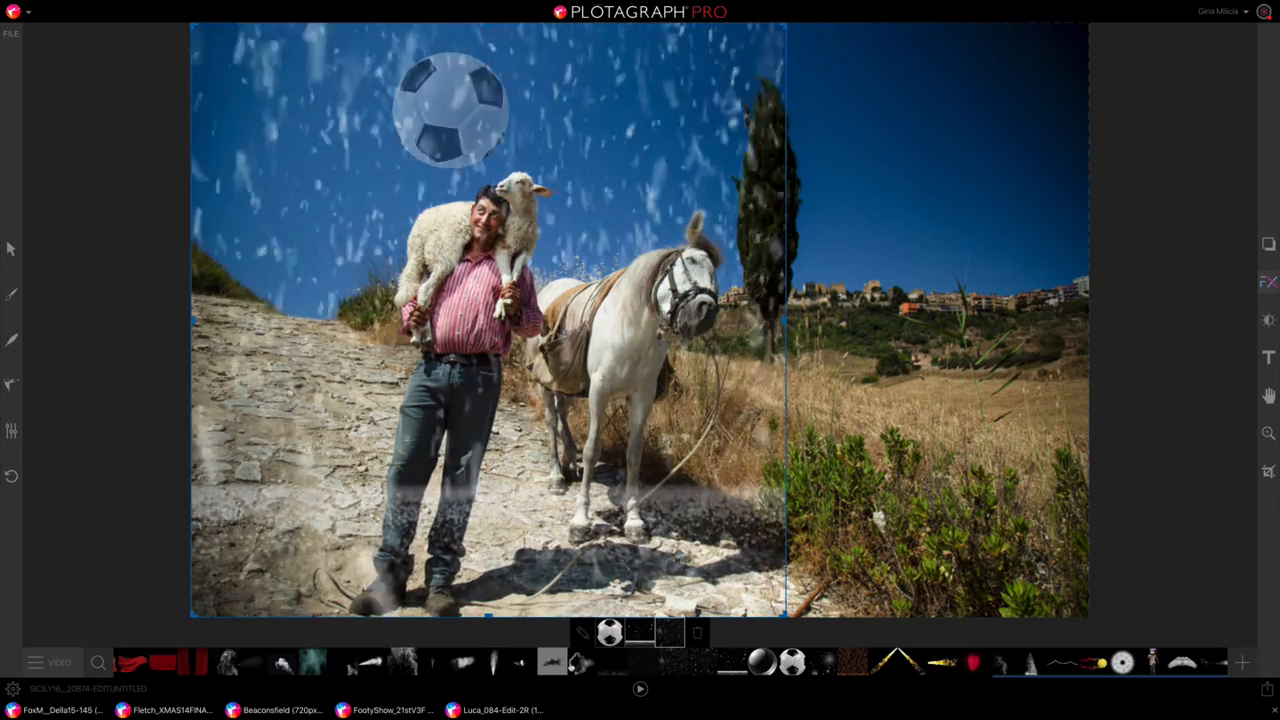
left_click(499, 666)
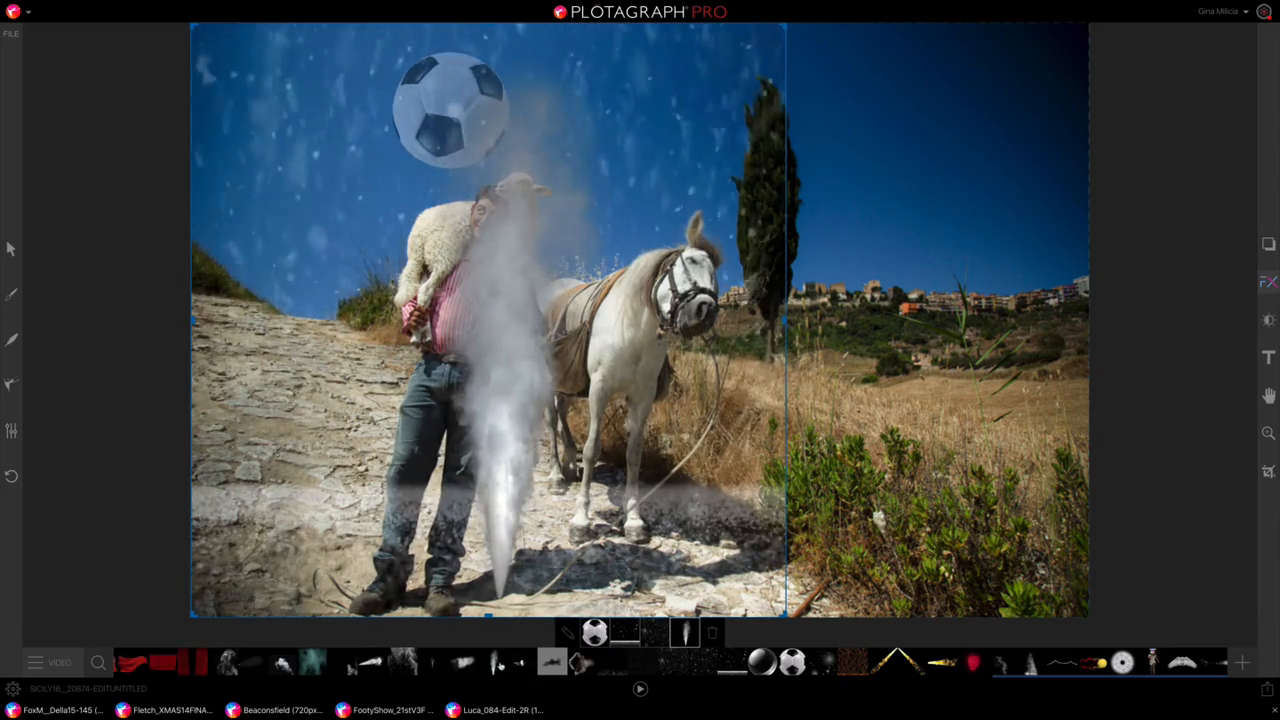
left_click(713, 633)
left_click(697, 635)
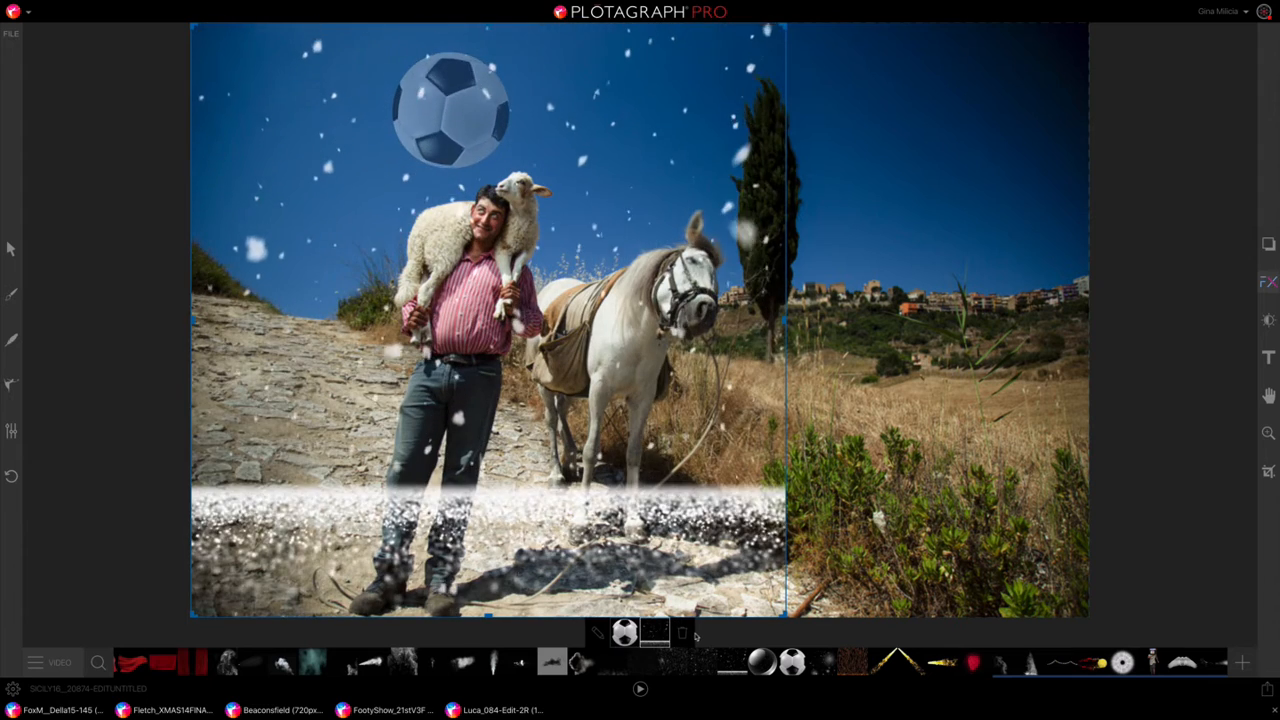
left_click(682, 635)
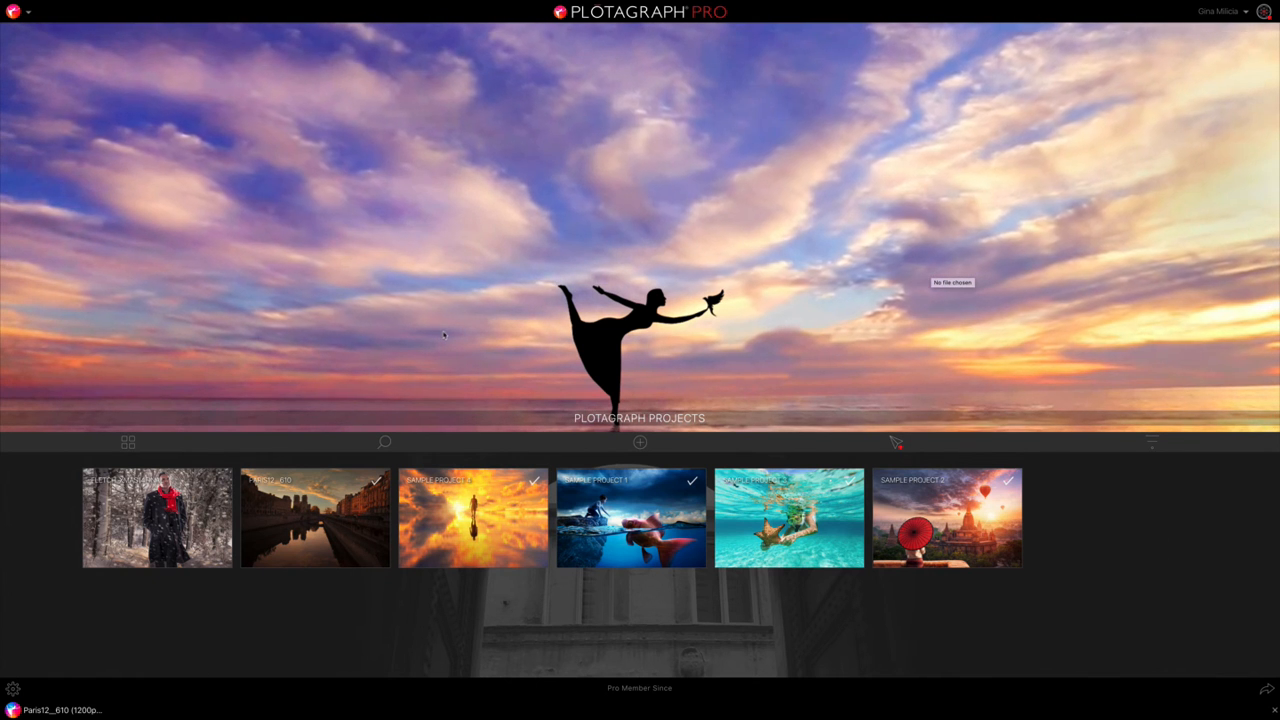
Step: Go to the Plotaverse home page and start creating a new Plotagraph from there
left_click(28, 12)
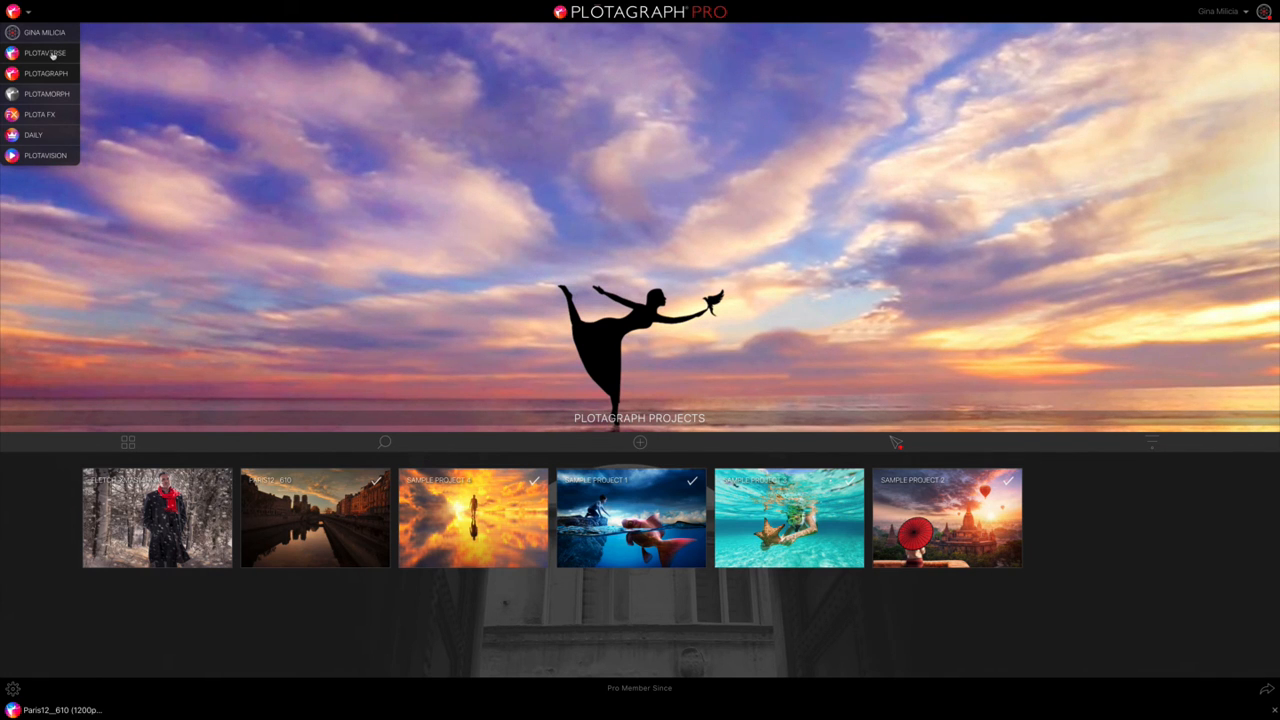
left_click(52, 54)
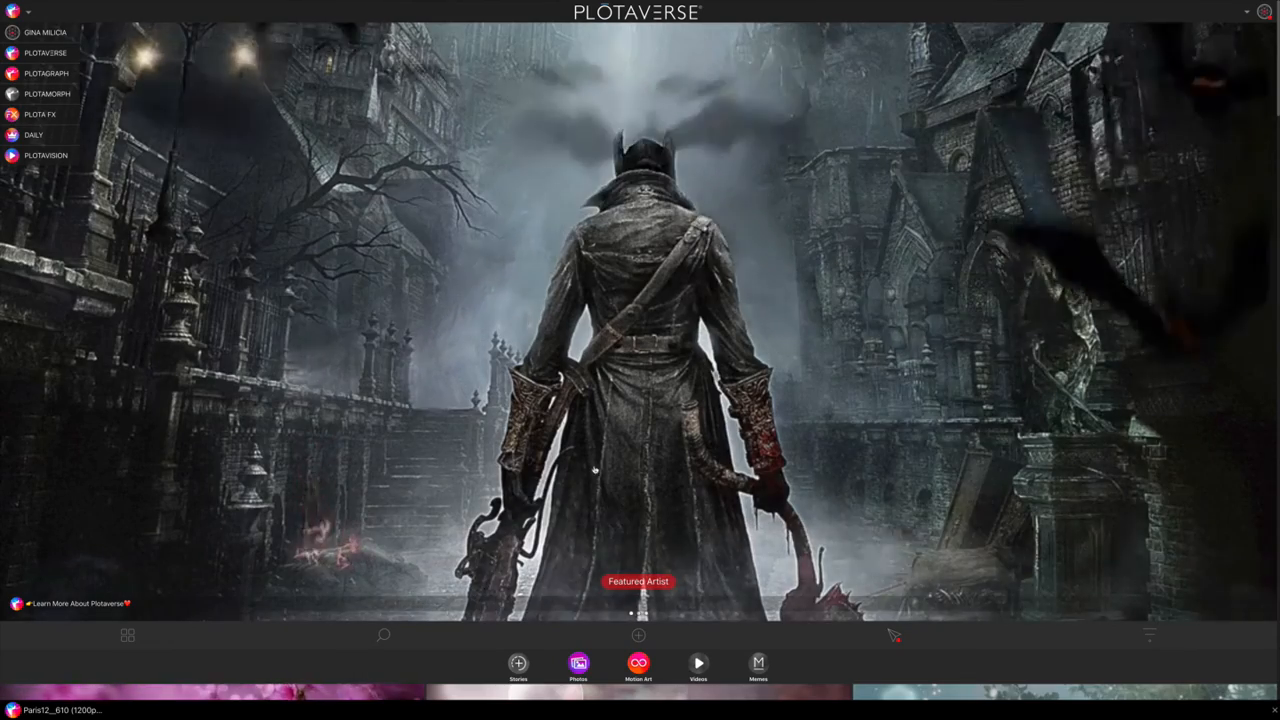
left_click(638, 635)
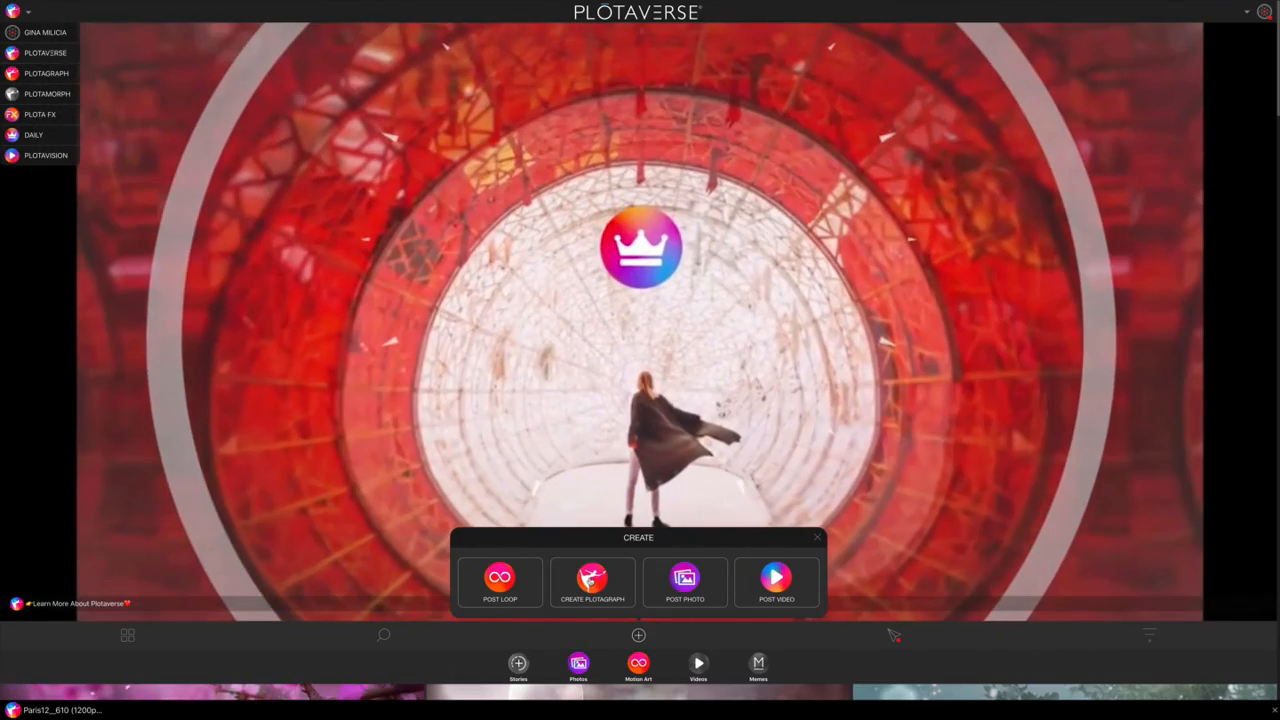
left_click(590, 580)
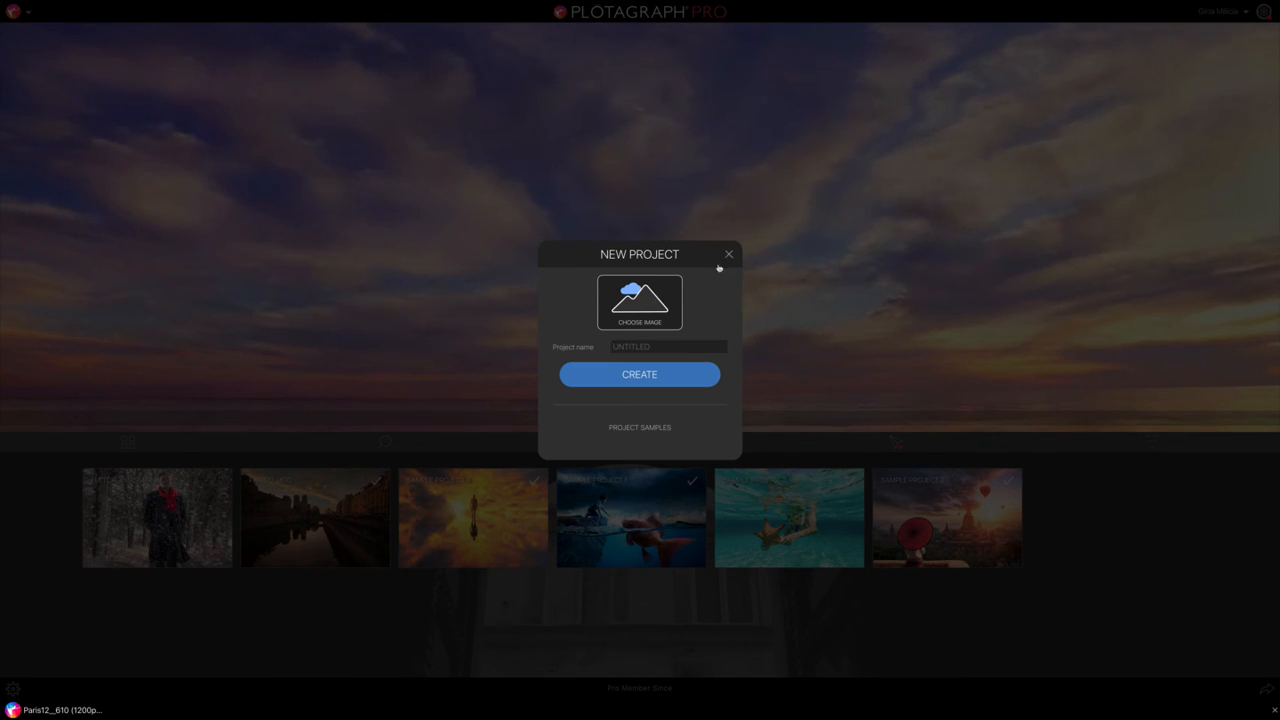
Step: Choose SICILY20F5466.jpg from the FIAT500 SICILY folder on the GM Education 2018 drive and create the project from it
left_click(642, 305)
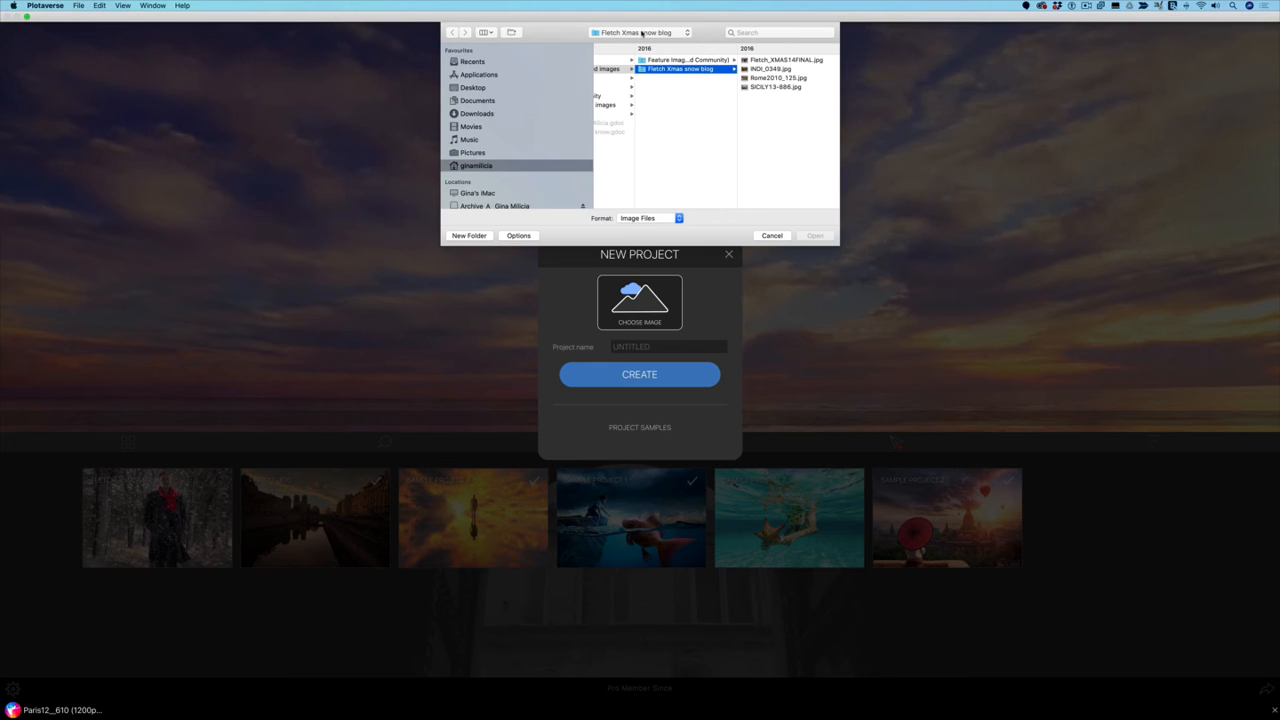
scroll(519, 126, "down", 3)
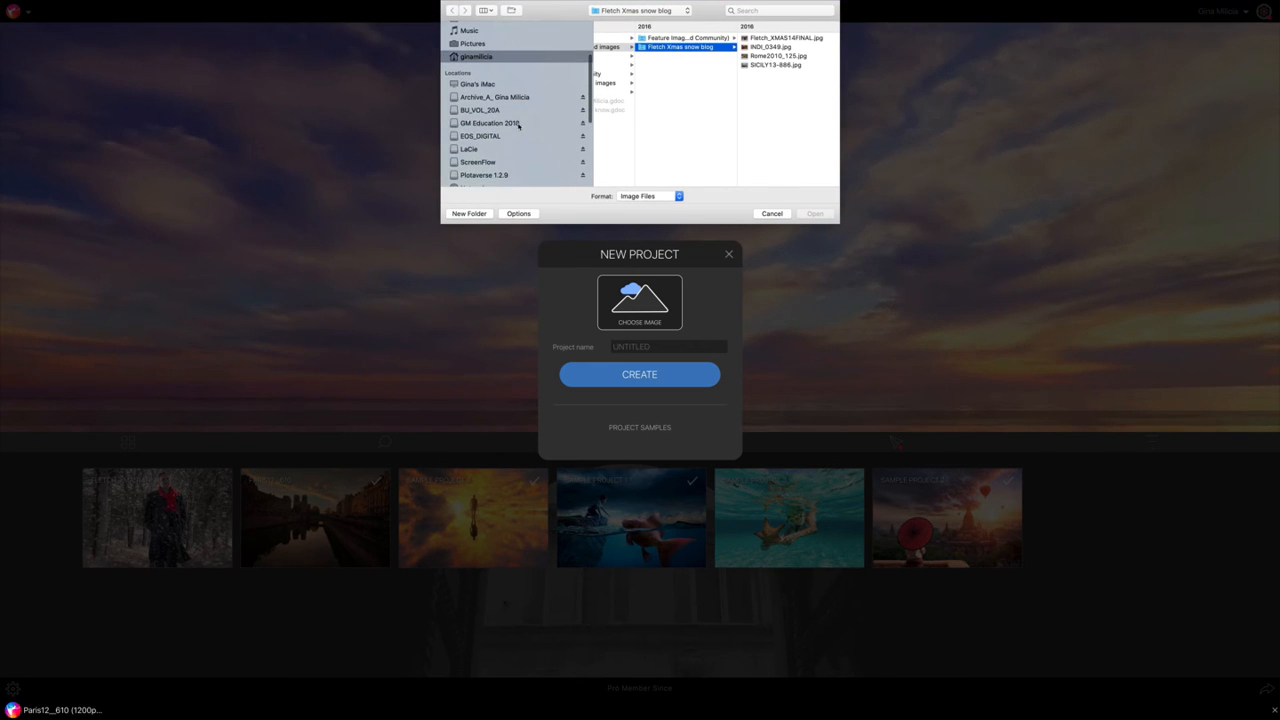
left_click(519, 127)
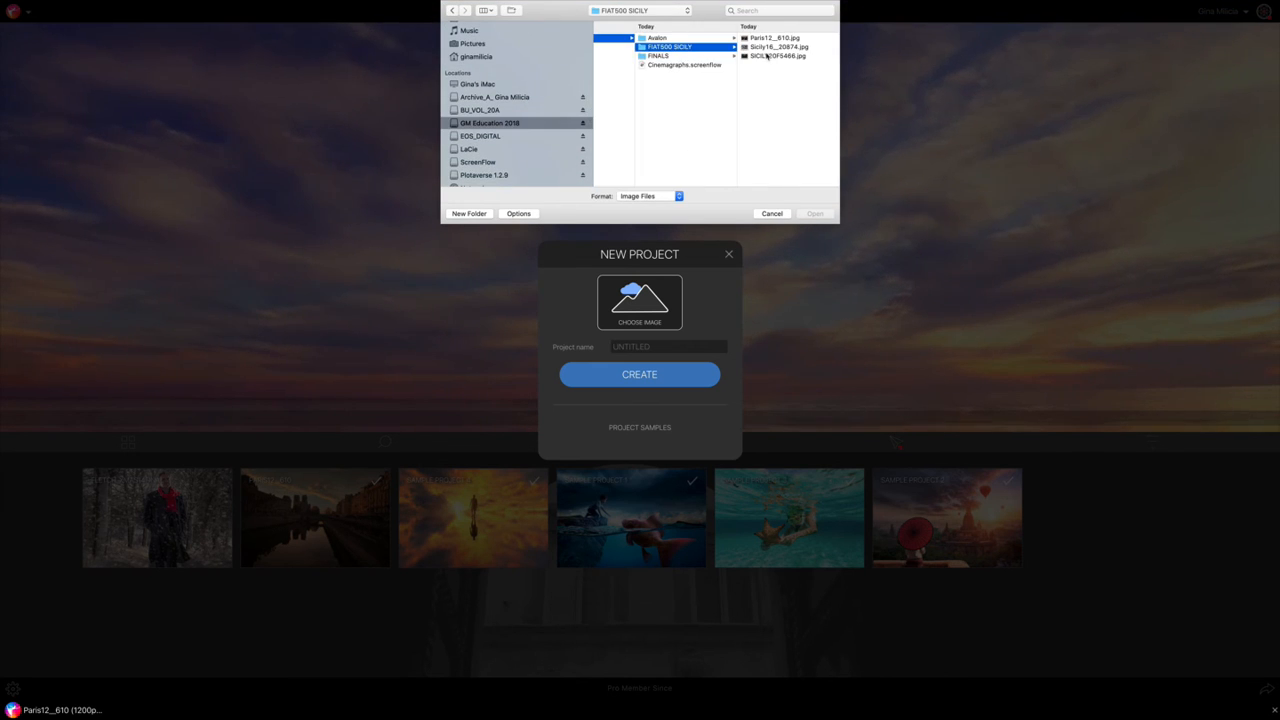
left_click(768, 57)
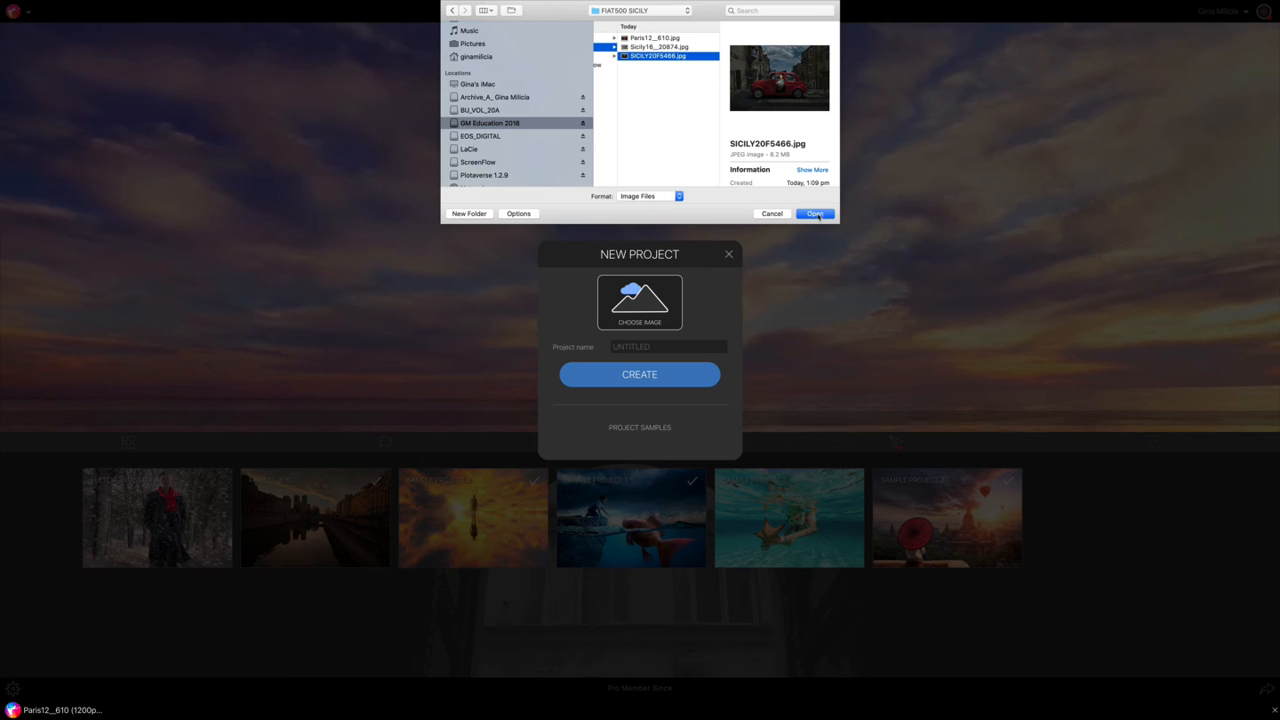
left_click(816, 214)
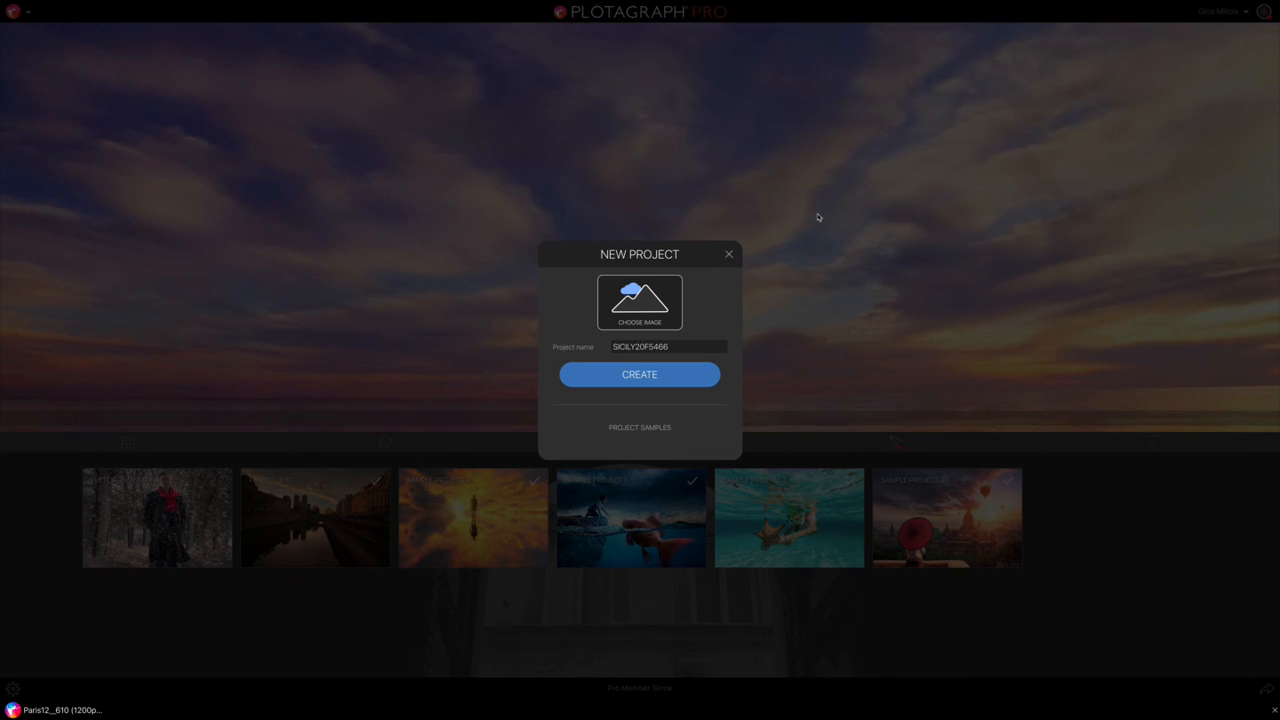
left_click(645, 375)
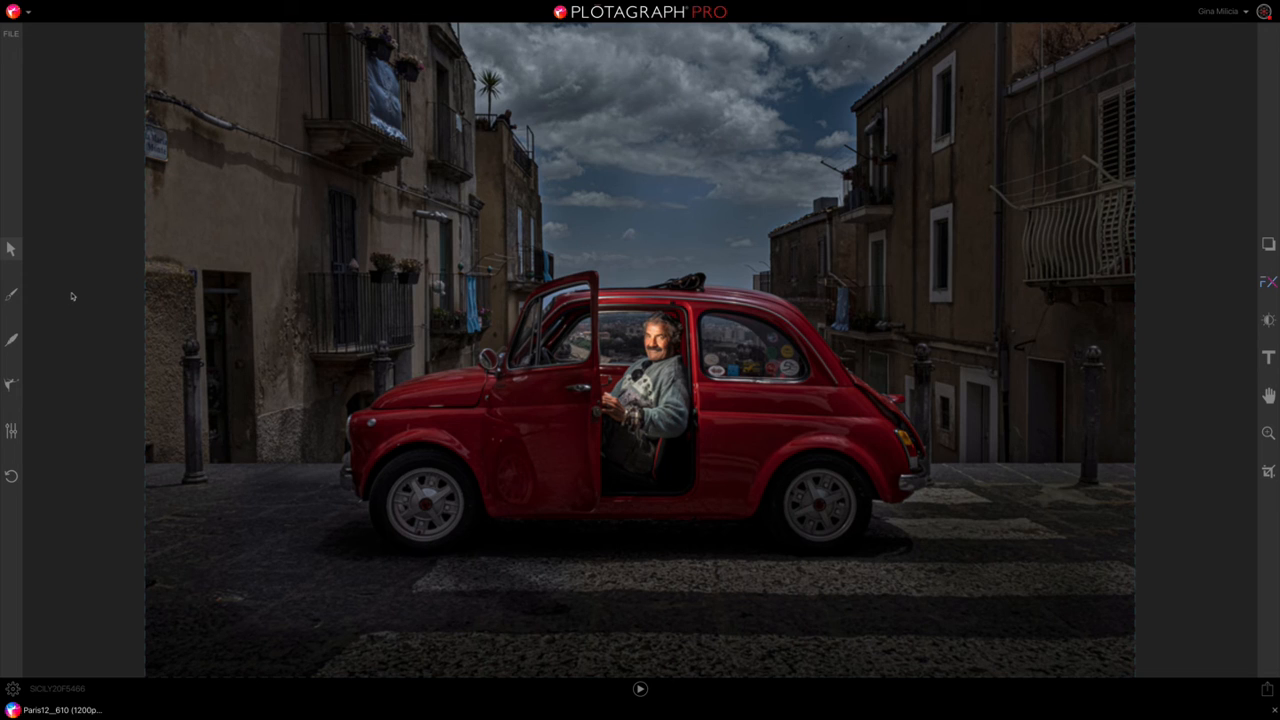
Step: Add a horizontal animation point running rightward through the clouds above the car and preview the motion
left_click(10, 386)
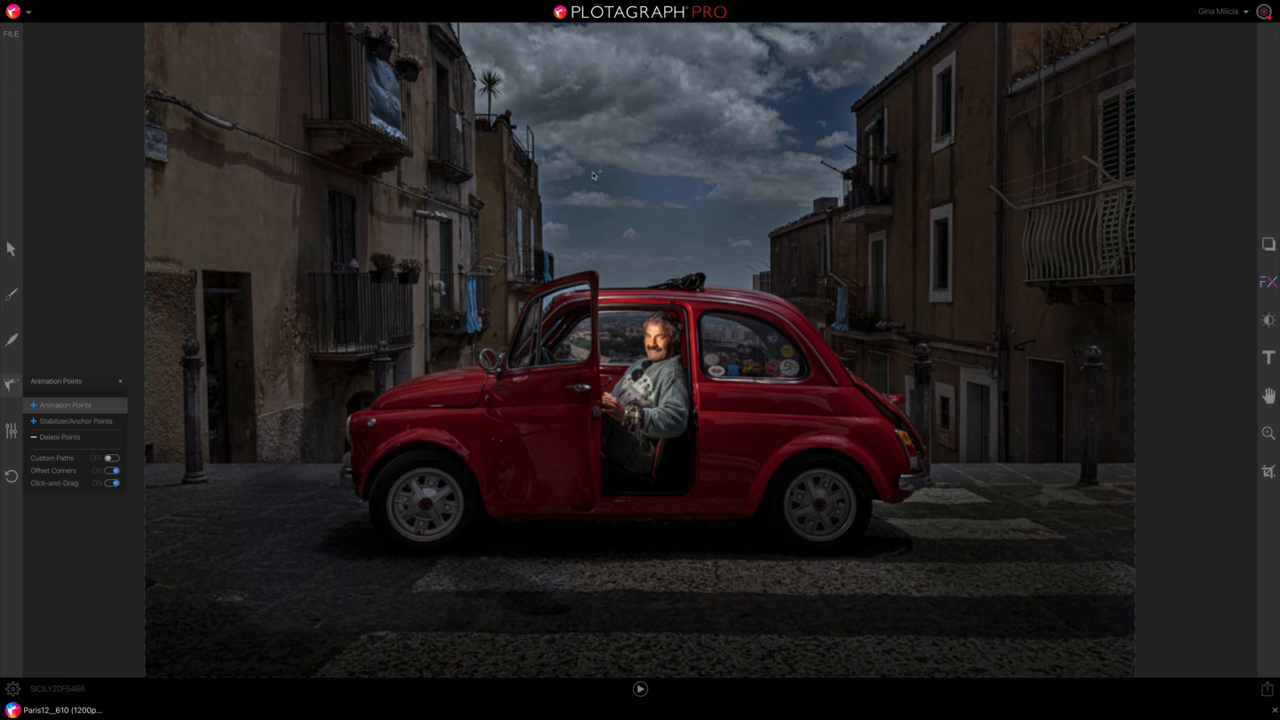
left_click_drag(593, 177, 727, 175)
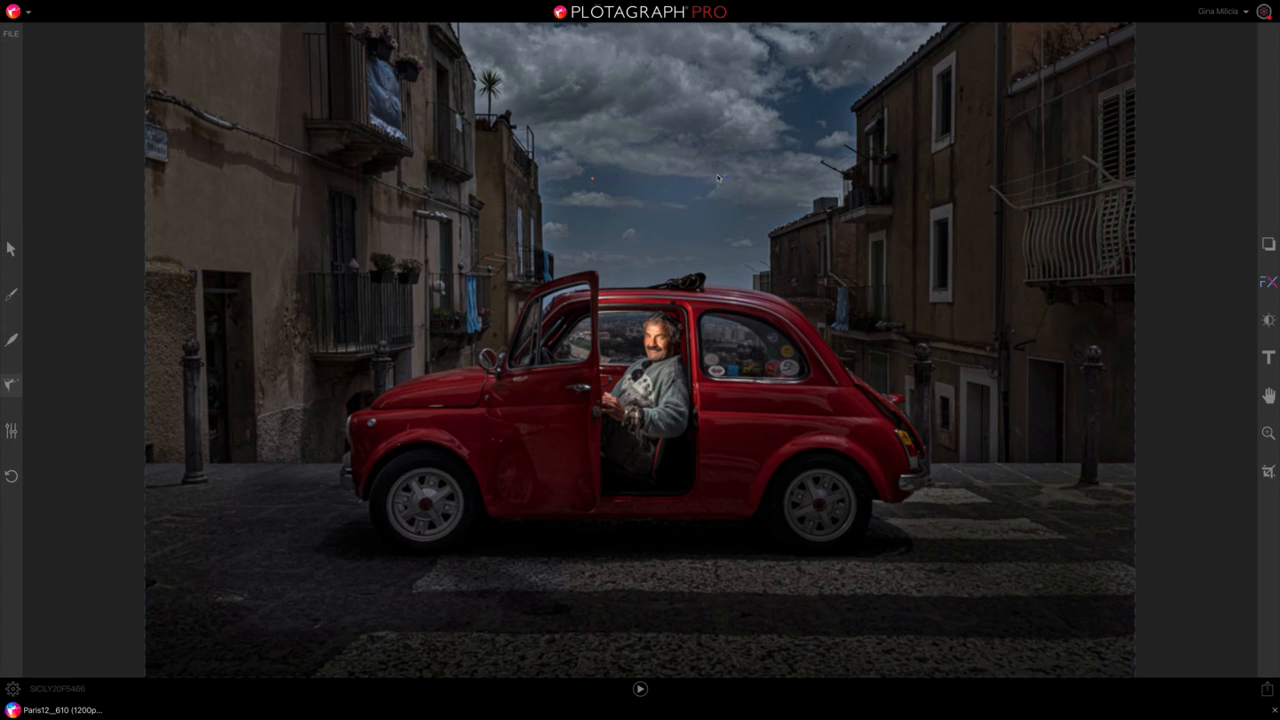
left_click(640, 689)
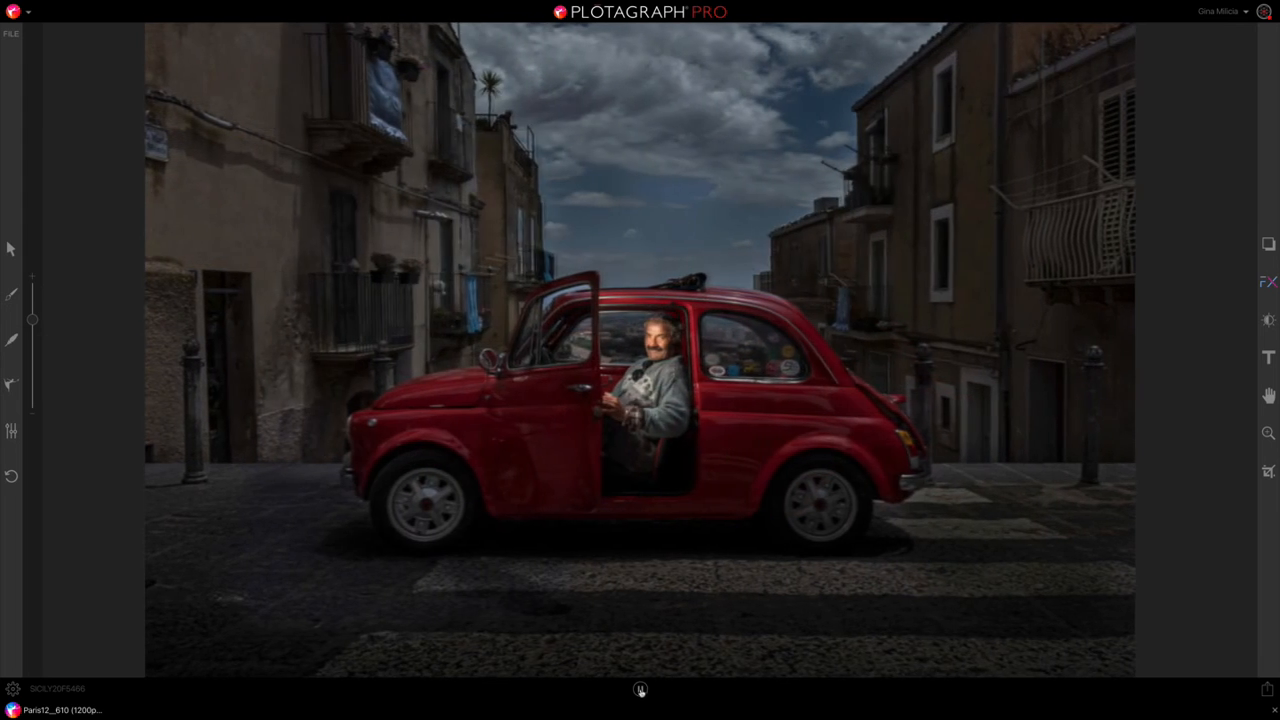
left_click(640, 689)
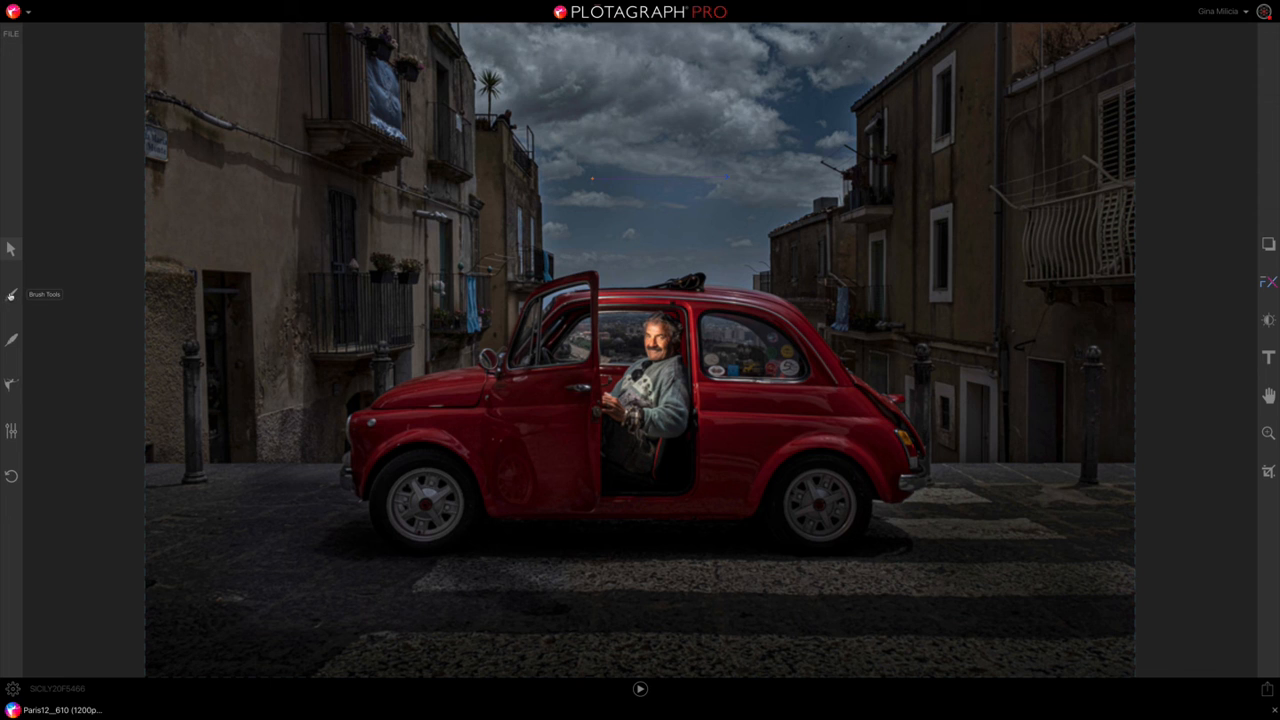
Step: Choose the circular Mask Brush and adjust its size up and down, ending with a large tip for covering the buildings
left_click(11, 295)
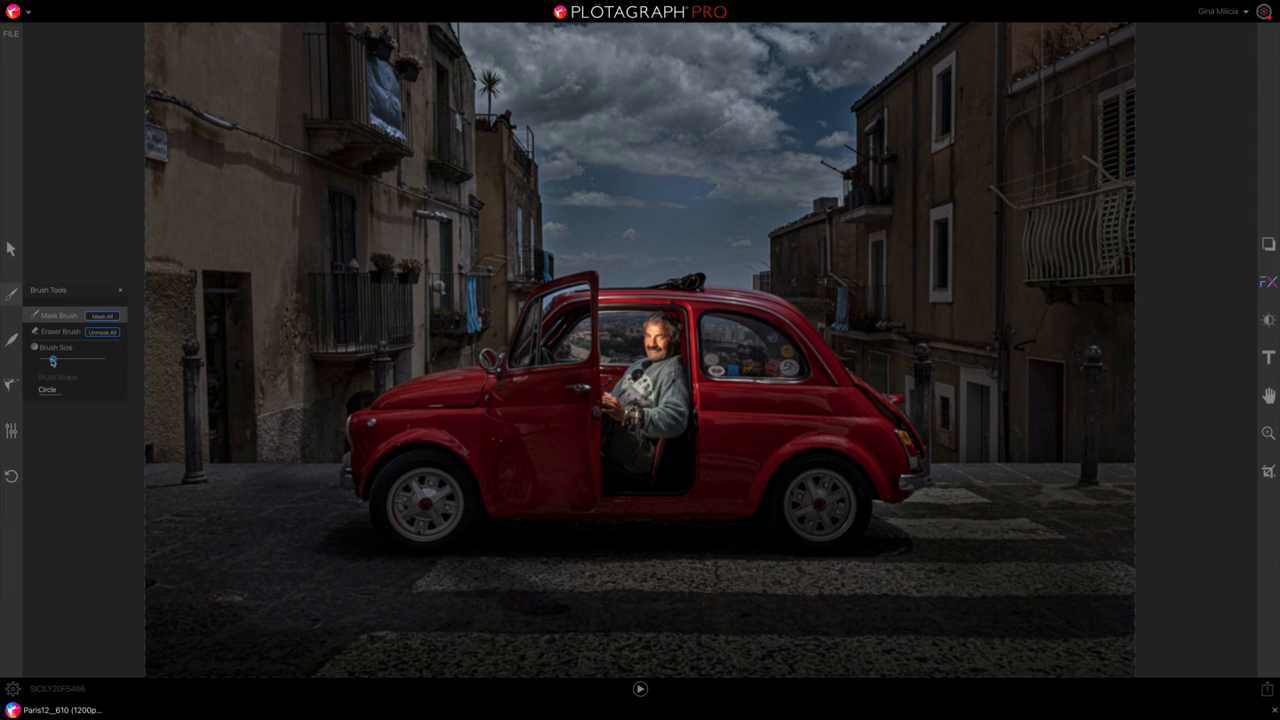
mouse_move(55, 361)
left_mouse_down()
mouse_move(88, 362)
mouse_move(46, 361)
mouse_move(74, 361)
left_mouse_up()
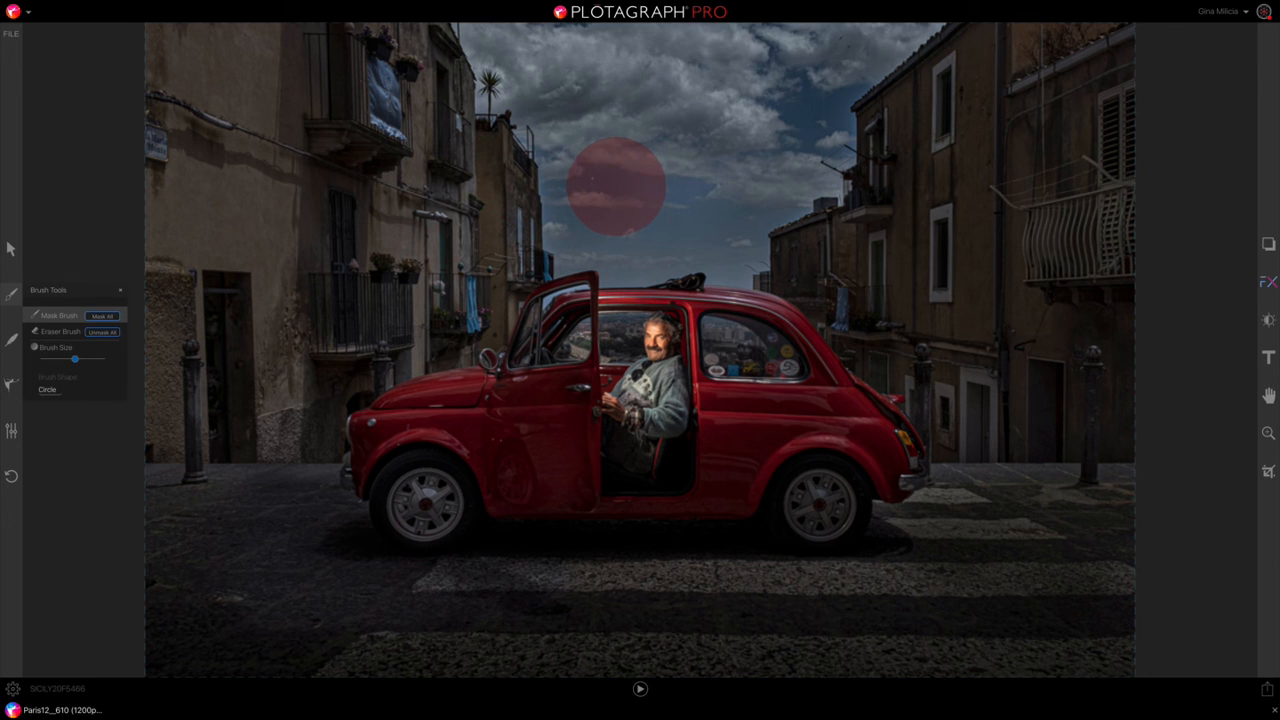
key("[")
key("[")
key("[")
key("[")
key("]")
key("]")
key("]")
key("]")
key("]")
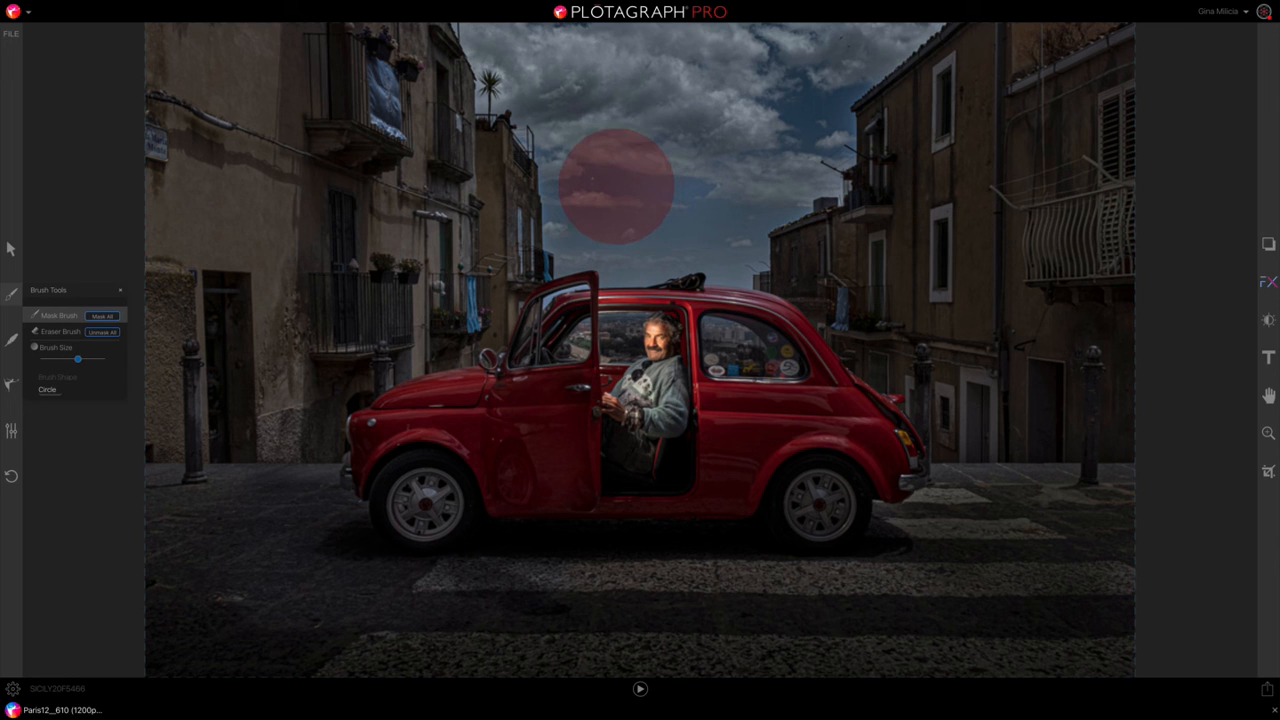
key("[")
key("[")
key("[")
key("[")
key("[")
key("]")
key("]")
key("]")
key("]")
key("[")
key("[")
key("[")
key("[")
key("[")
key("[")
key("]")
key("]")
key("]")
key("]")
key("]")
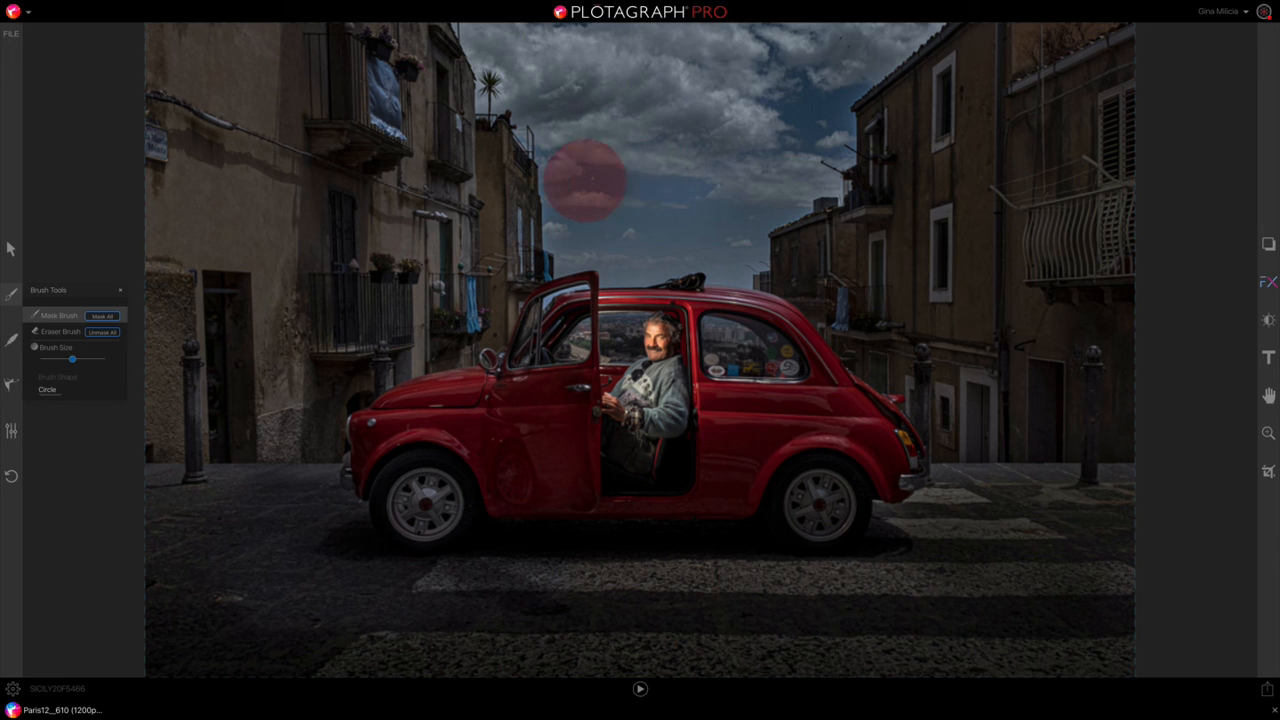
key("]")
key("]")
key("]")
key("]")
key("]")
key("]")
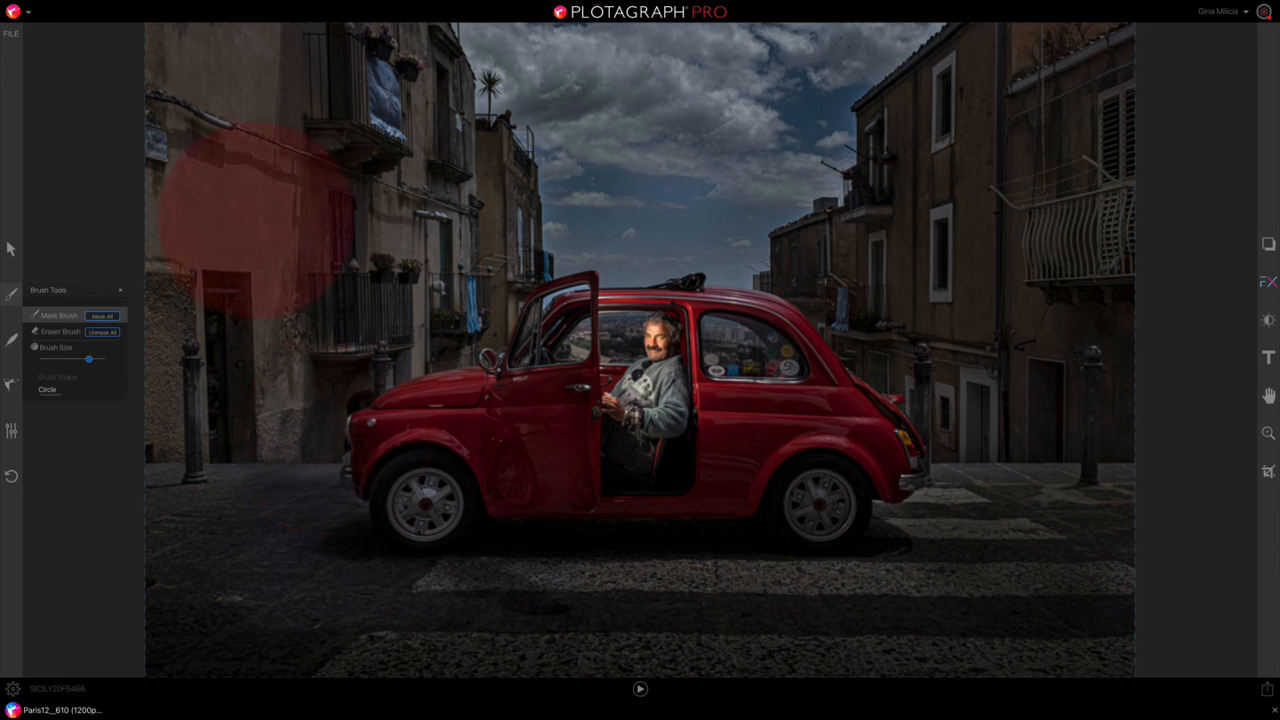
Step: Paint a mask over the buildings on both sides, the street, the red car and the man, leaving the sky unmasked
mouse_move(204, 78)
left_mouse_down()
mouse_move(203, 688)
mouse_move(397, 678)
mouse_move(400, 658)
mouse_move(585, 540)
mouse_move(630, 435)
mouse_move(650, 422)
mouse_move(705, 430)
mouse_move(760, 478)
mouse_move(772, 515)
mouse_move(590, 425)
mouse_move(530, 465)
mouse_move(405, 495)
mouse_move(390, 450)
mouse_move(390, 210)
mouse_move(330, 60)
mouse_move(385, 110)
mouse_move(435, 240)
mouse_move(447, 225)
mouse_move(245, 600)
mouse_move(555, 648)
left_mouse_up()
left_click_drag(760, 510, 940, 675)
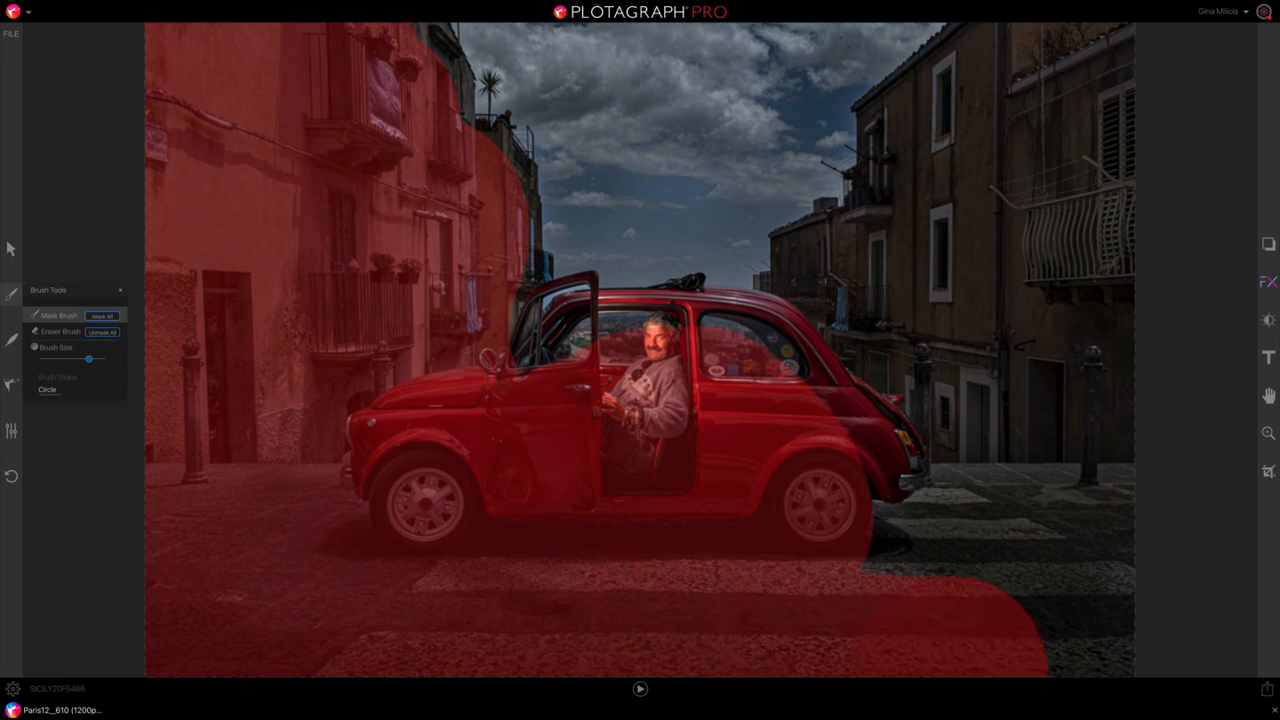
mouse_move(990, 630)
left_mouse_down()
mouse_move(1100, 300)
mouse_move(1090, 110)
mouse_move(1014, 165)
mouse_move(935, 175)
mouse_move(940, 295)
mouse_move(880, 385)
mouse_move(875, 555)
mouse_move(905, 410)
mouse_move(874, 352)
left_mouse_up()
left_click_drag(1155, 460, 1105, 630)
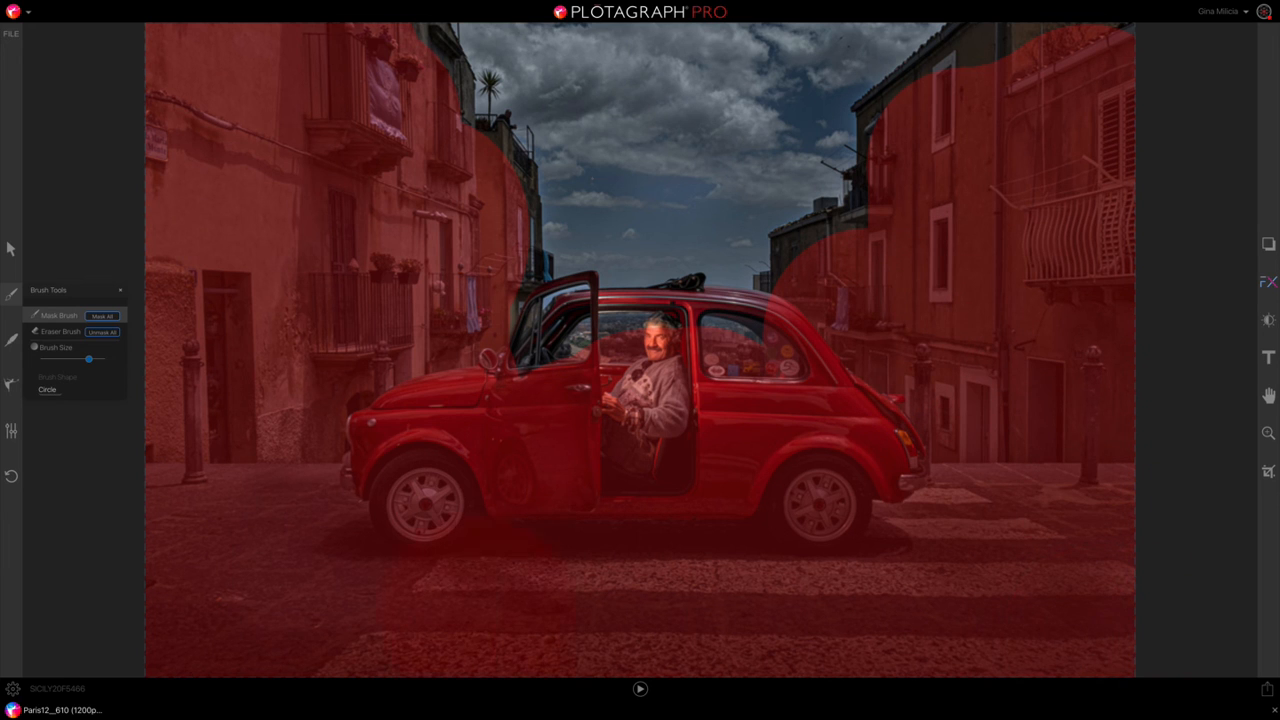
mouse_move(580, 553)
left_mouse_down()
mouse_move(826, 535)
mouse_move(640, 470)
mouse_move(622, 427)
mouse_move(637, 415)
left_mouse_up()
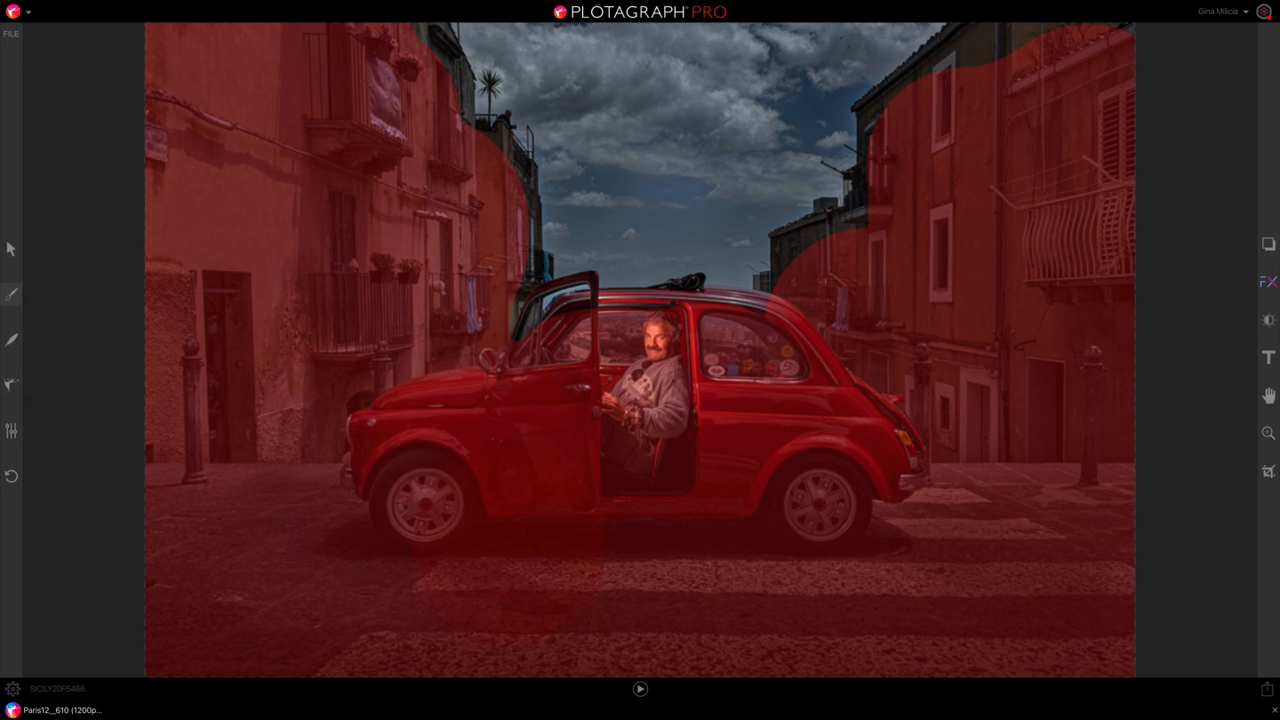
Step: Preview the cloud animation with the rough mask and zoom in on the car's roof and open door to inspect the mask edges
left_click(640, 689)
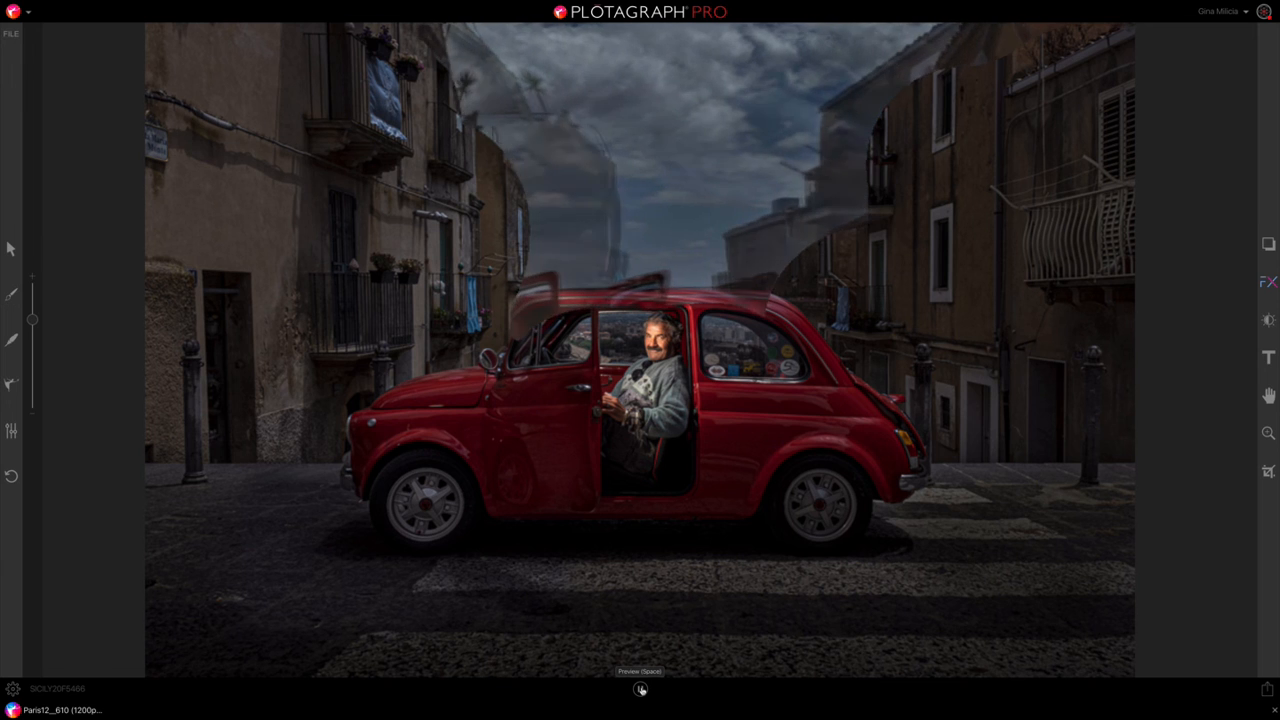
left_click(640, 689)
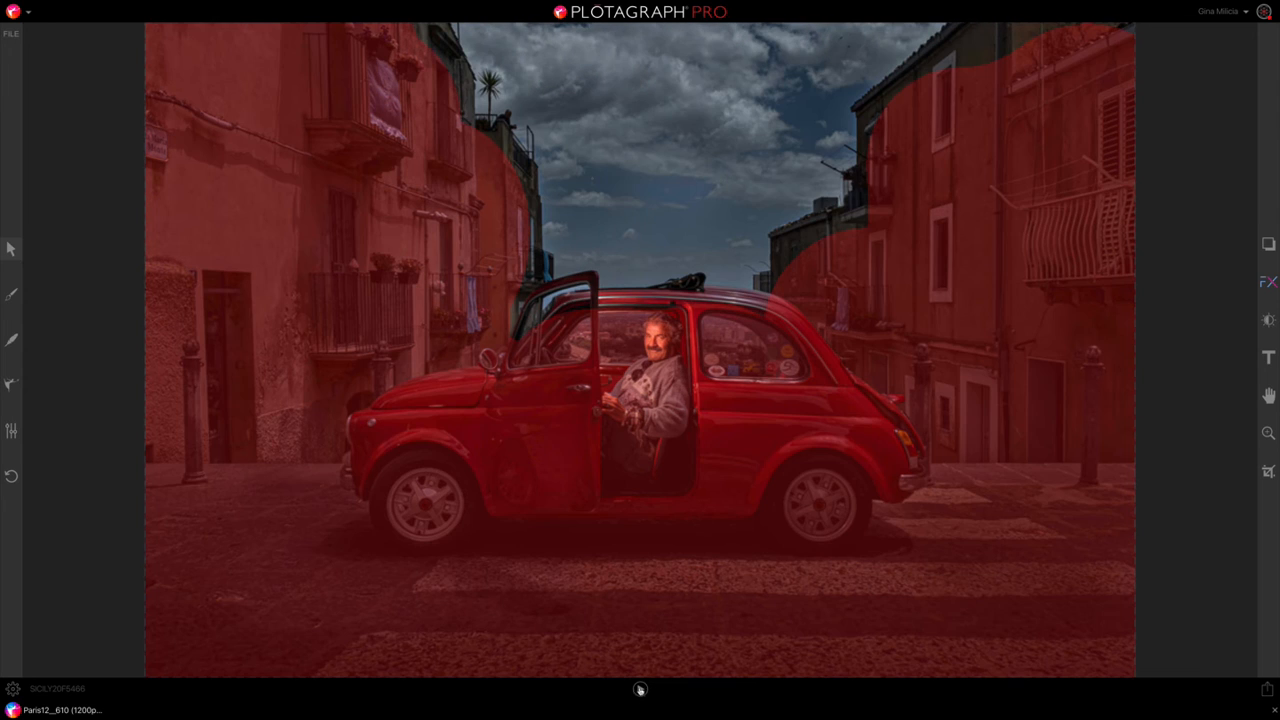
left_click(1268, 435)
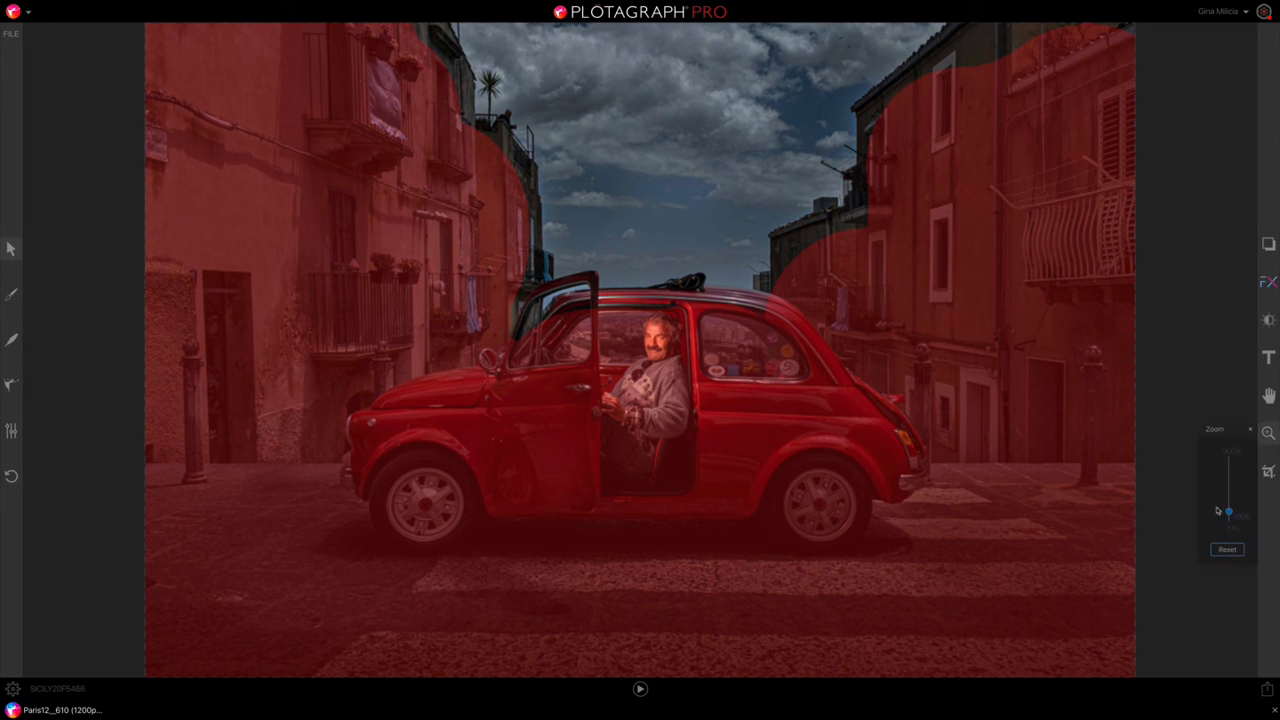
left_click_drag(1229, 514, 1229, 498)
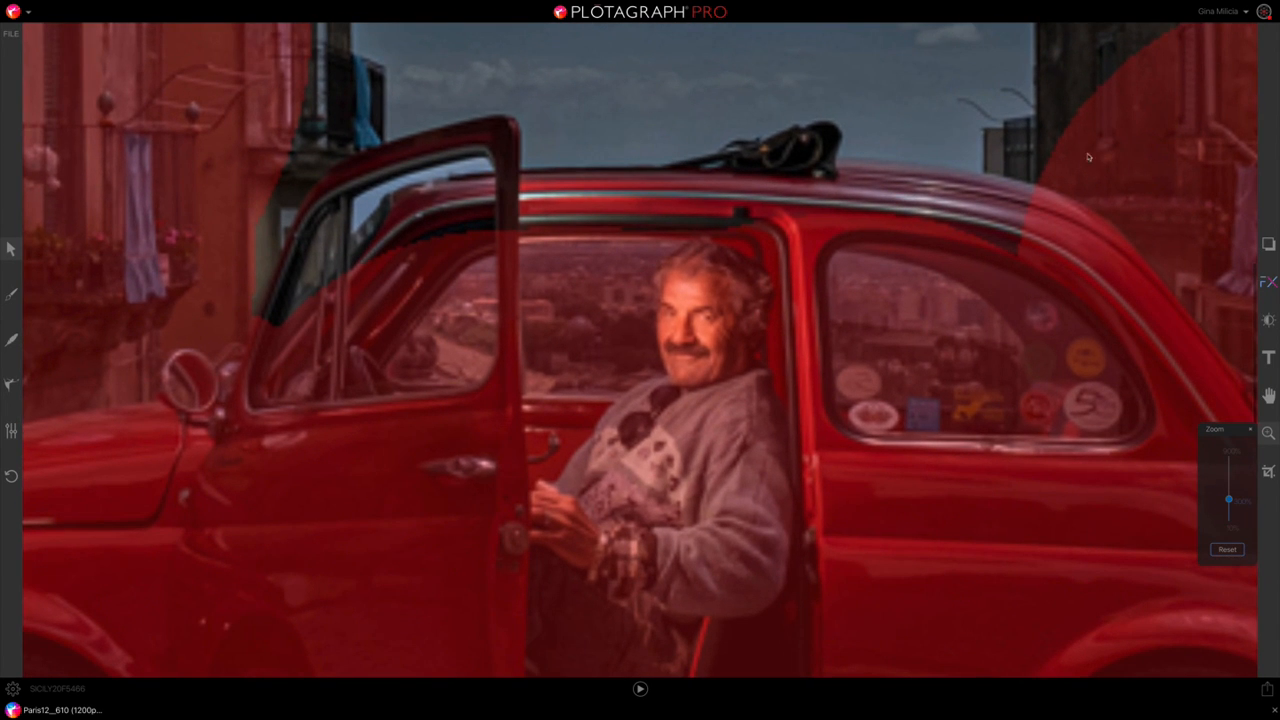
Step: Play the animation on the zoomed-in car to examine the unmasked roof, door and building edges
key("space")
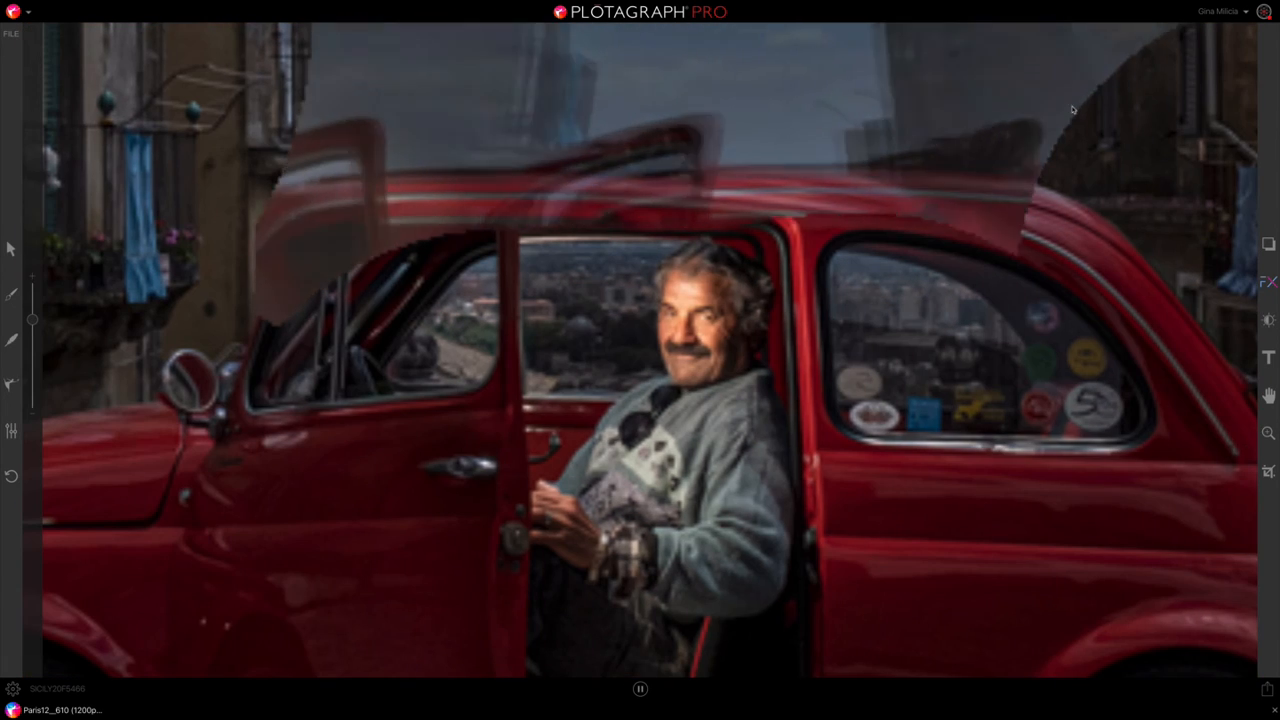
key("space")
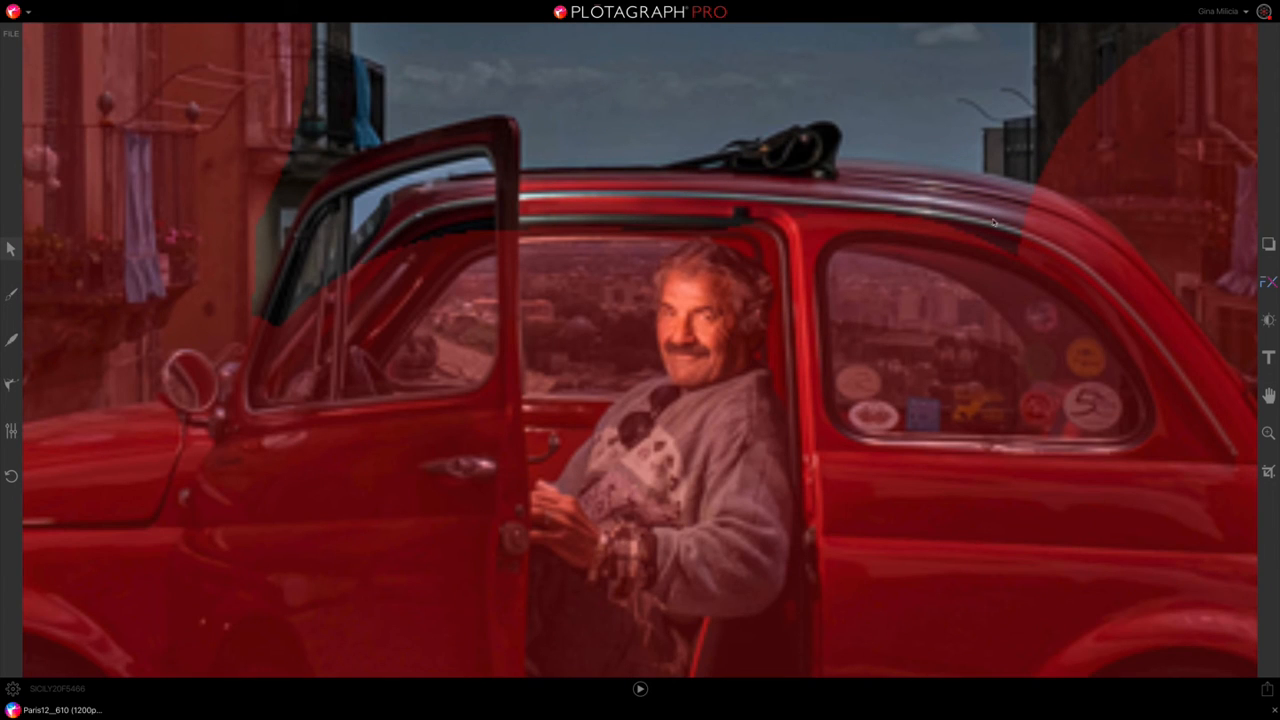
Step: Paint the mask over the uncovered upper walls of the building on the photo's right side, up to its roofline
scroll(983, 169, "right", 3)
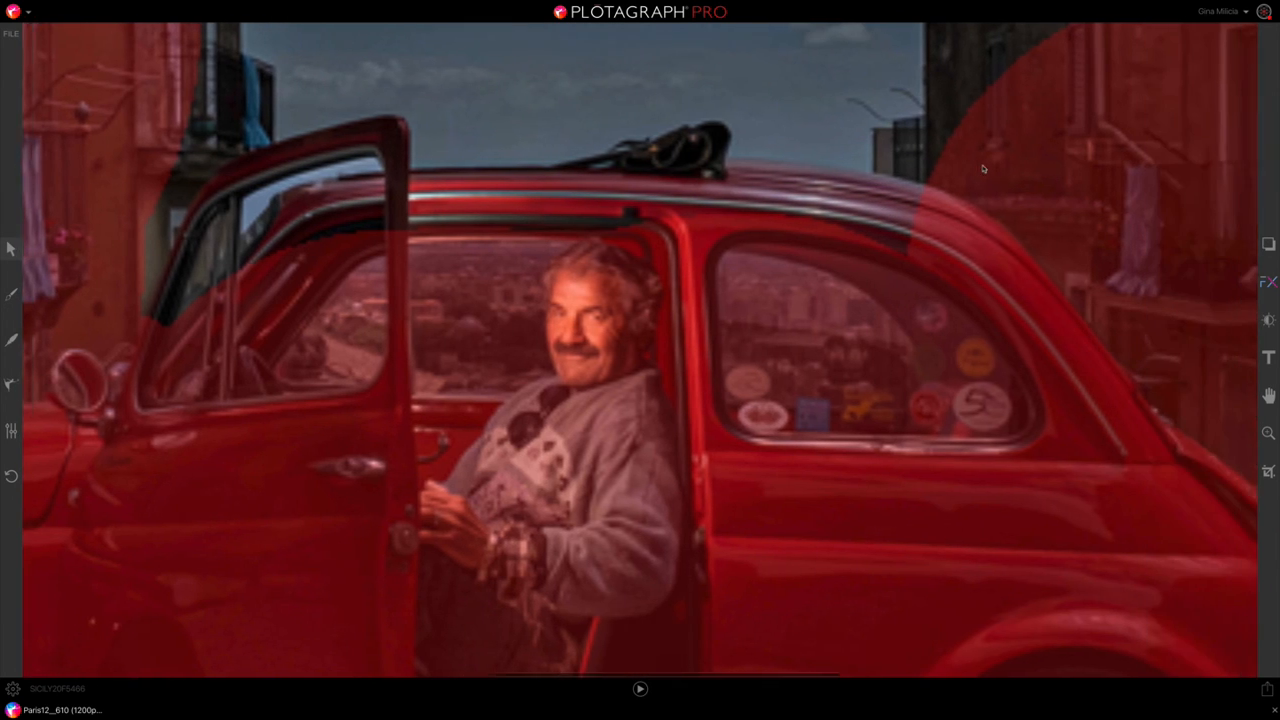
scroll(983, 169, "up", 3)
scroll(983, 169, "right", 4)
scroll(983, 169, "right", 3)
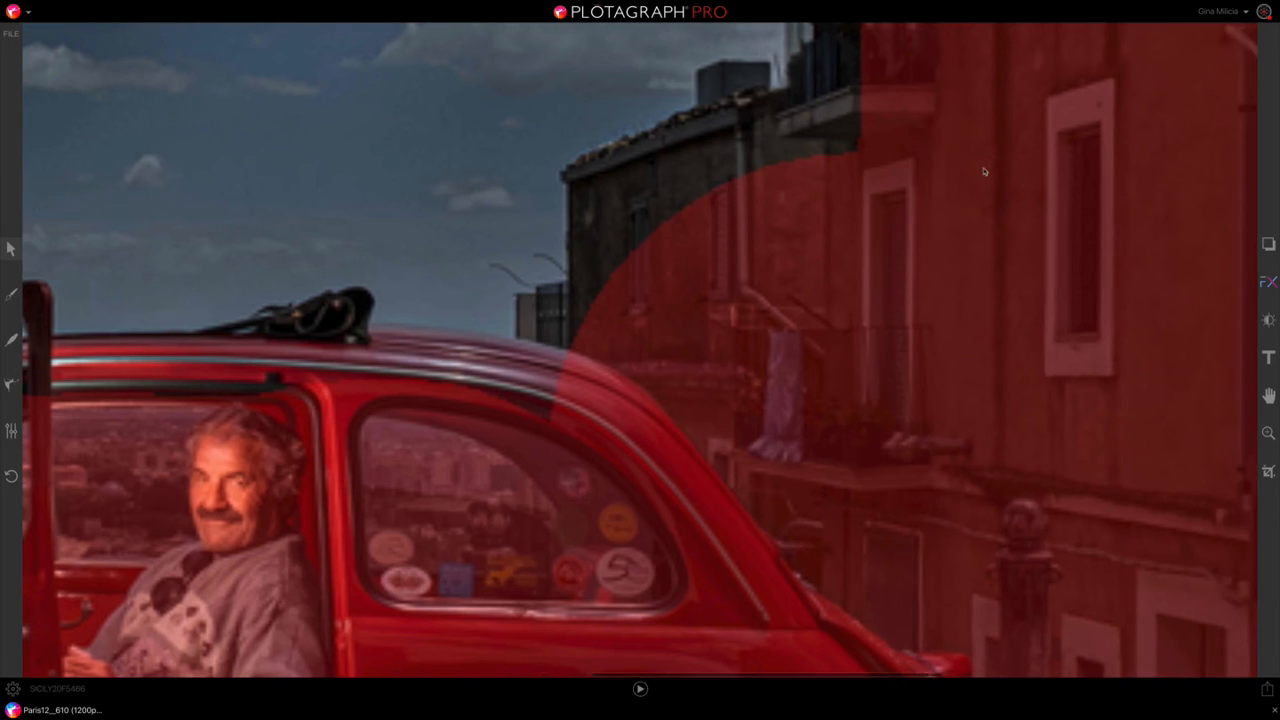
scroll(983, 169, "up", 5)
scroll(985, 173, "right", 2)
scroll(985, 173, "right", 6)
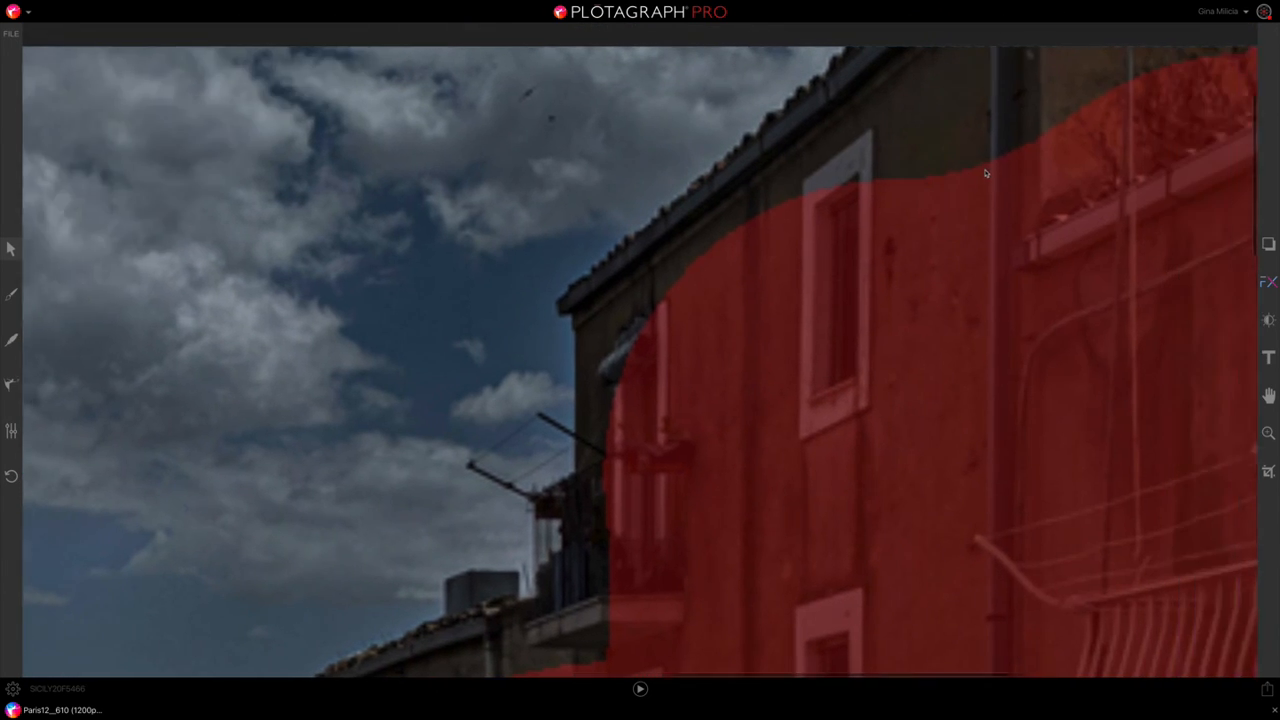
scroll(985, 173, "up", 3)
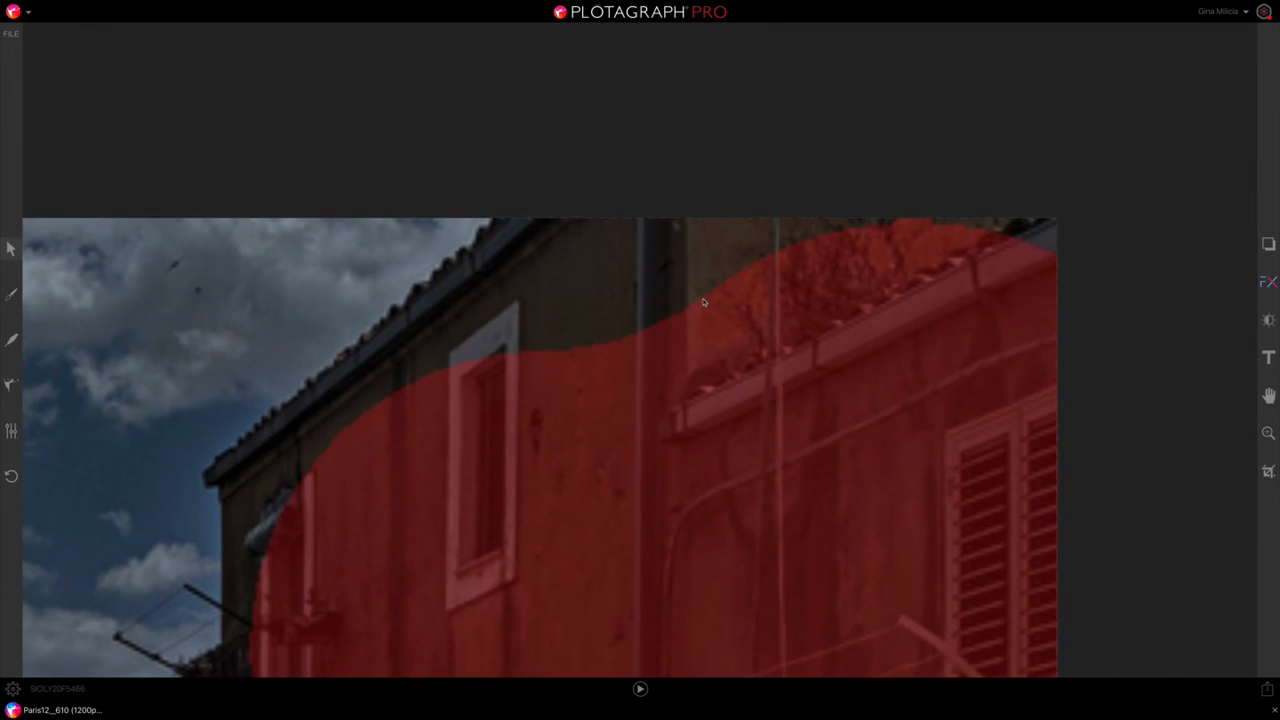
scroll(705, 300, "left", 3)
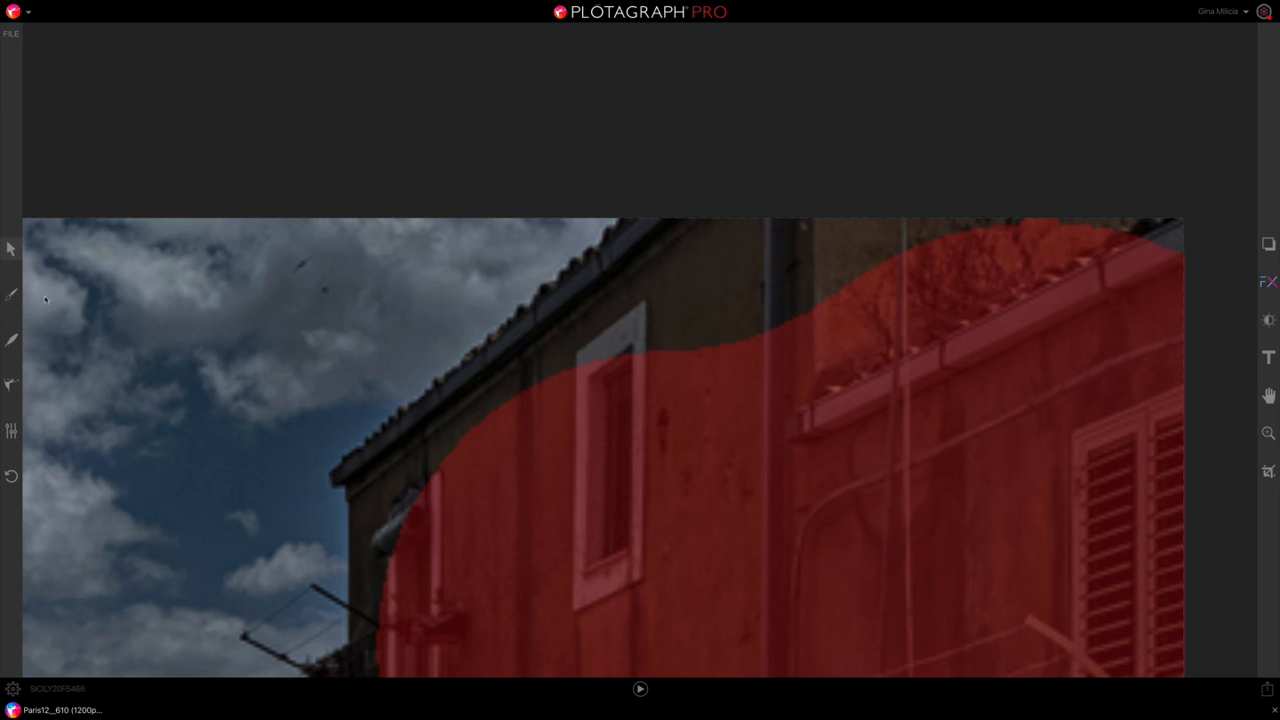
left_click(11, 295)
mouse_move(740, 365)
left_mouse_down()
mouse_move(924, 296)
mouse_move(1131, 270)
mouse_move(675, 343)
mouse_move(562, 420)
mouse_move(531, 467)
mouse_move(520, 451)
mouse_move(489, 467)
mouse_move(460, 490)
left_mouse_up()
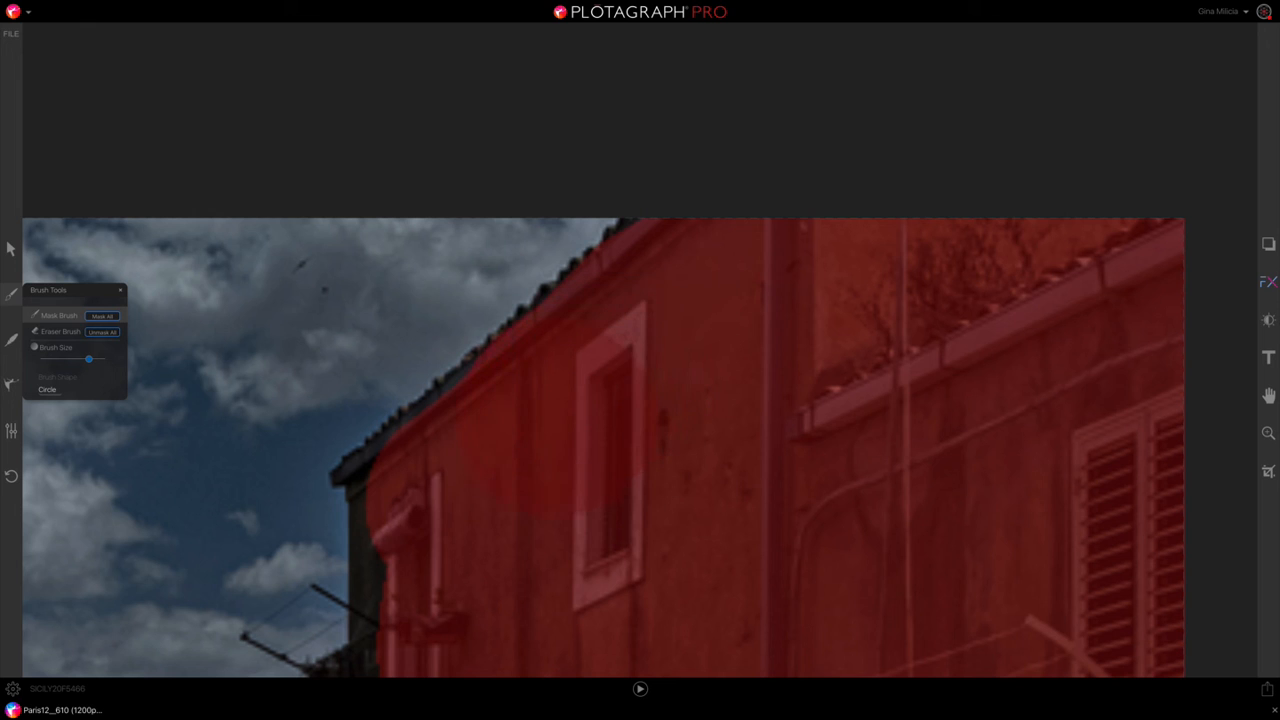
mouse_move(581, 459)
left_mouse_down()
mouse_move(364, 503)
mouse_move(368, 640)
left_mouse_up()
left_click_drag(455, 602, 457, 633)
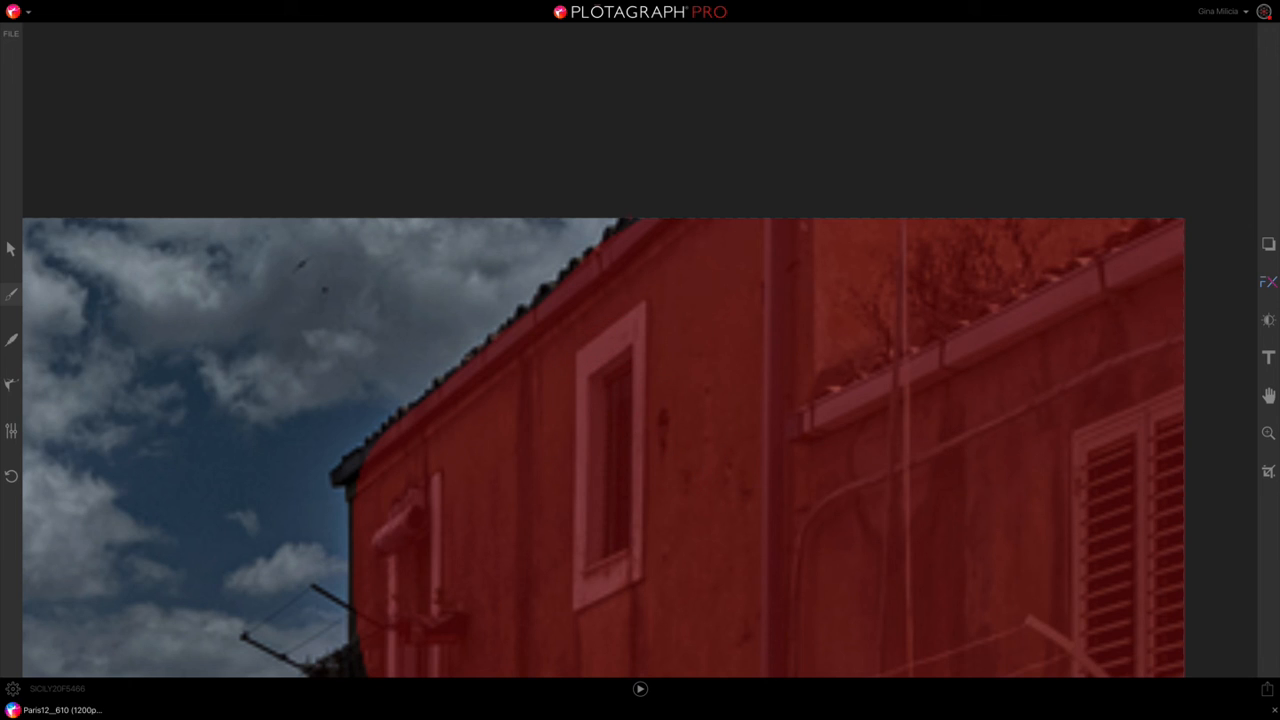
Step: Refine the mask along the tiled roof edge of the right-hand building, covering the small gaps at higher zoom
left_click_drag(631, 223, 613, 231)
left_click(612, 223)
left_click(568, 273)
left_click(1270, 433)
left_click_drag(1230, 499, 1231, 475)
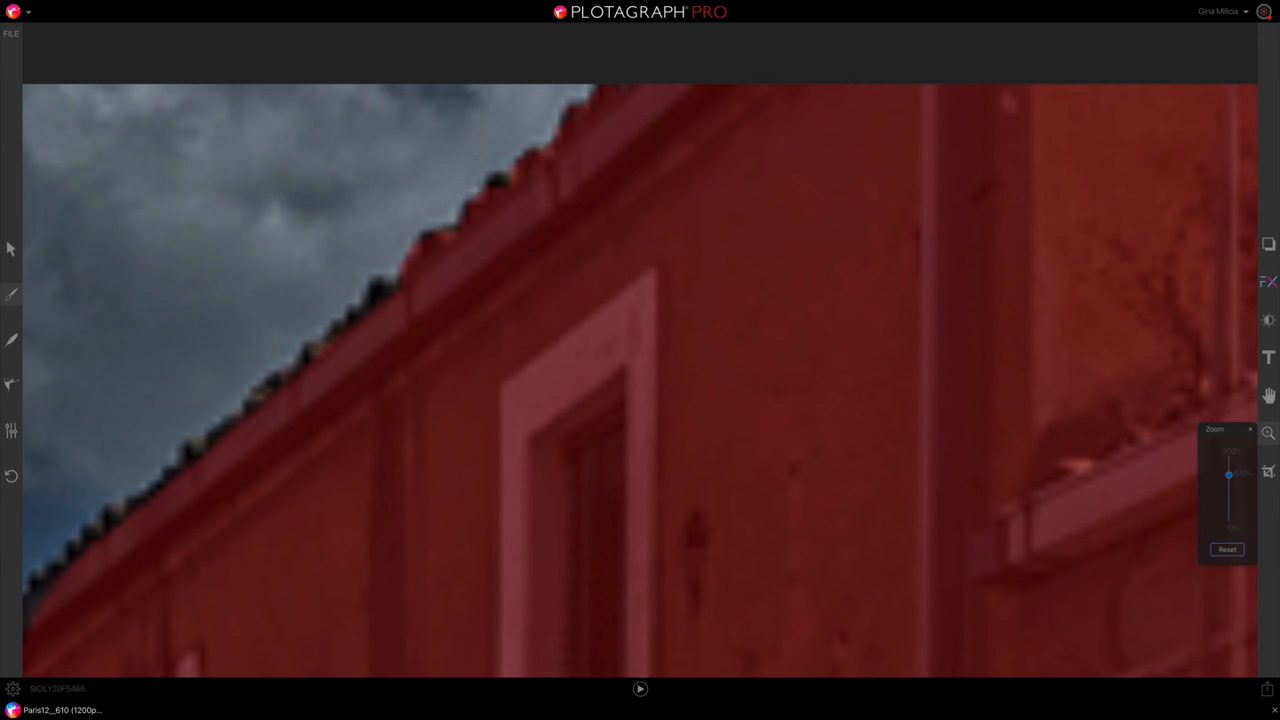
left_click_drag(507, 184, 467, 217)
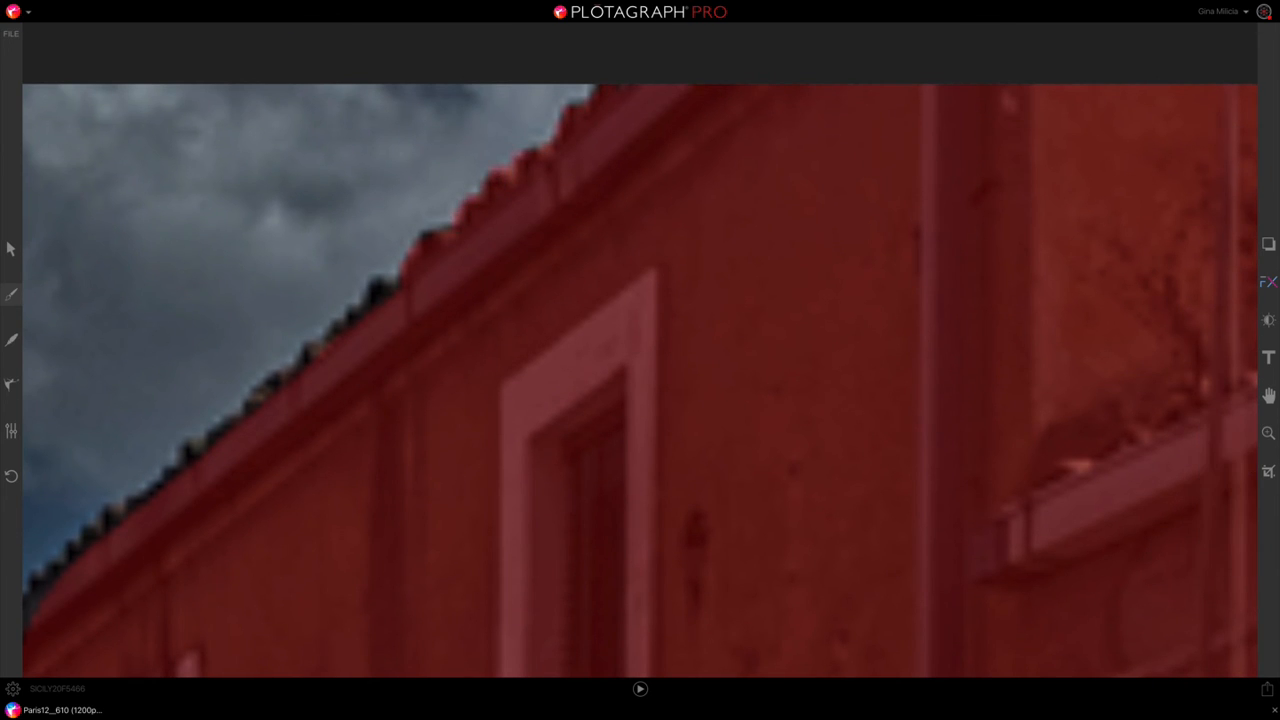
left_click_drag(382, 285, 252, 403)
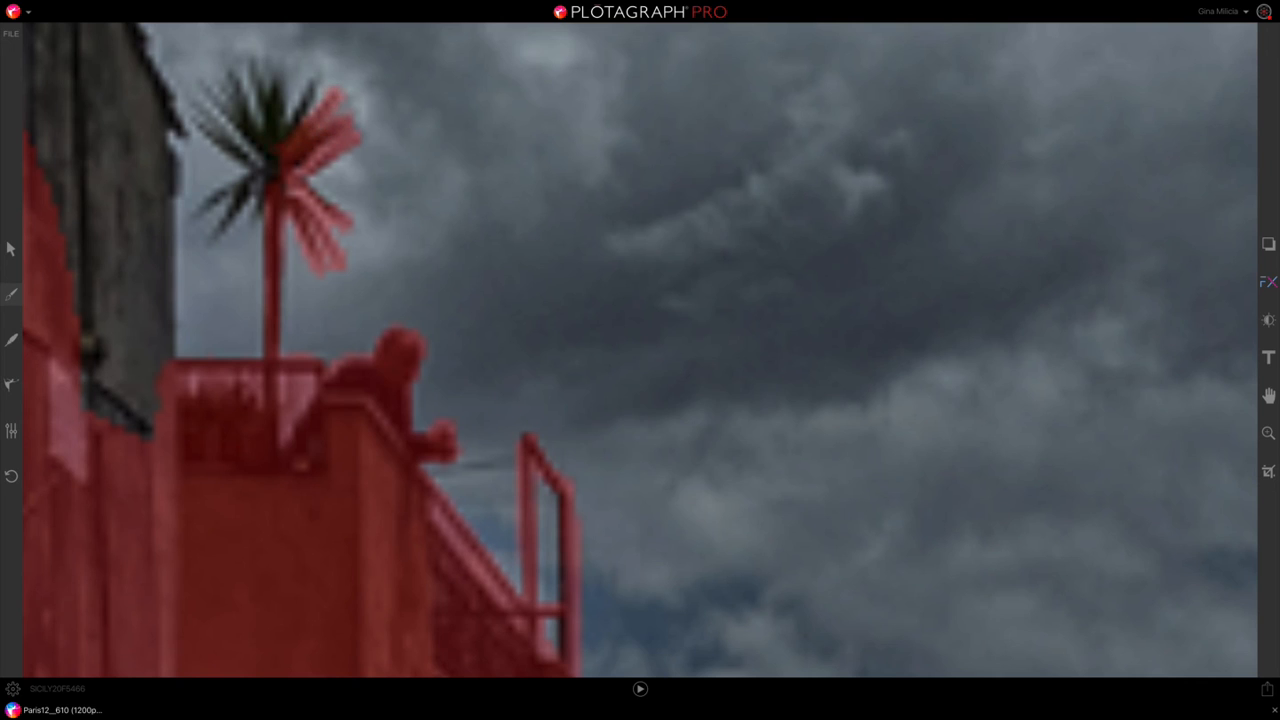
Step: Mask the uncovered left-hand fronds of the rooftop palm tree
mouse_move(268, 150)
left_mouse_down()
mouse_move(250, 58)
mouse_move(200, 82)
left_mouse_up()
mouse_move(270, 173)
left_mouse_down()
mouse_move(203, 210)
mouse_move(216, 240)
left_mouse_up()
mouse_move(238, 140)
left_mouse_down()
mouse_move(258, 425)
mouse_move(178, 65)
mouse_move(181, 248)
left_mouse_up()
Step: Enlarge the brush and mask the wall, sloping roof edge and rooftop pole of the building beside the palm tree
scroll(200, 135, "left", 2)
key("bracketright")
key("bracketright")
key("bracketright")
key("bracketright")
key("bracketright")
key("bracketright")
scroll(640, 350, "up", 6)
scroll(640, 350, "left", 2)
mouse_move(216, 104)
left_mouse_down()
mouse_move(425, 440)
mouse_move(150, 120)
mouse_move(140, 240)
left_mouse_up()
left_click_drag(437, 482, 434, 660)
left_click(443, 470)
left_click_drag(317, 78, 325, 205)
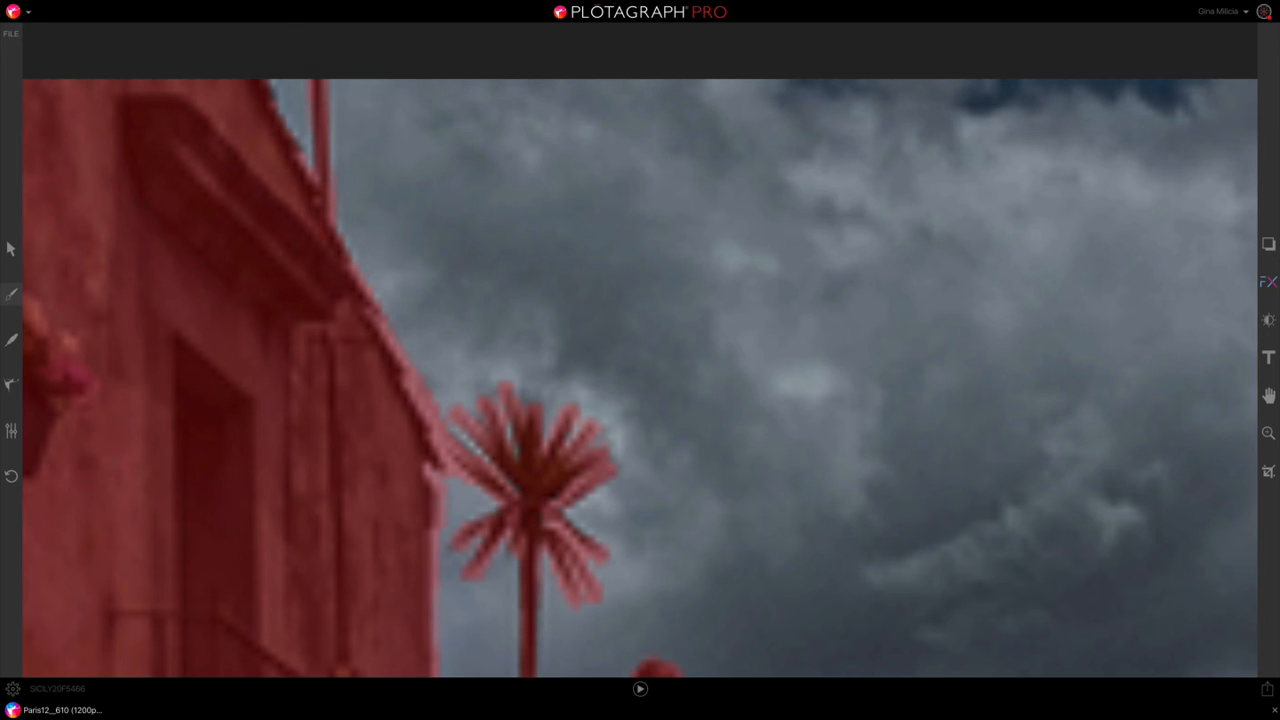
left_click_drag(278, 99, 274, 85)
Step: Zoom out to the whole photo and preview the cloud animation with the refined mask
scroll(946, 352, "down", 2)
scroll(946, 352, "right", 2)
left_click(1268, 433)
left_click_drag(1229, 478, 1230, 513)
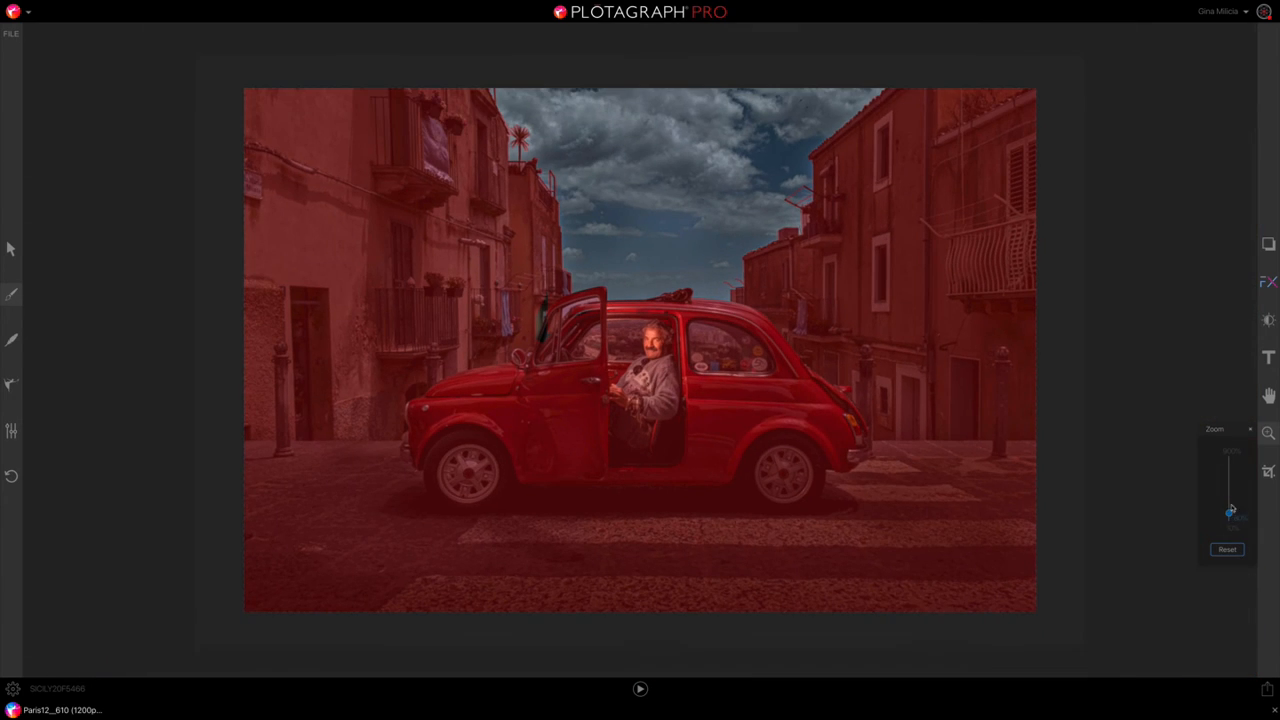
left_click(11, 294)
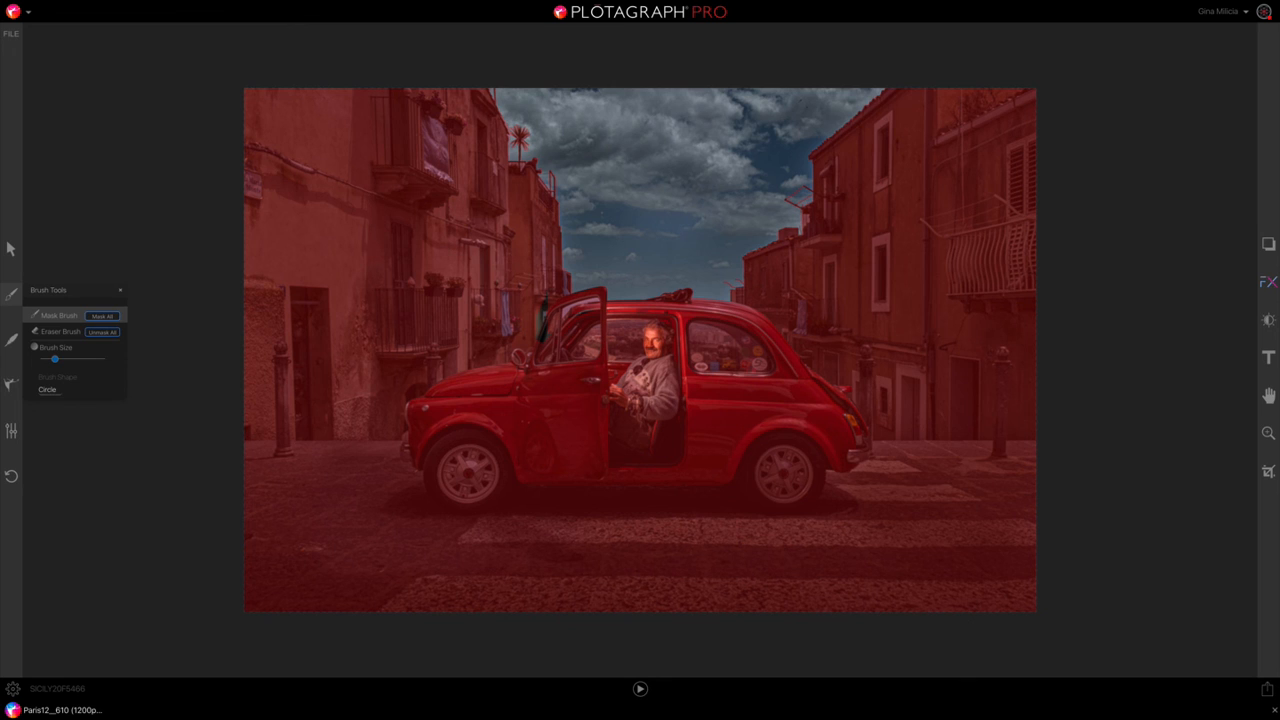
left_click(120, 290)
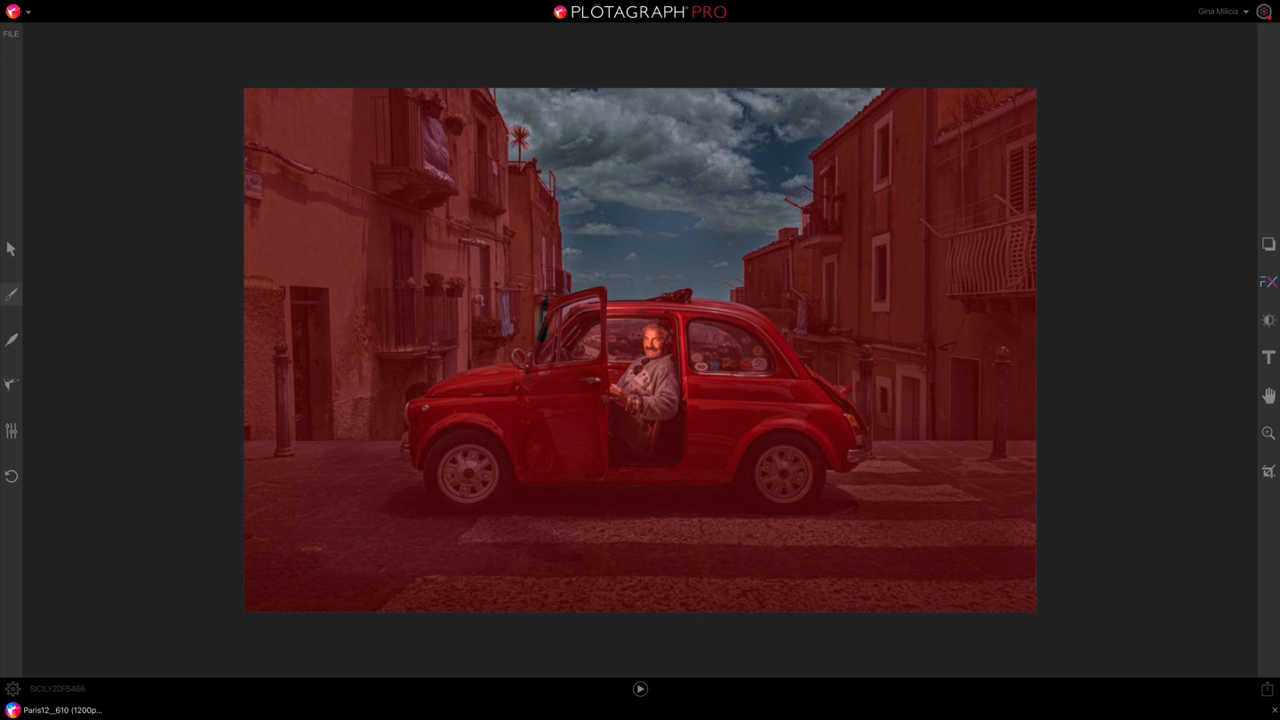
left_click(640, 689)
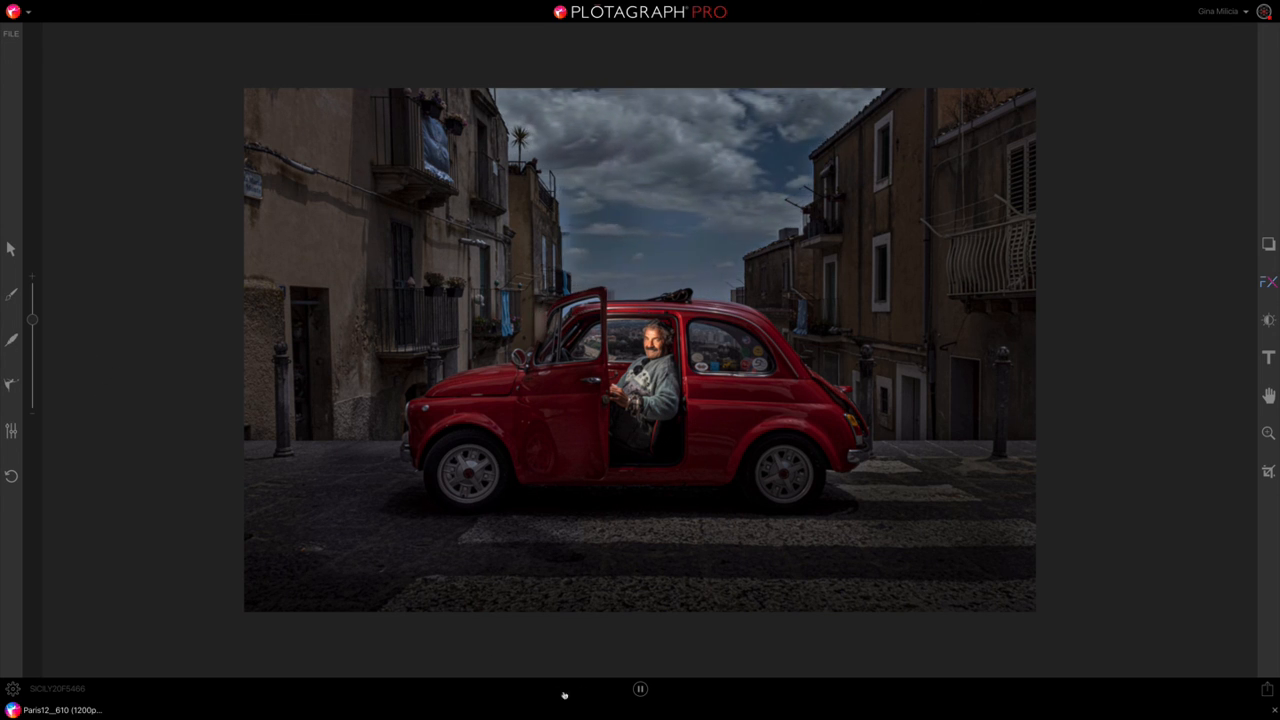
left_click(640, 688)
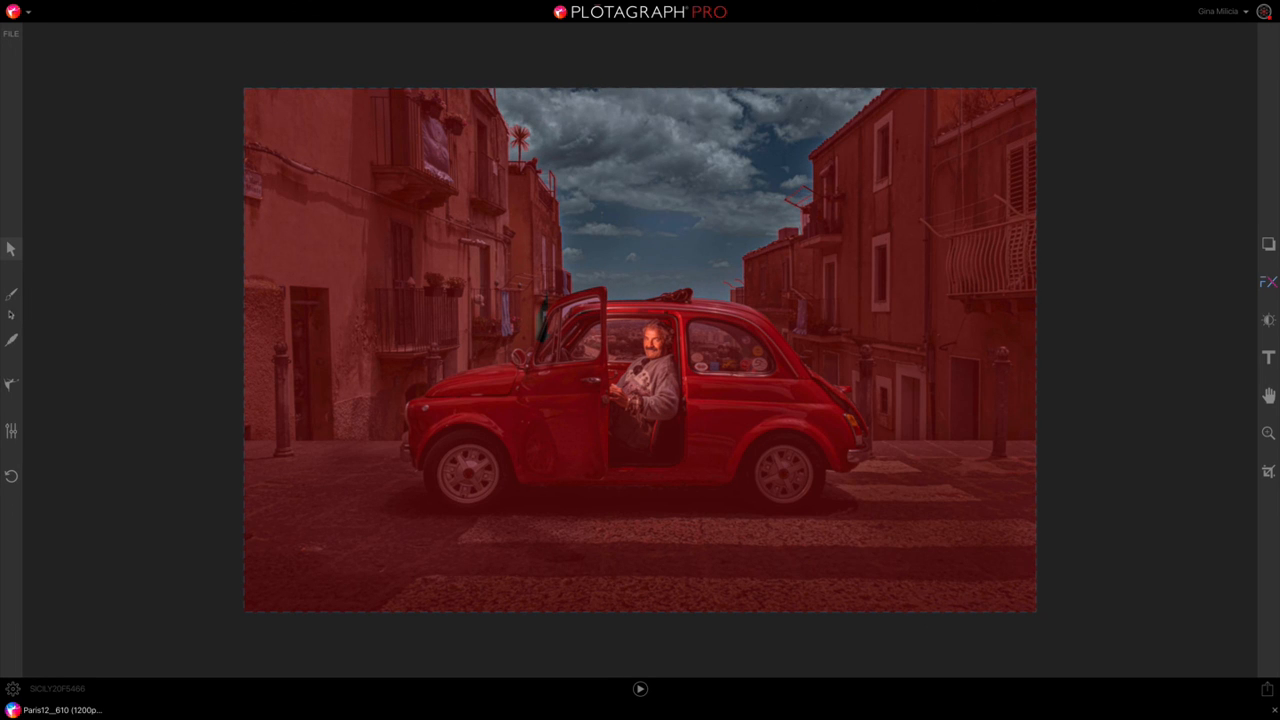
Step: Increase the background feathering of the mask edge while checking it in the feather preview
left_click(11, 340)
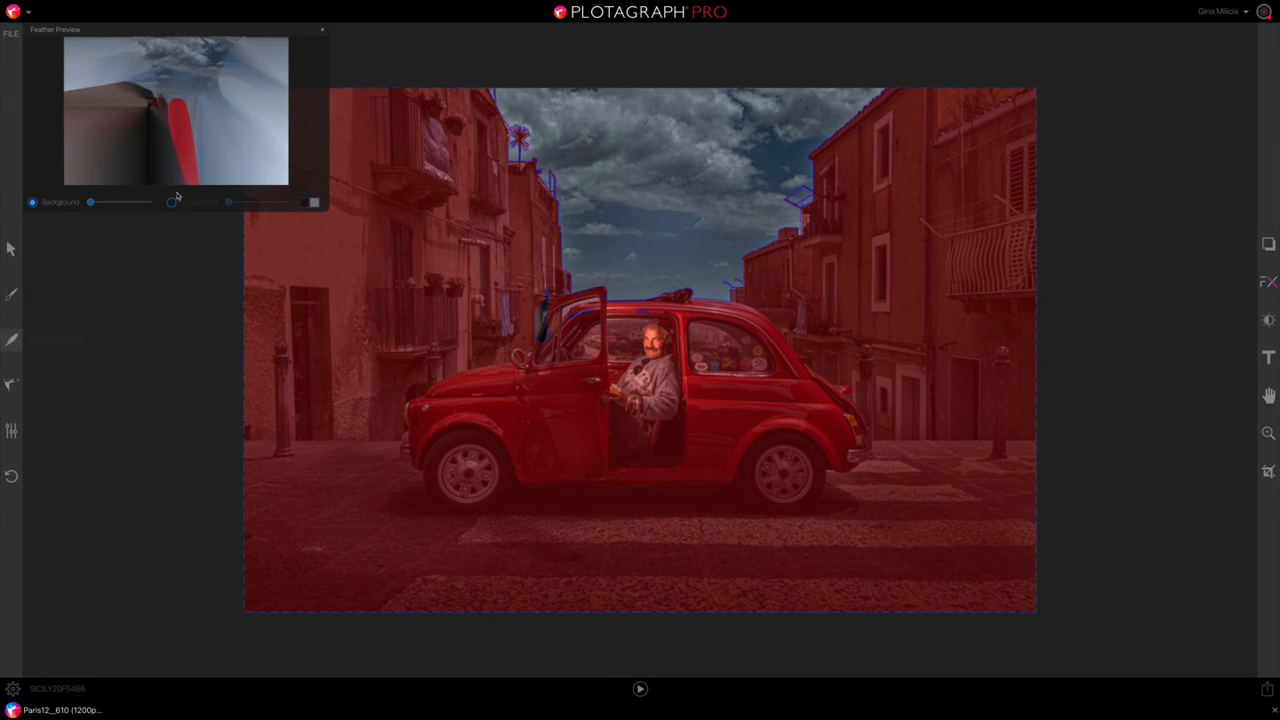
left_click_drag(91, 203, 138, 208)
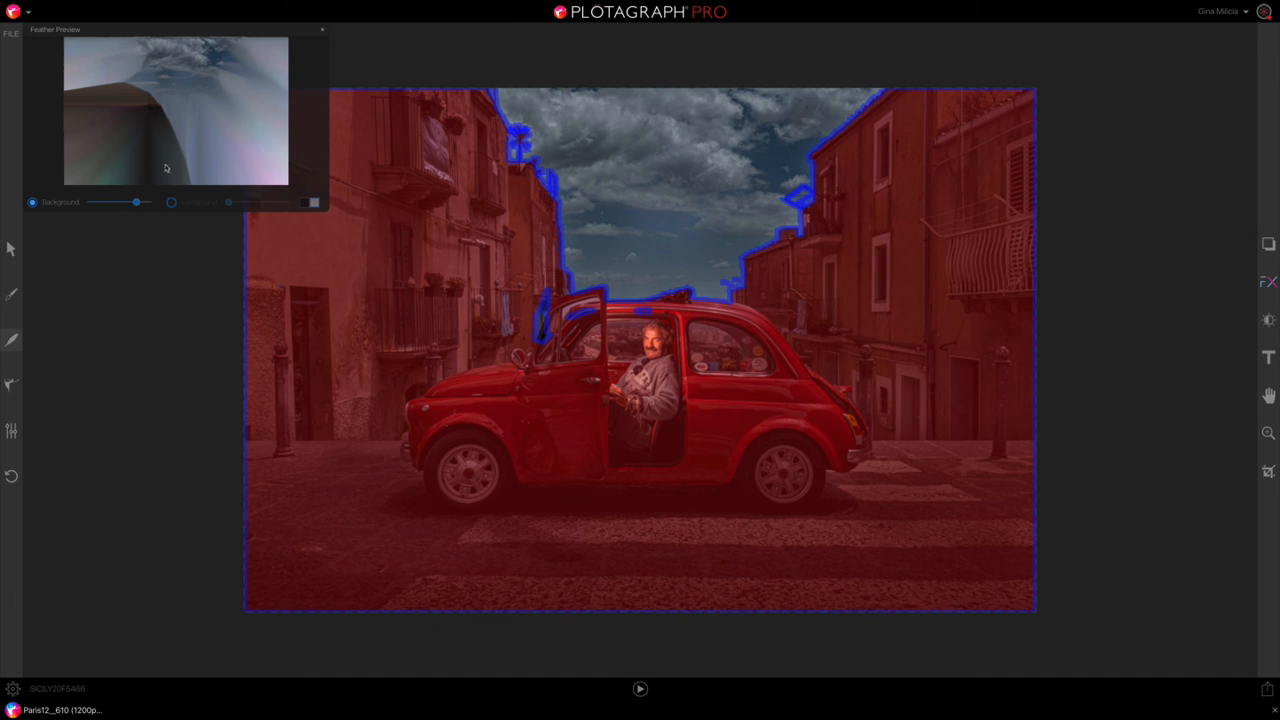
left_click(322, 30)
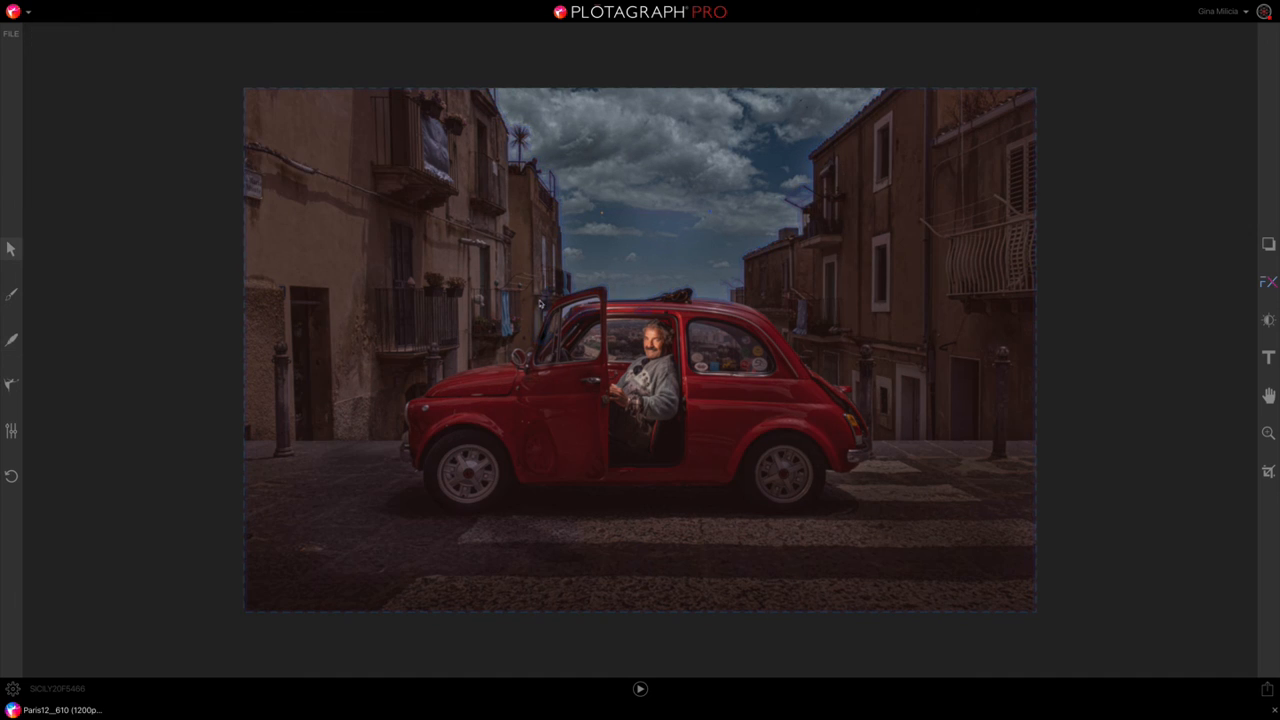
Step: Mask the leftover gaps beside the car's open door and on its roof, and preview the animation
left_click(12, 298)
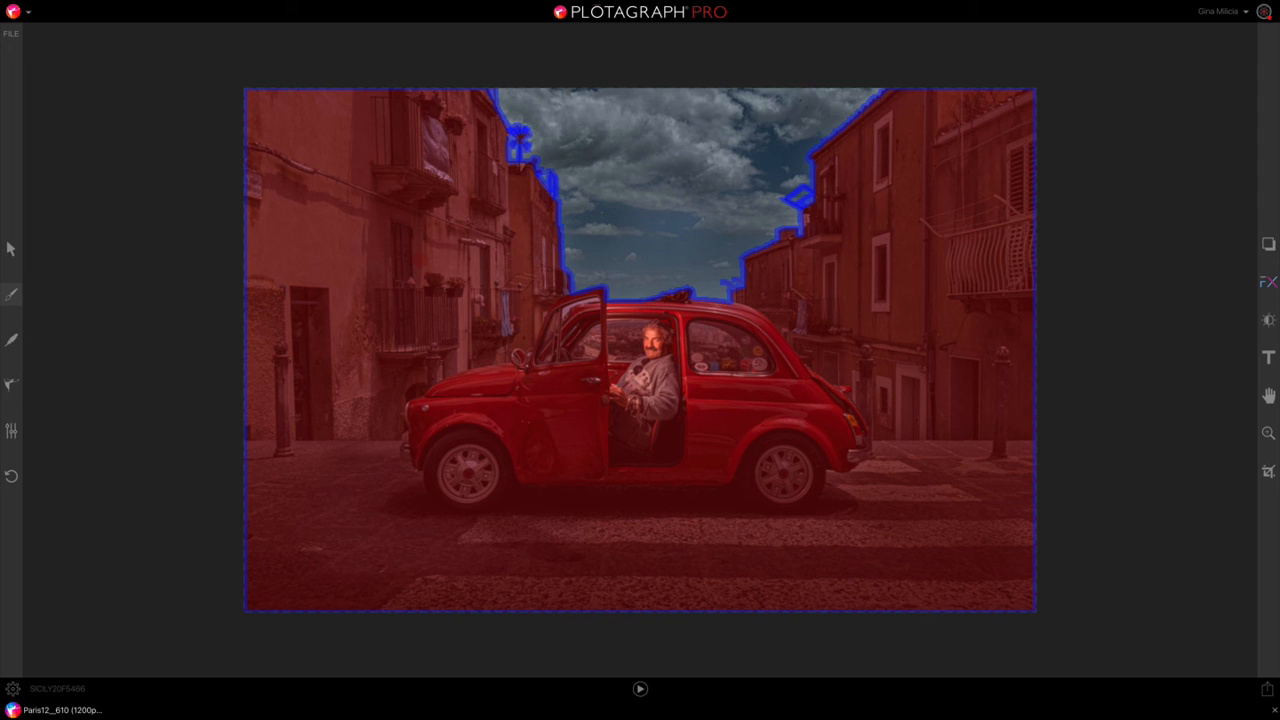
left_click(641, 689)
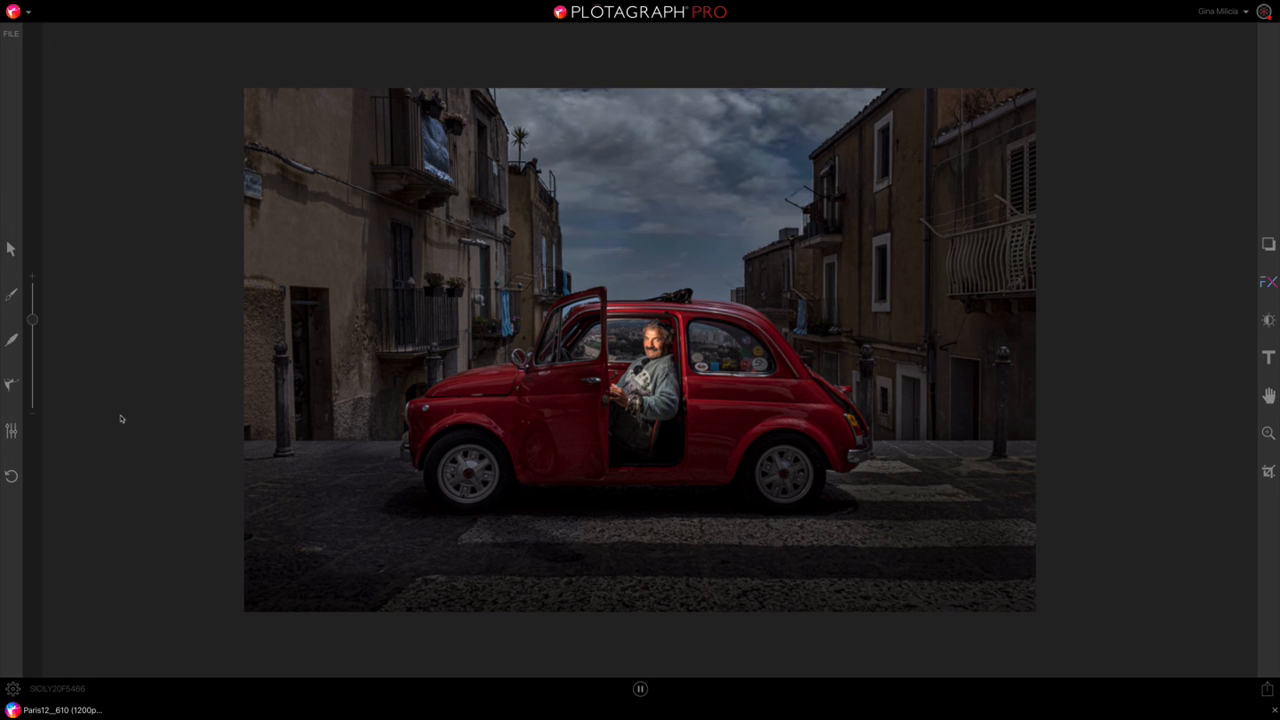
Step: Shorten the animation's duration in seconds and preview the cloud movement
left_click(13, 431)
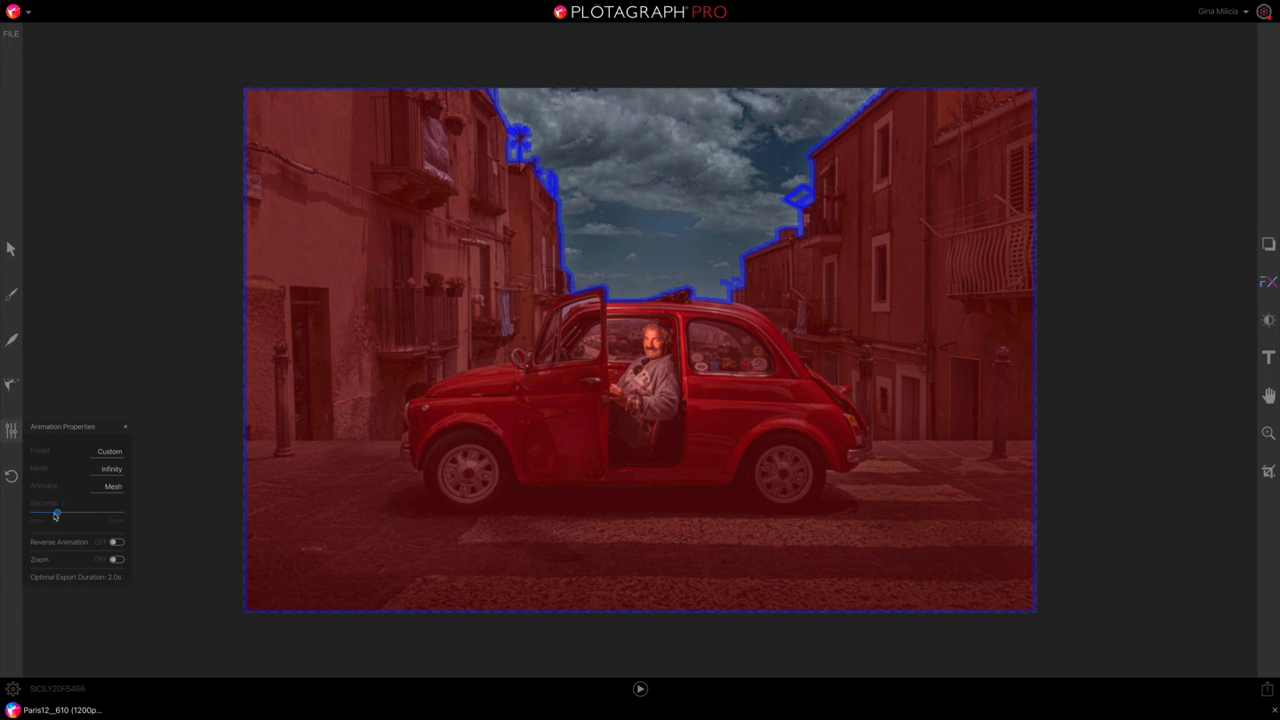
left_click_drag(56, 515, 43, 514)
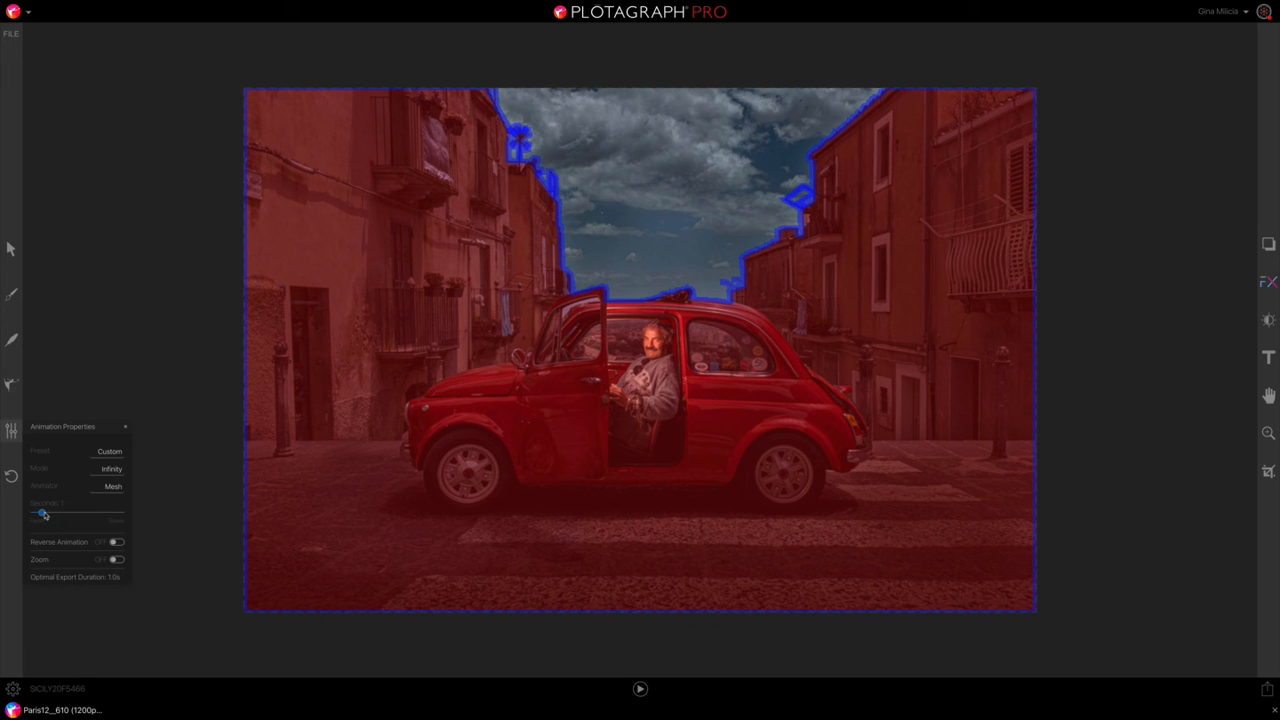
left_click(640, 689)
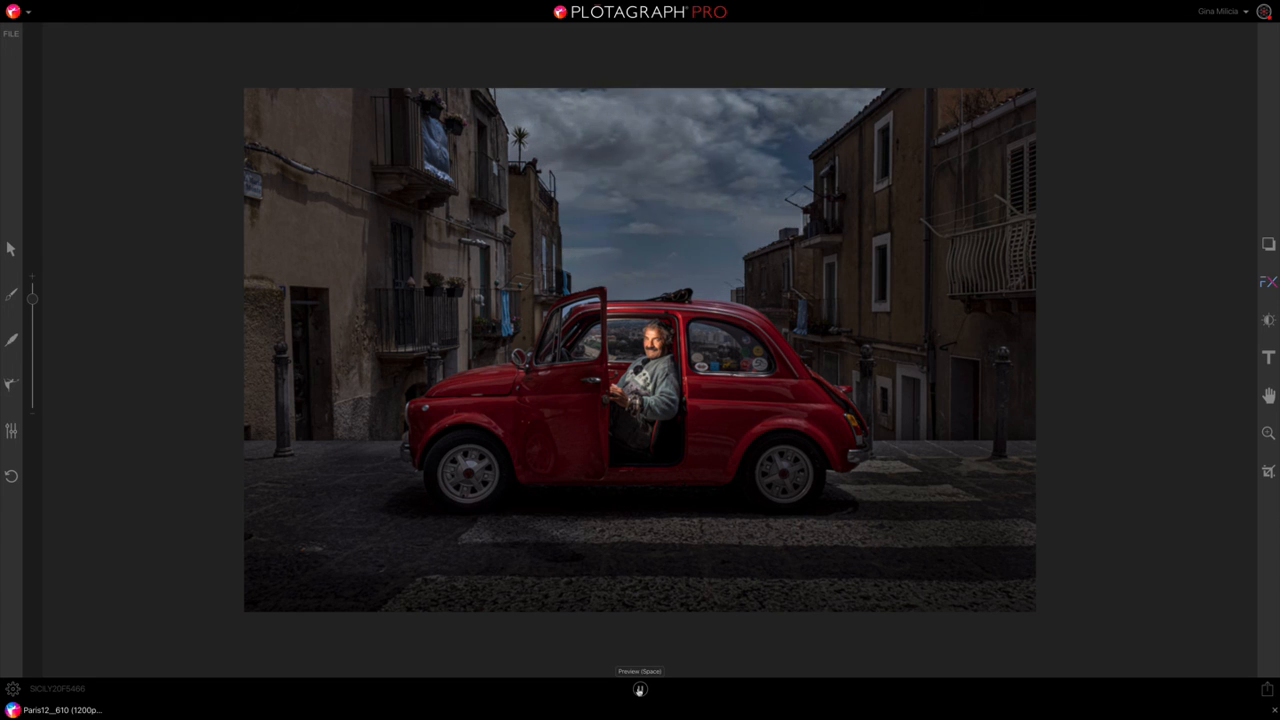
Step: Set the animation duration to 2.5 seconds and preview the cloud movement
left_click(12, 432)
left_click_drag(41, 512, 67, 516)
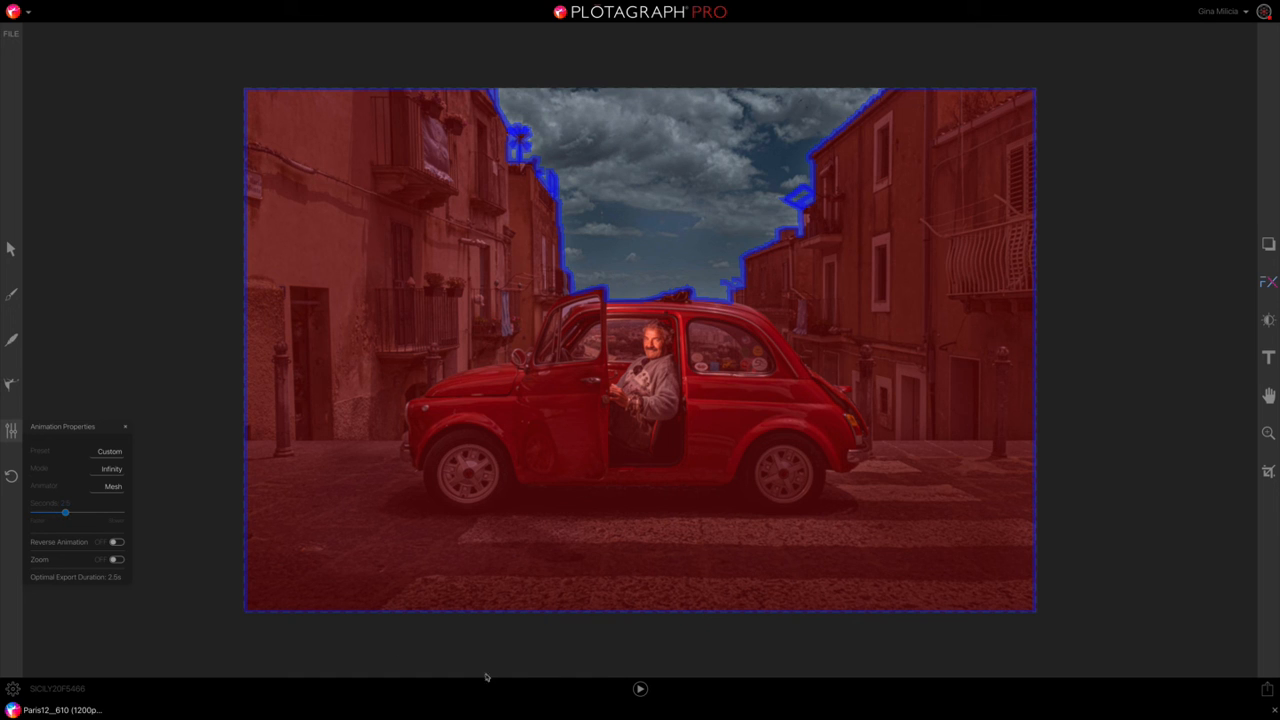
left_click(640, 688)
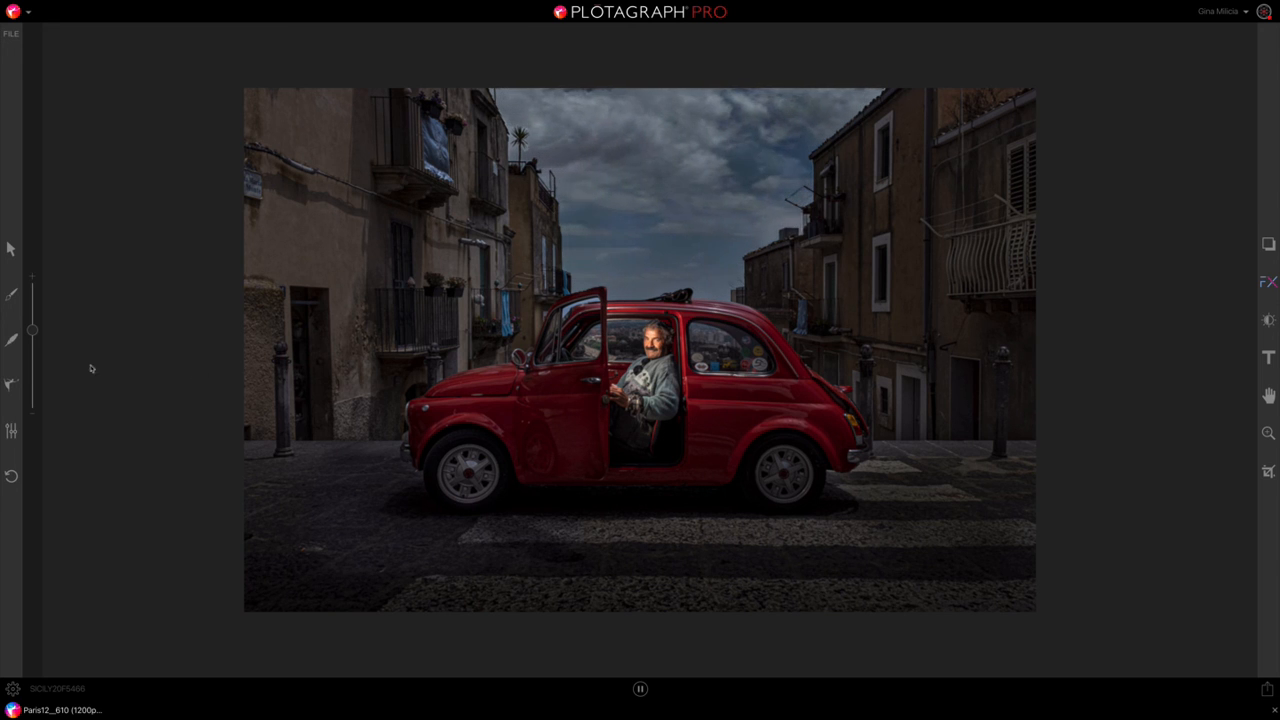
Step: Delete the existing animation point in the clouds above the car
left_click(12, 385)
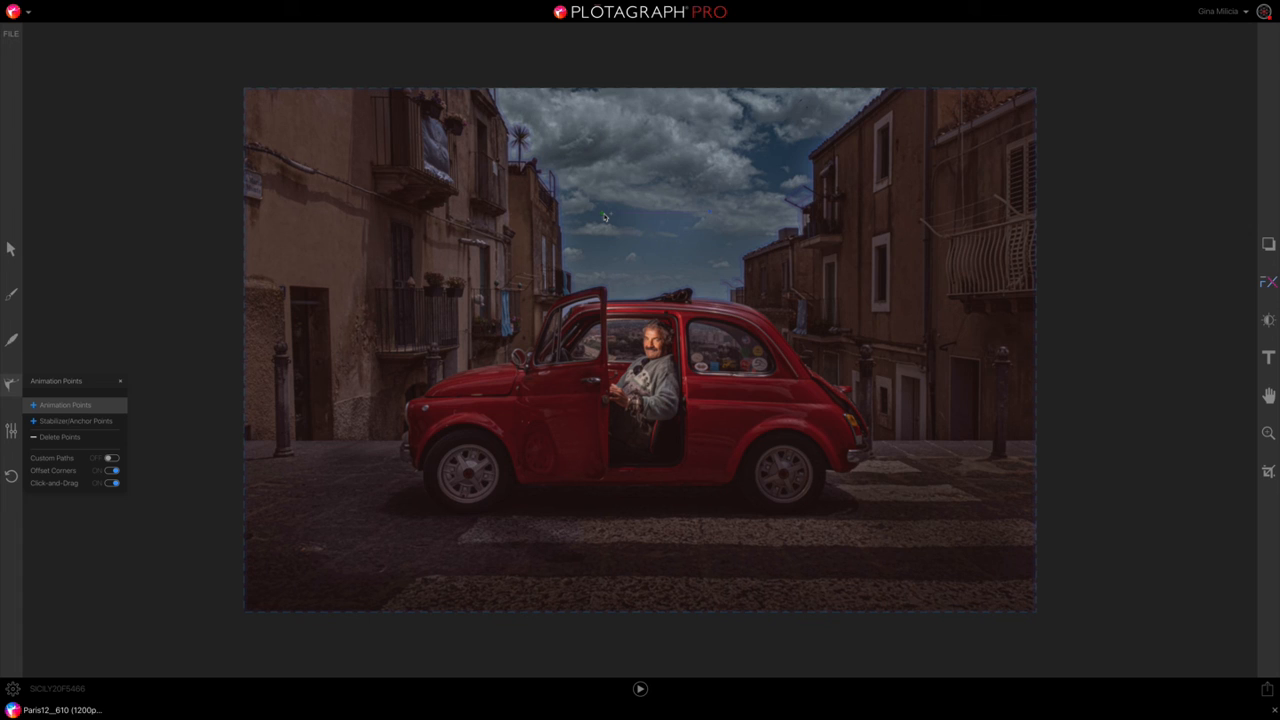
left_click(68, 440)
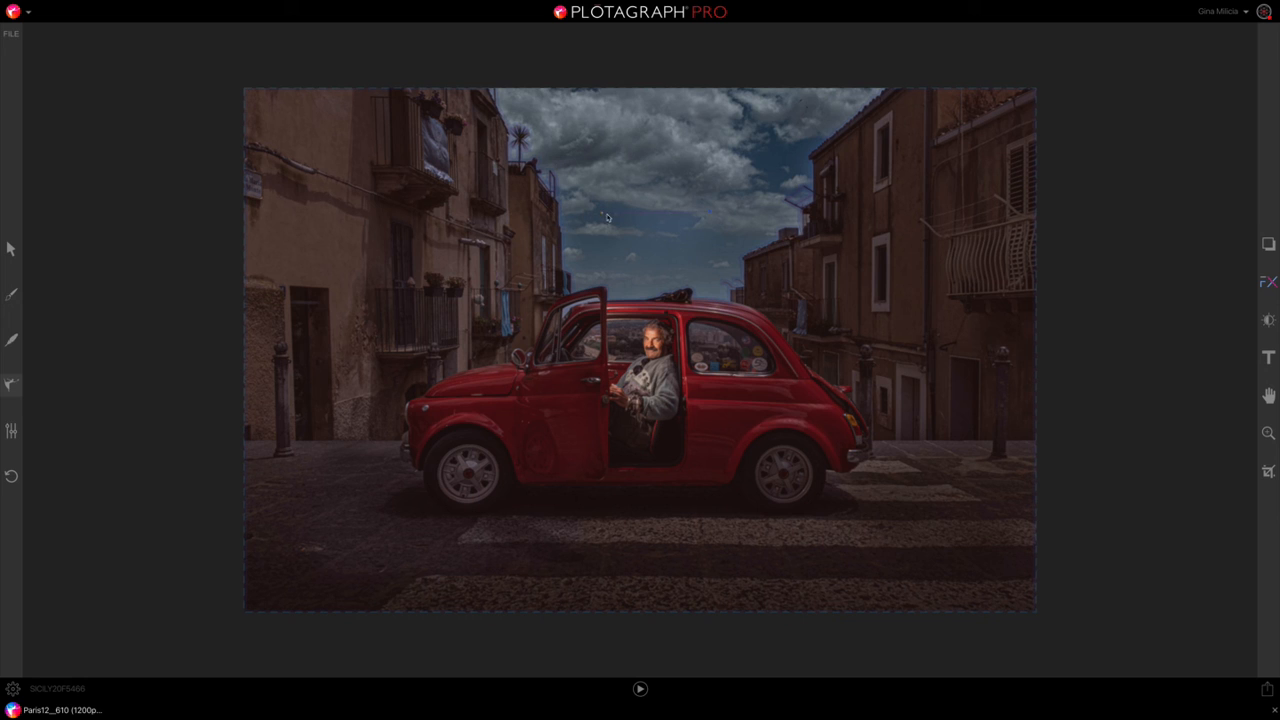
Step: Add a new animation point in the clouds above the car and preview its motion
left_click(9, 387)
left_click(43, 404)
left_click(626, 196)
left_click(641, 689)
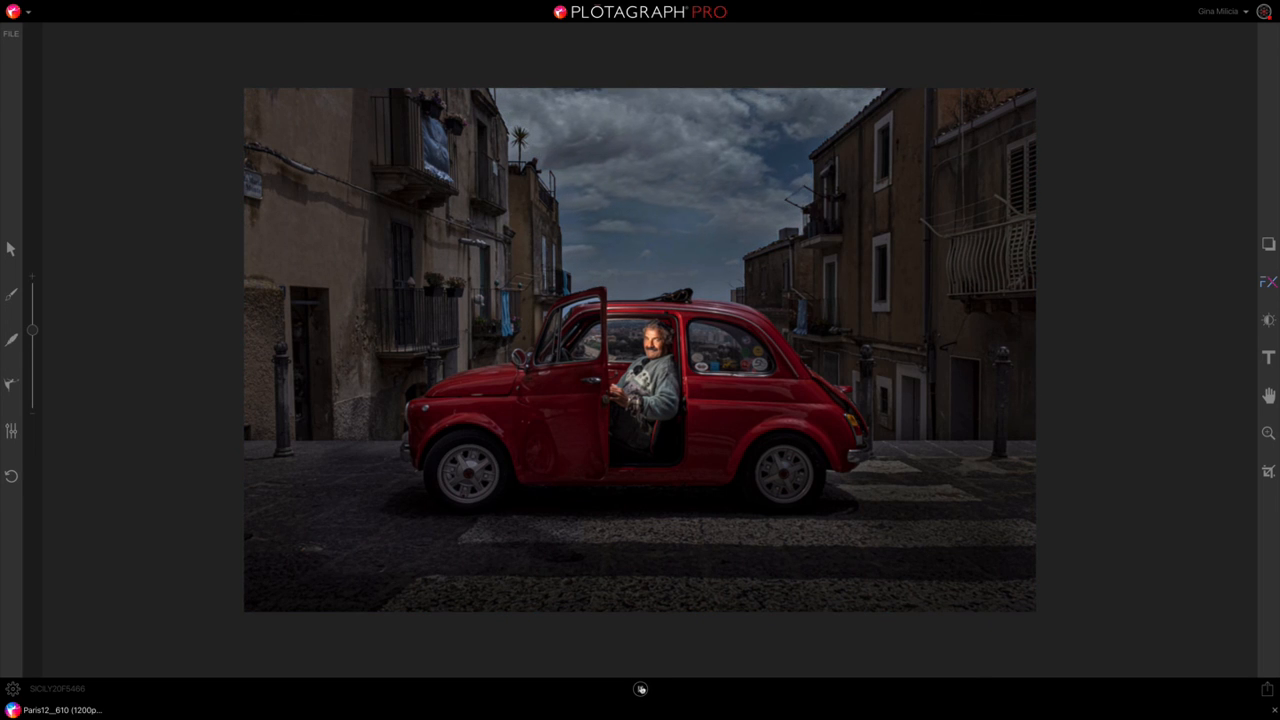